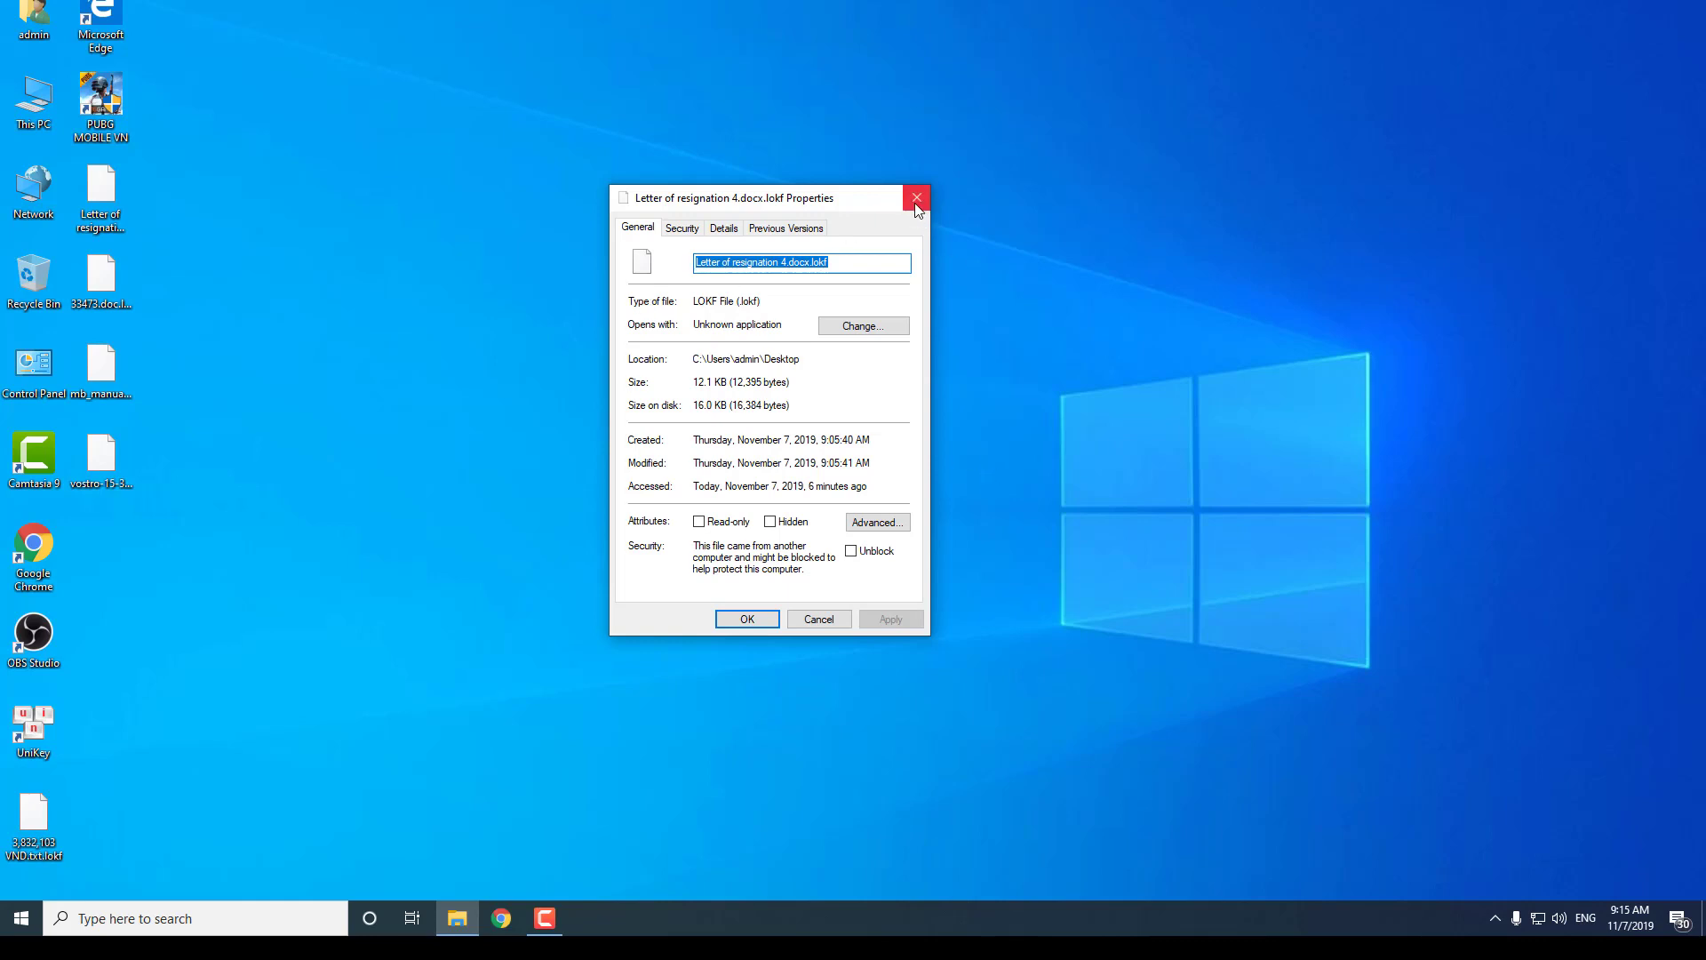
Step: Close the resignation letter's properties and check the file type in the properties of 33473.doc.lokf
left_click(916, 198)
left_click(101, 273)
right_click(101, 274)
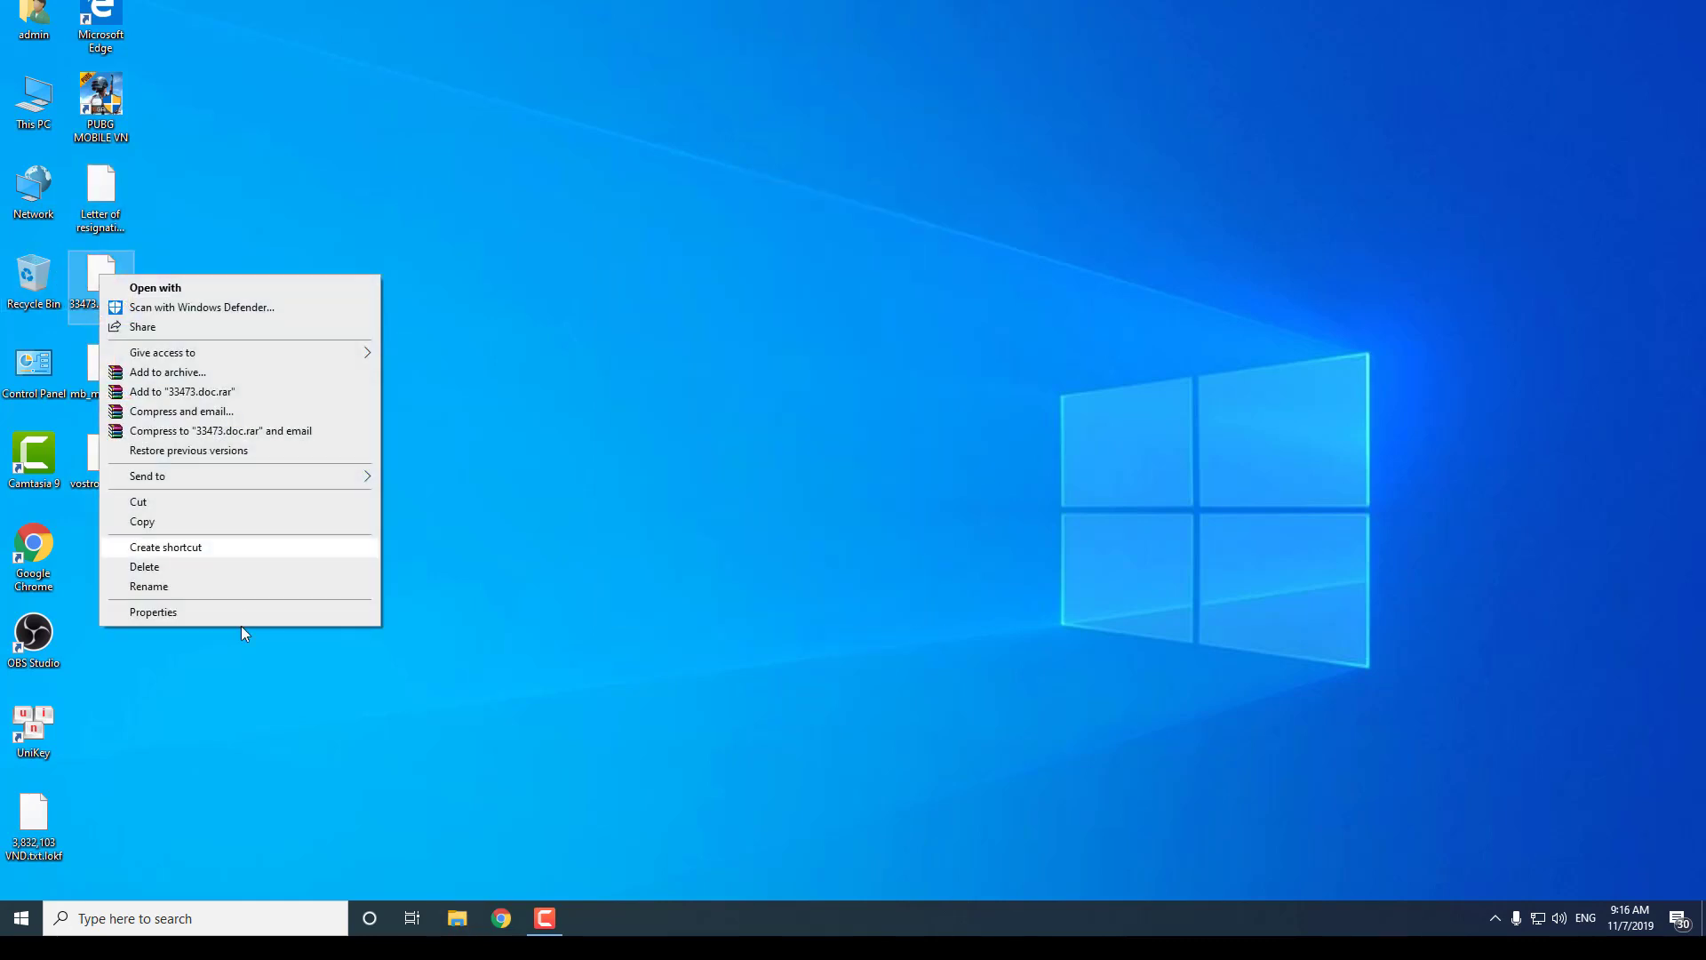
left_click(186, 612)
left_click_drag(305, 286, 906, 208)
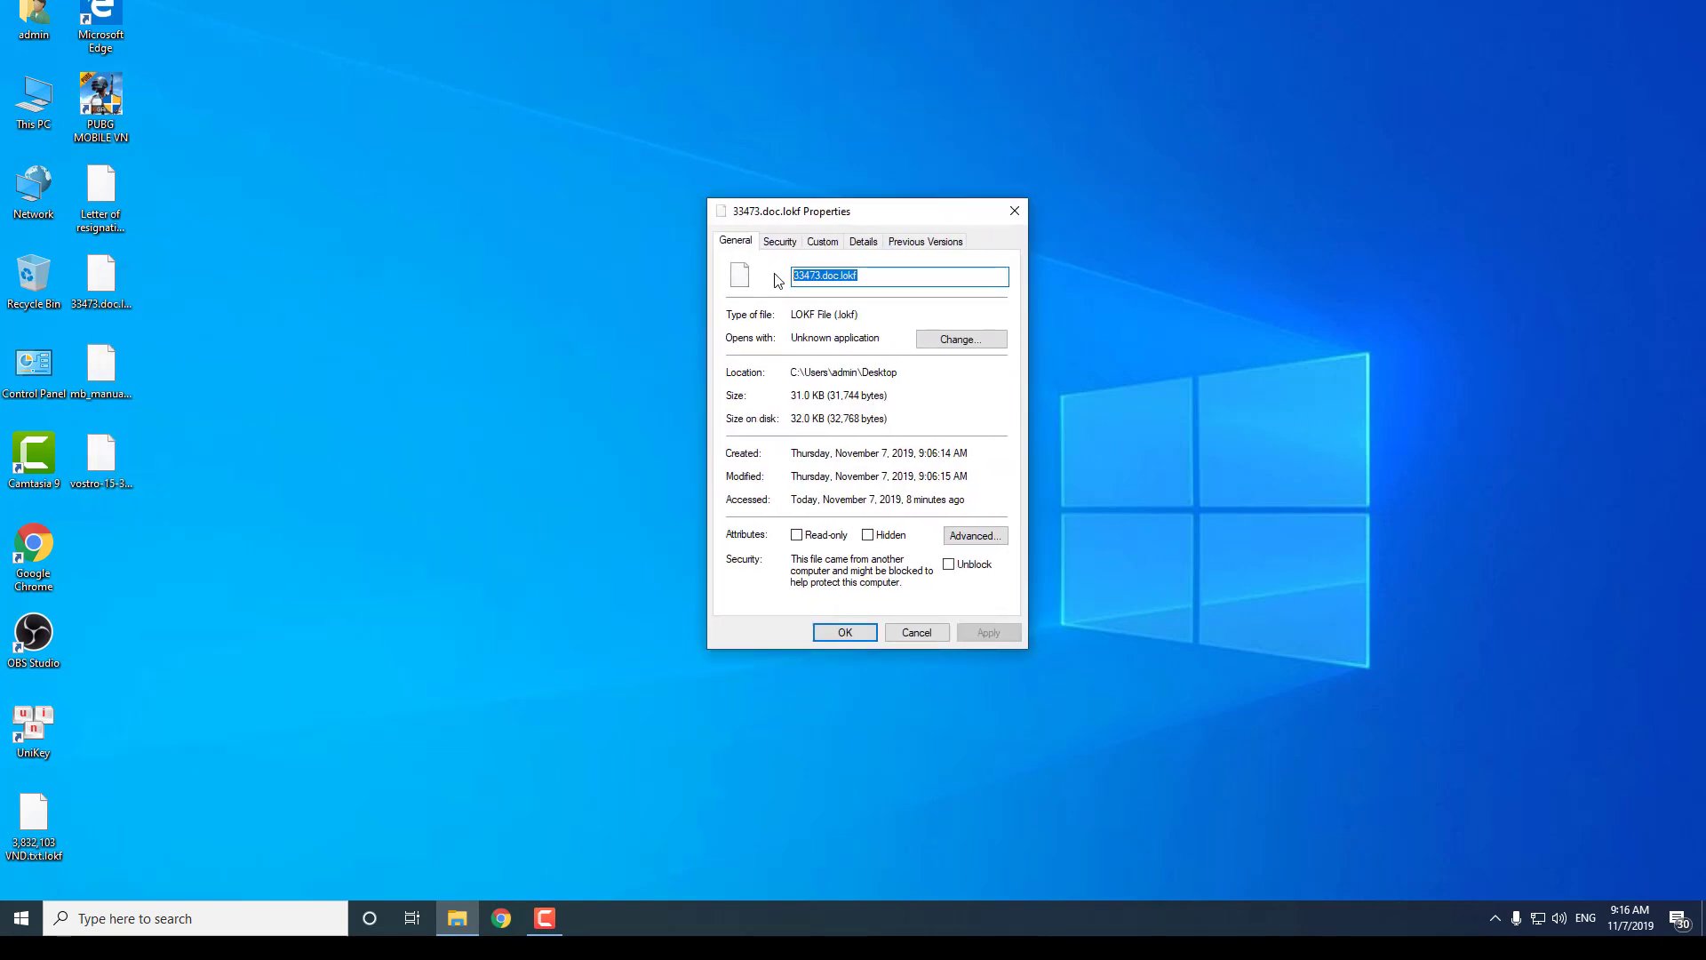
left_click(846, 632)
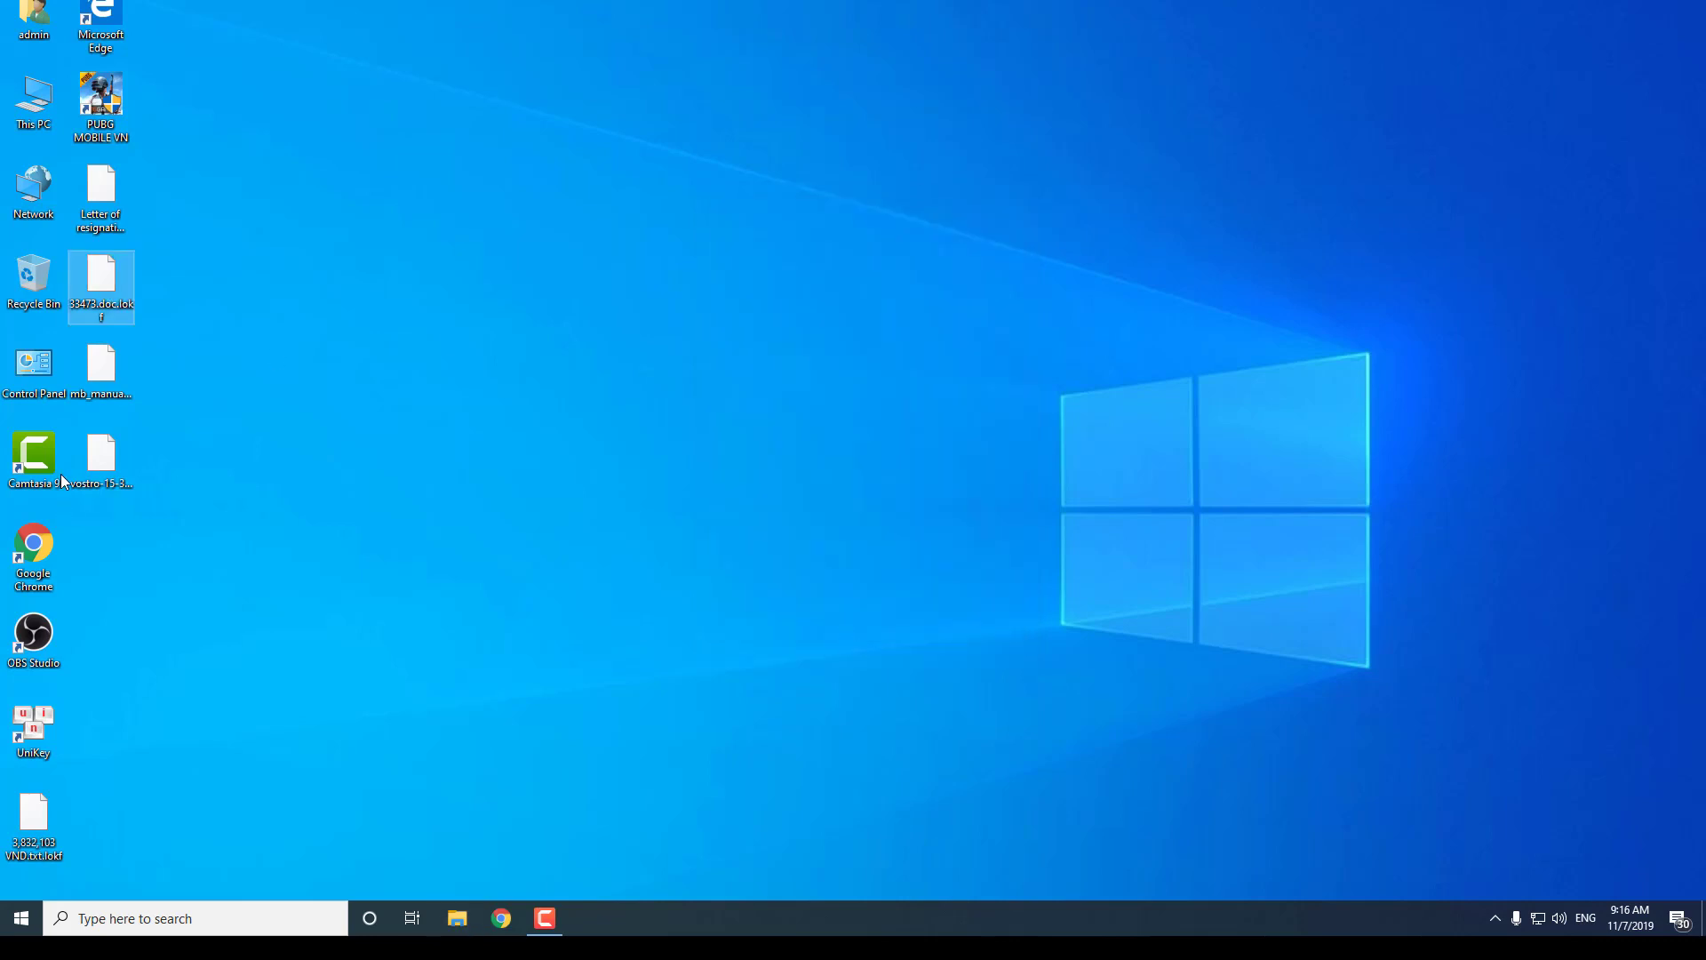
Step: Check the file name and type in the properties of mb_manual_ga-h61m-ds2_e.pdf.lokf on the desktop
right_click(112, 354)
left_click(185, 693)
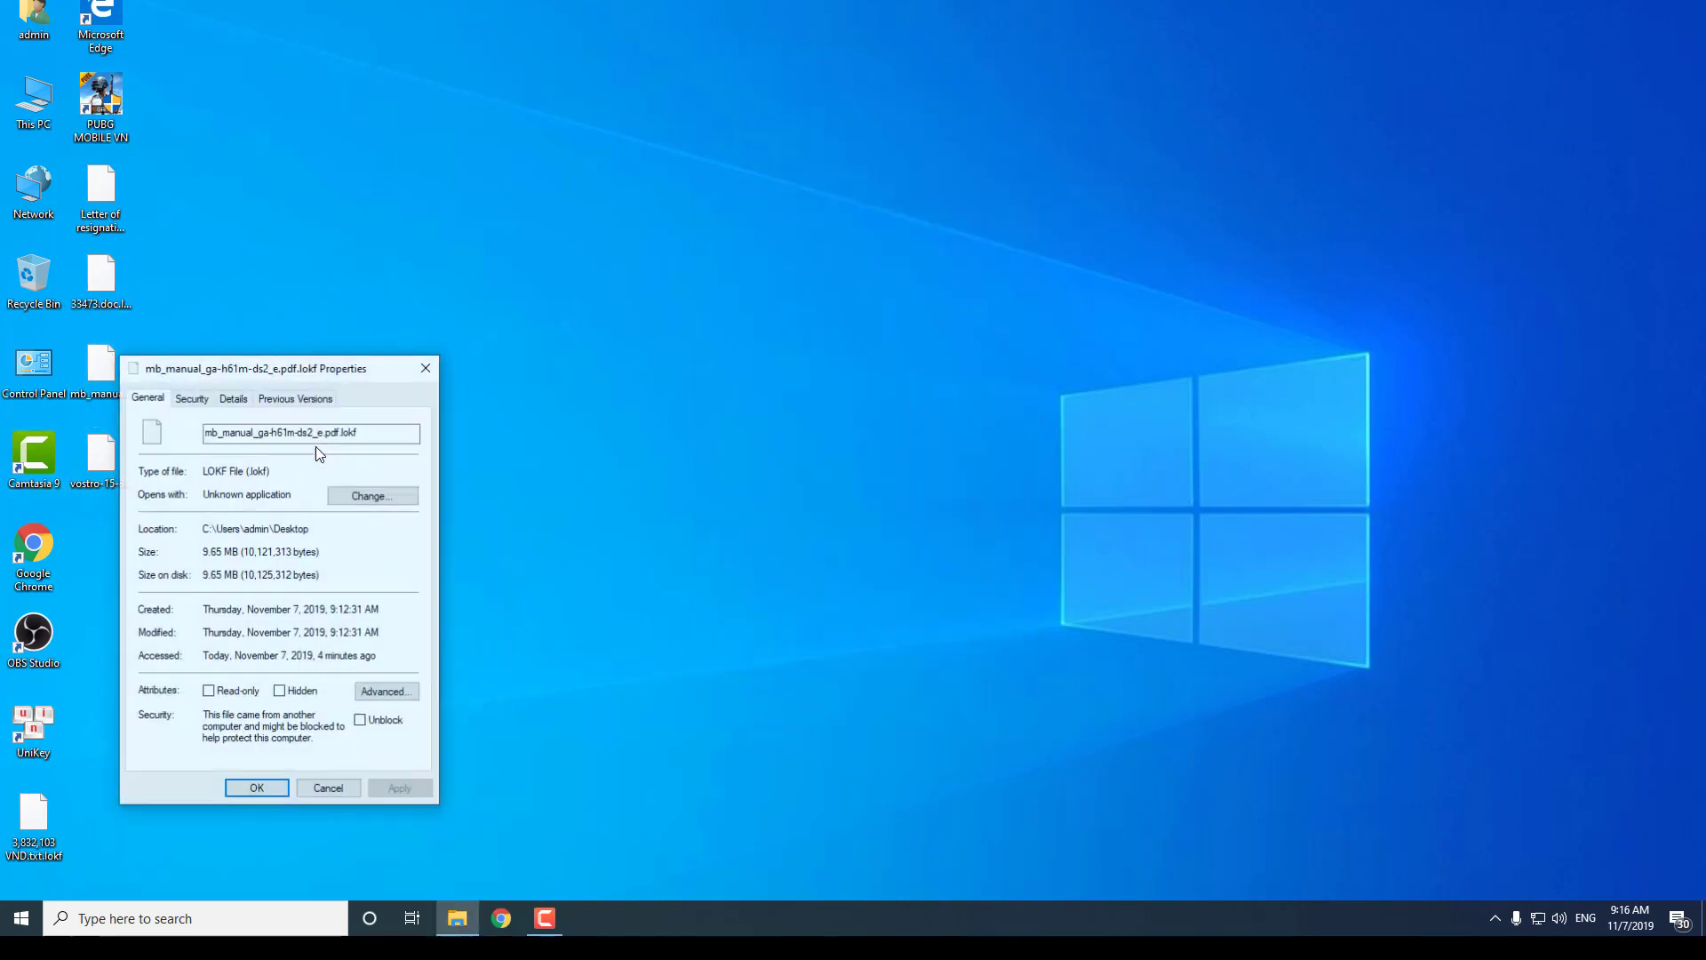
left_click_drag(291, 362, 900, 190)
left_click_drag(996, 256, 771, 255)
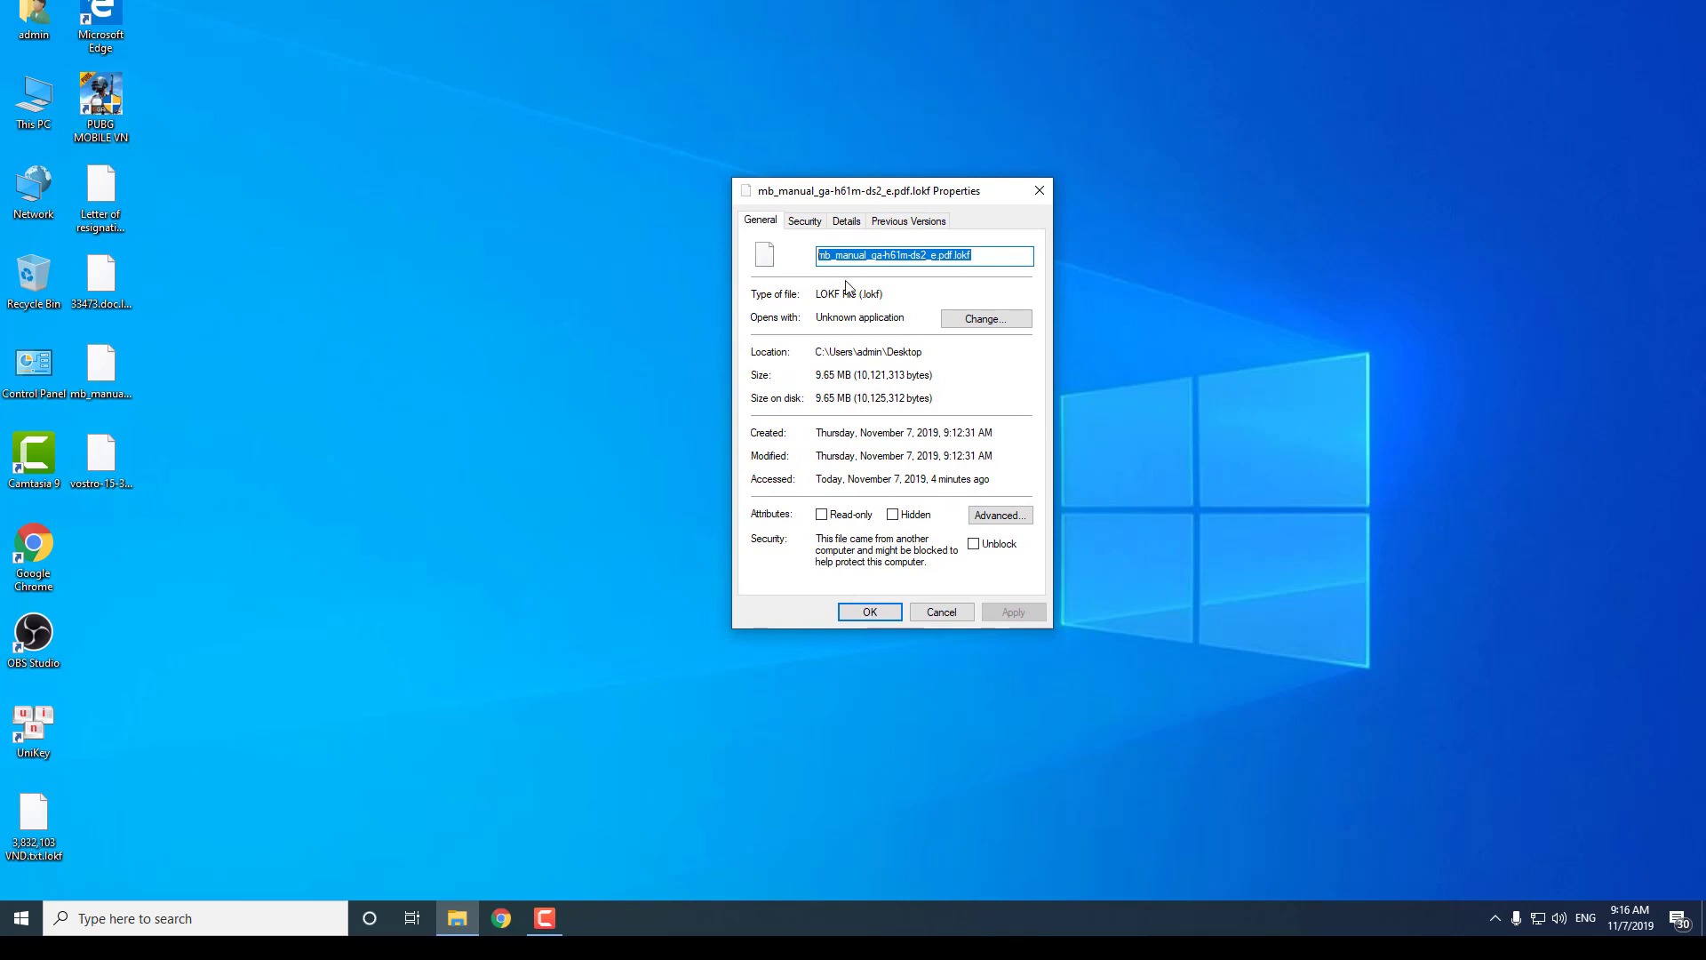
left_click(870, 612)
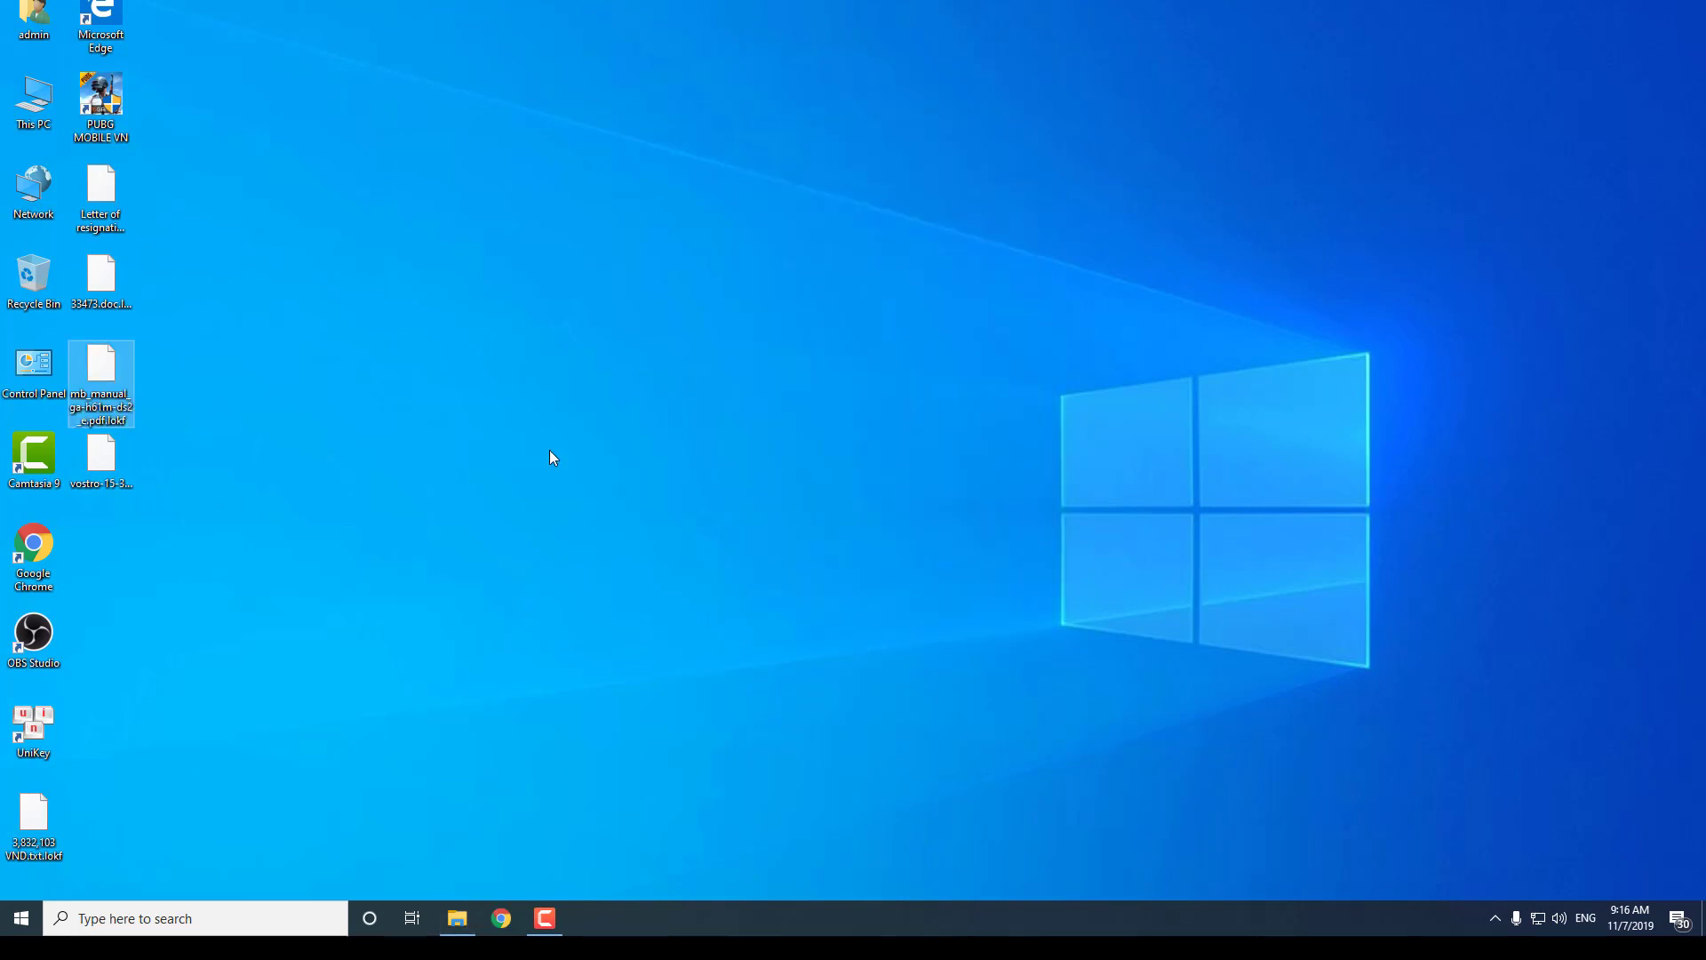
Step: Check the file type in the properties of the vostro-15-3568 laptop owner's manual on the desktop
right_click(99, 462)
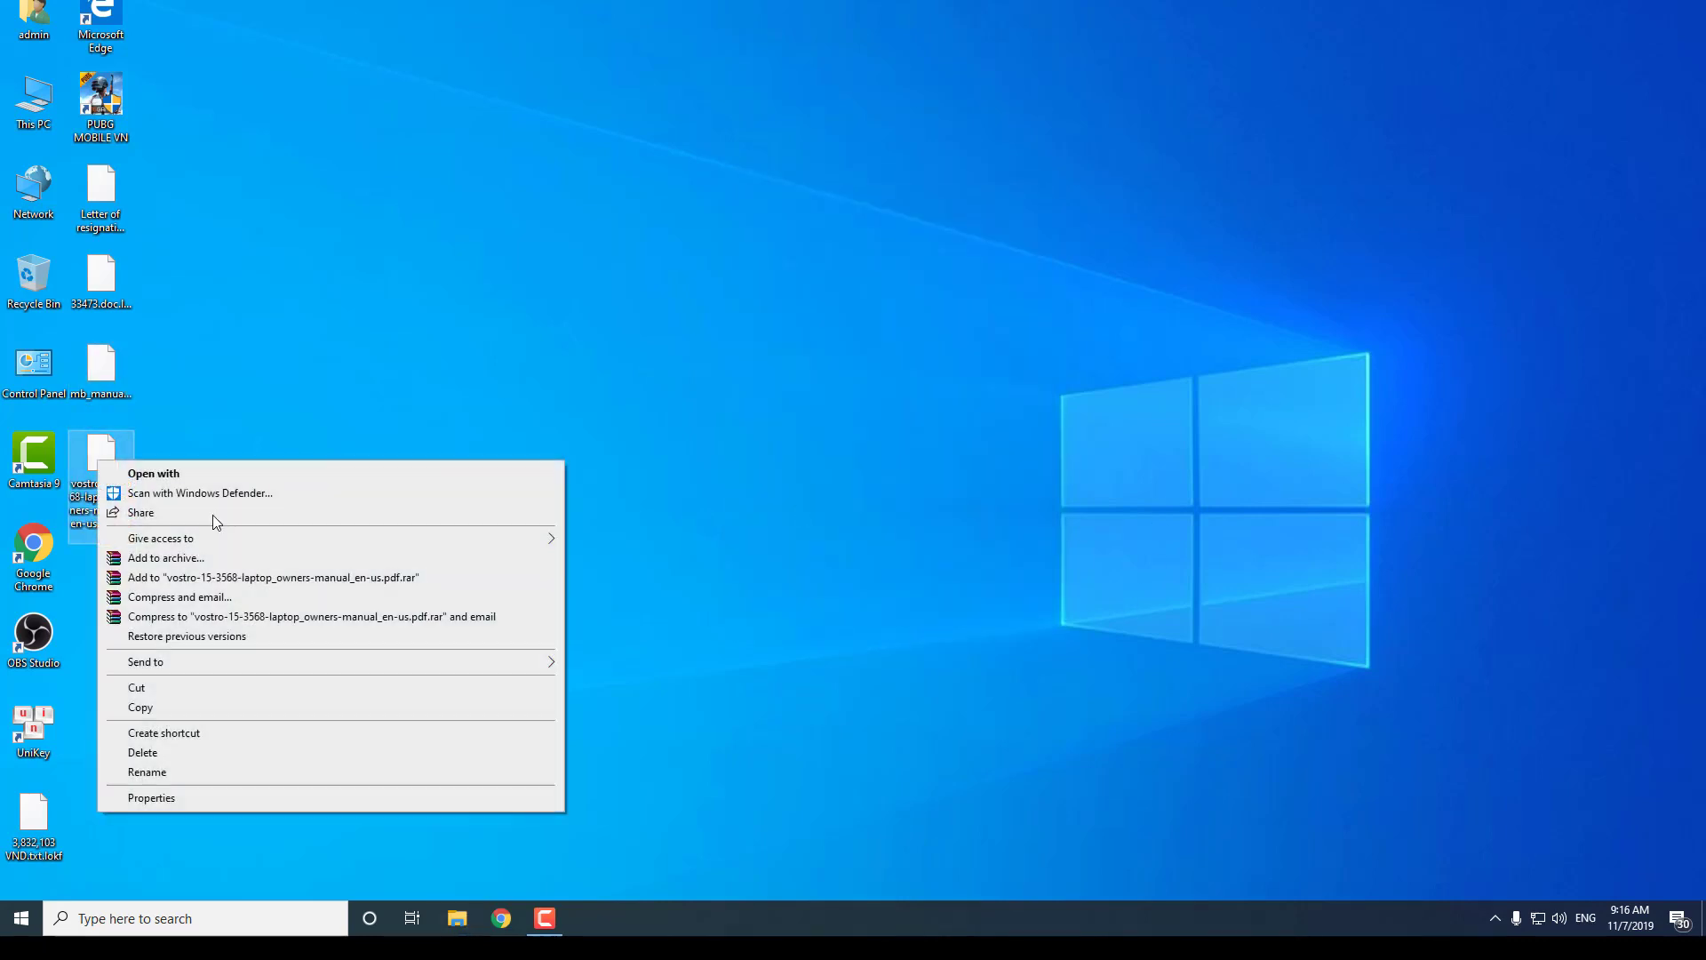
left_click(205, 797)
left_click_drag(342, 440, 1028, 189)
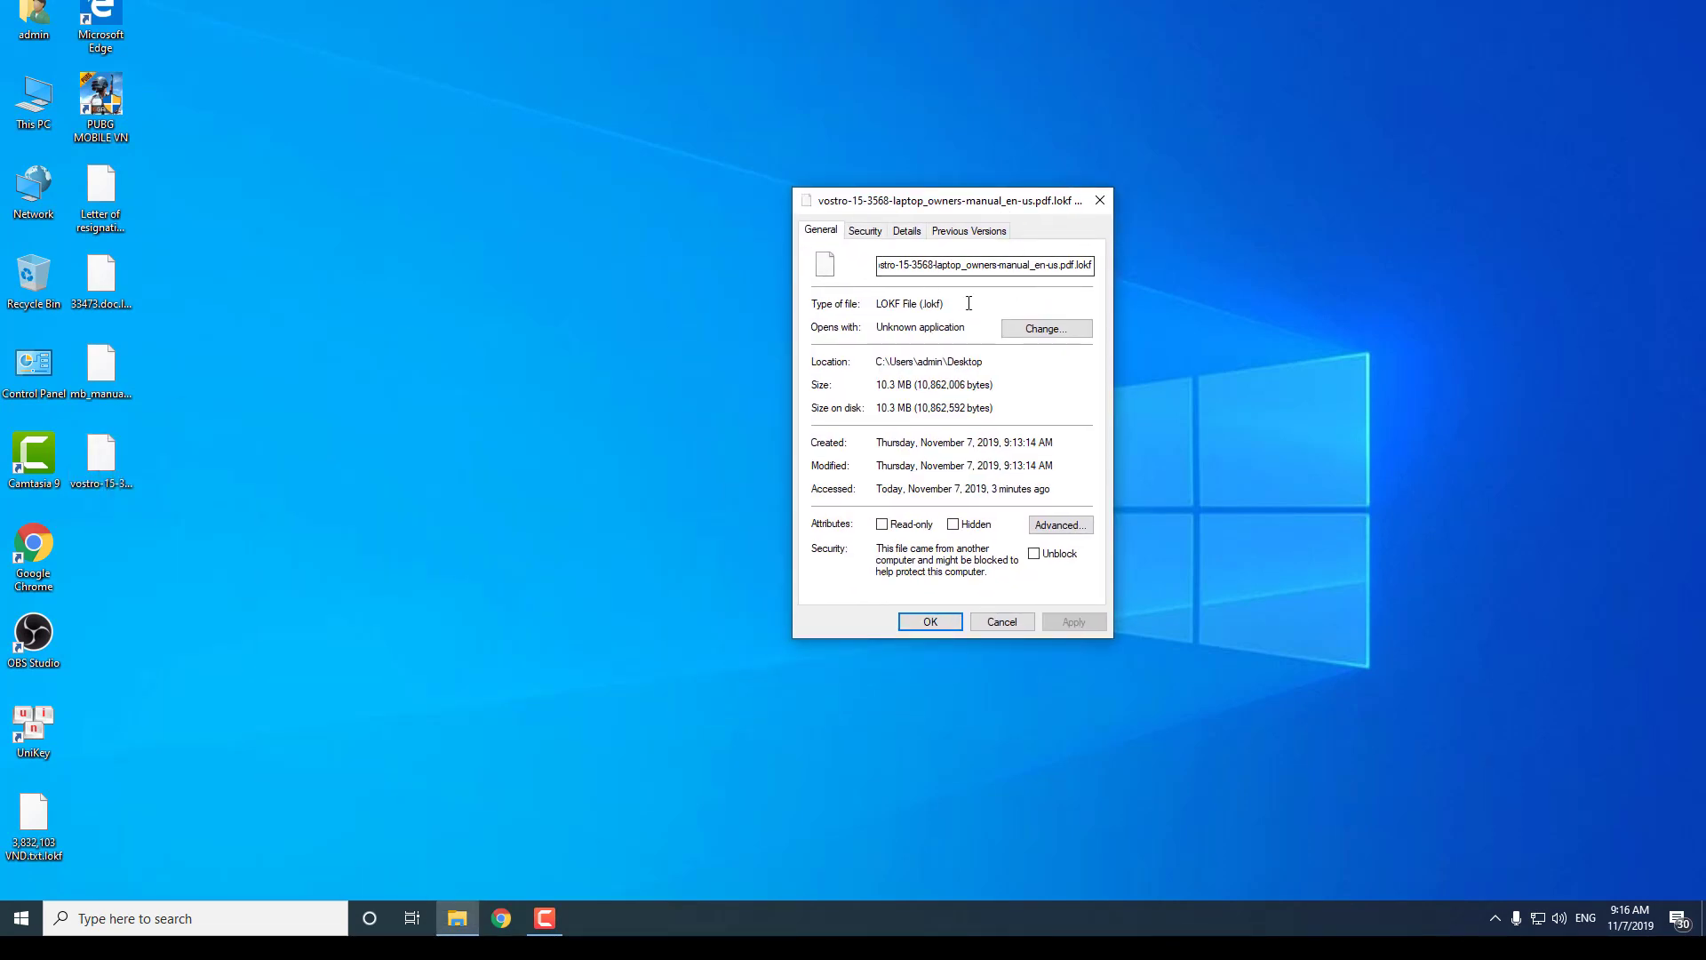
left_click_drag(965, 303, 769, 307)
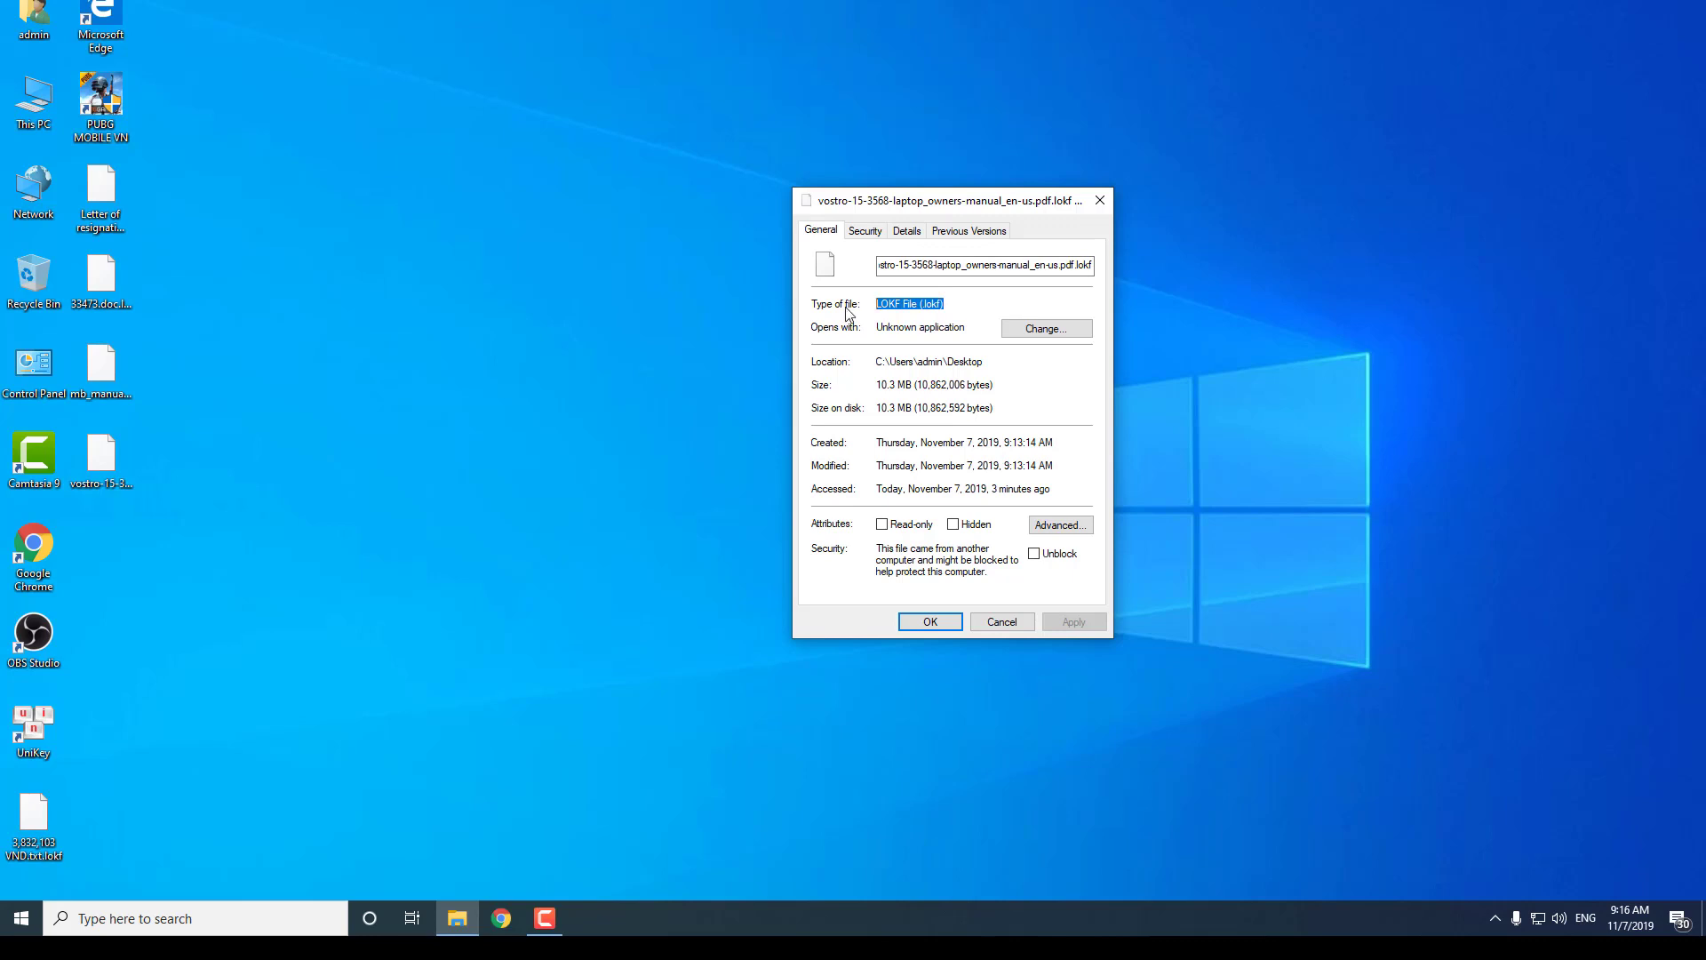
left_click(1102, 200)
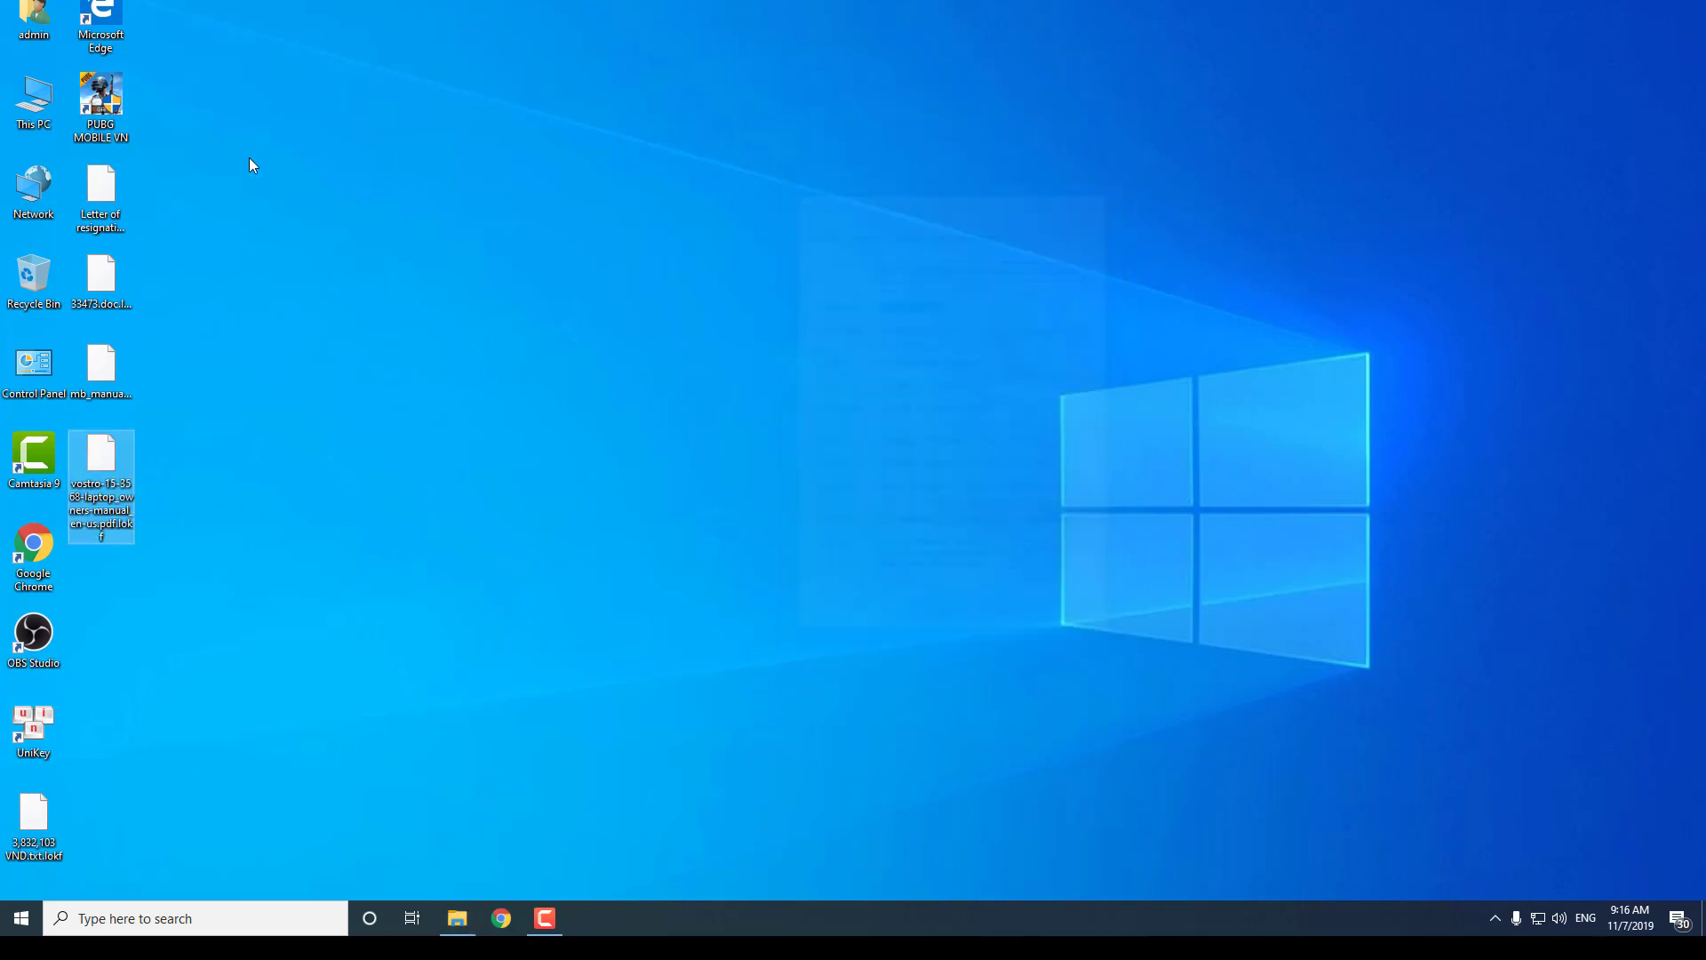
Step: Try to open the encrypted resignation letter and 33473.doc.lokf, dismissing the app choice for each
left_click(110, 195)
double_click(108, 192)
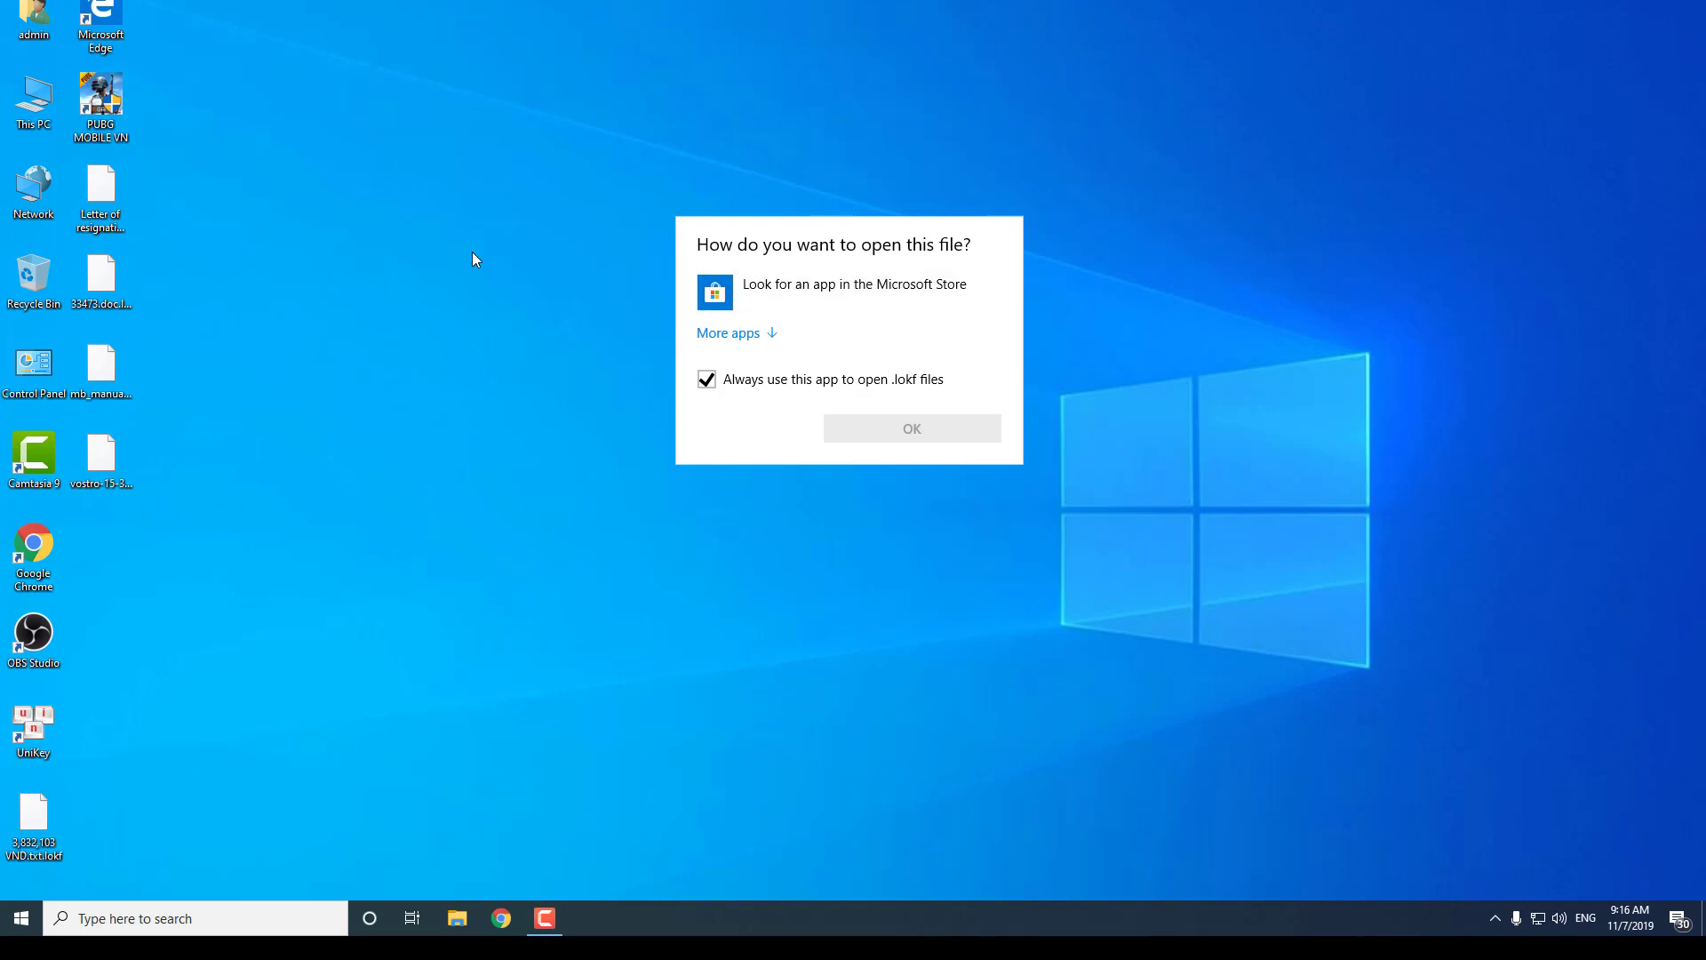
key("Escape")
double_click(121, 280)
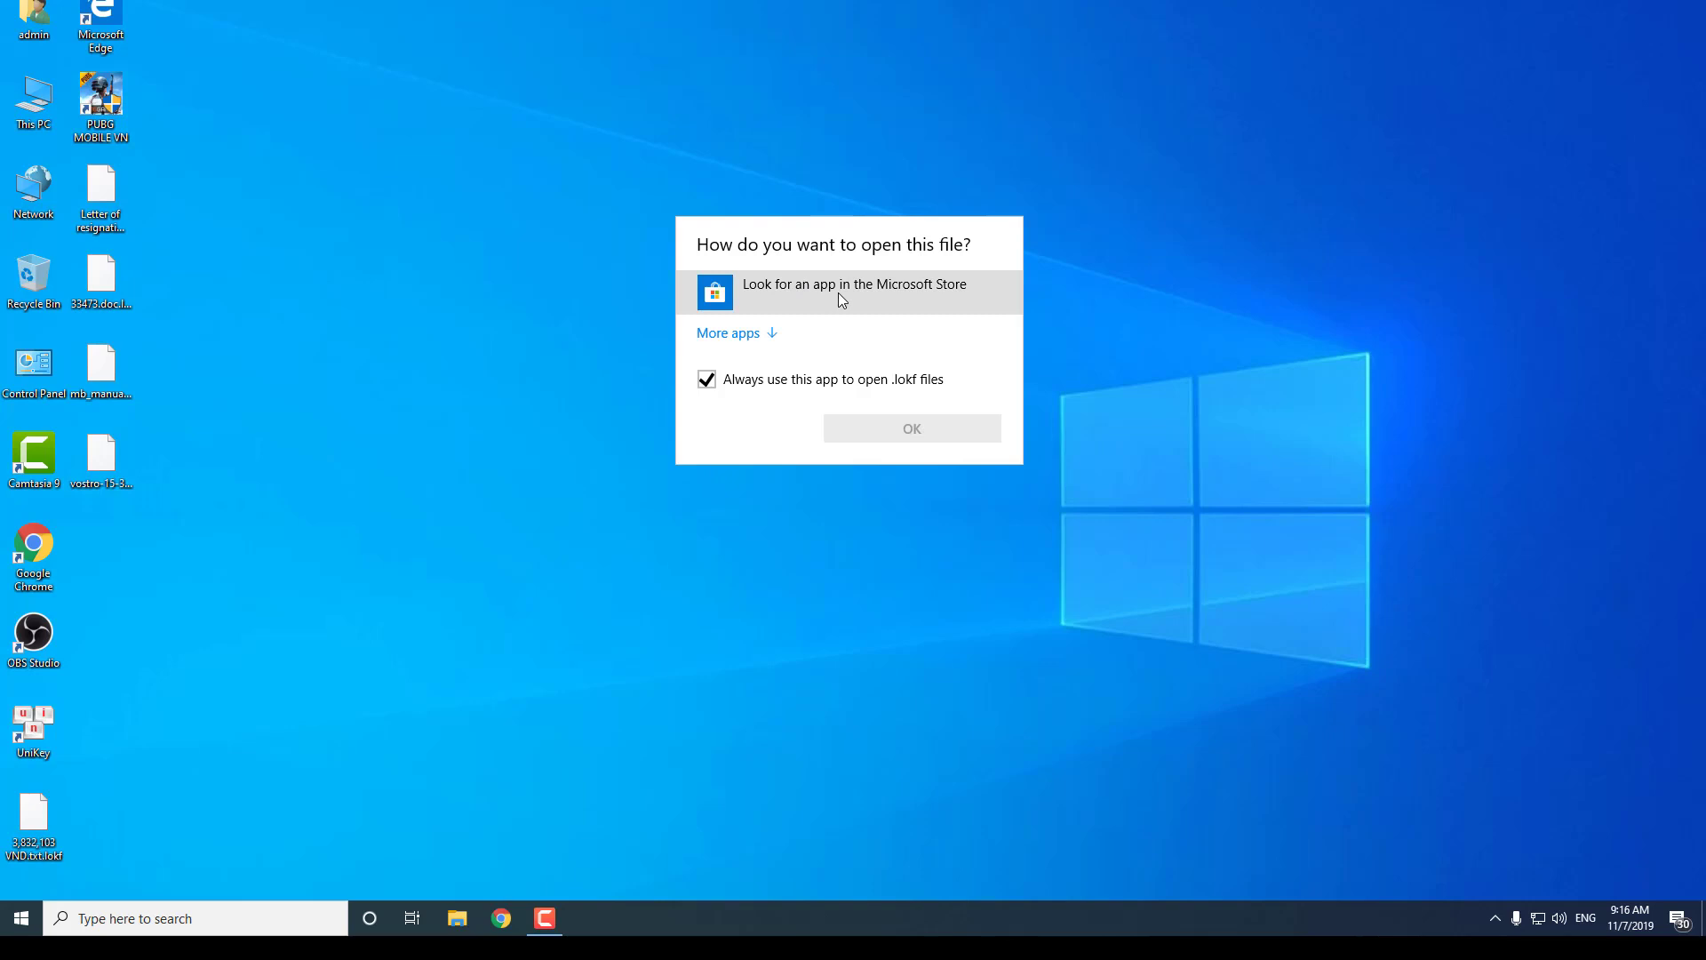
key("Escape")
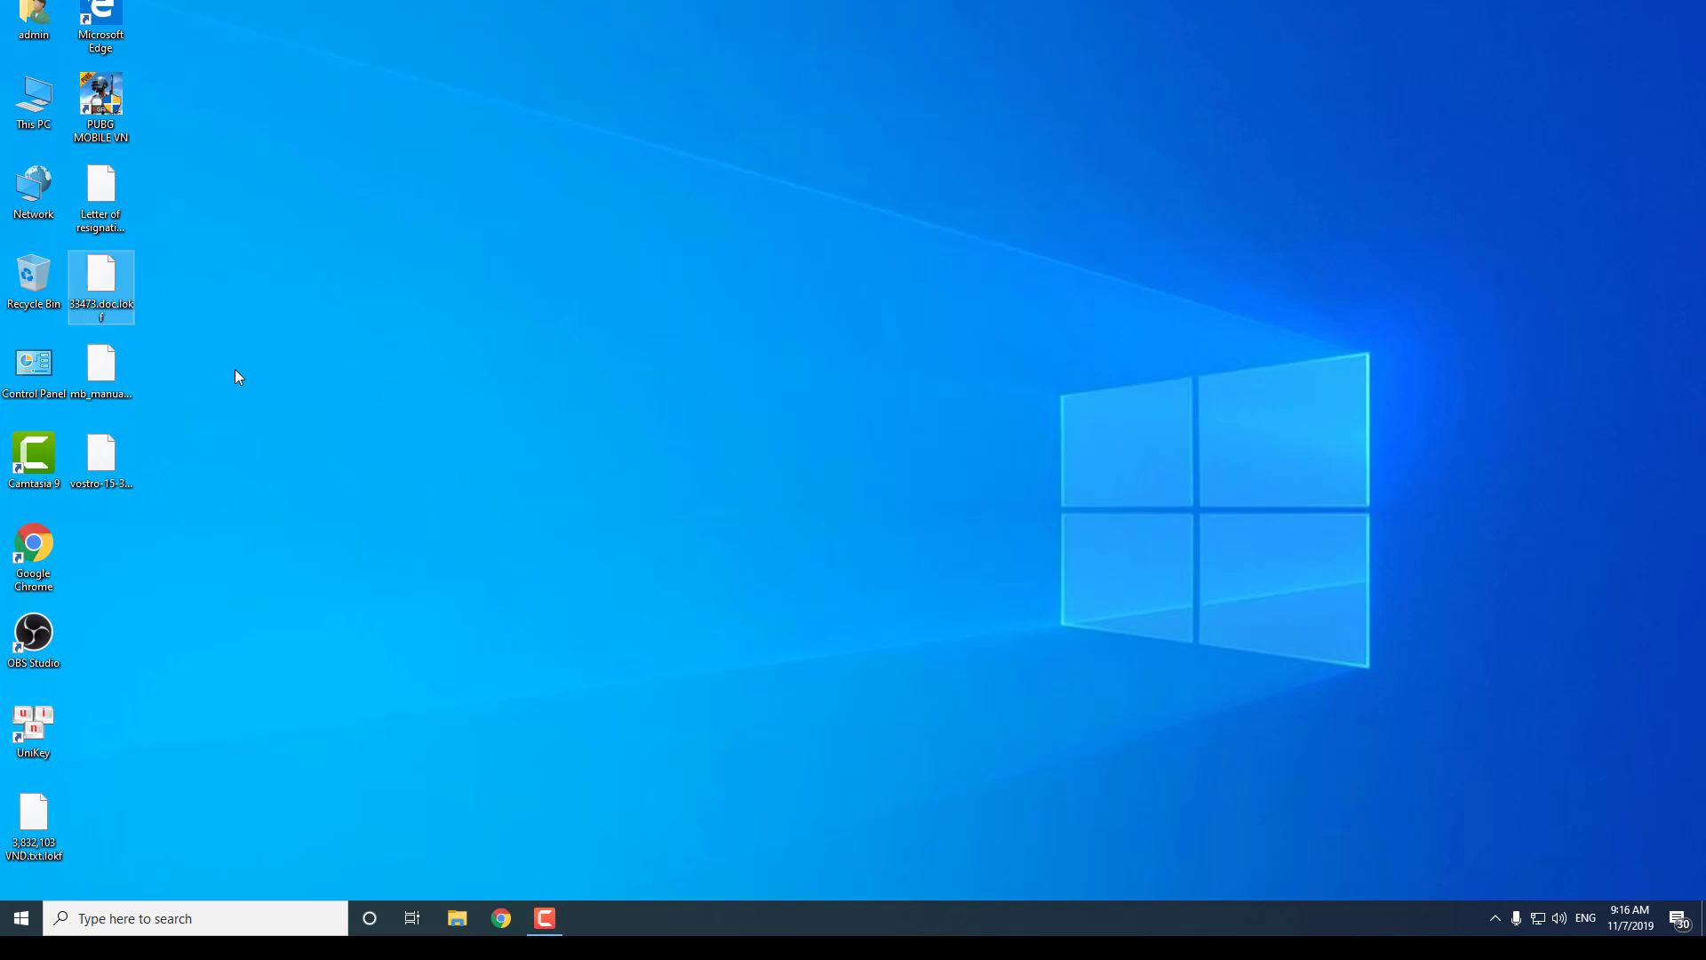
Step: Try to open the two encrypted PDF manuals on the desktop, dismissing the app choice for each
double_click(97, 367)
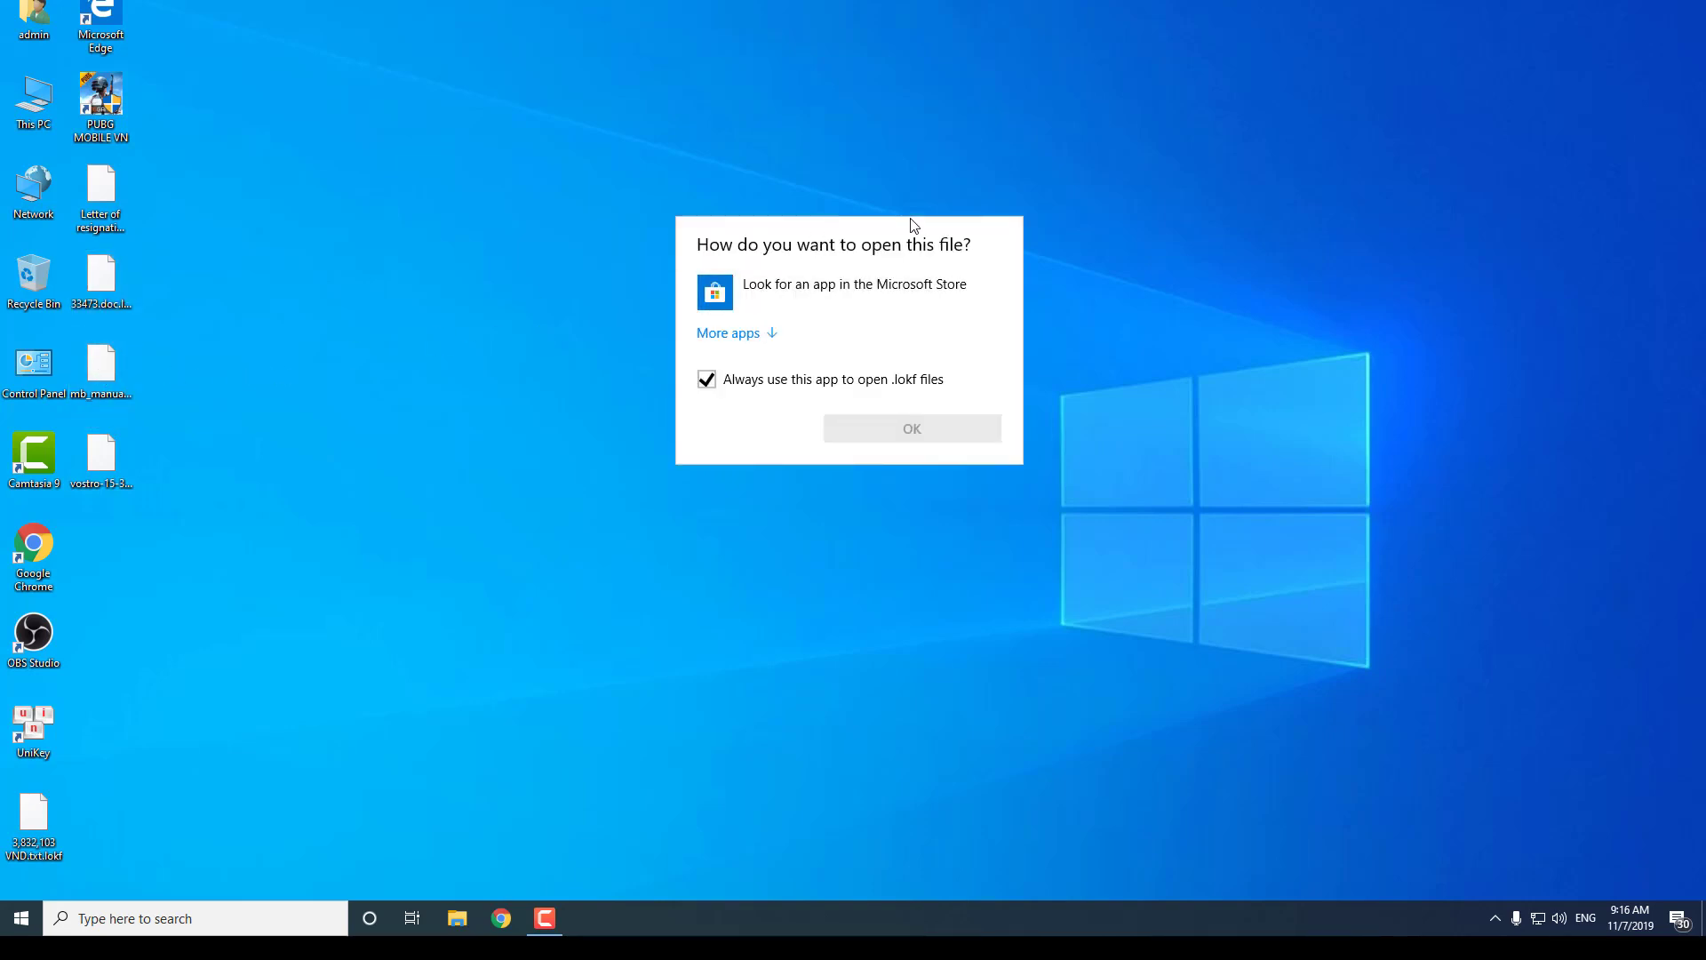
key("Escape")
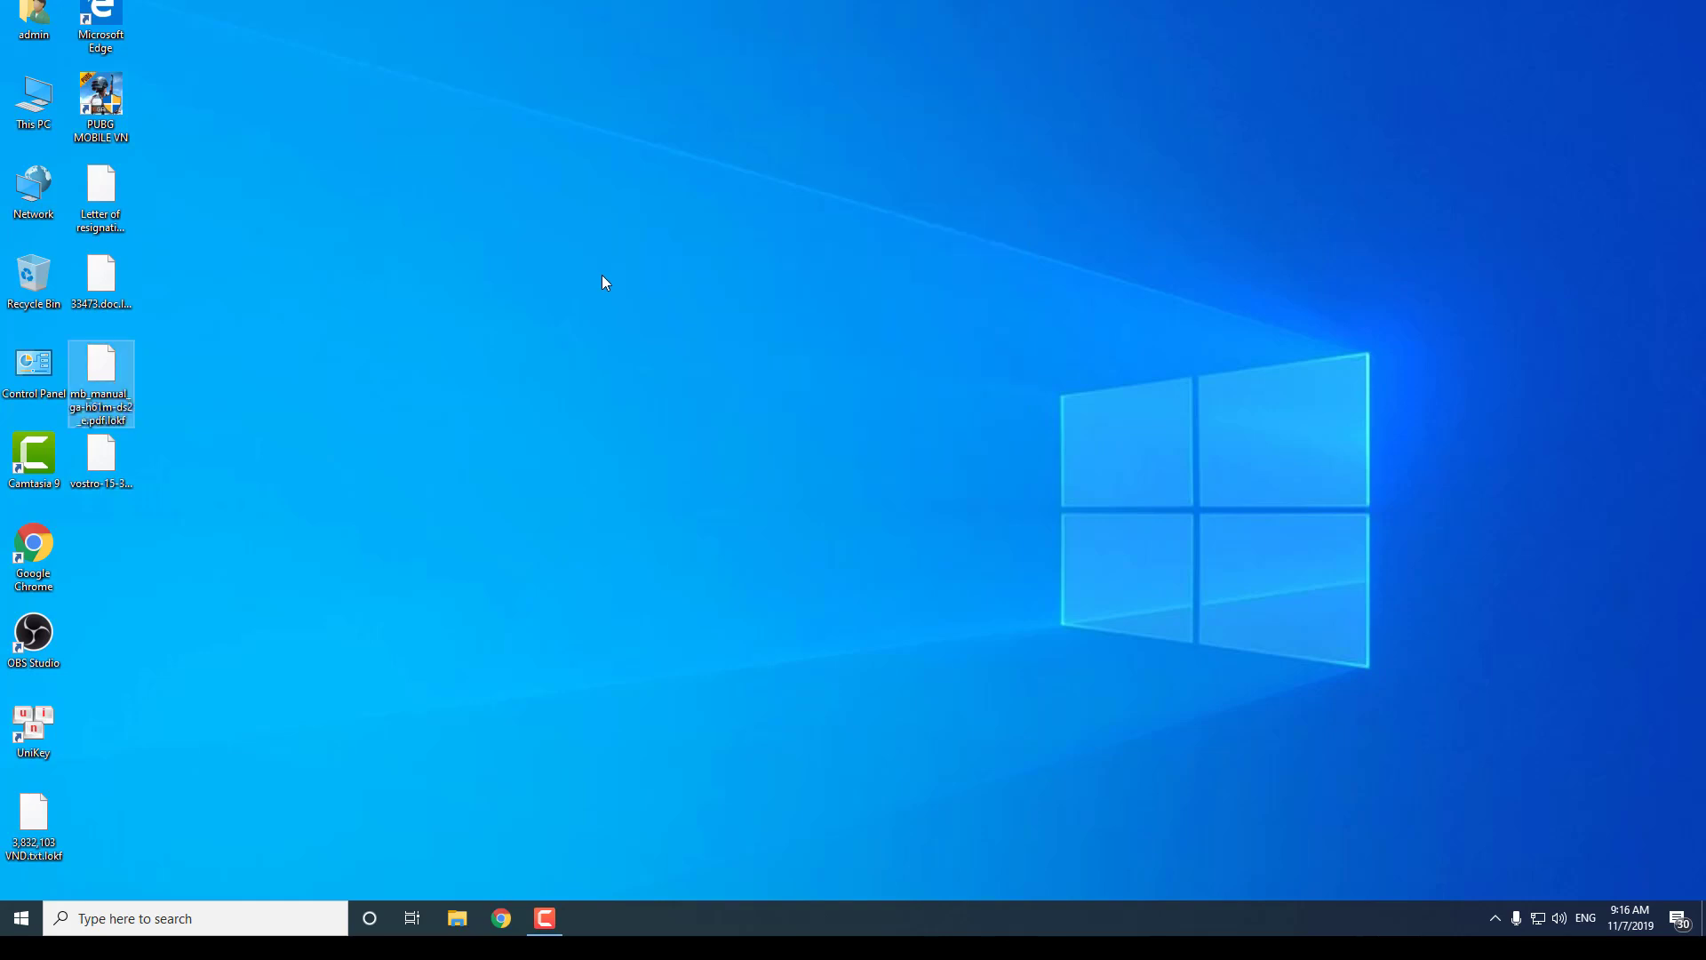
double_click(110, 460)
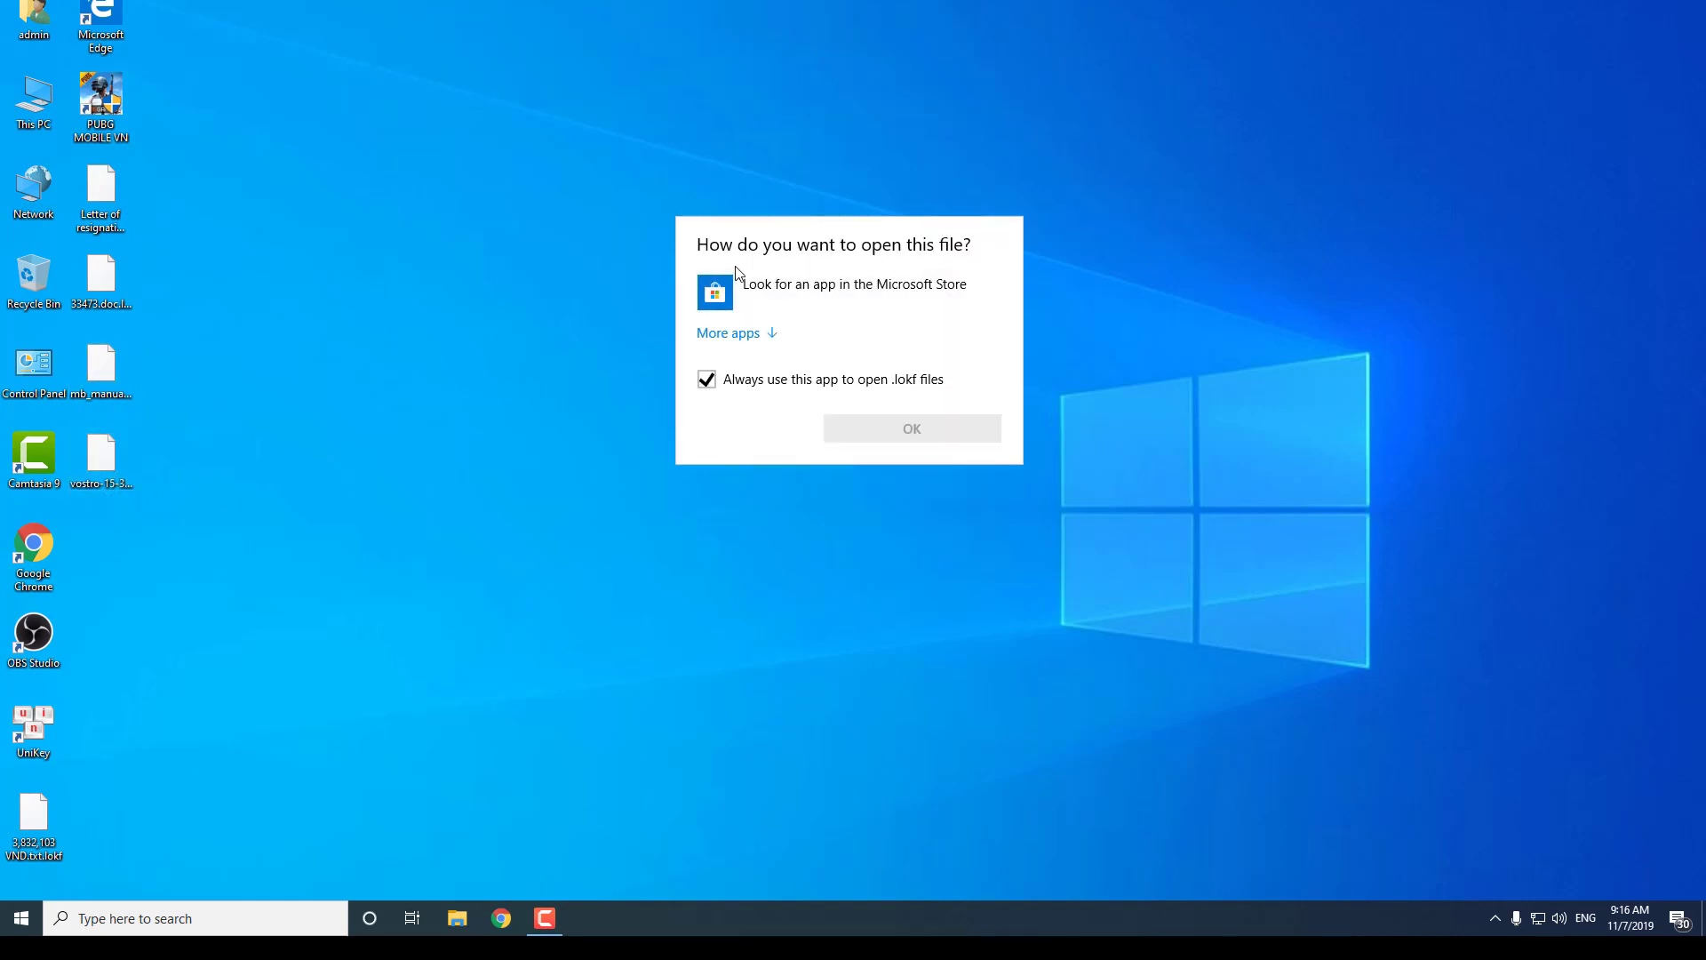
key("Escape")
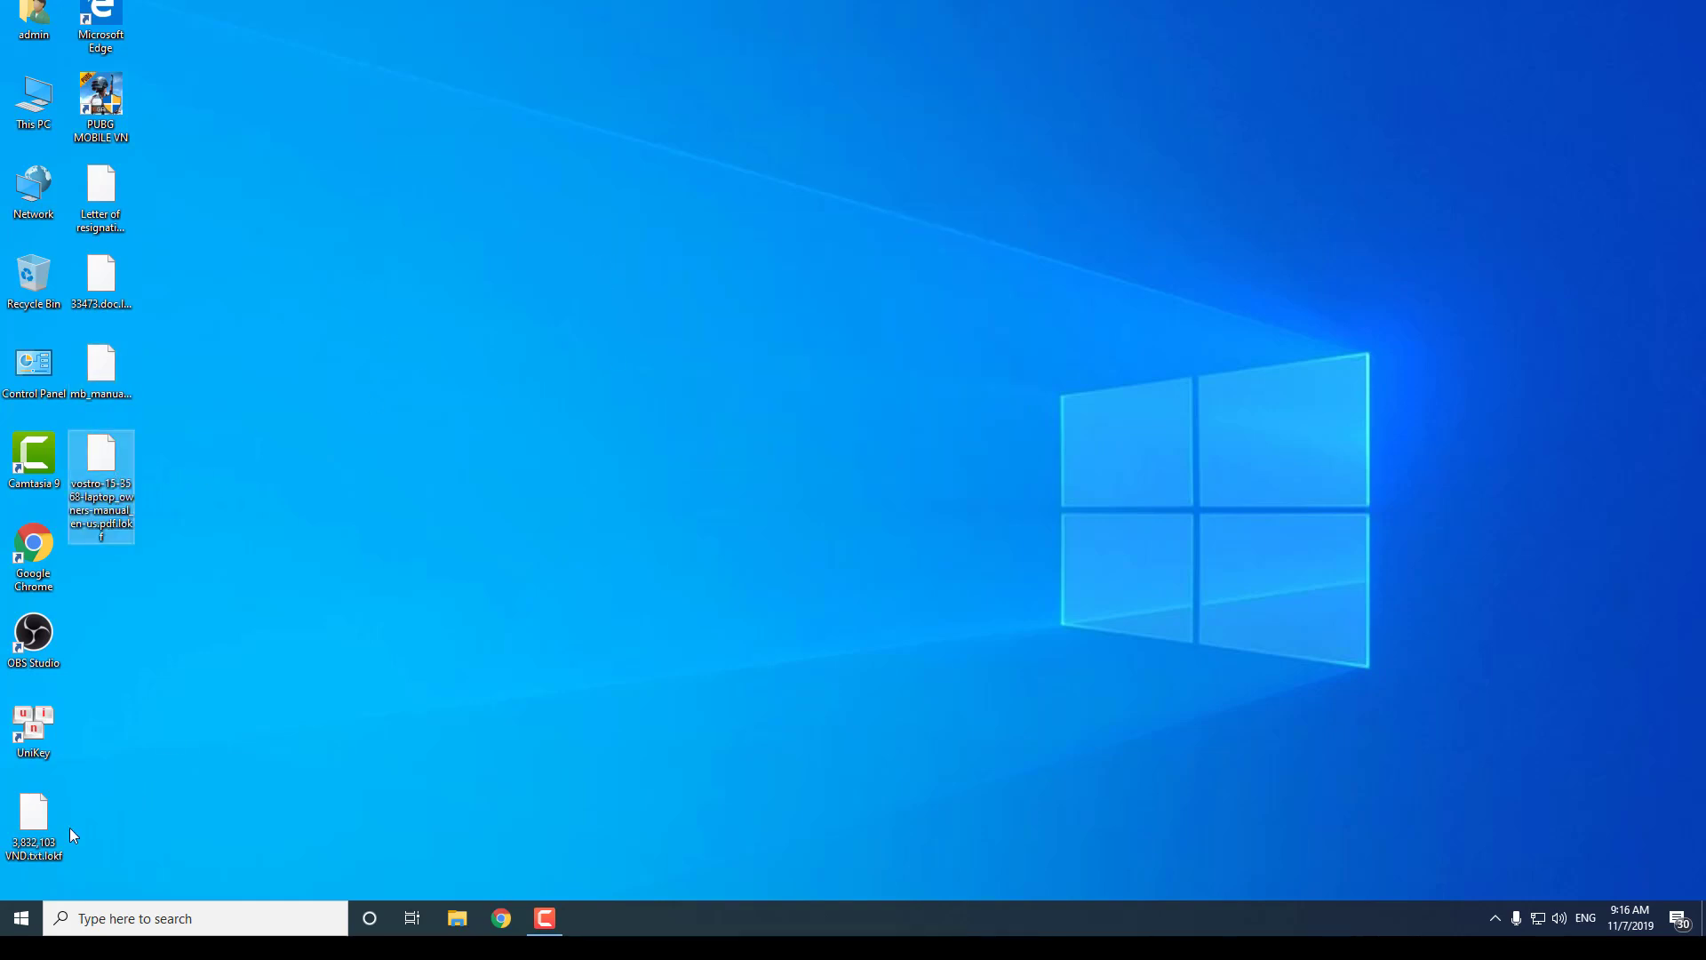
Step: Try to open the encrypted text file 3,832,103 VND.txt.lokf and dismiss the app choice
left_click(41, 831)
double_click(41, 826)
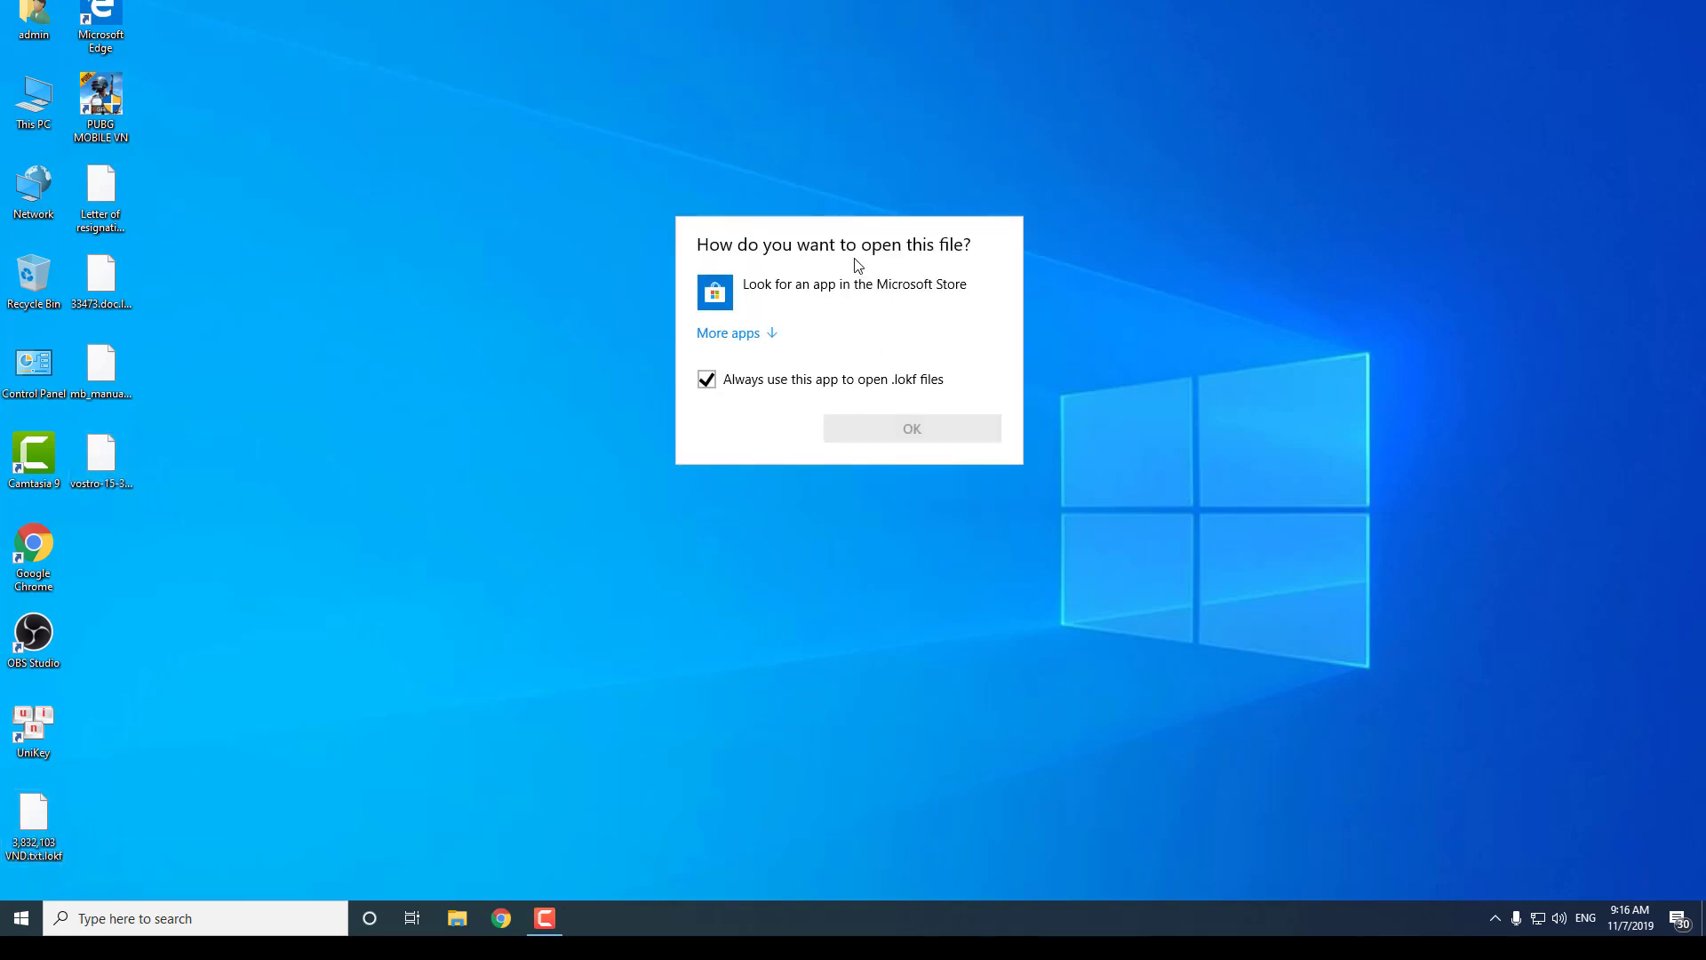
left_click(1205, 299)
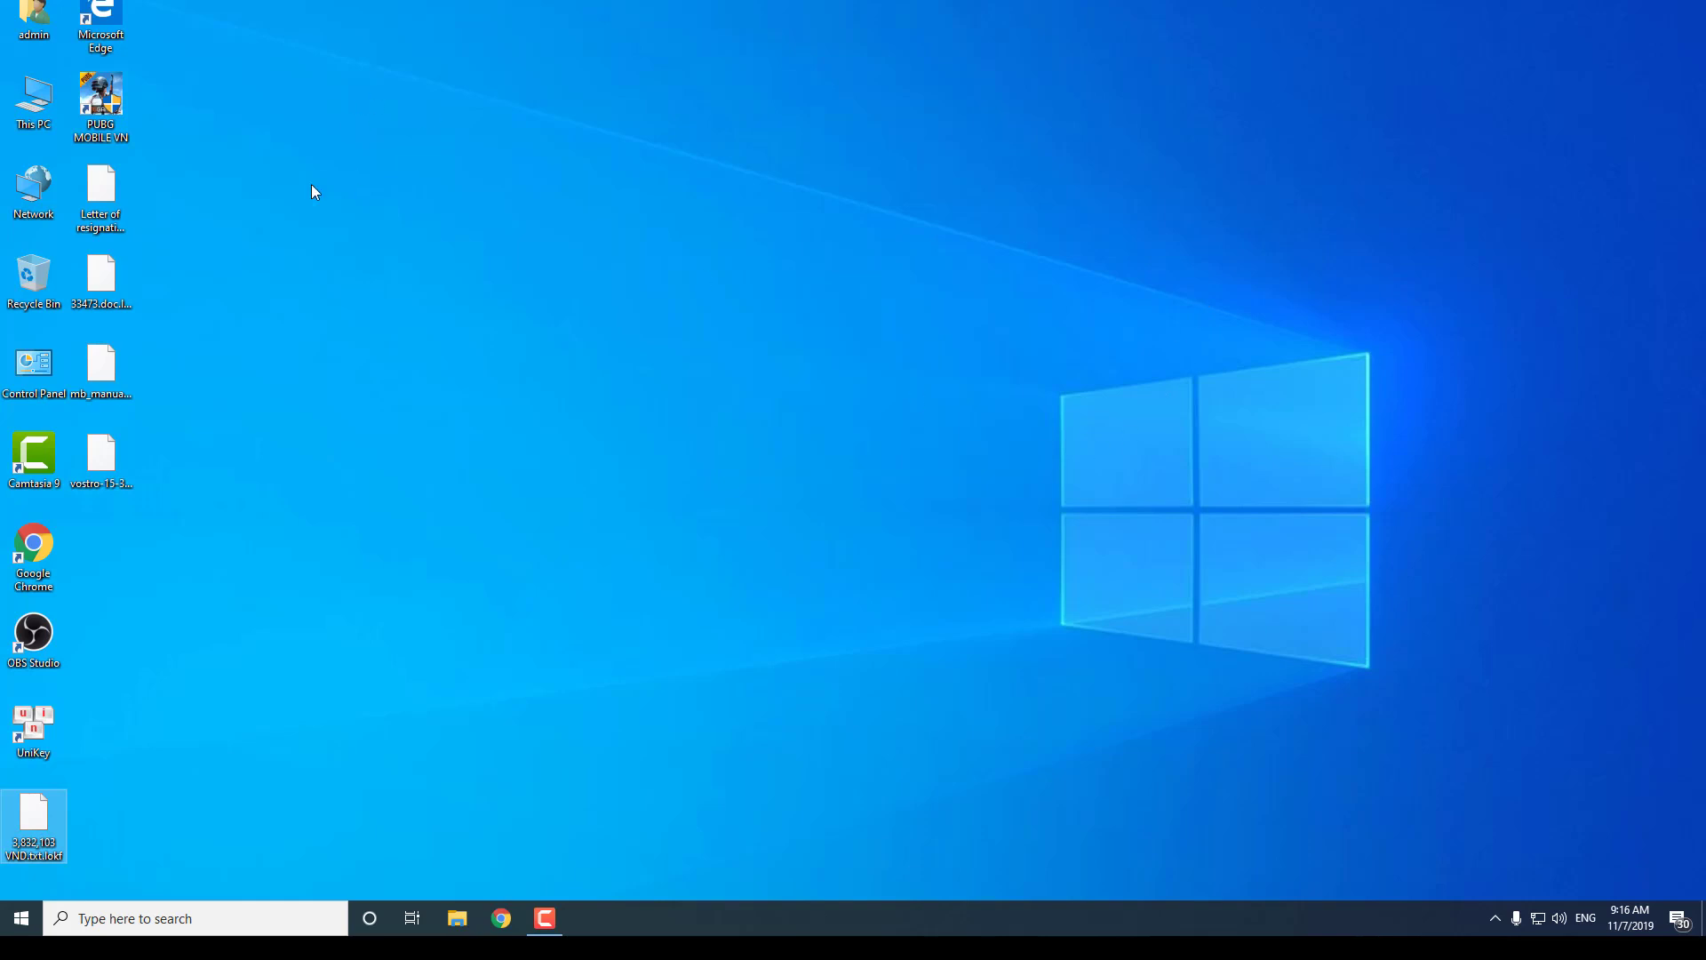
Step: Open the archive RansomwareFileDecryptor 1.0.1668 MUI (1).zip from the Downloads folder
double_click(34, 98)
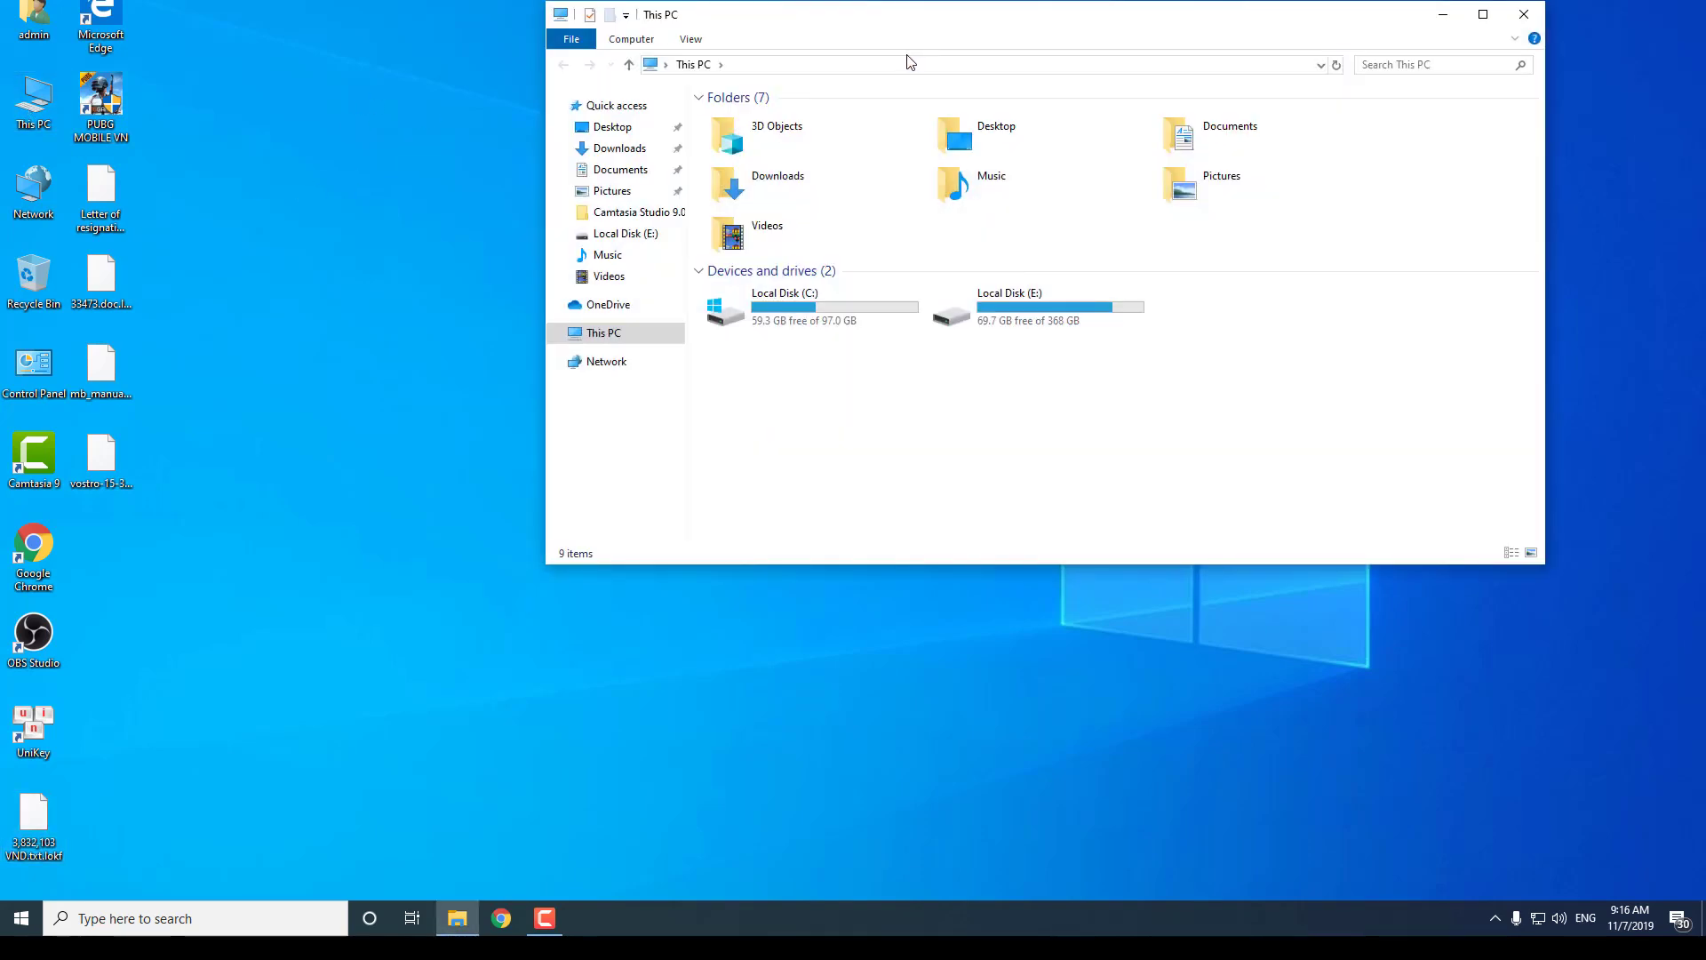
left_click(620, 147)
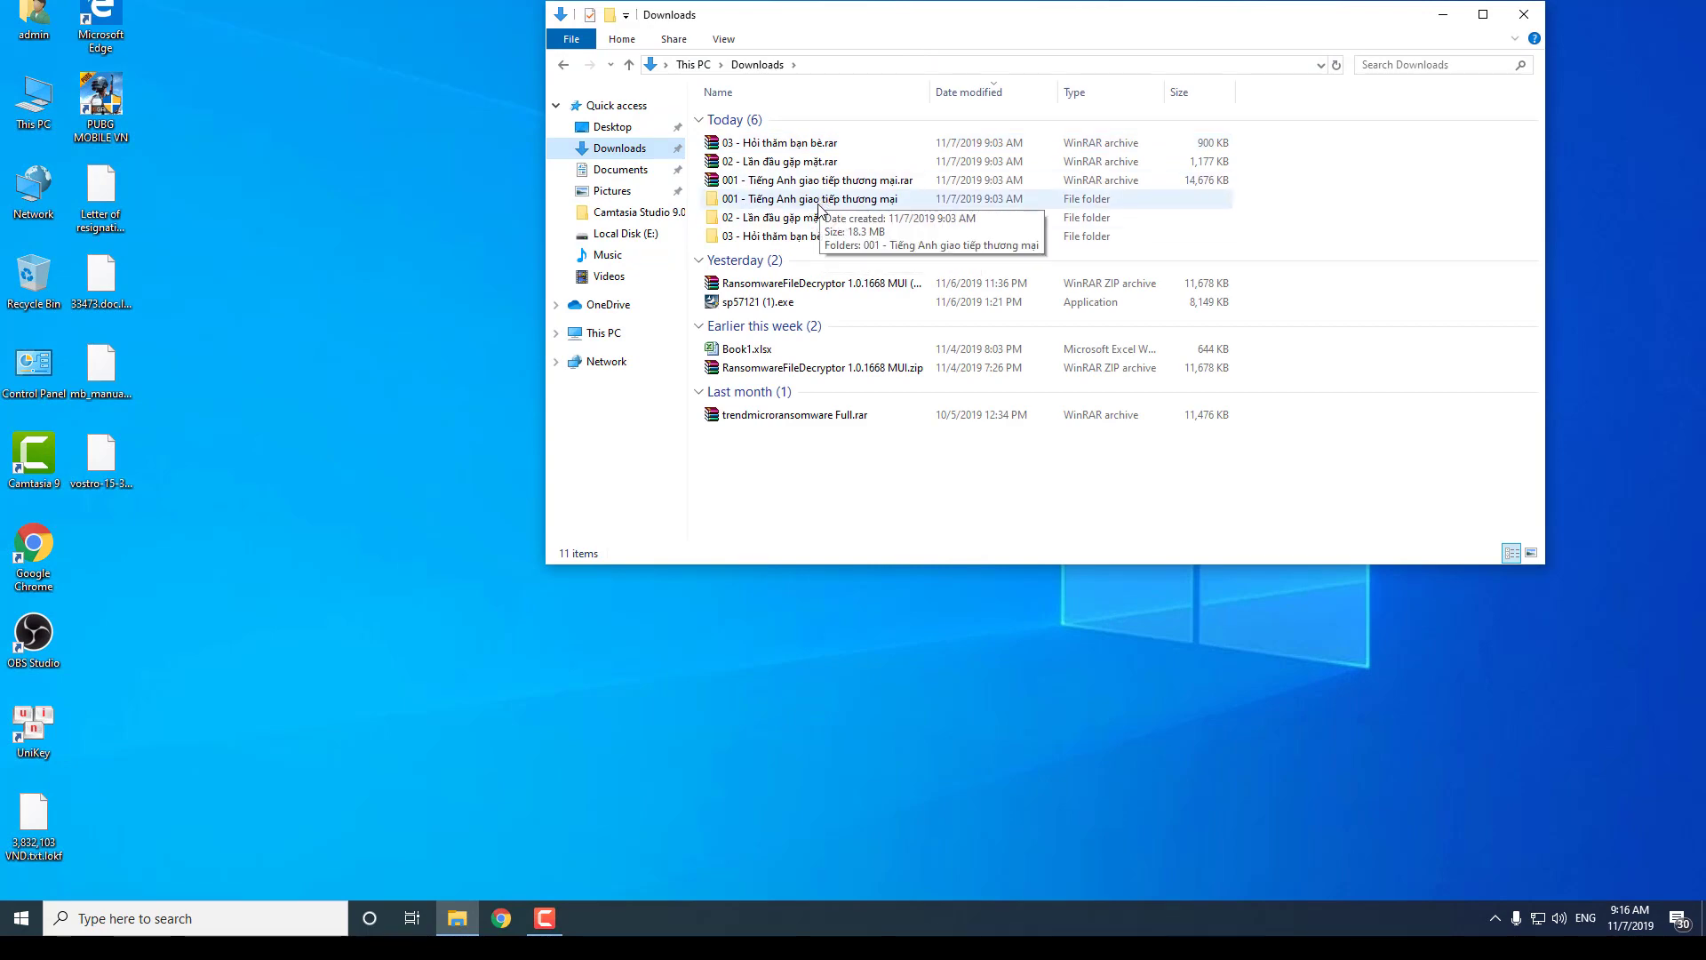
left_click(823, 286)
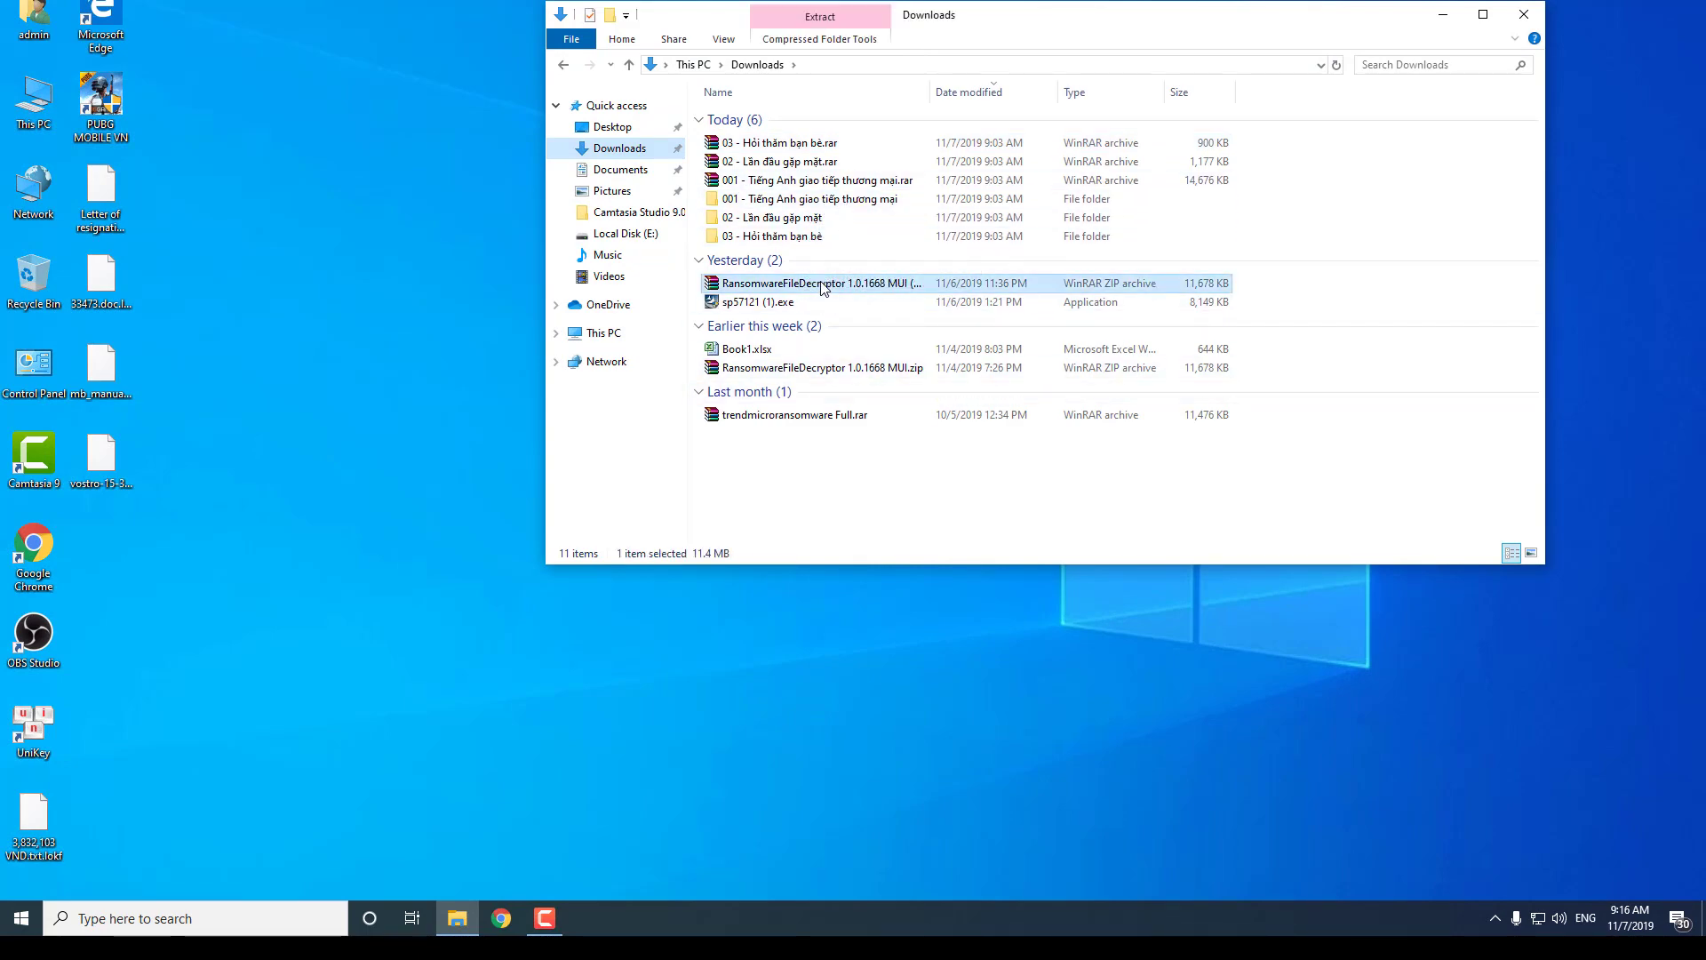
double_click(822, 286)
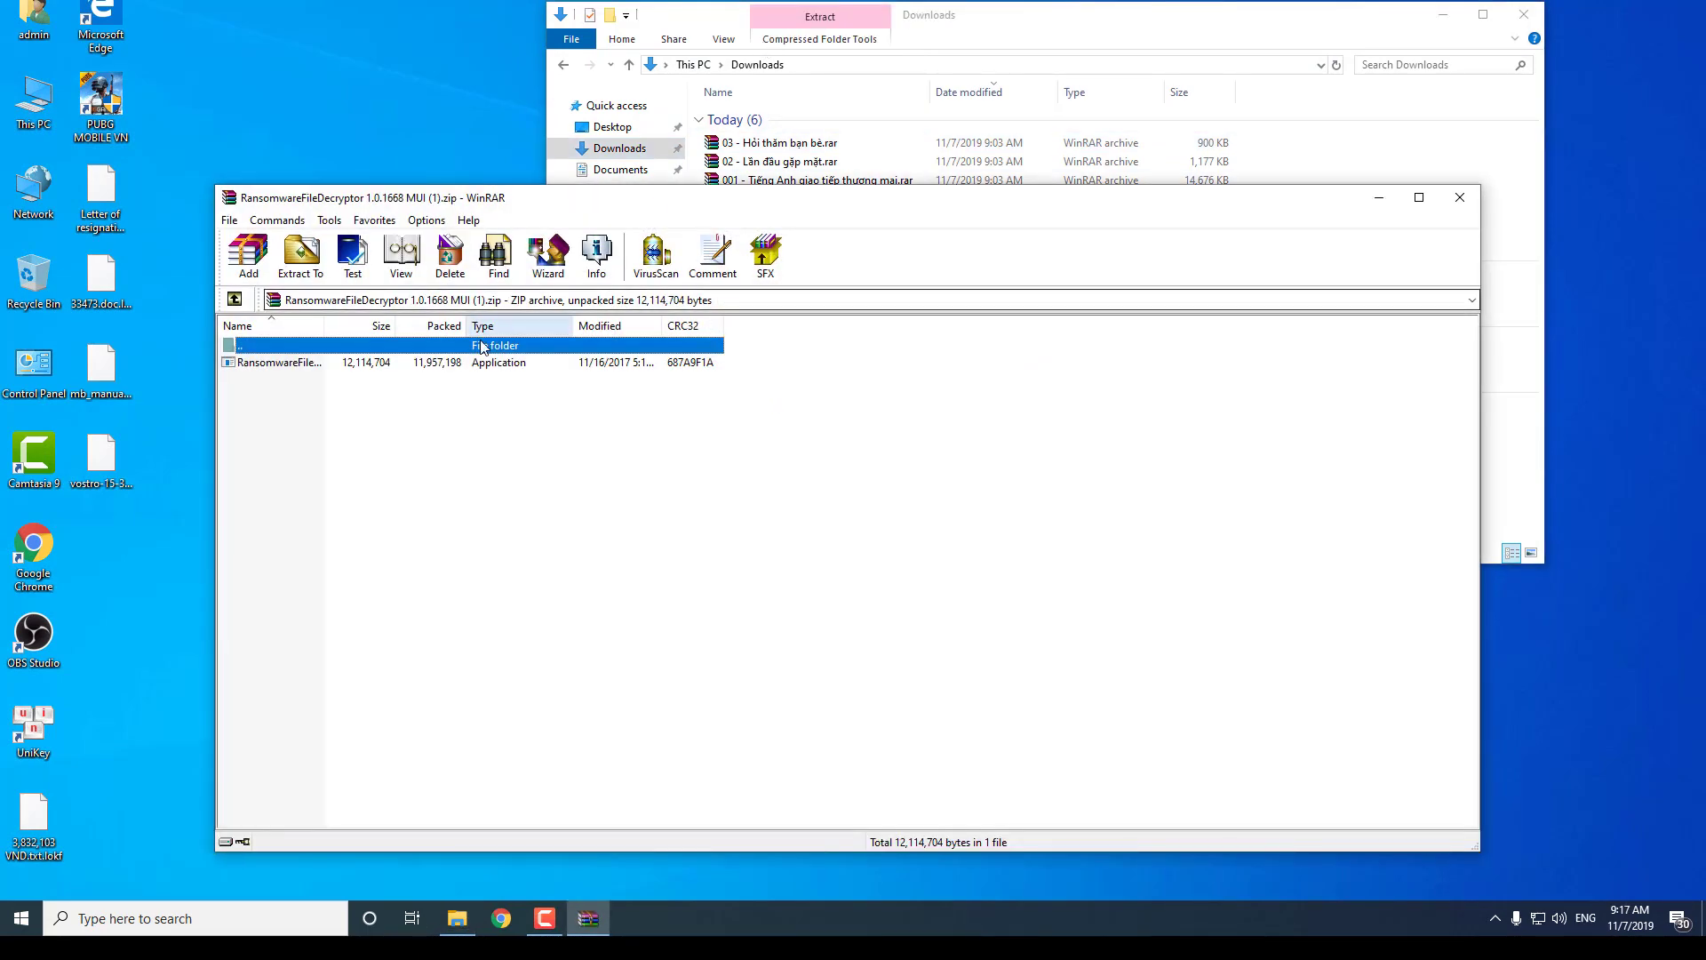
Step: Run the decryptor application from the archive and accept its terms, closing the Downloads and archive windows
double_click(306, 363)
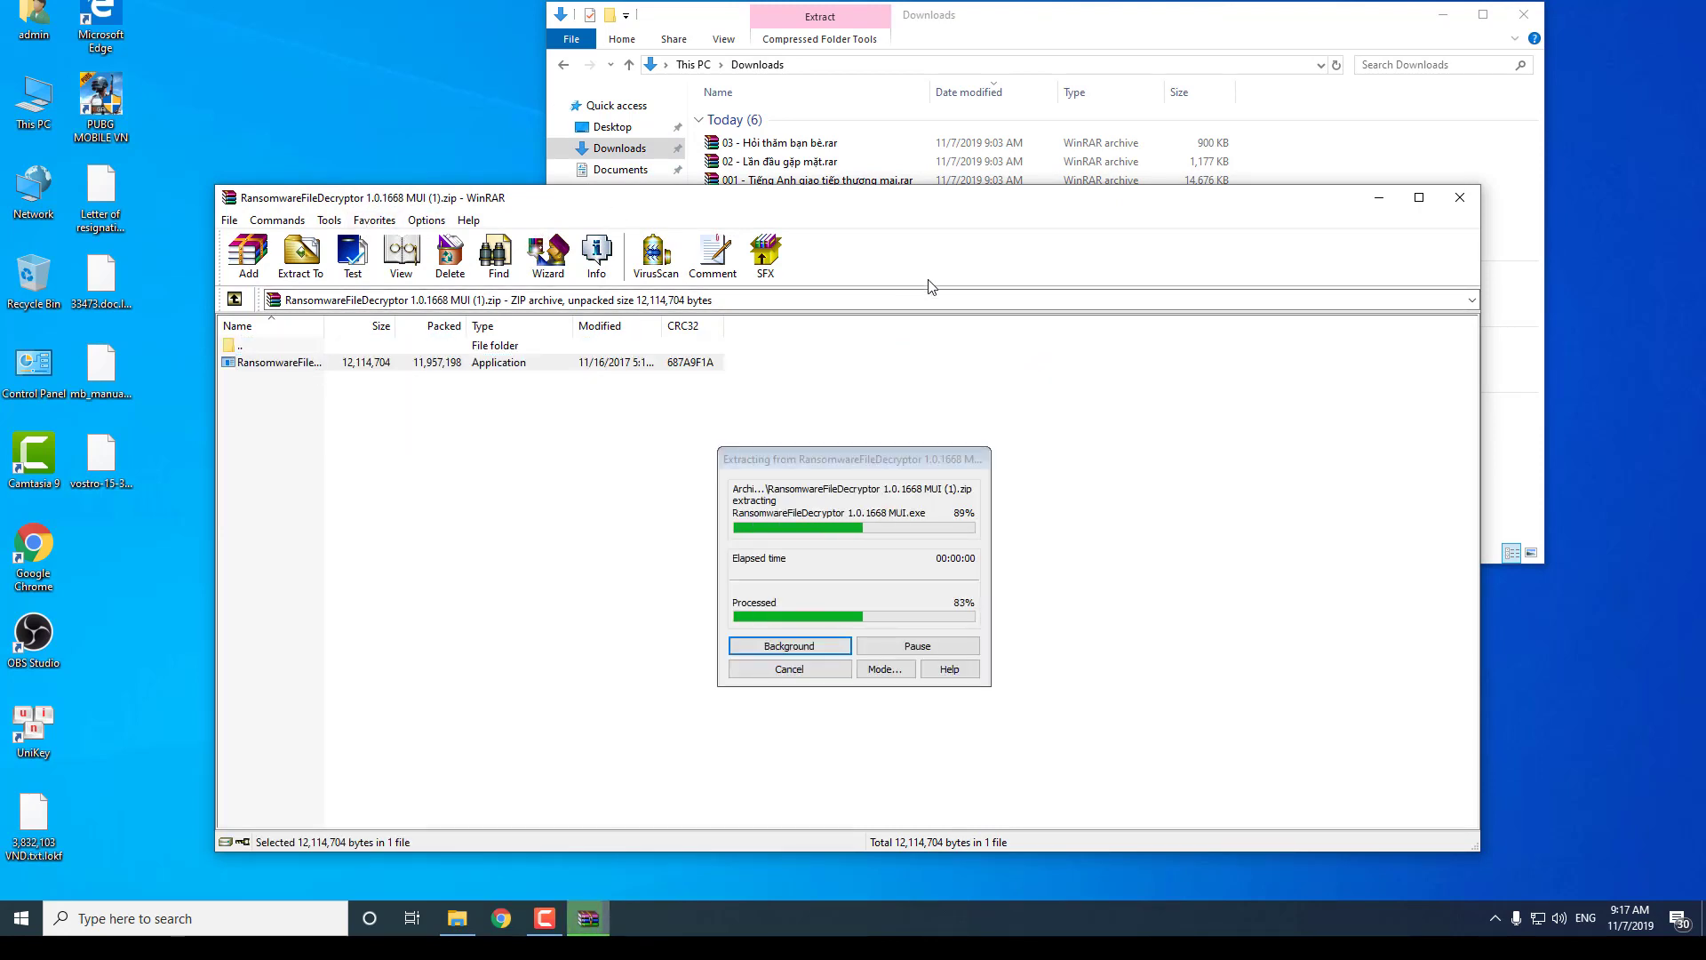
left_click(1524, 14)
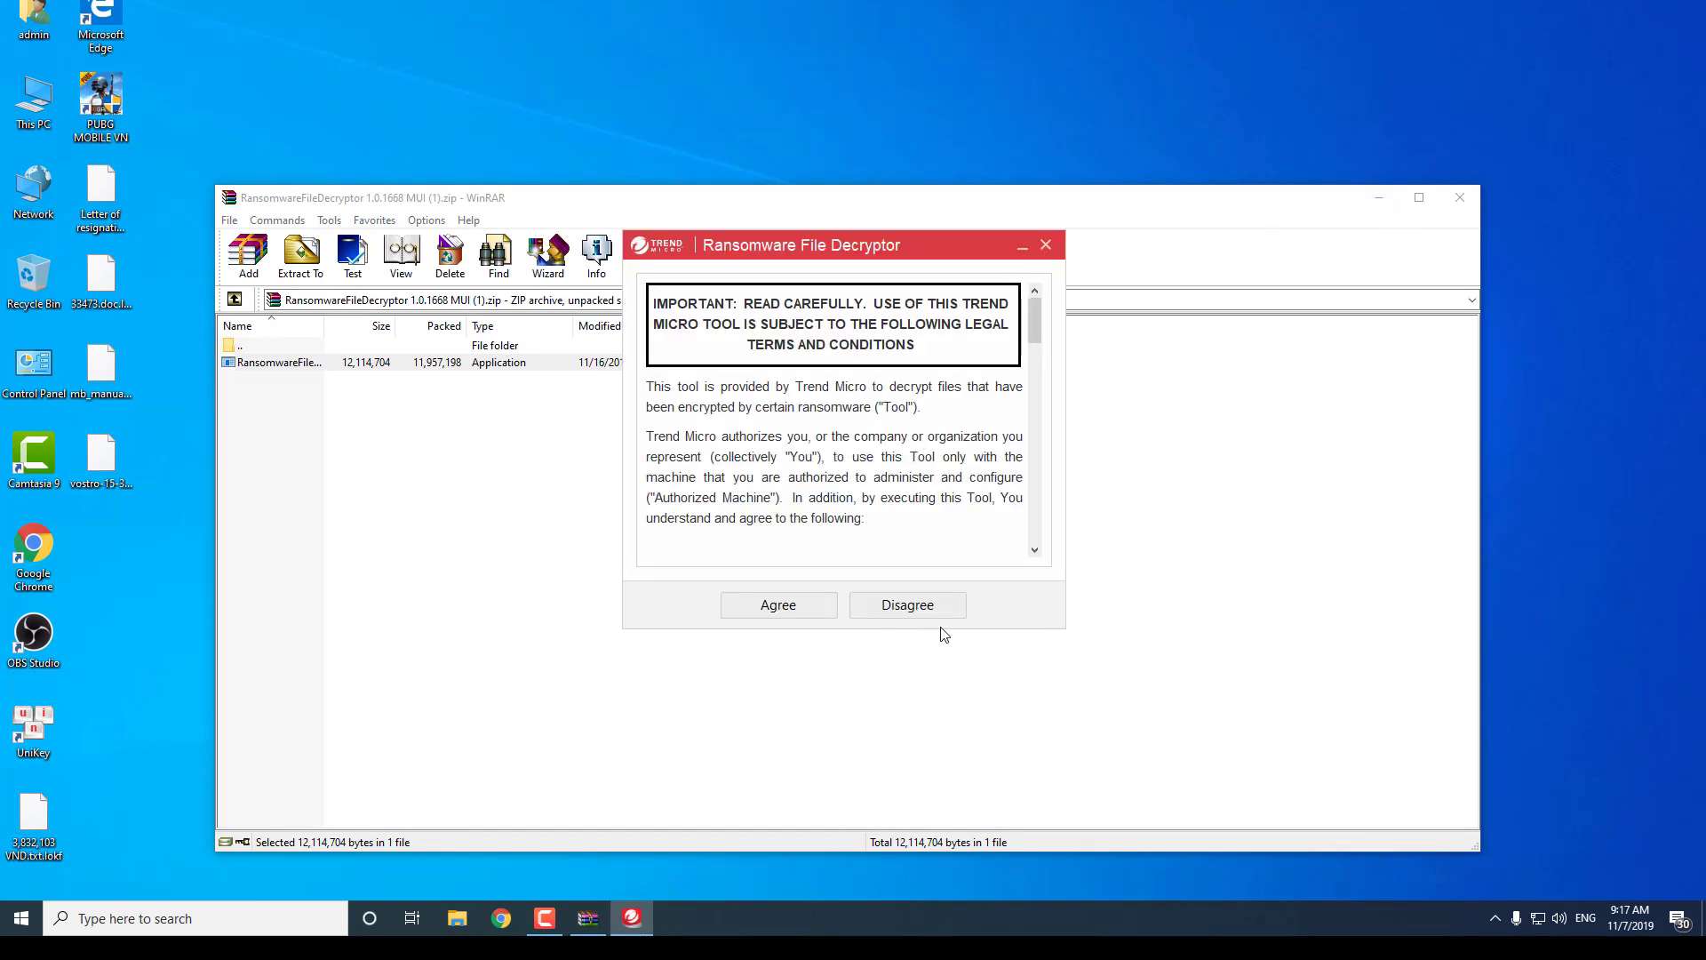
left_click(809, 613)
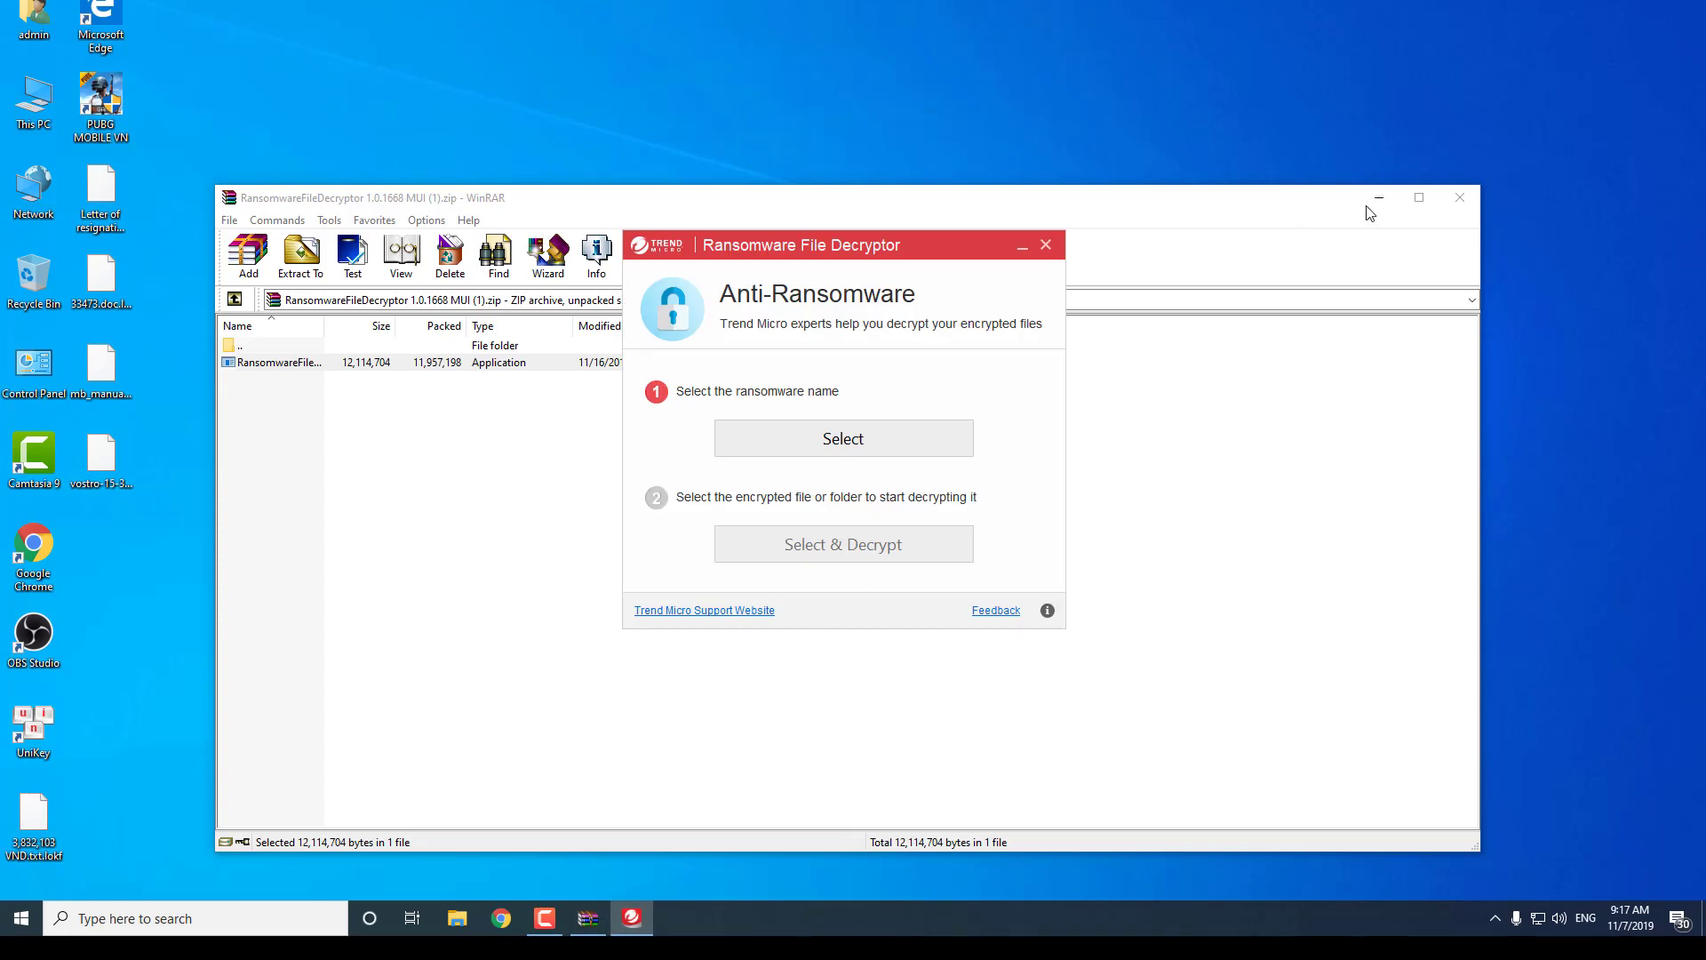
left_click(1460, 197)
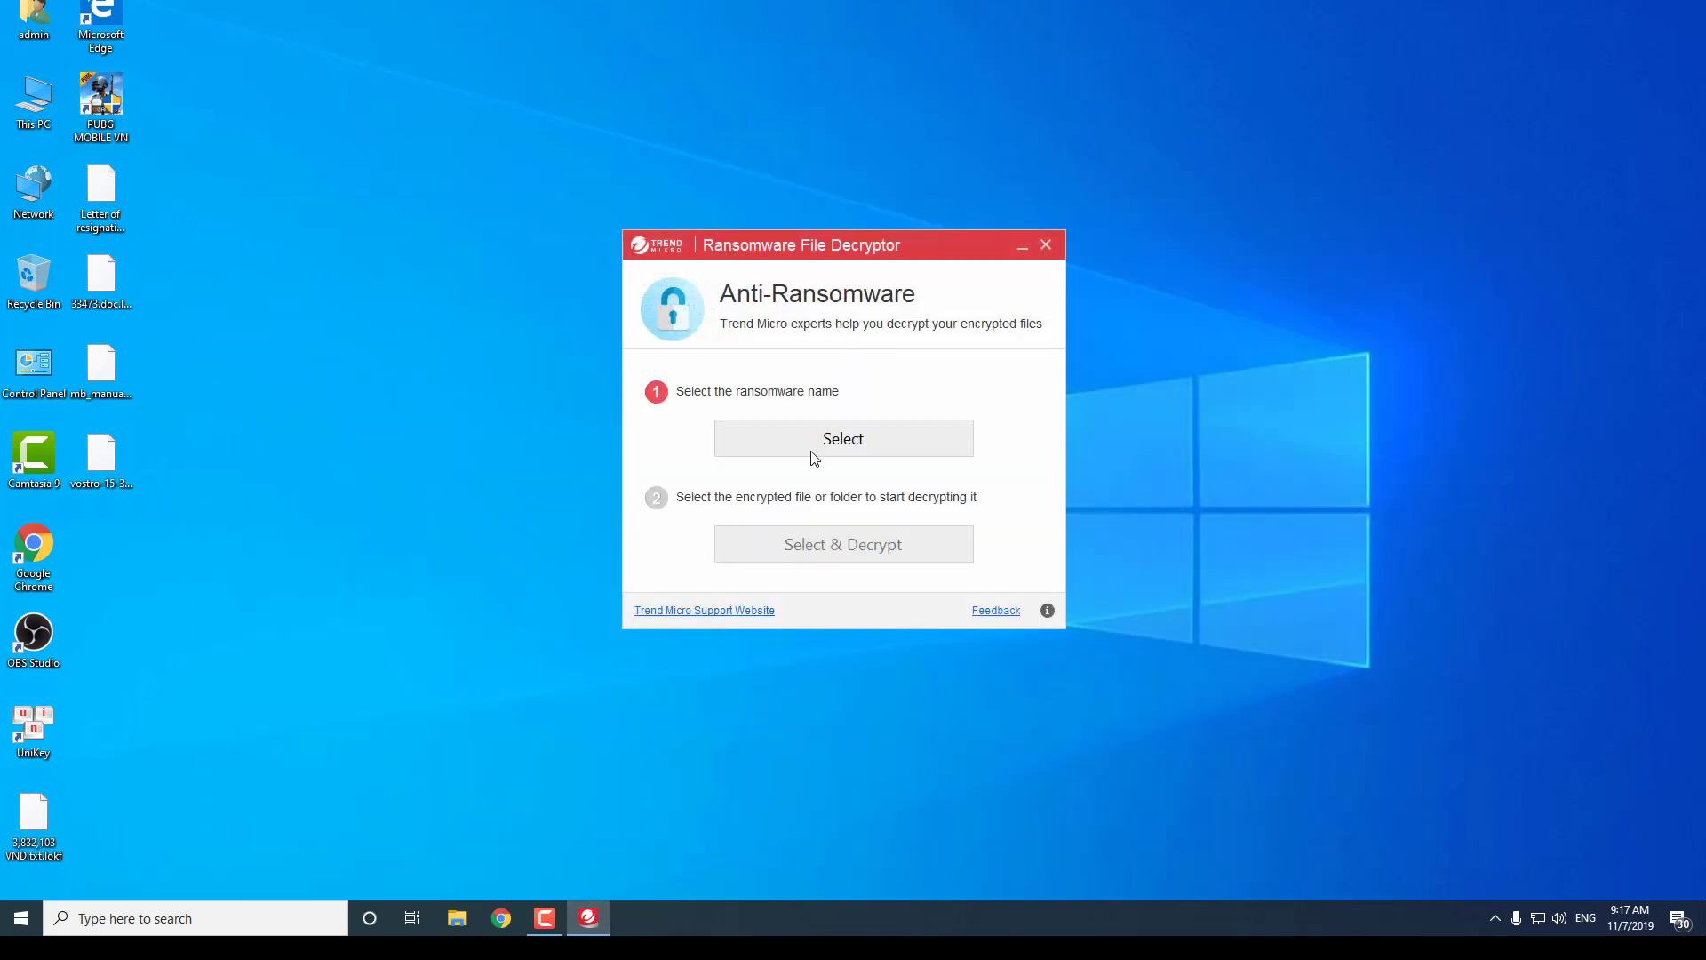
Step: Try to identify the unknown ransomware by analyzing the infected desktop file 3,832,103 VND.txt.lokf, and return to the ransomware list
left_click(840, 437)
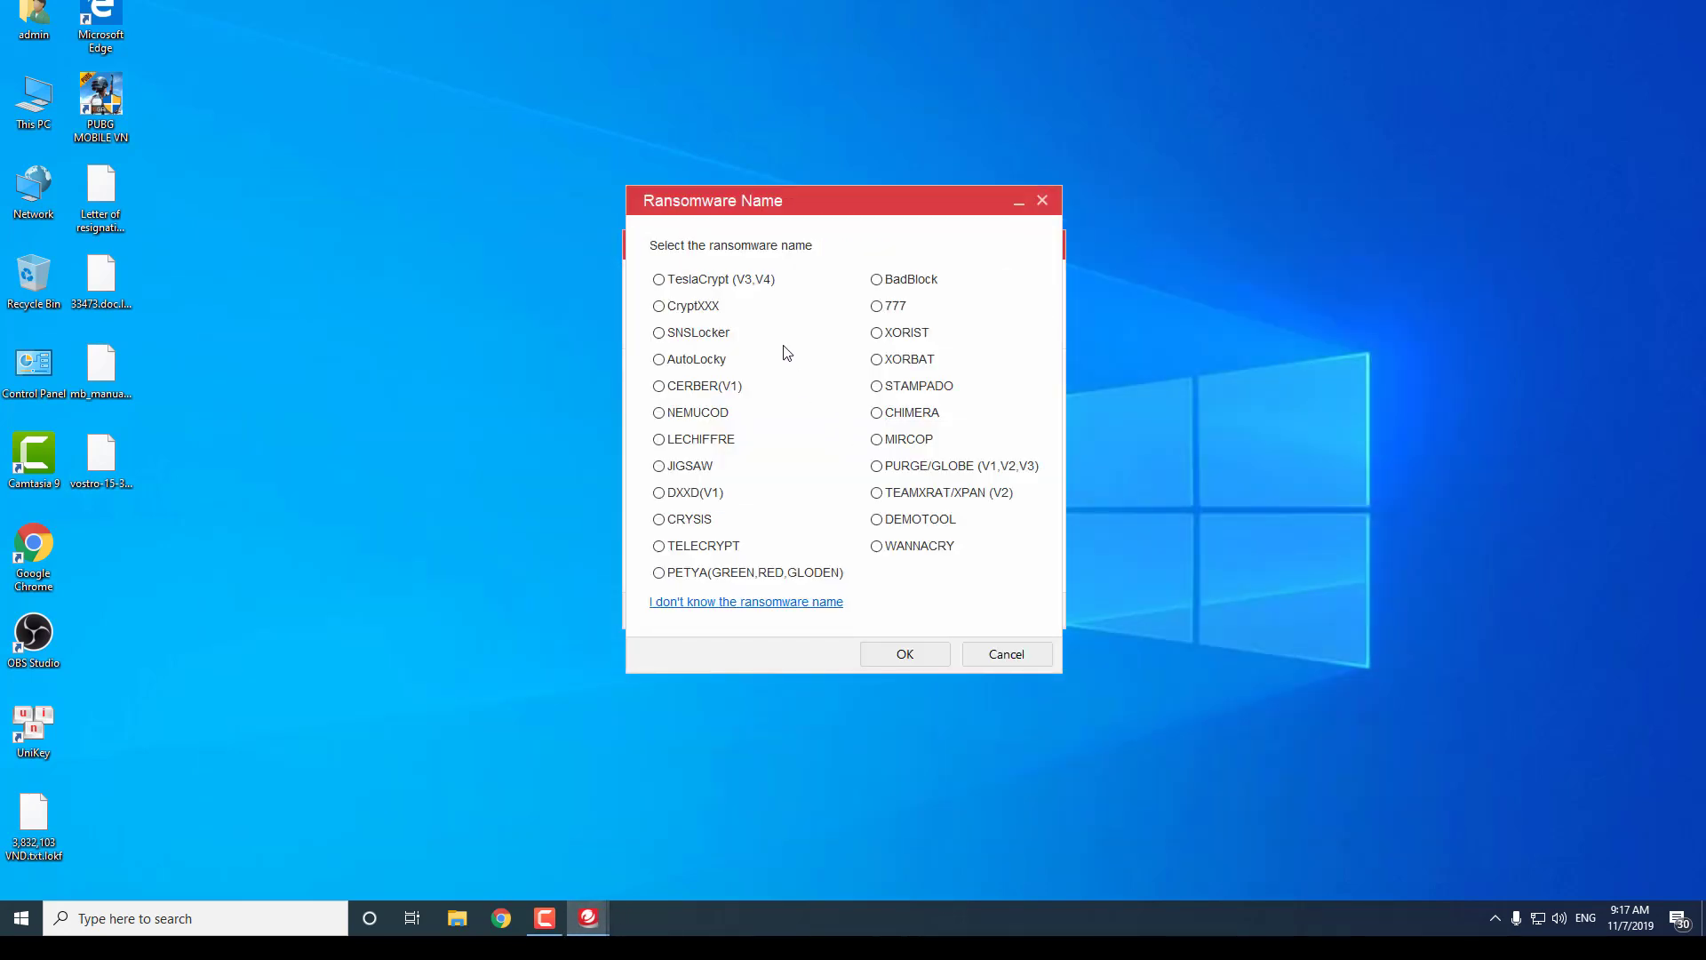
left_click(779, 604)
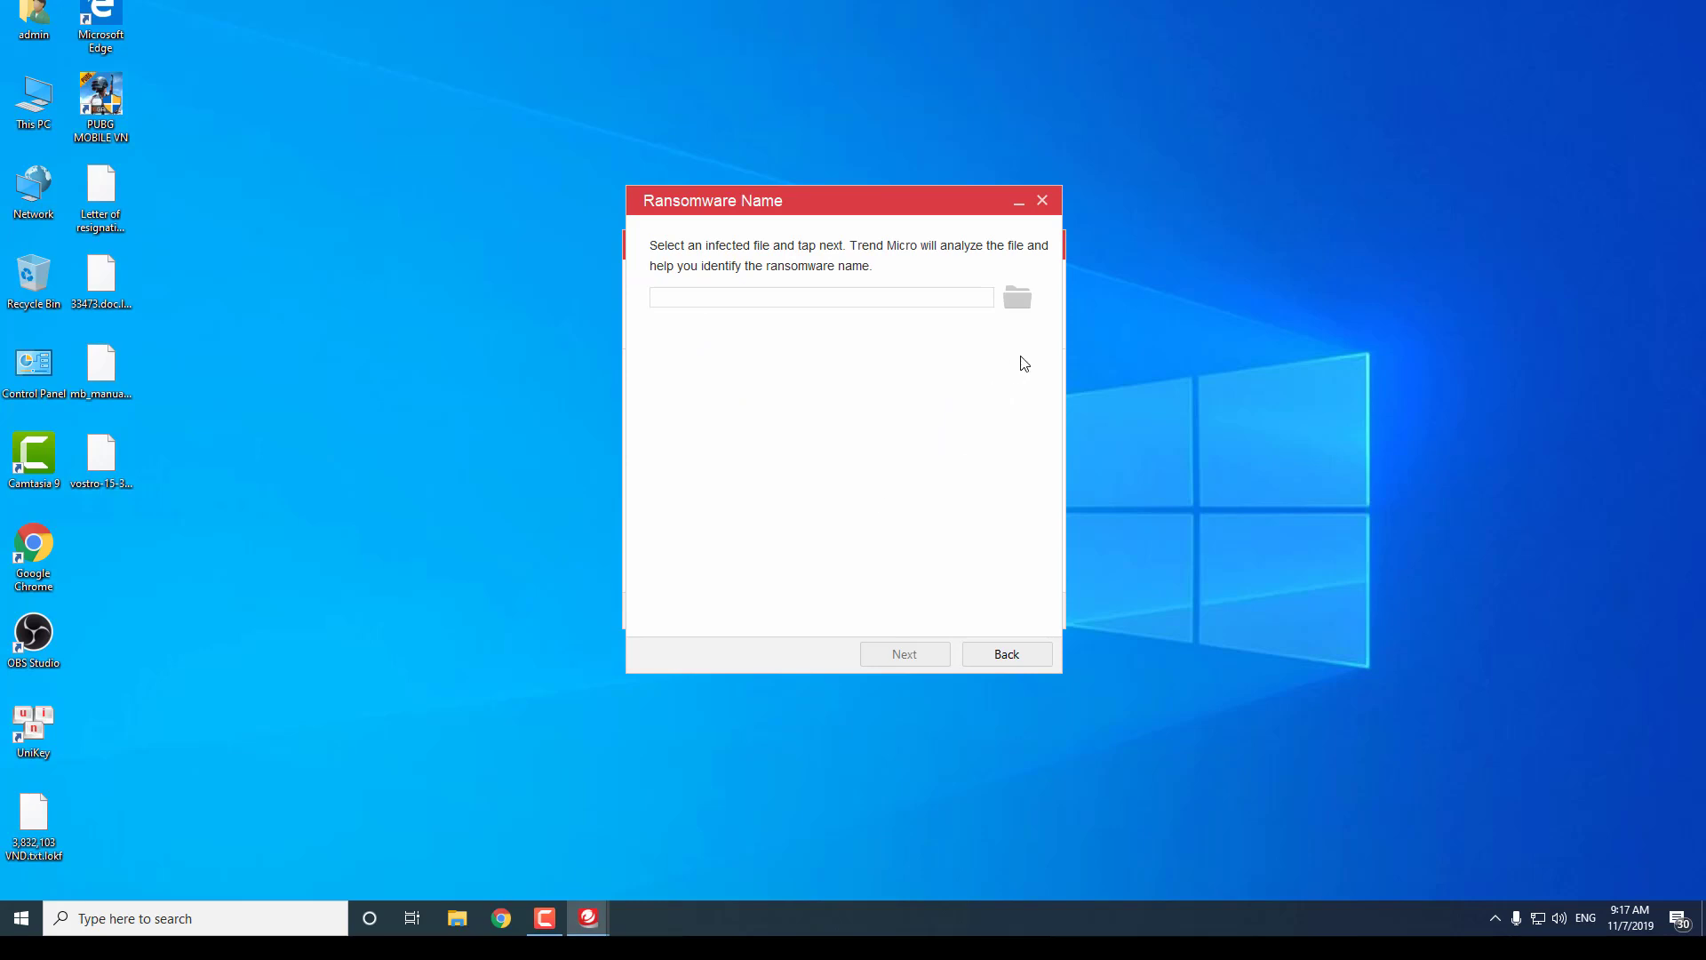
left_click(1018, 296)
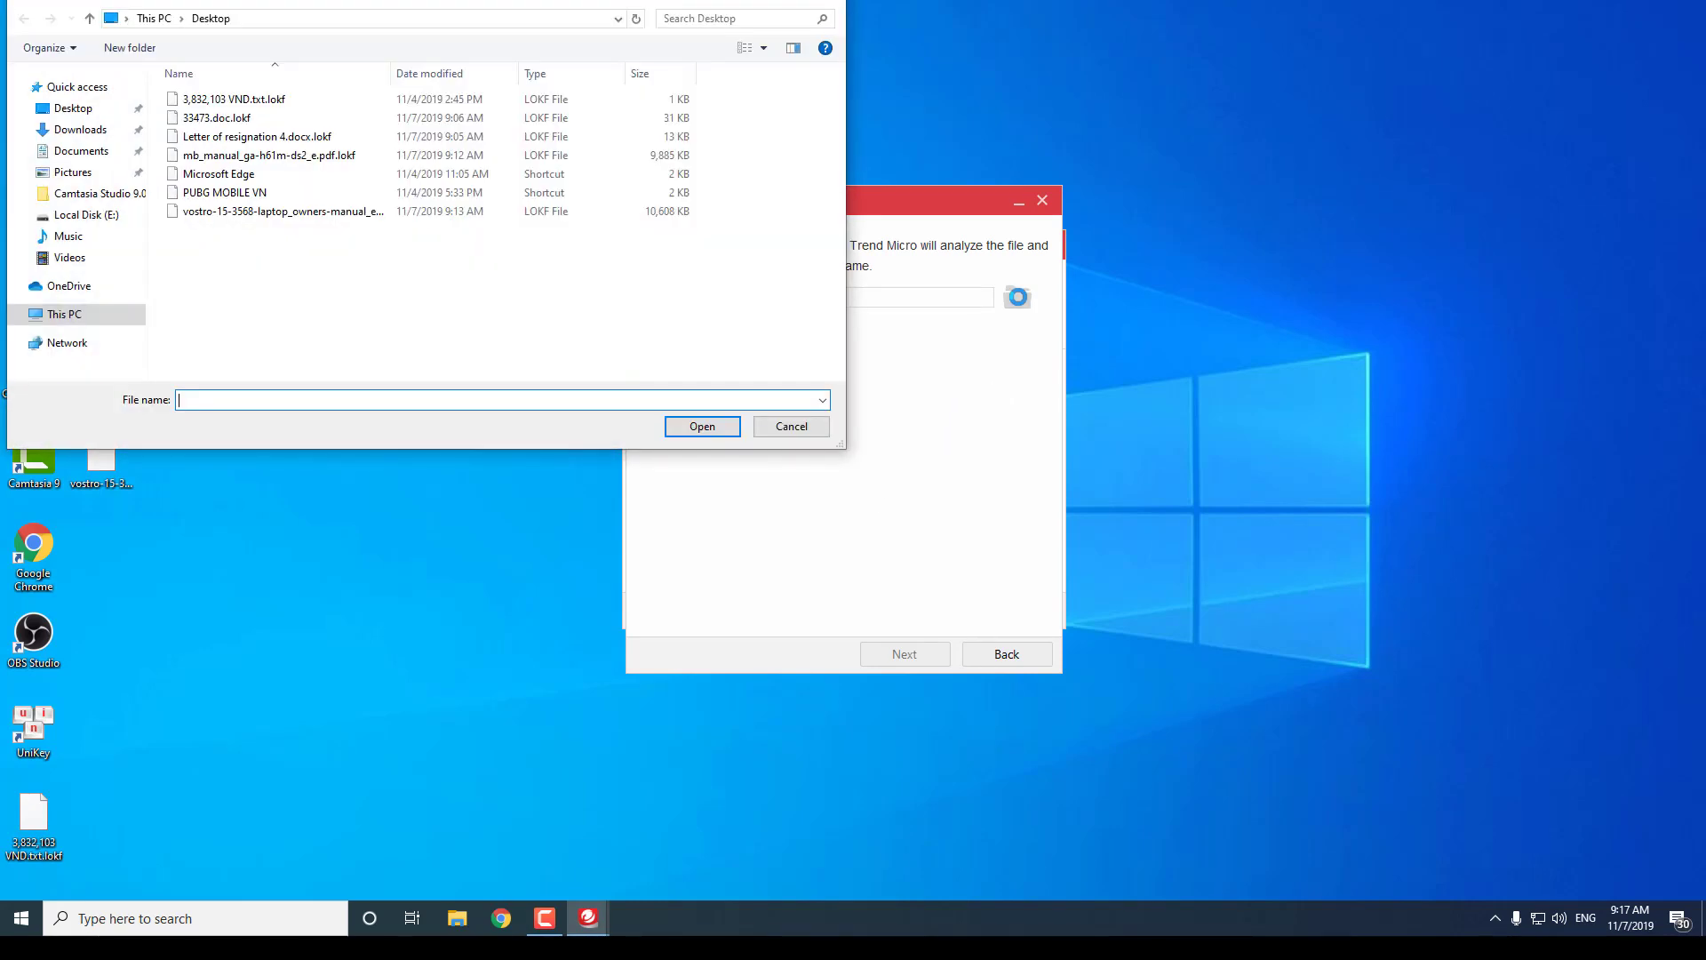
left_click(271, 99)
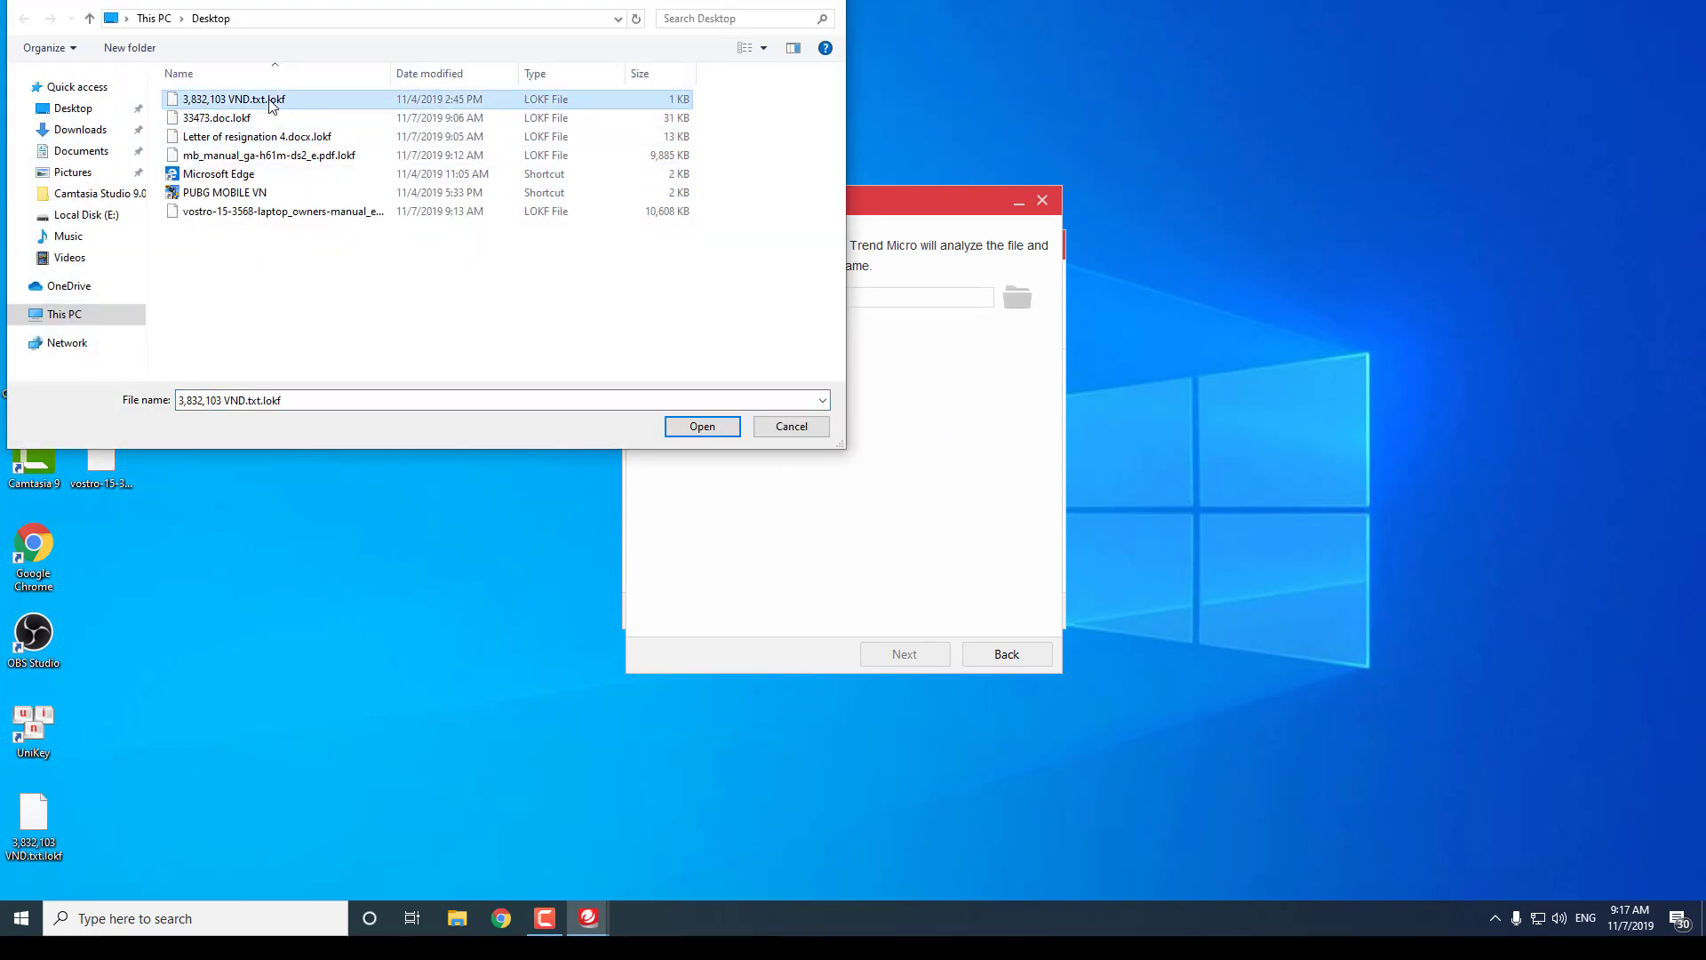
left_click(700, 427)
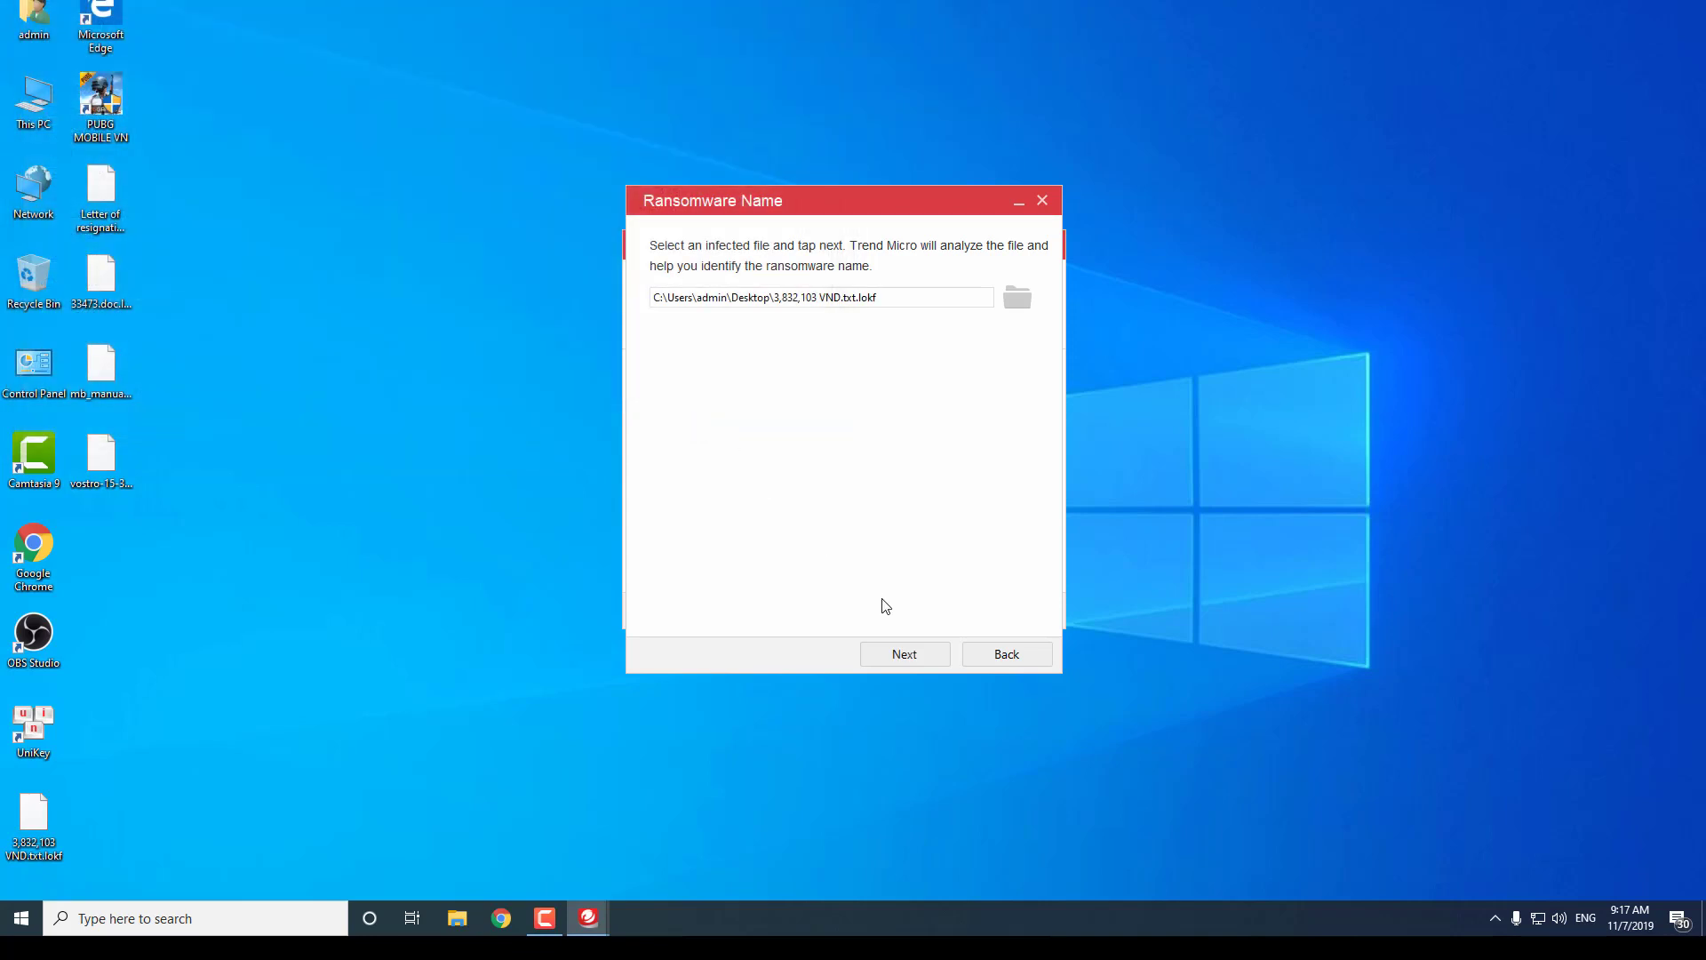
left_click(908, 658)
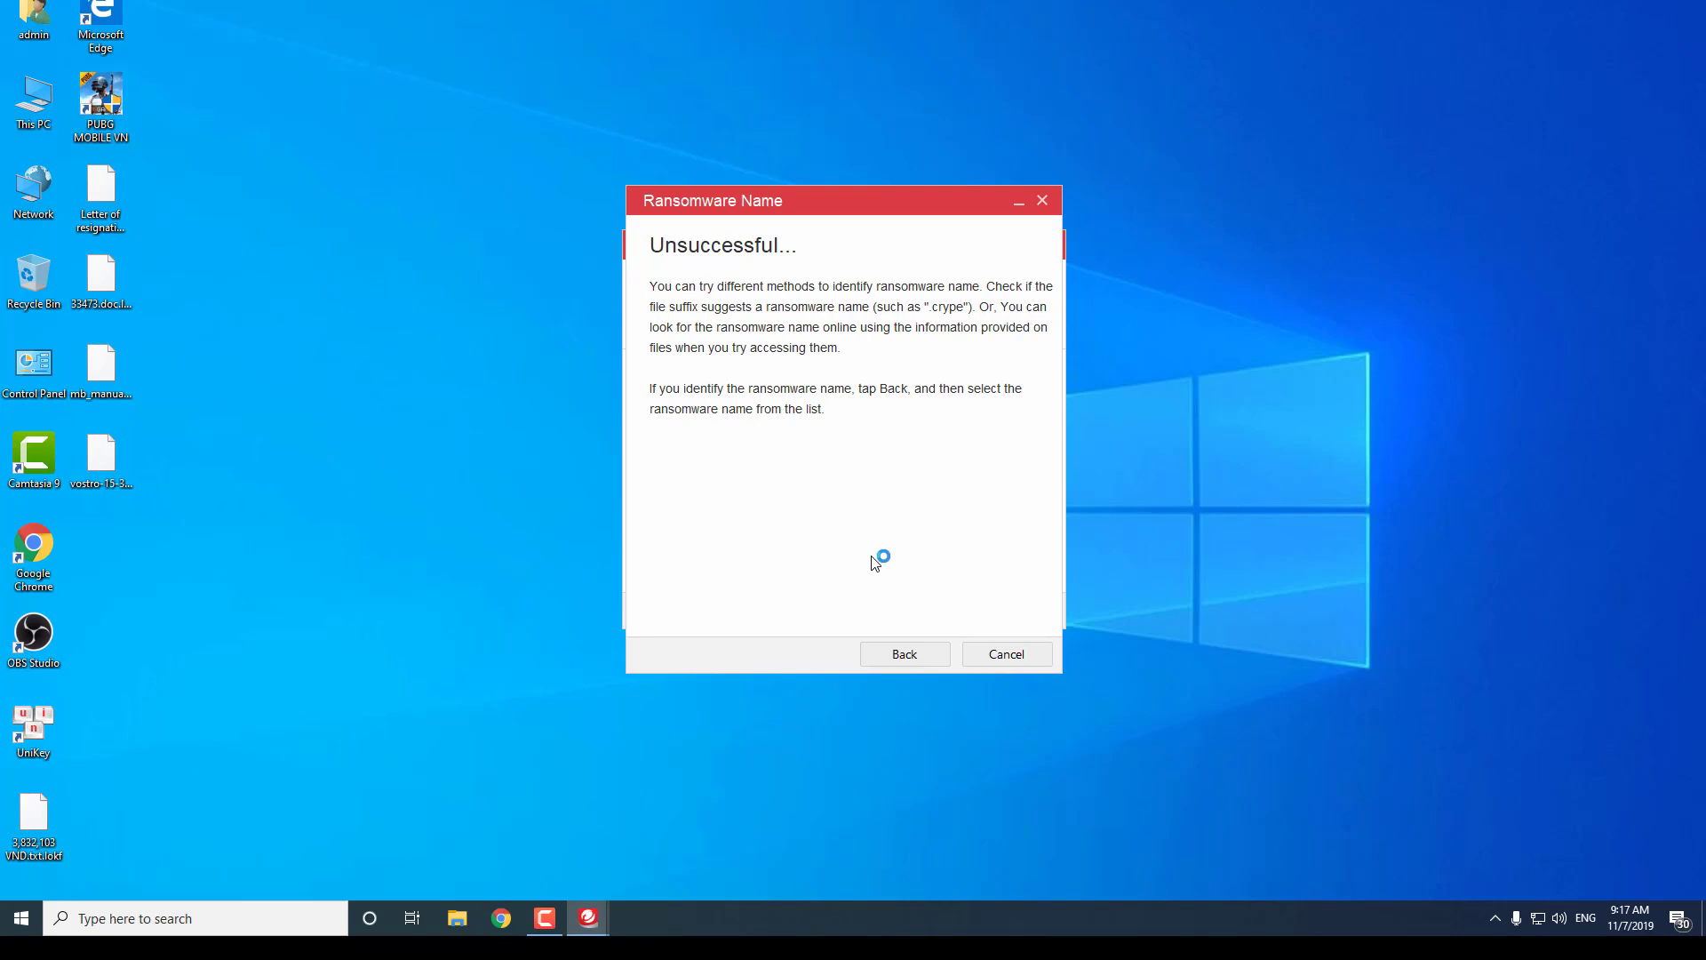
left_click(919, 655)
Step: Run a decryption scan of the Desktop with TeslaCrypt (V3,V4) as the ransomware name, and close the scan results
left_click(659, 280)
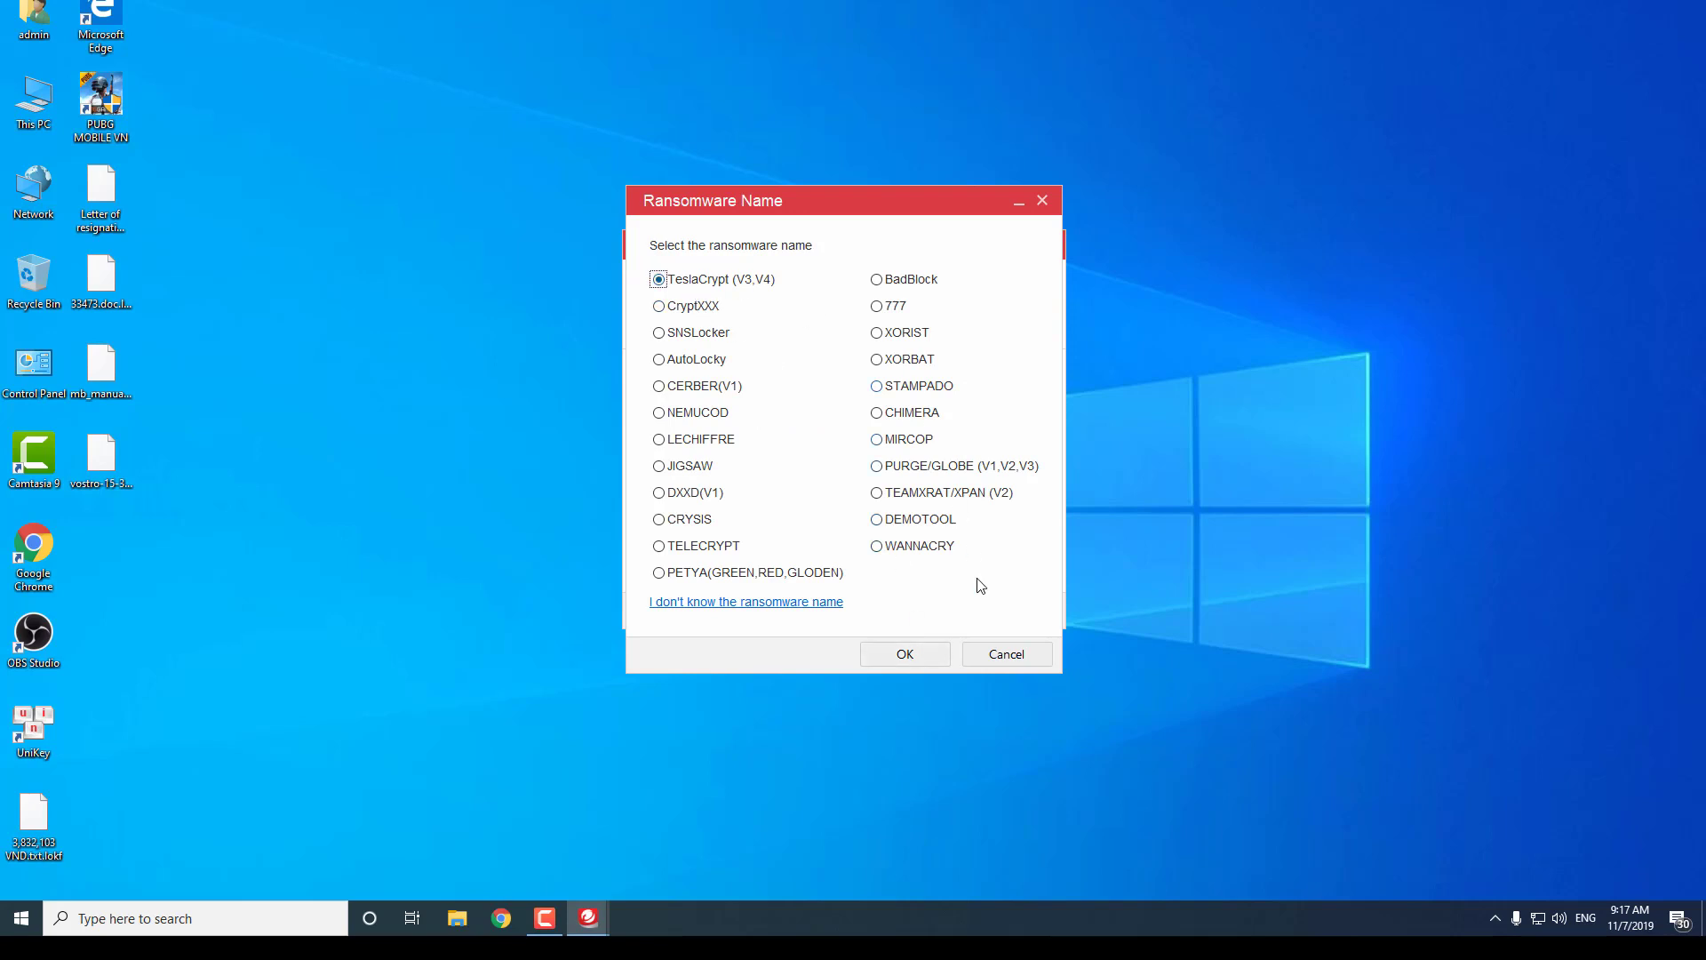
left_click(905, 654)
left_click(840, 555)
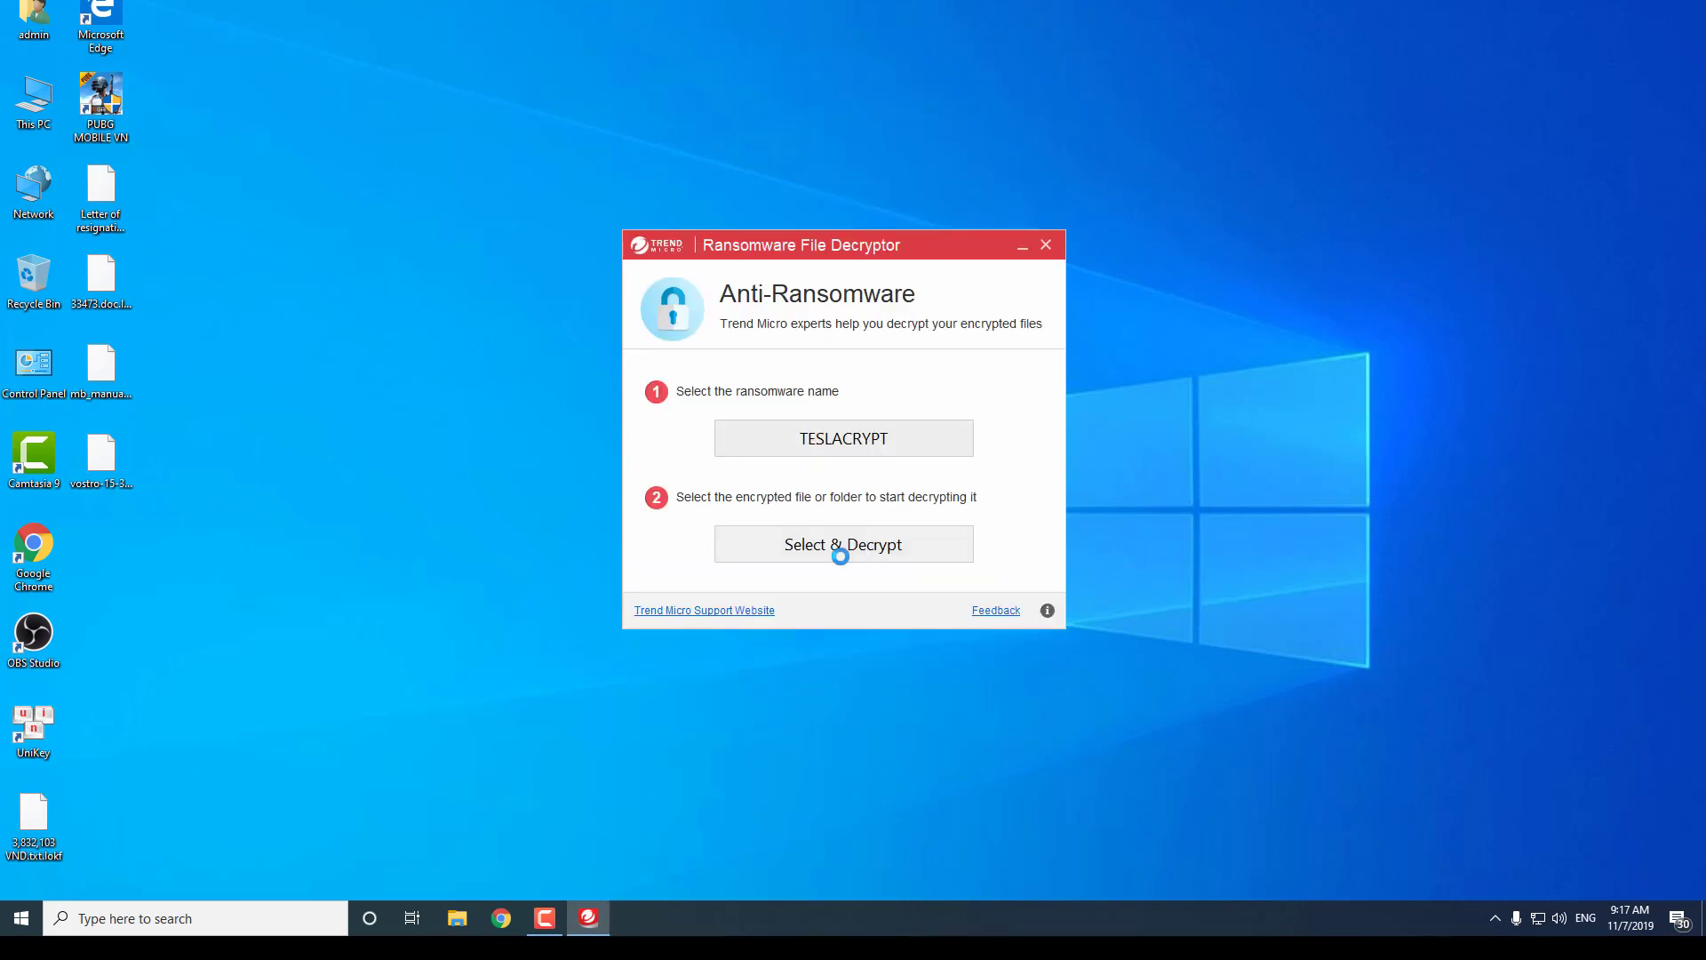
scroll(819, 383, "up", 5)
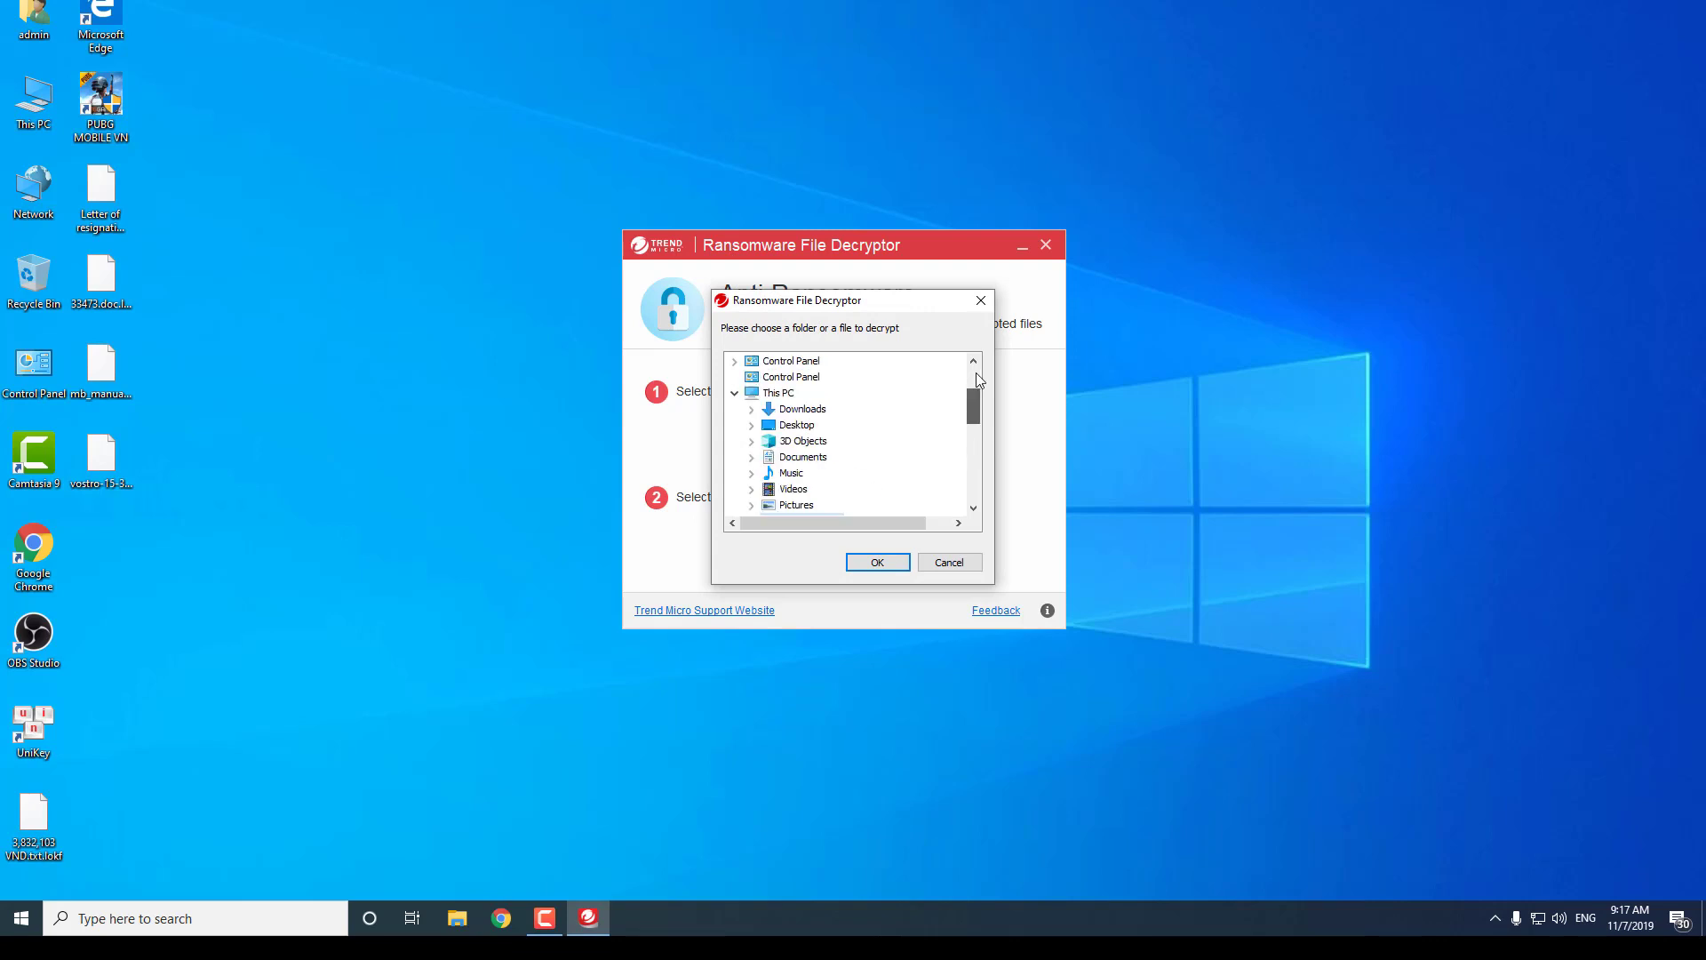
left_click(878, 562)
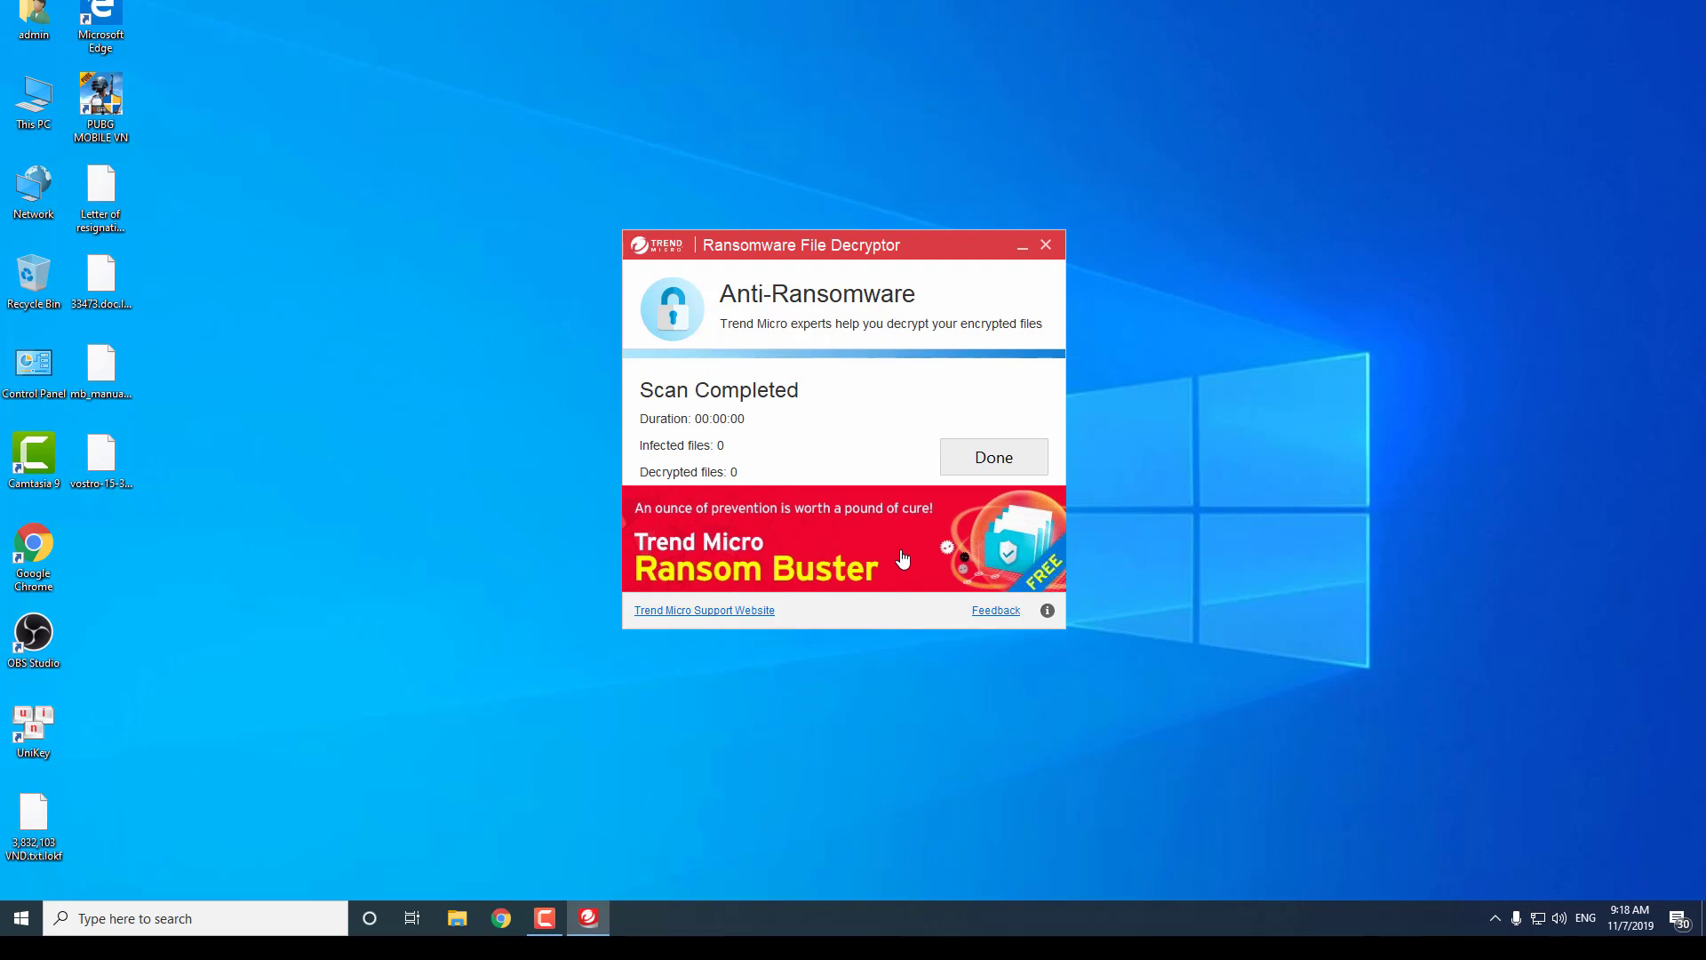
left_click(980, 462)
Step: Change the ransomware name to CryptXXX, run a decryption scan of the Desktop folder, and close the results
left_click(847, 439)
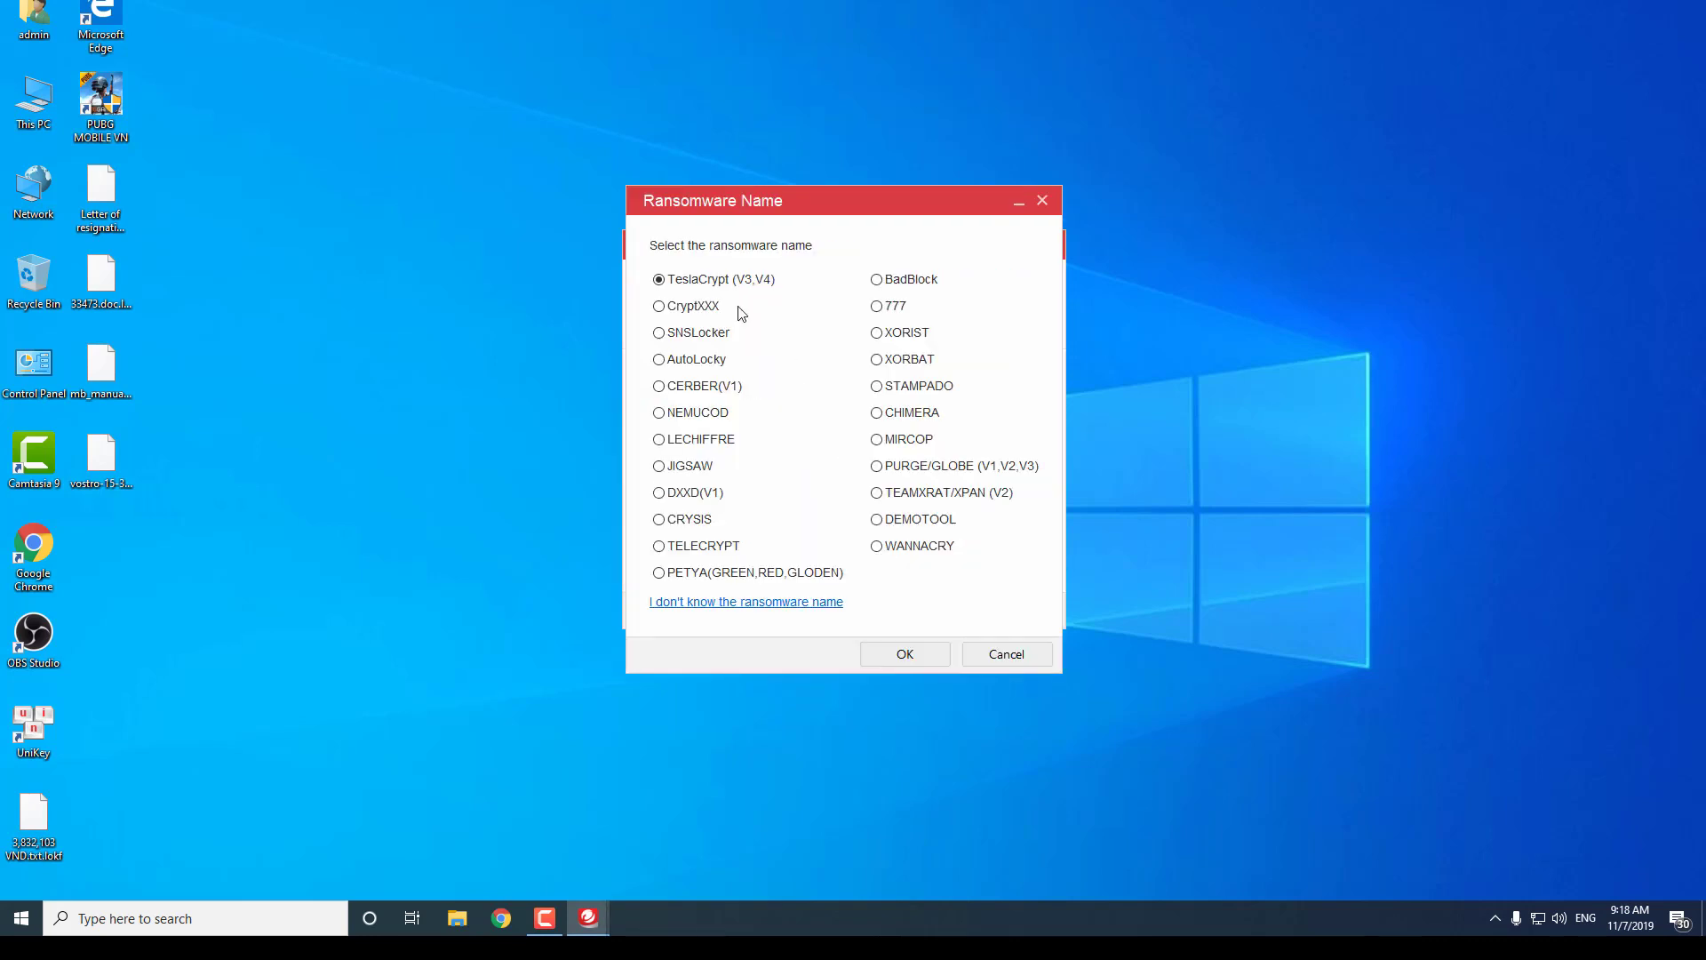
left_click(711, 307)
left_click(917, 646)
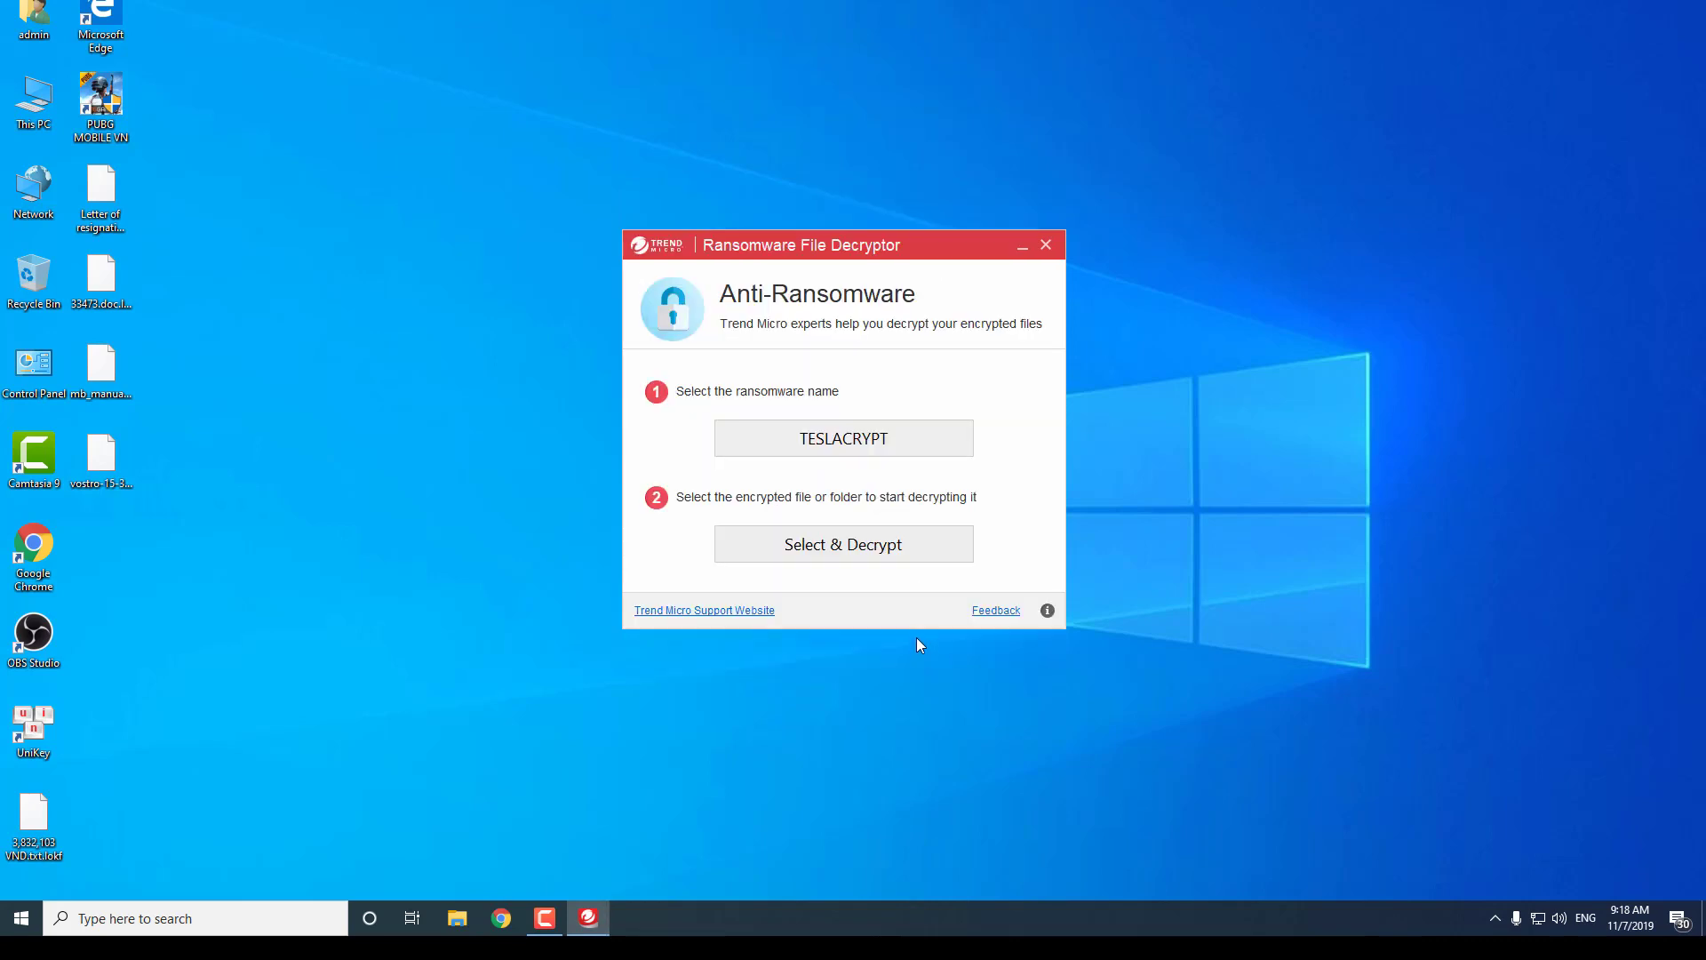
left_click(871, 542)
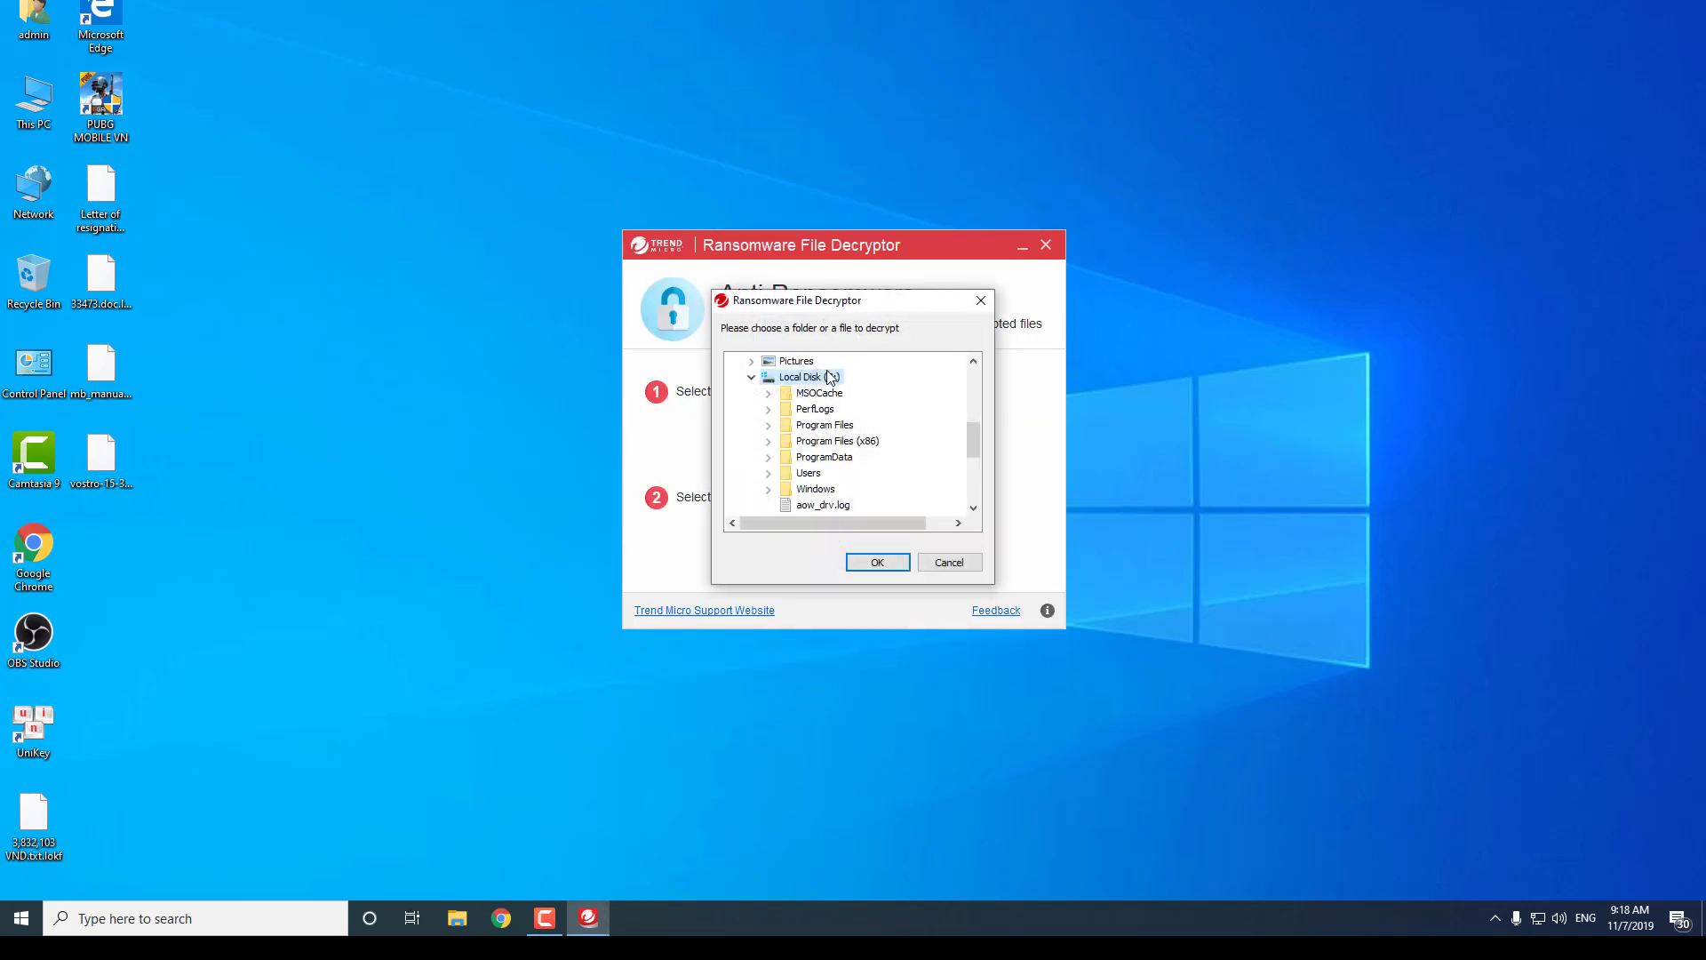
left_click_drag(974, 441, 974, 368)
left_click(787, 363)
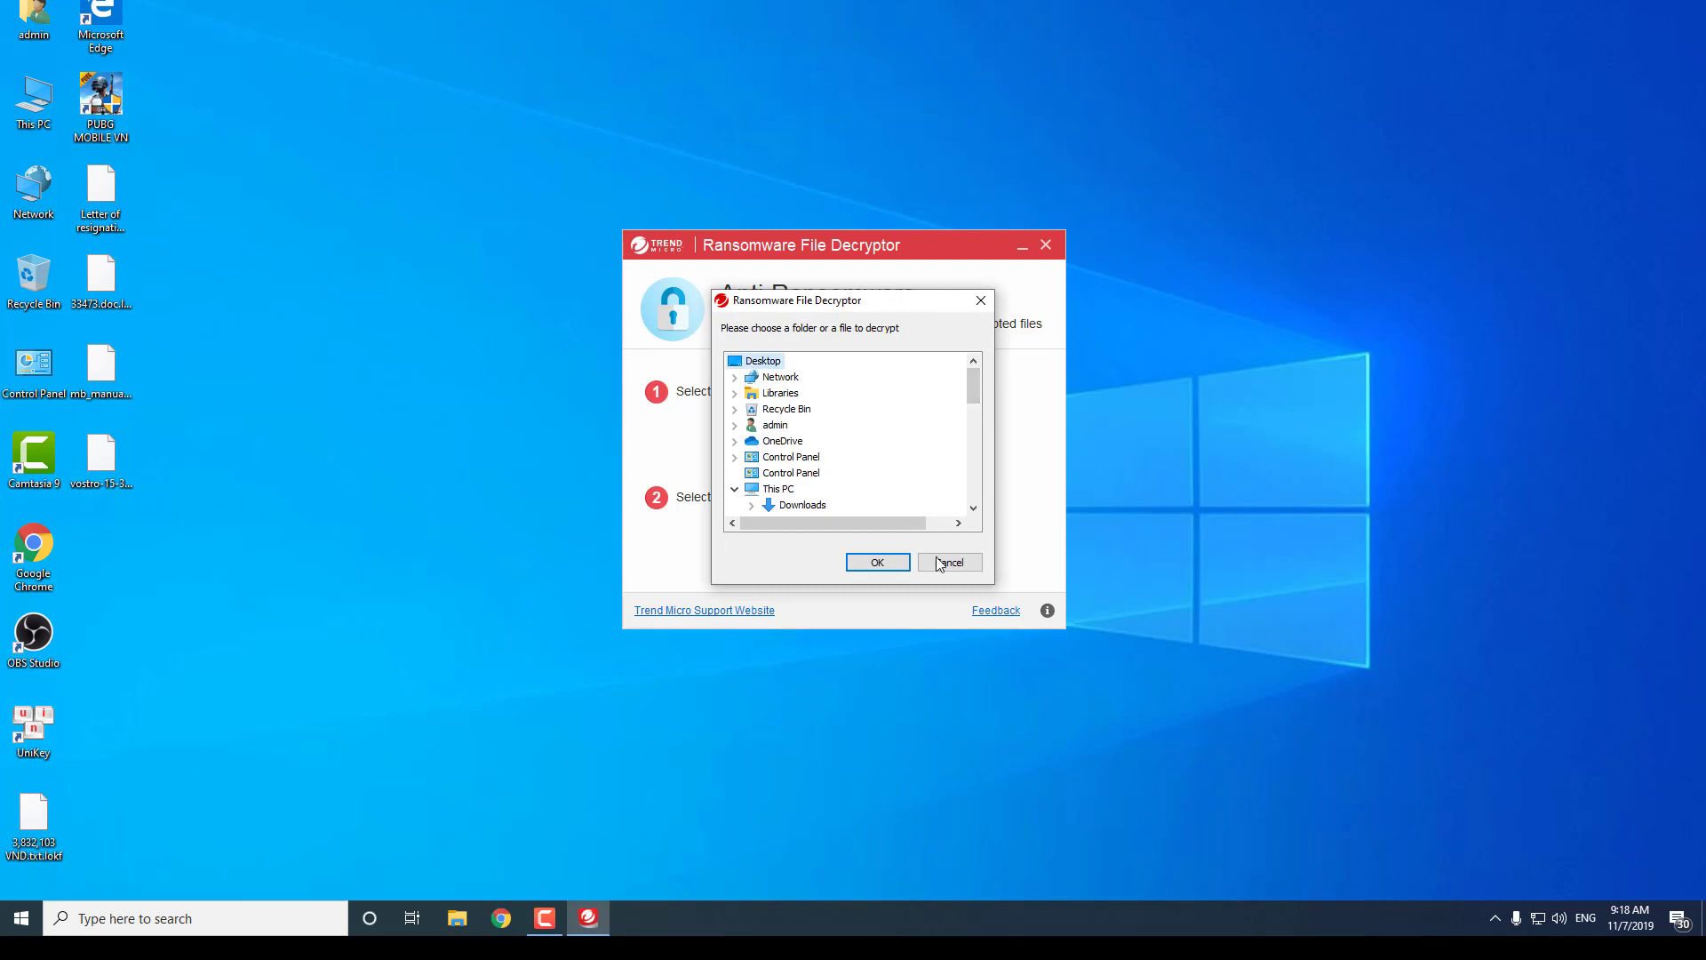
left_click(899, 563)
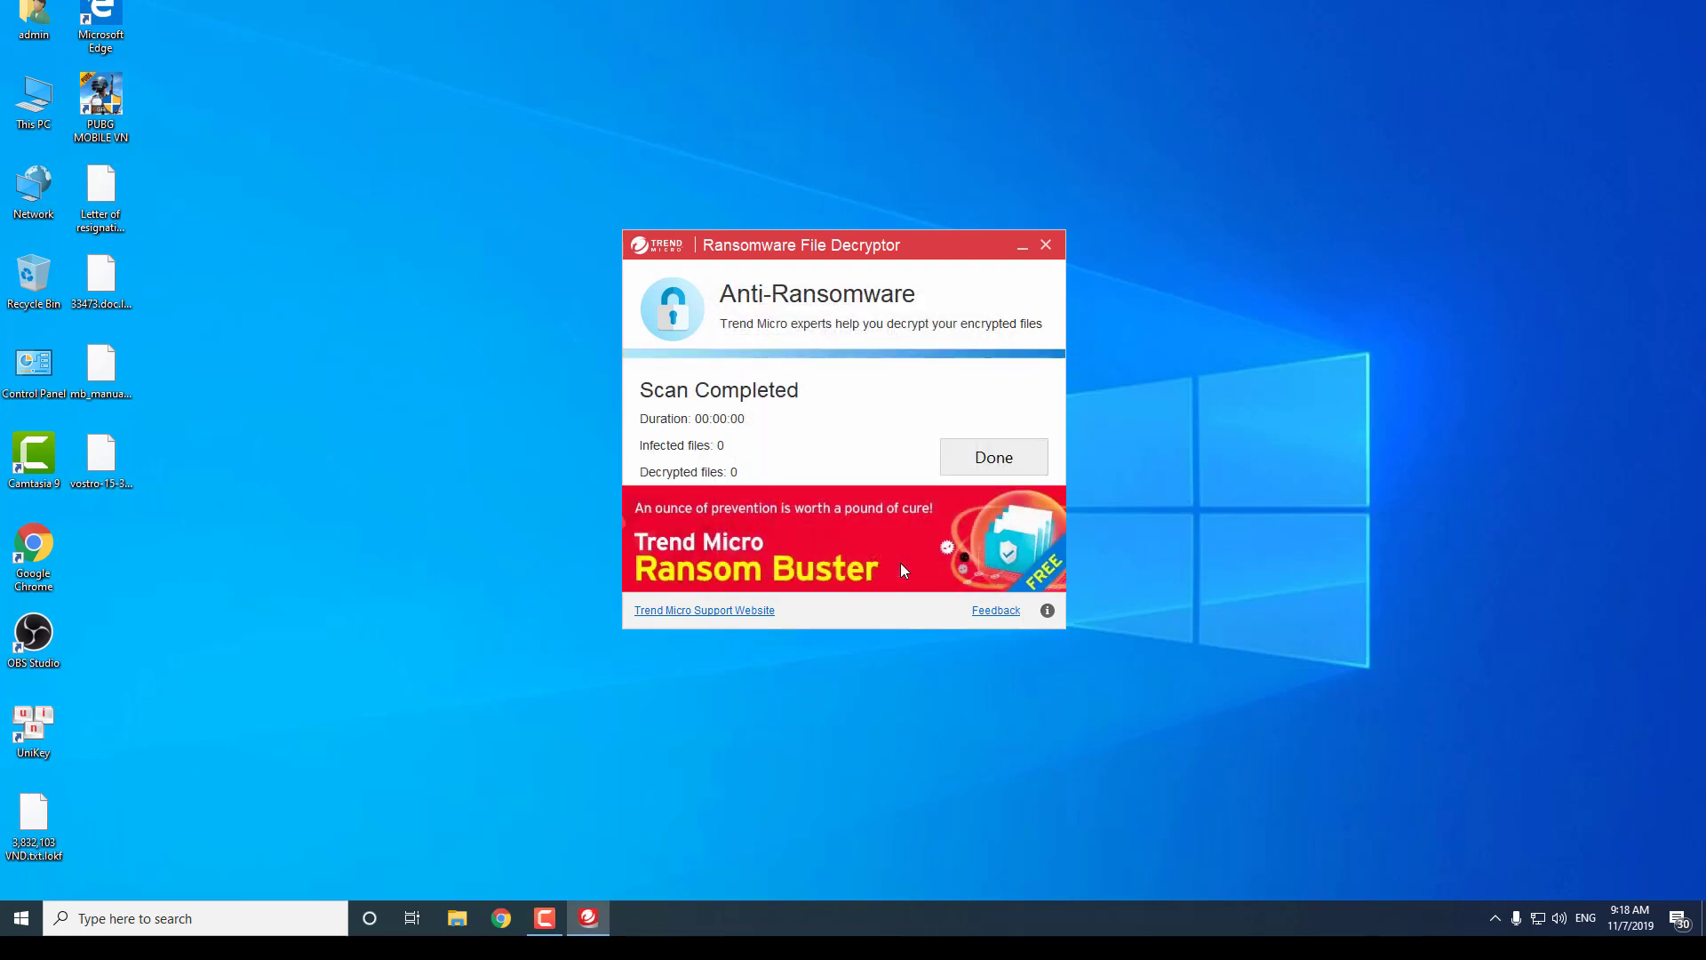
left_click(985, 460)
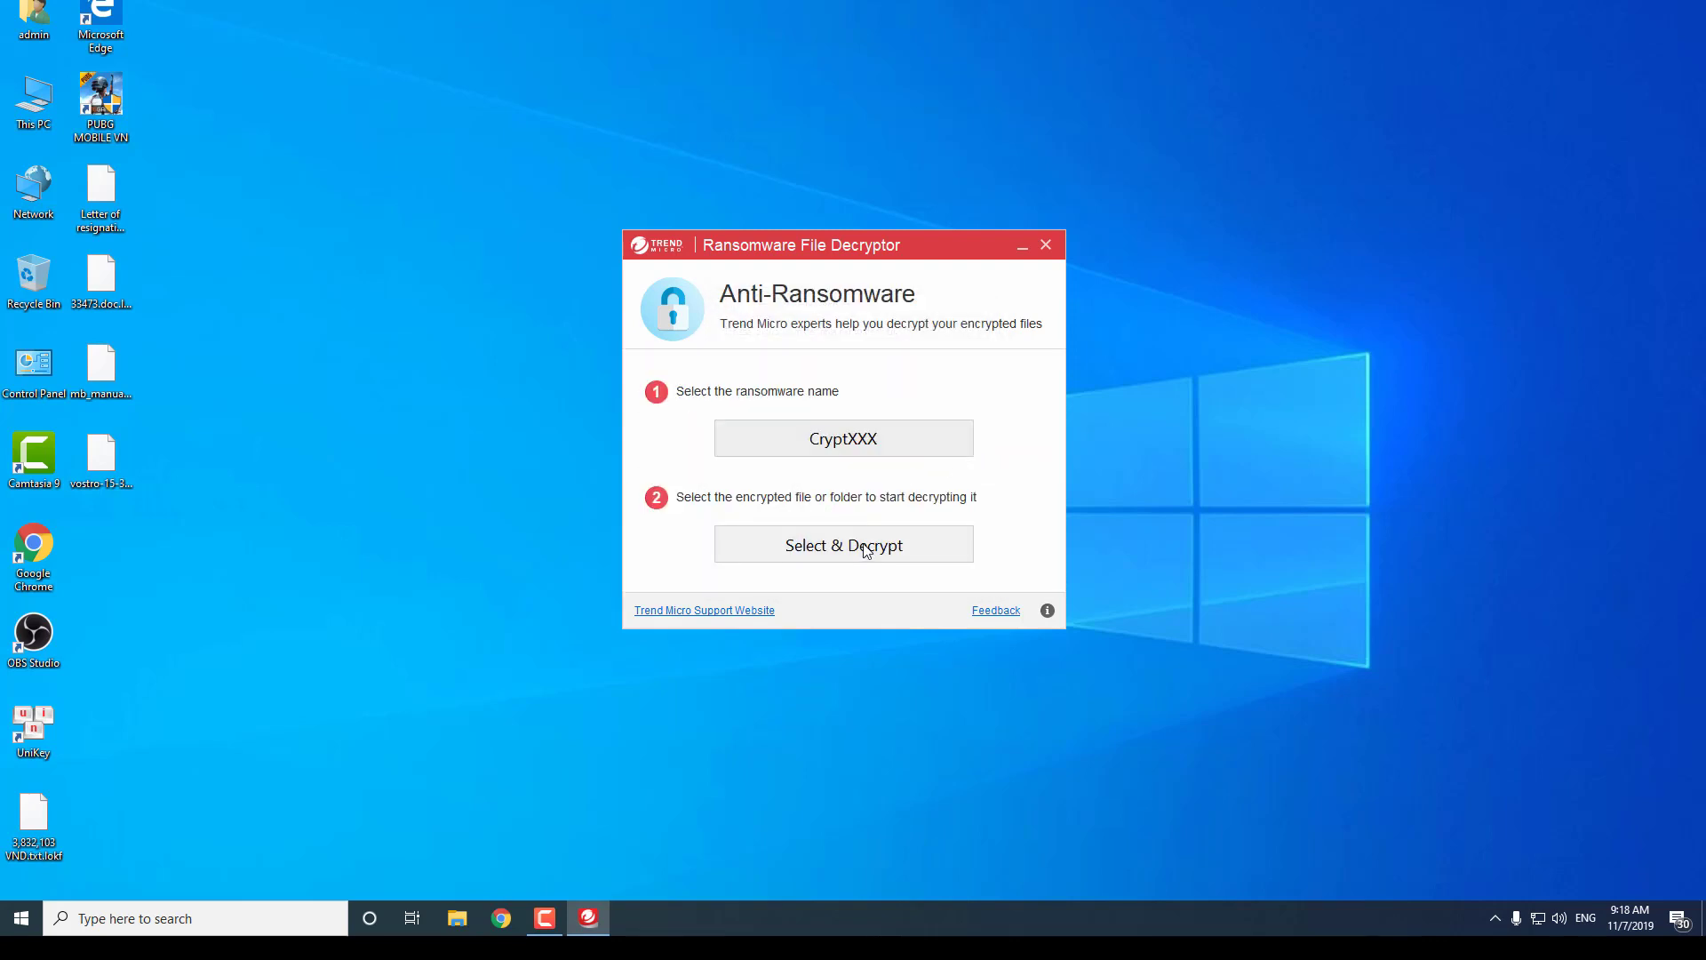
Step: Choose SNSLocker as the ransomware name, run the decryption scan on the Desktop, and close its results
left_click(904, 449)
left_click(716, 334)
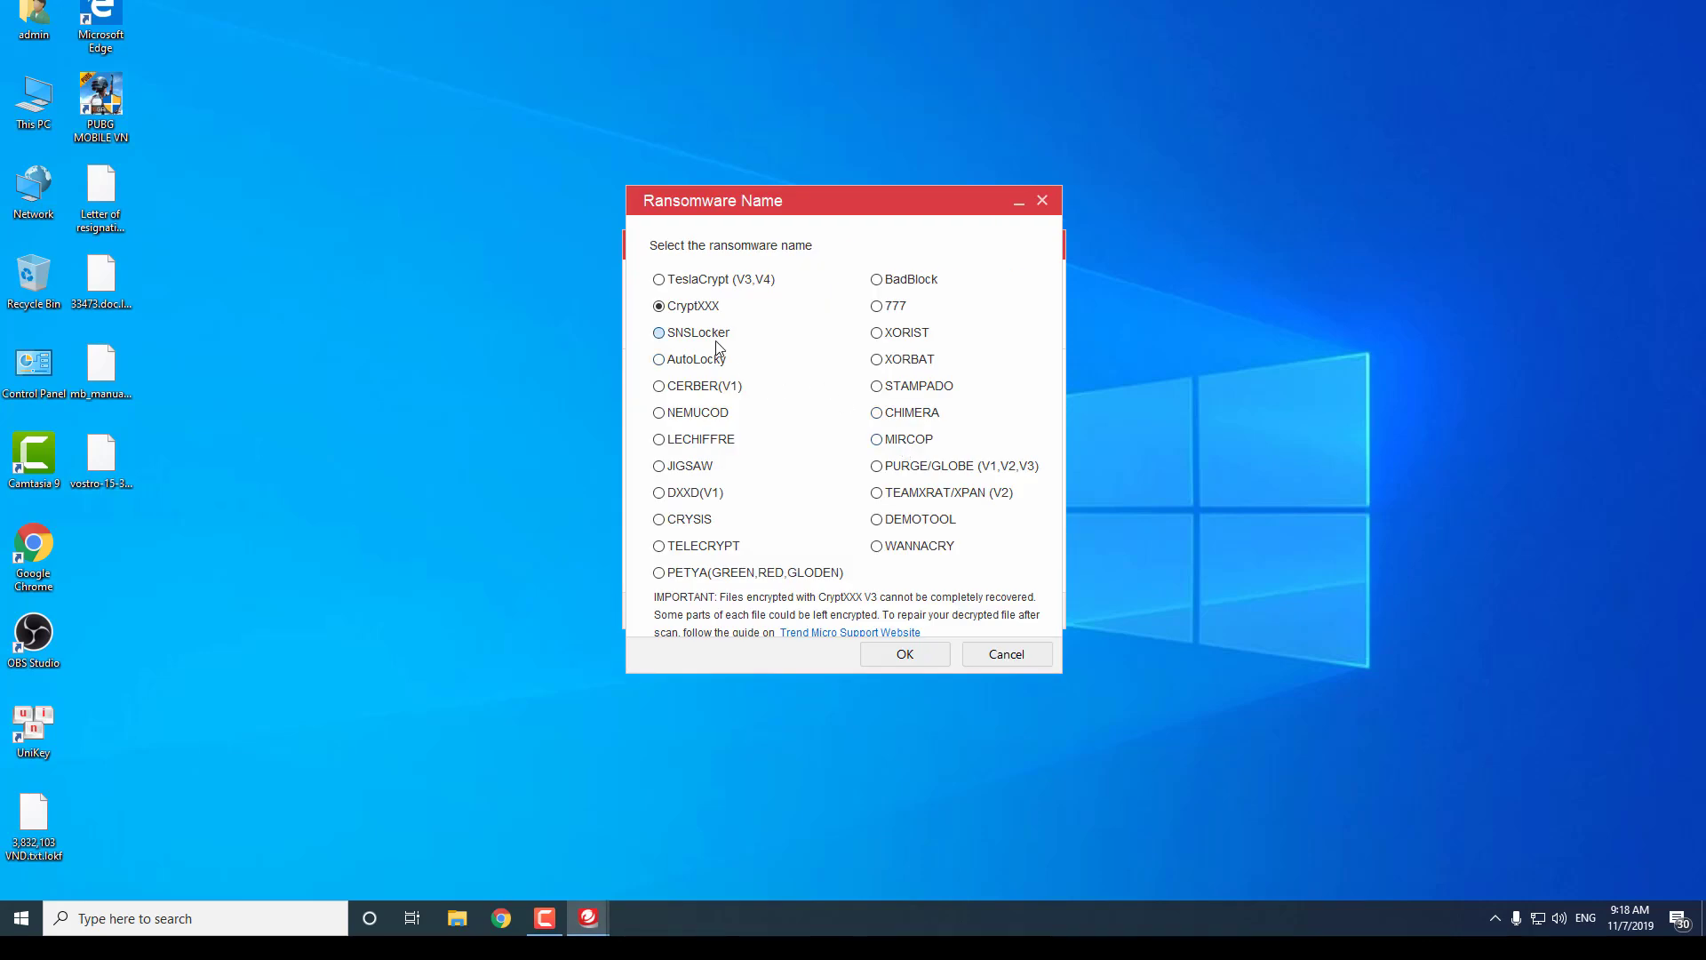
left_click(910, 649)
left_click(880, 546)
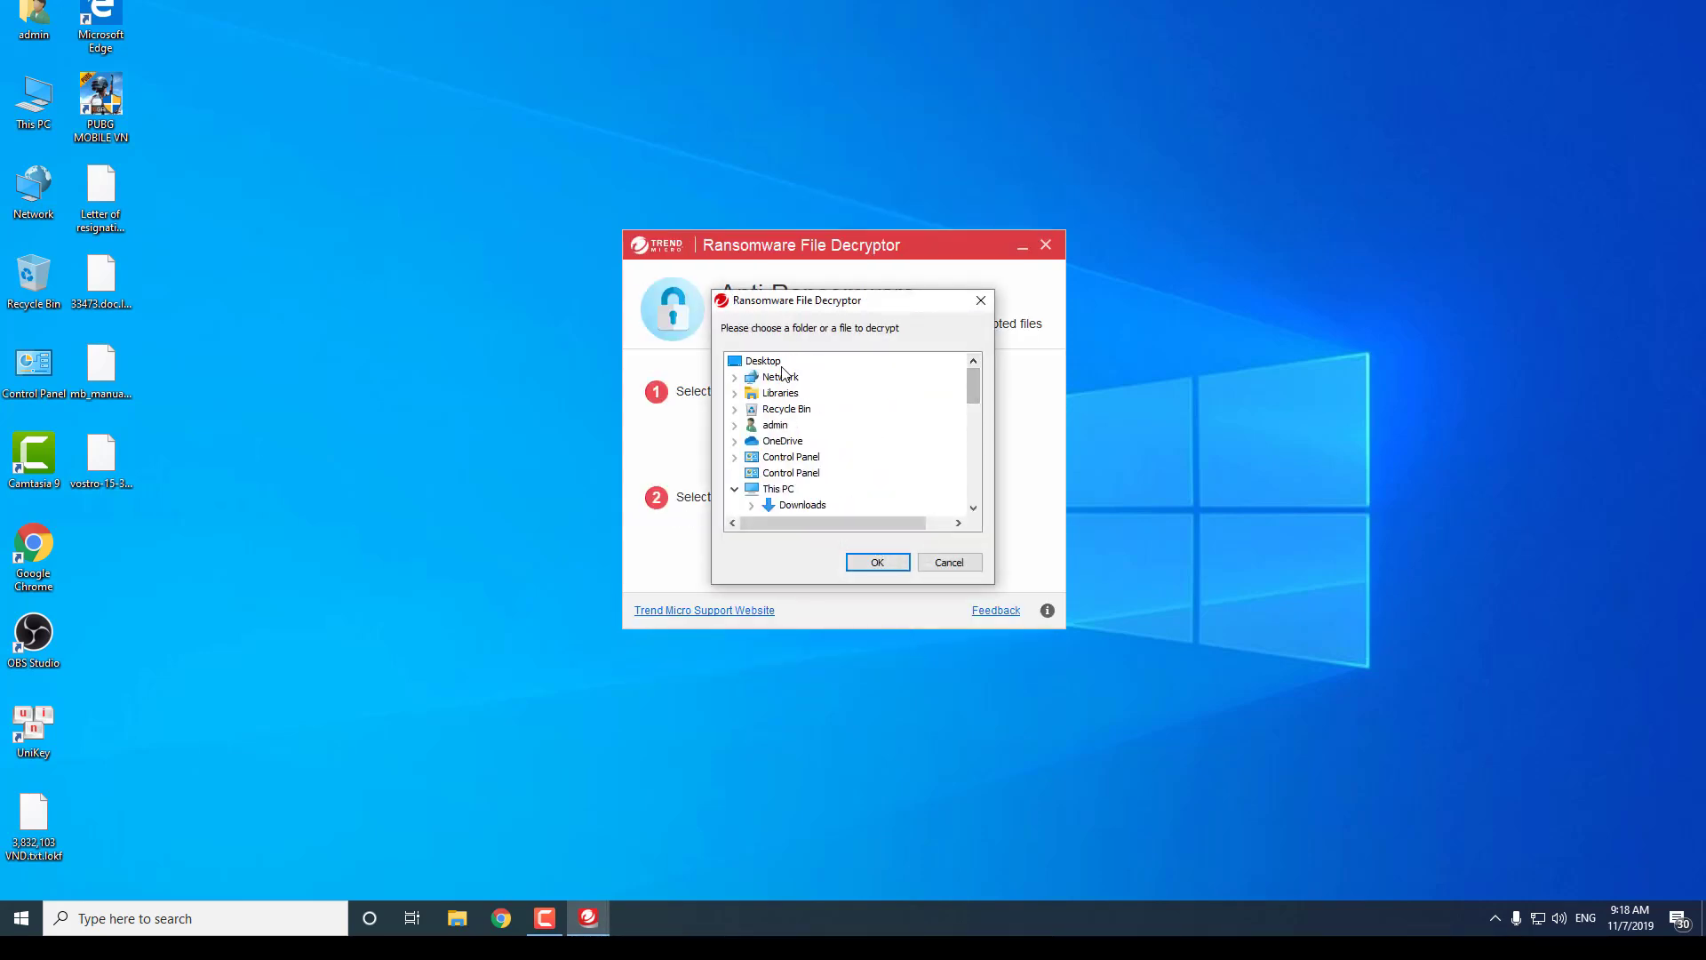
left_click(877, 562)
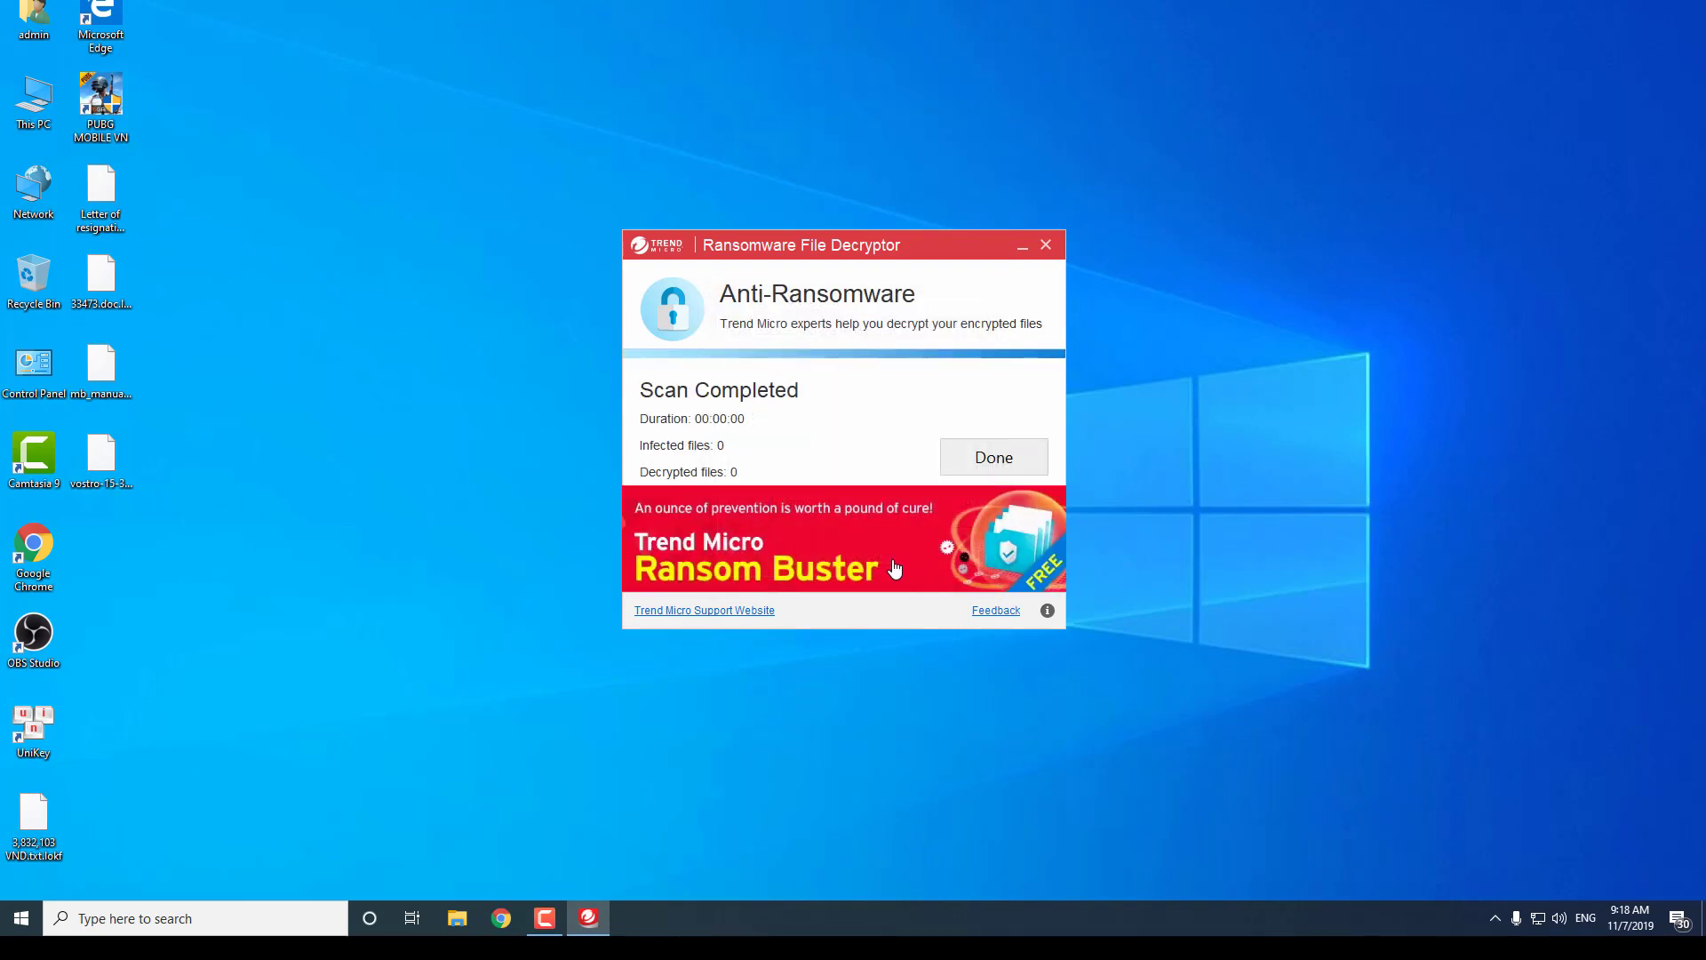
left_click(986, 456)
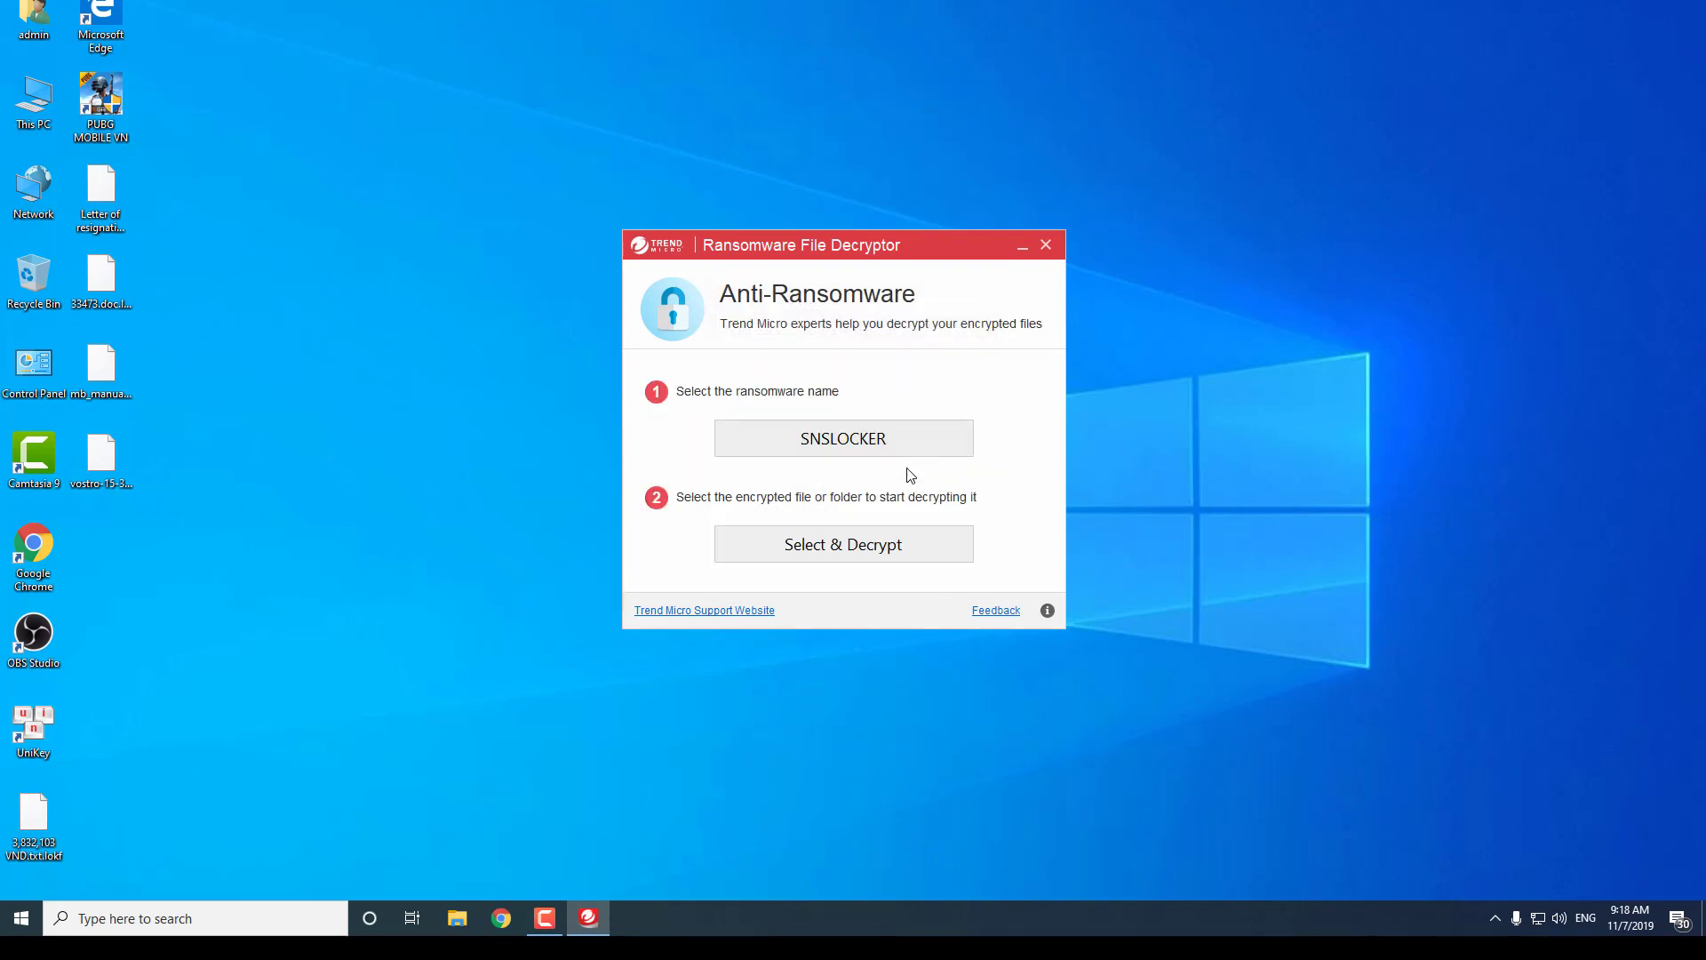
Step: Choose AutoLocky as the ransomware name, start a decryption scan, and stop it
left_click(873, 447)
left_click(708, 364)
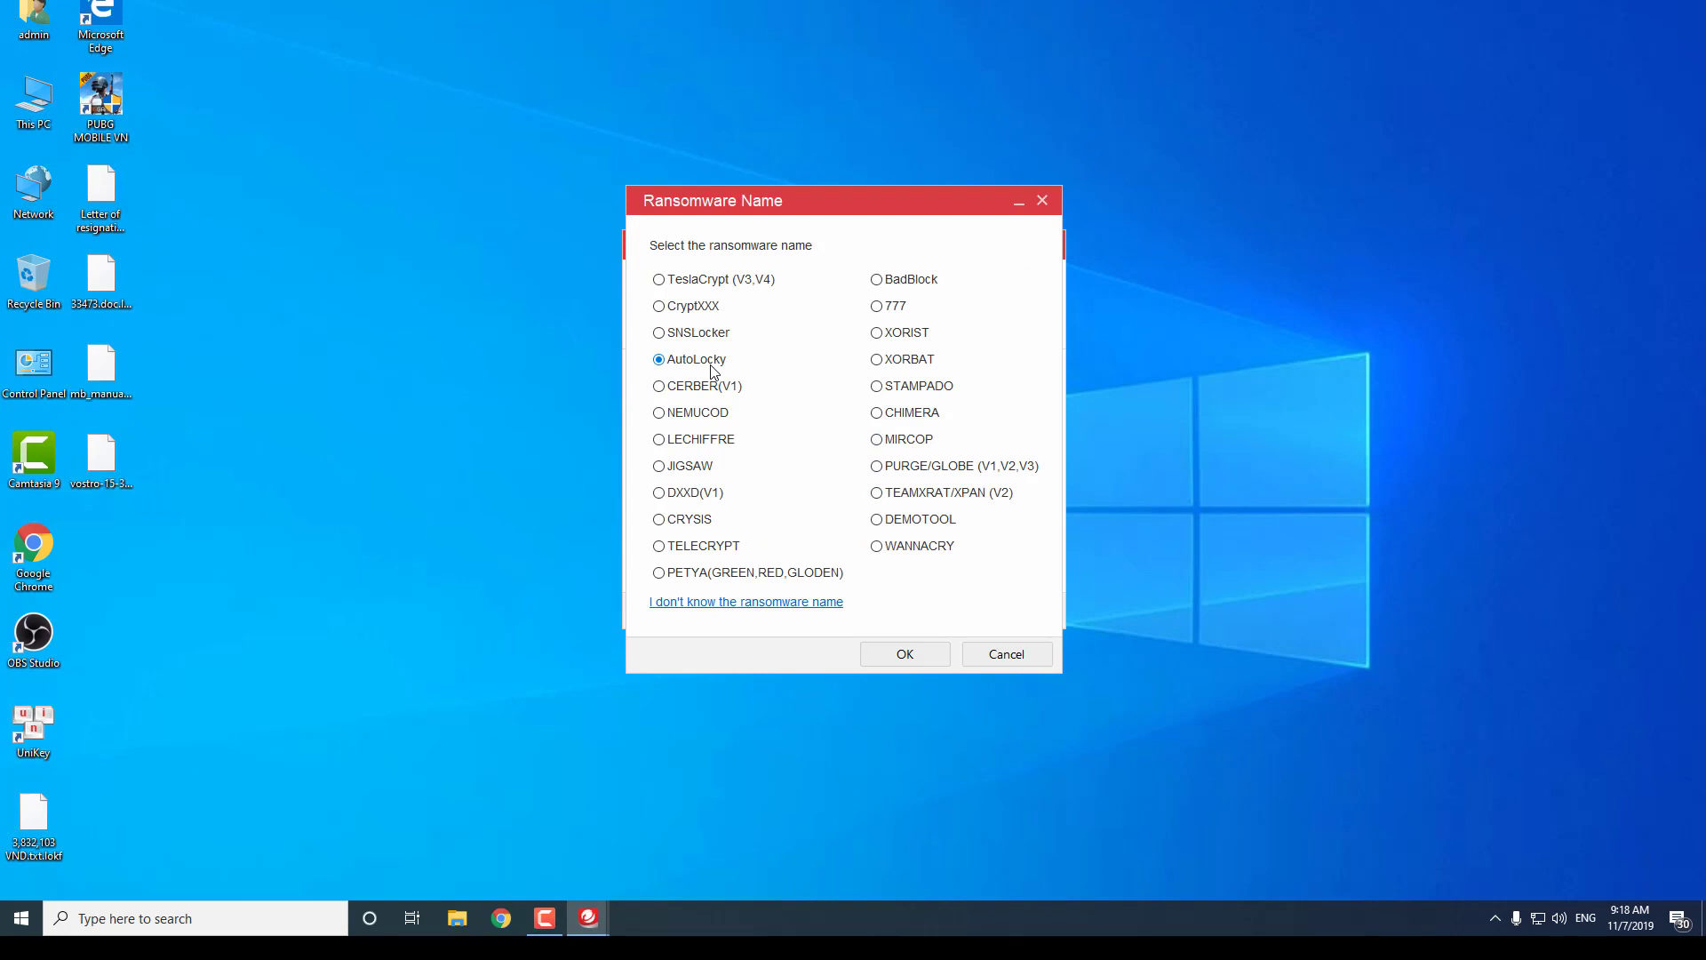
left_click(907, 650)
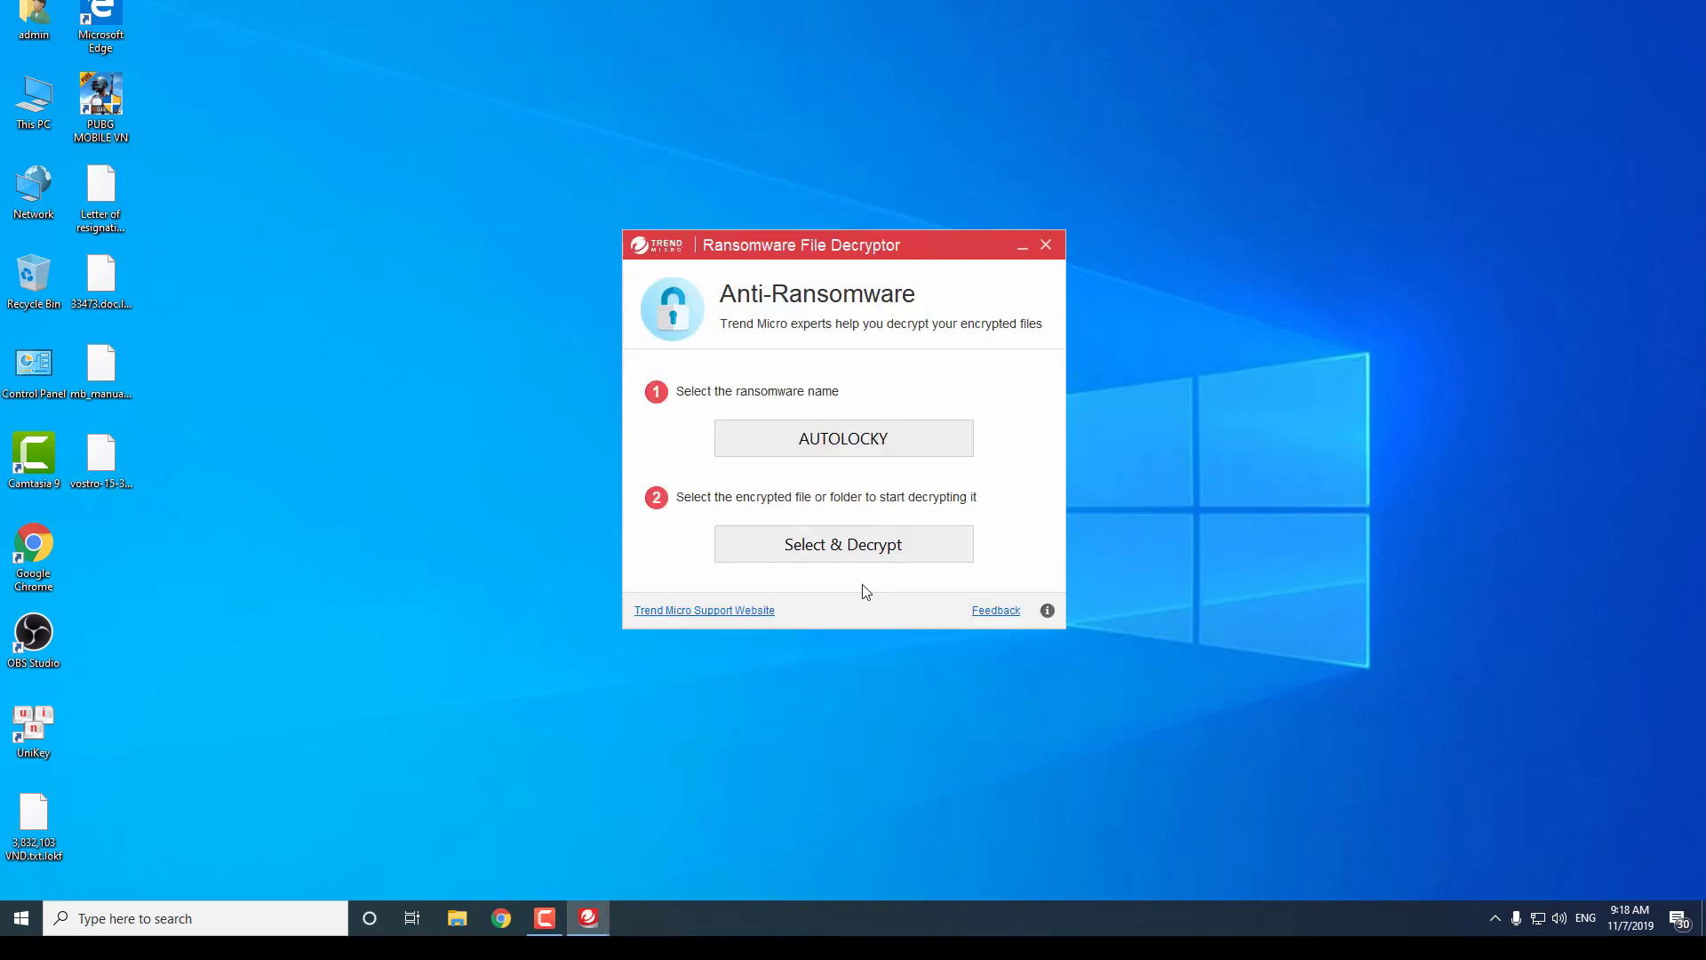
left_click(876, 542)
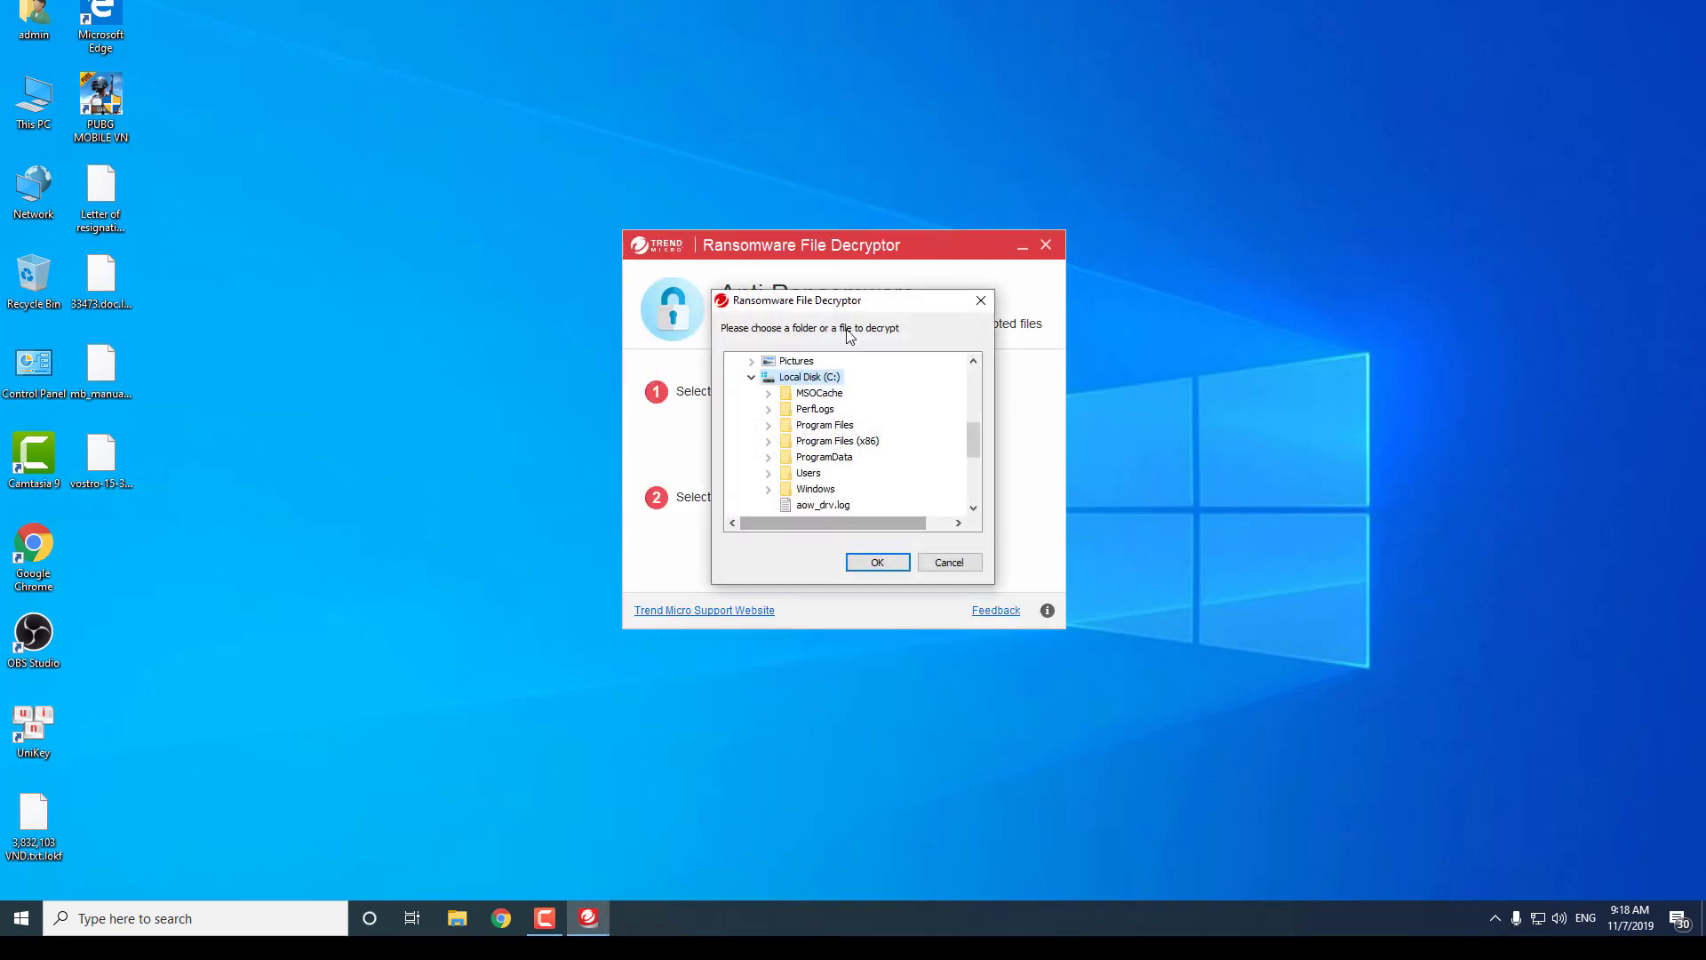
left_click_drag(968, 433, 976, 367)
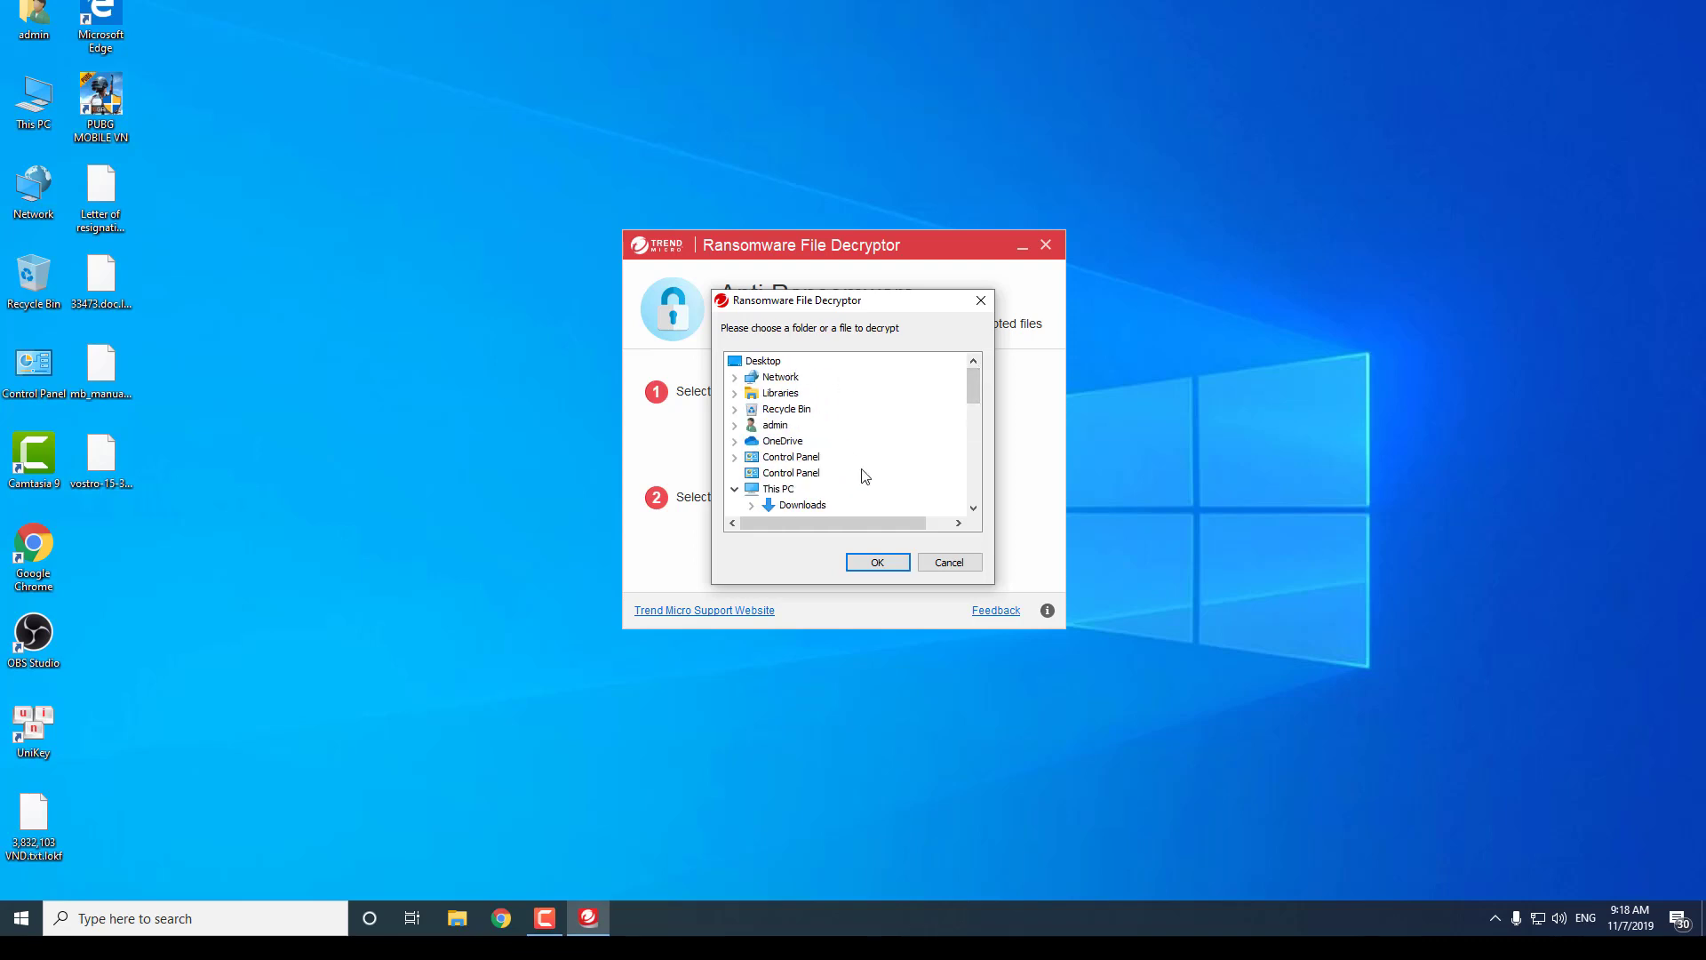
left_click(880, 562)
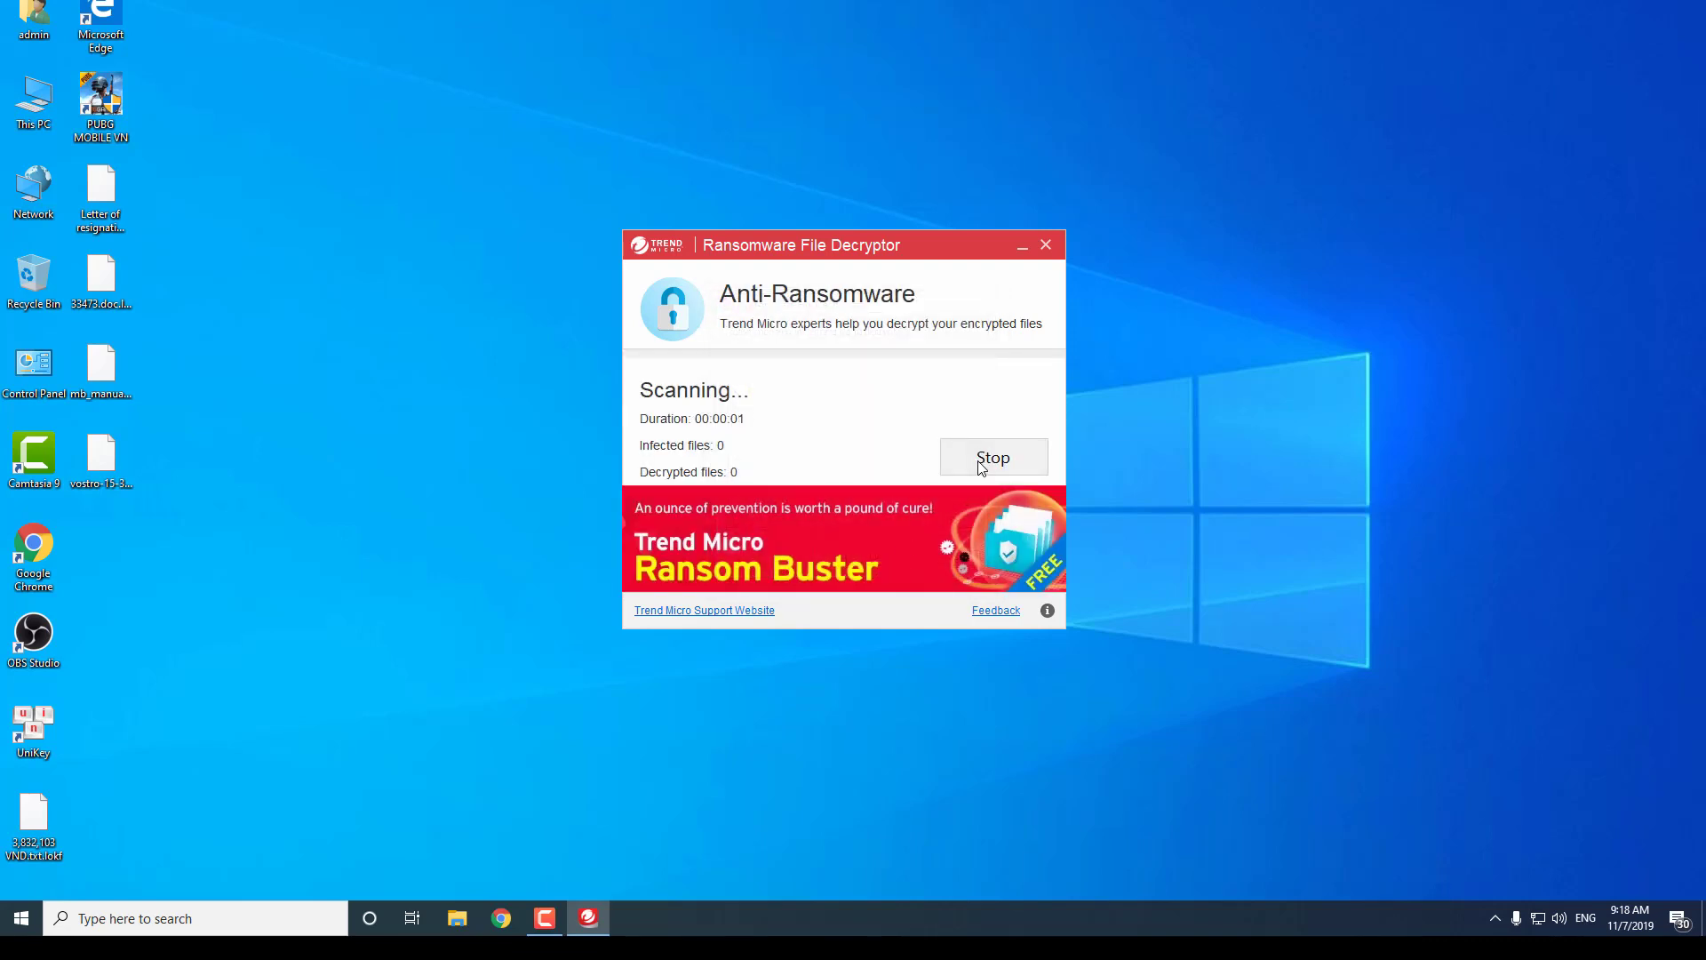
left_click(982, 468)
left_click(982, 468)
Step: Keep AutoLocky as the ransomware name, run the decryption scan again on the Desktop, and close the results
left_click(840, 440)
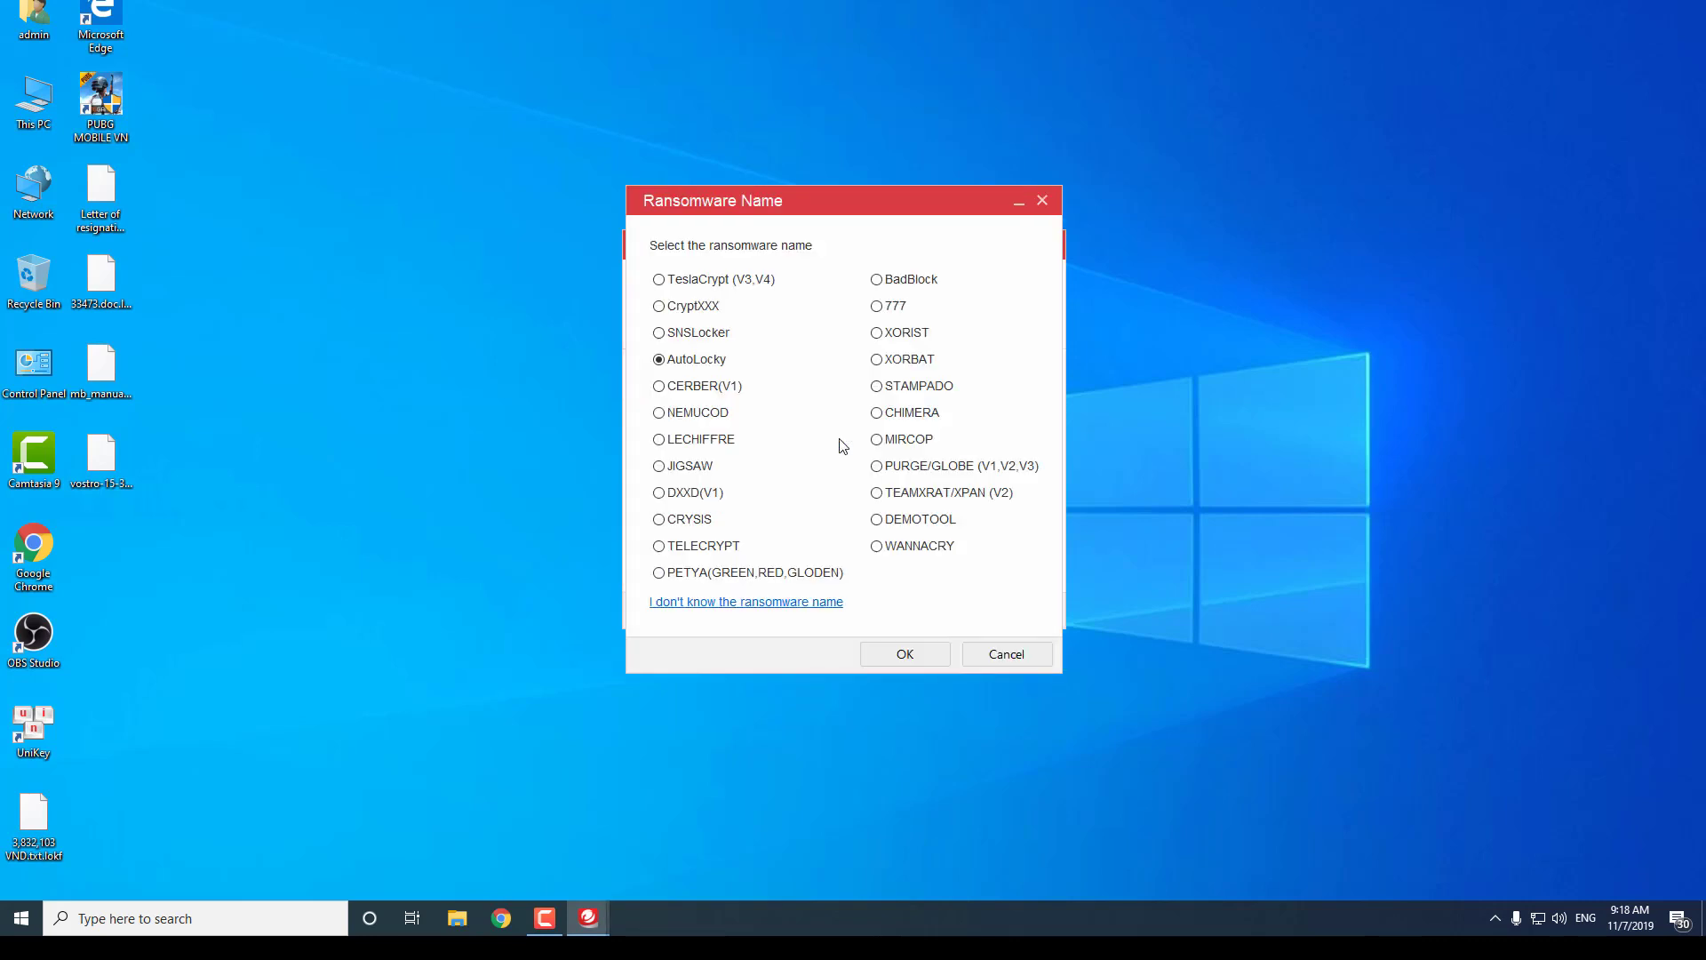
left_click(905, 655)
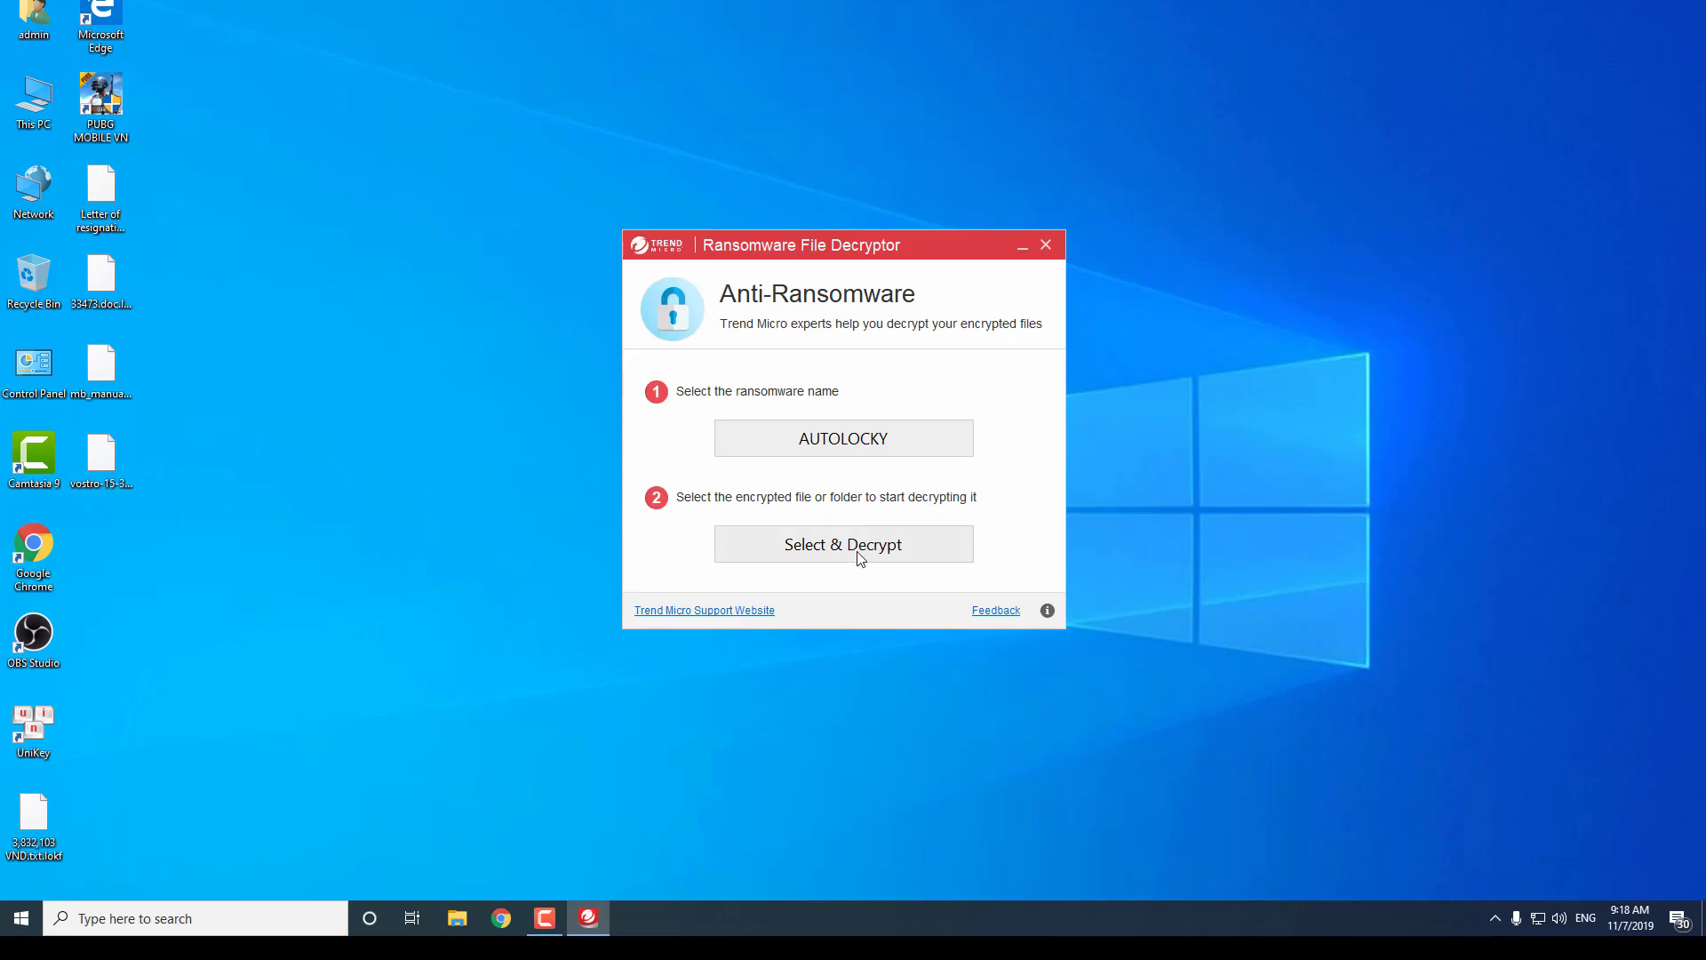
left_click(859, 549)
left_click_drag(975, 448, 977, 373)
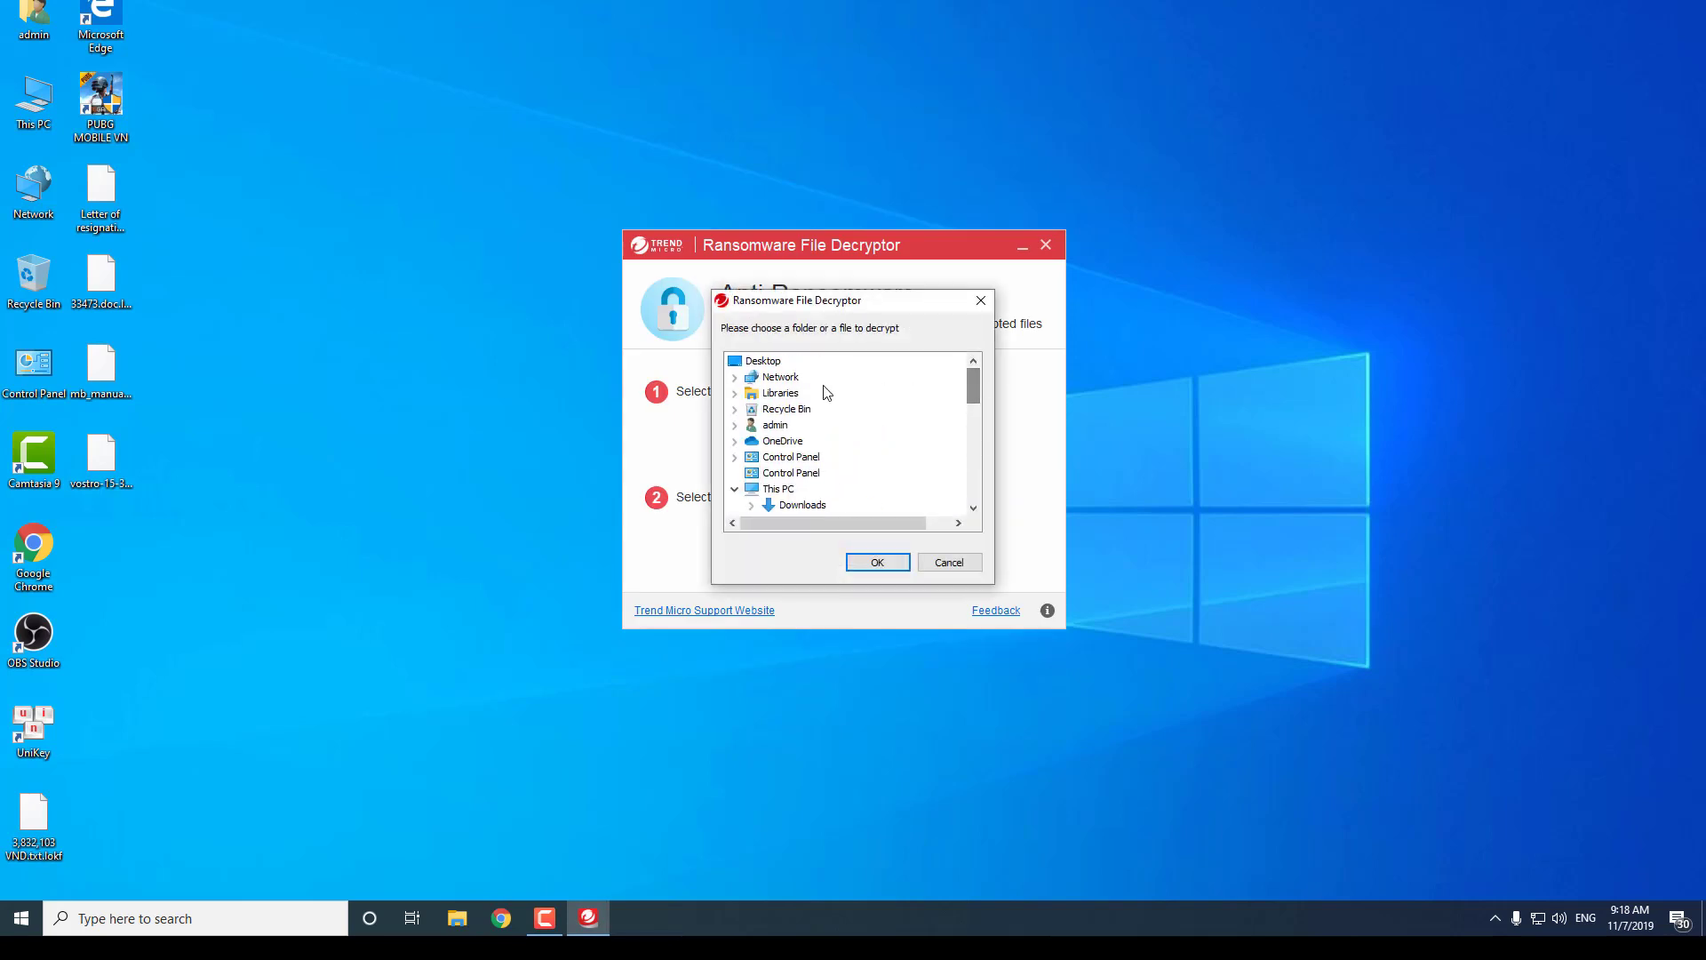
left_click(879, 562)
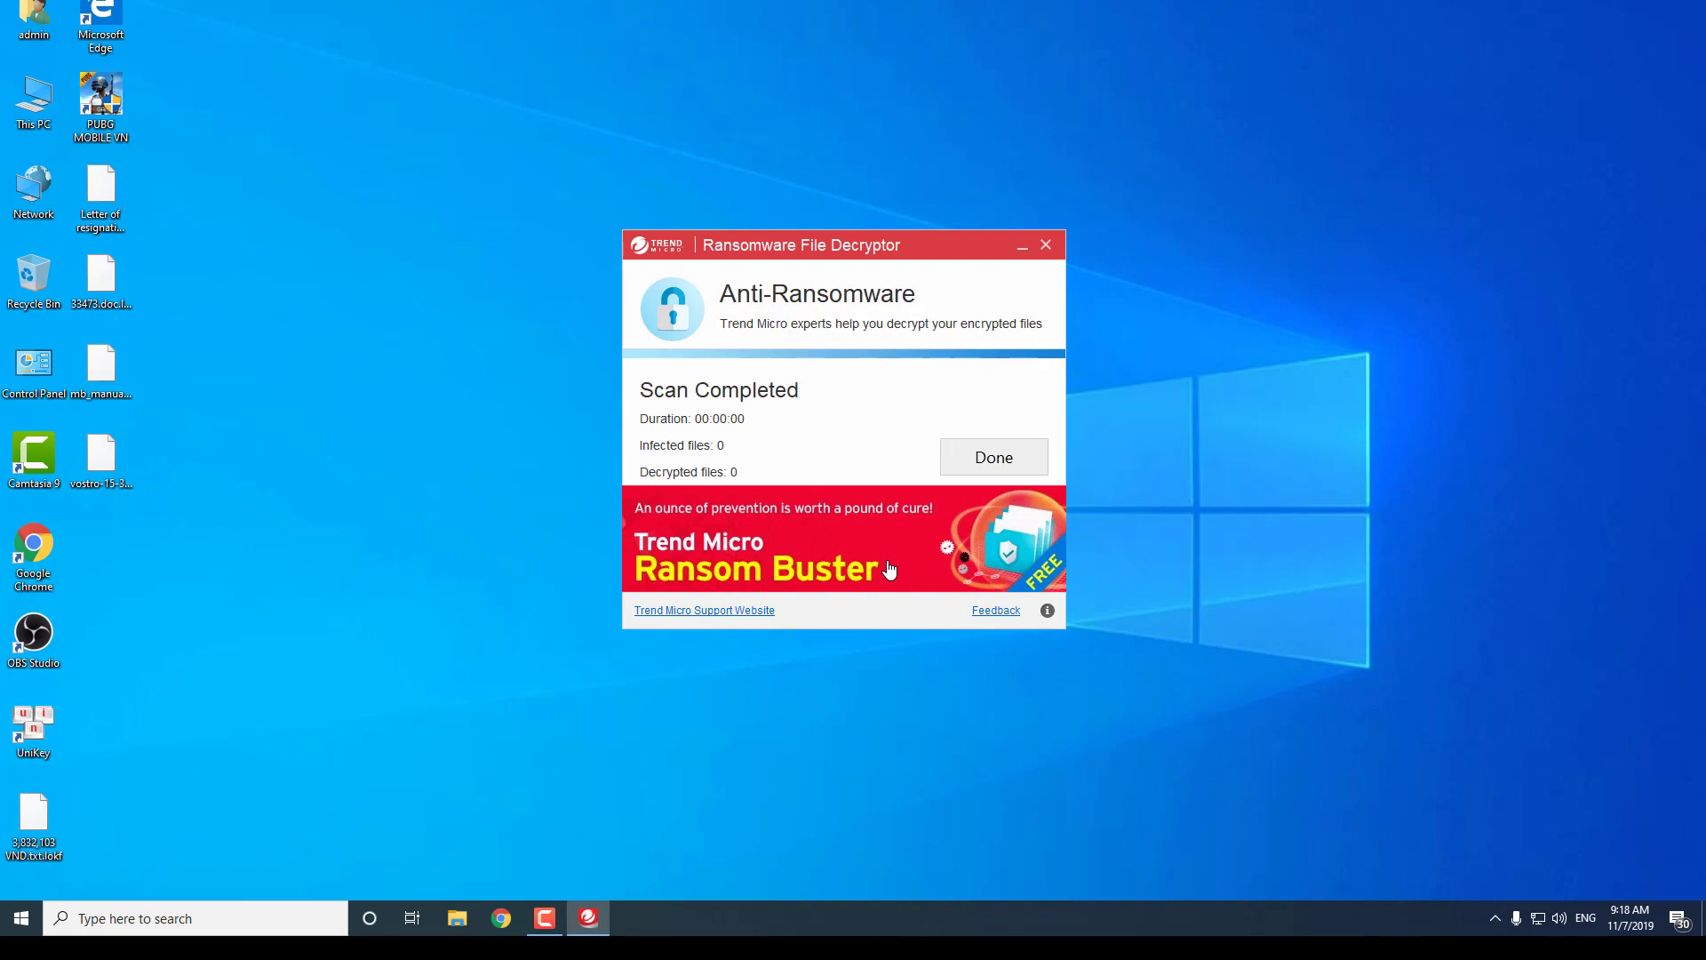
left_click(992, 459)
Step: Set the ransomware name to CERBER(V1), run a decryption scan of the Desktop, and return to the decryptor's main screen
left_click(874, 442)
left_click(710, 387)
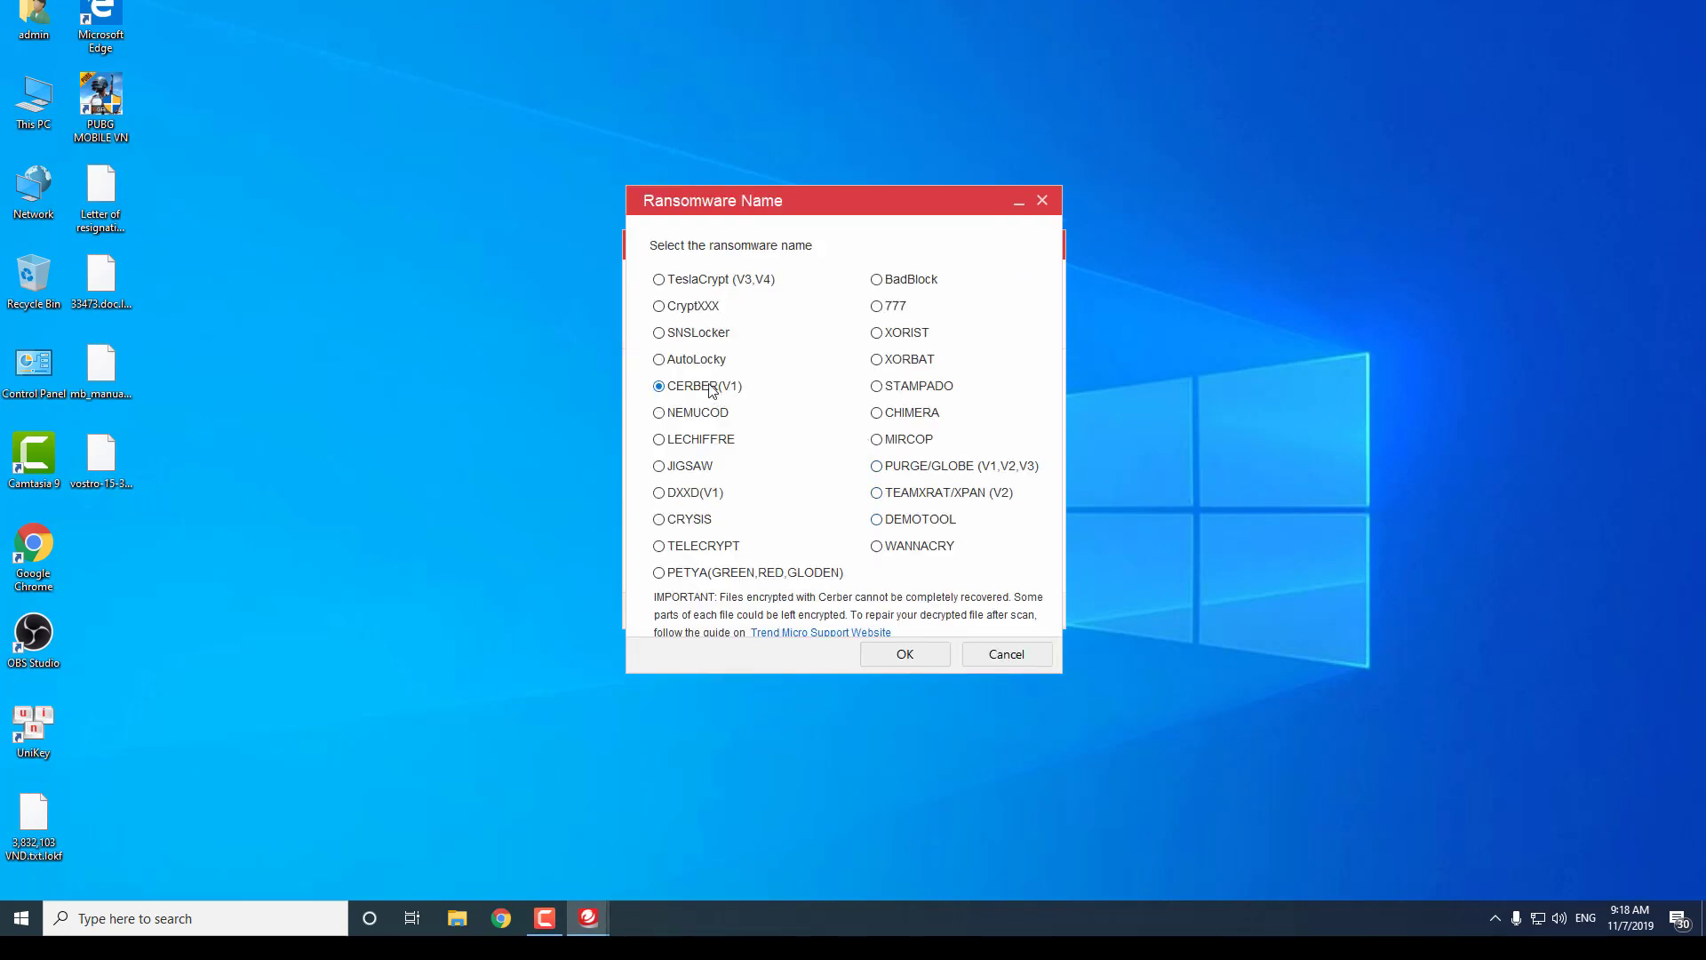
left_click(905, 654)
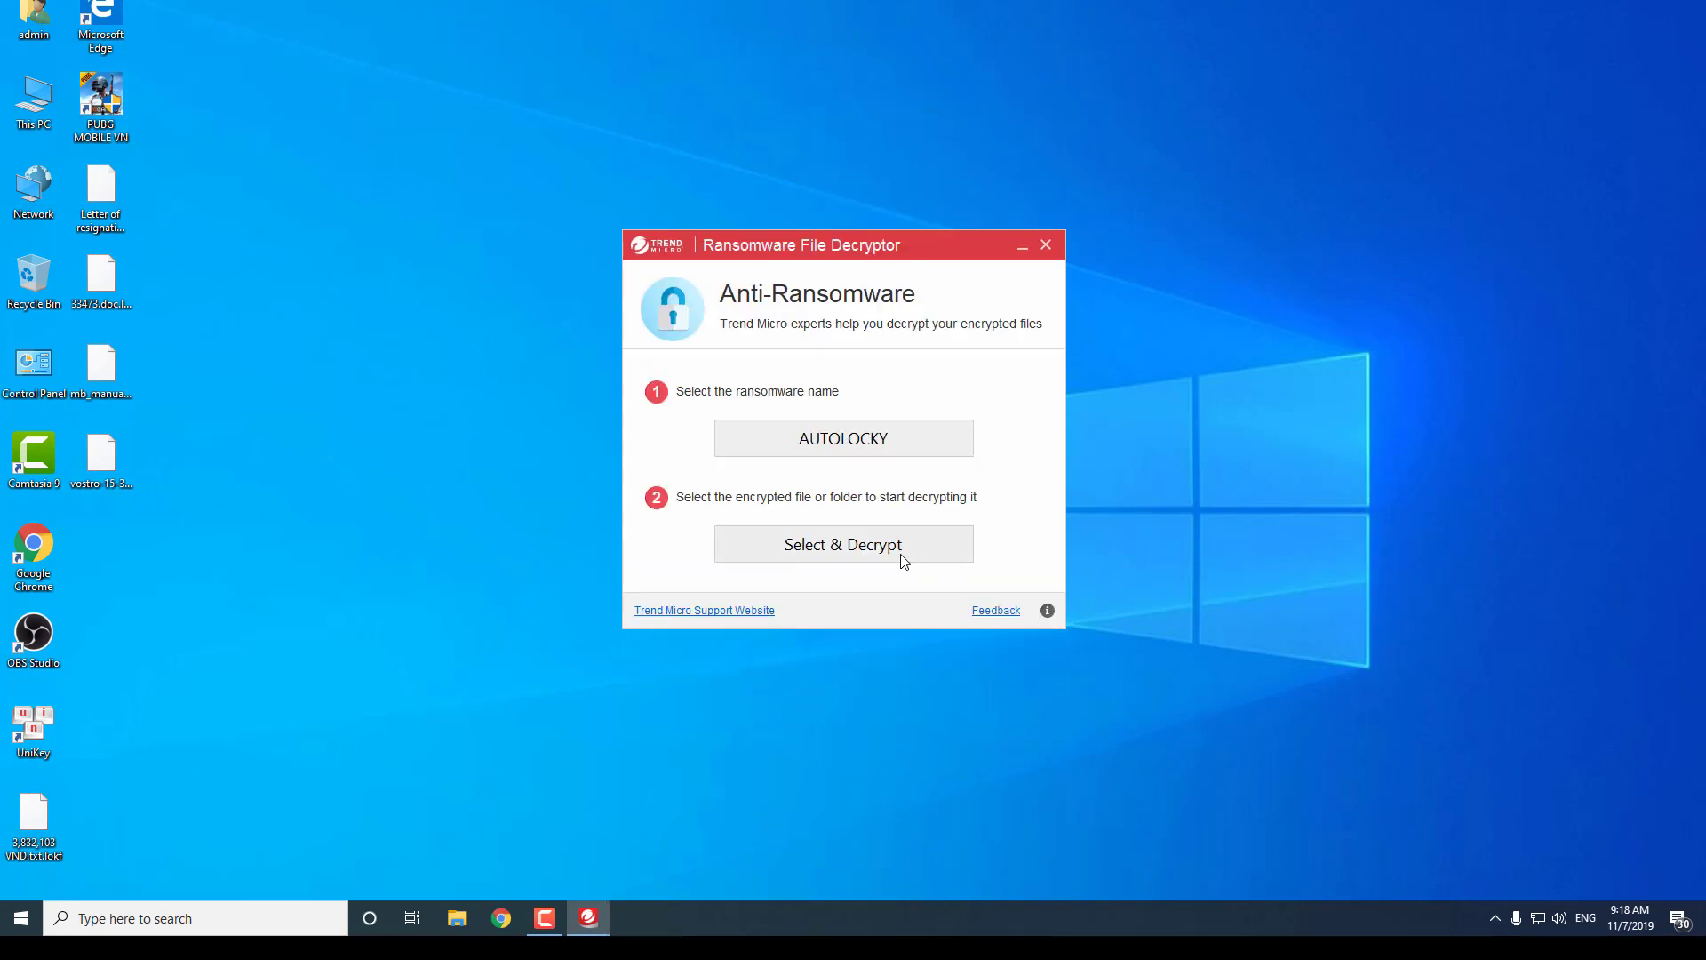
left_click(903, 559)
left_click_drag(972, 439, 976, 366)
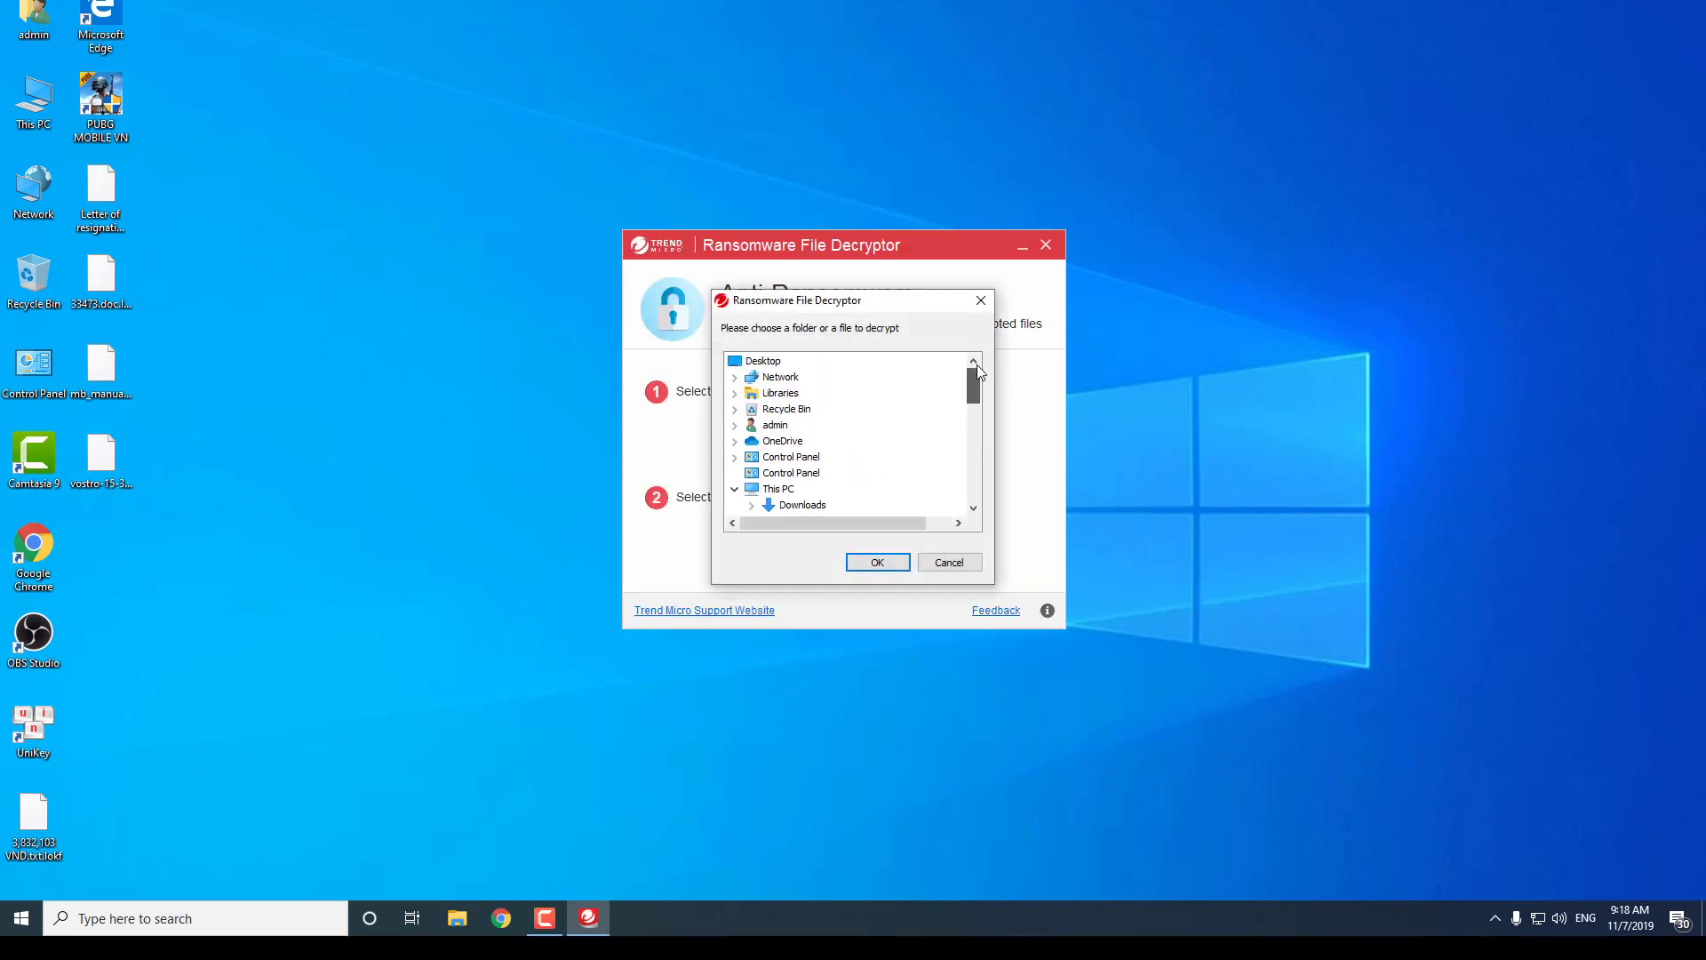
left_click(878, 564)
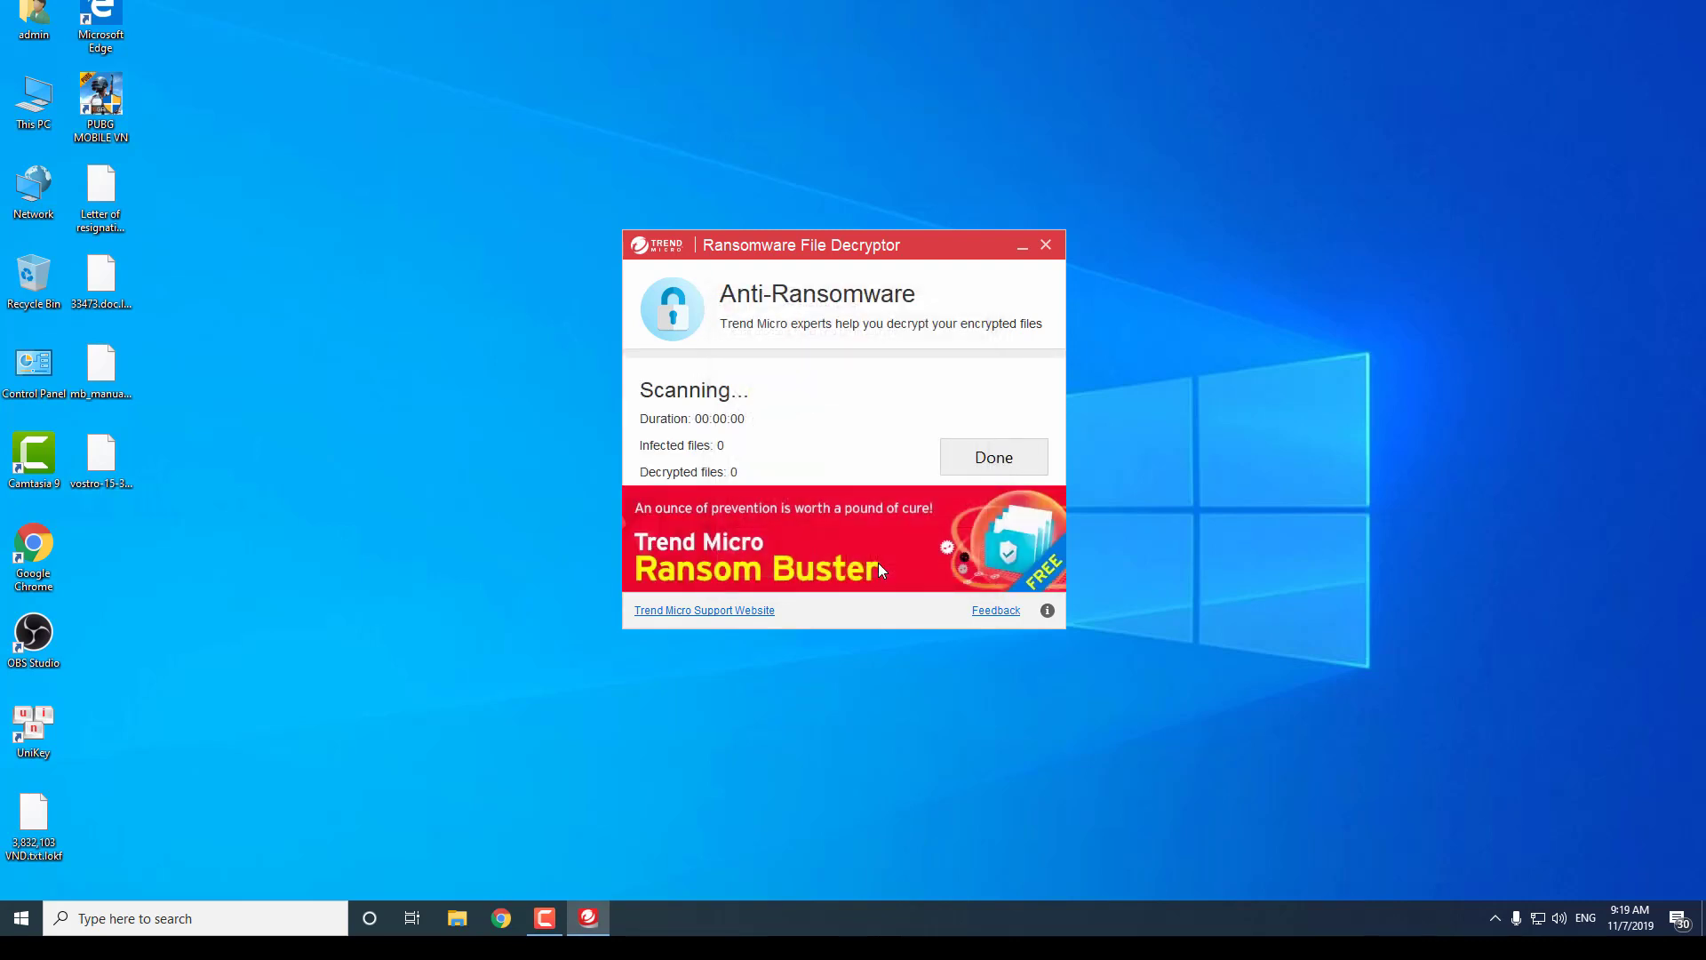
left_click(993, 462)
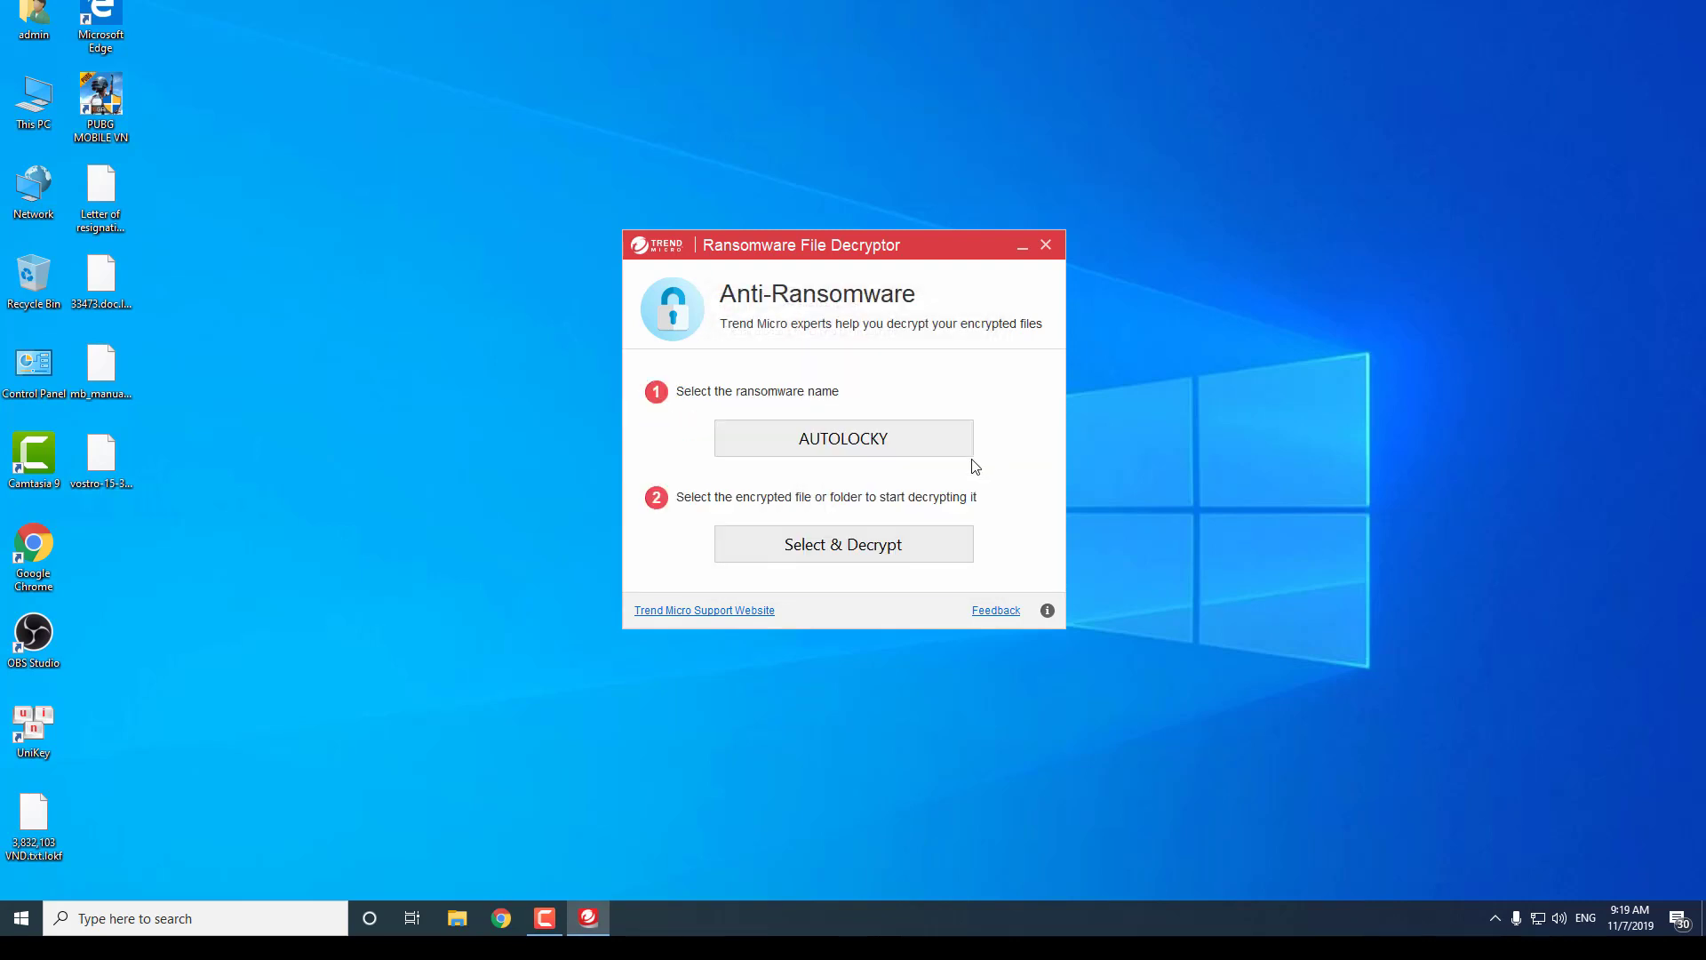
left_click(846, 542)
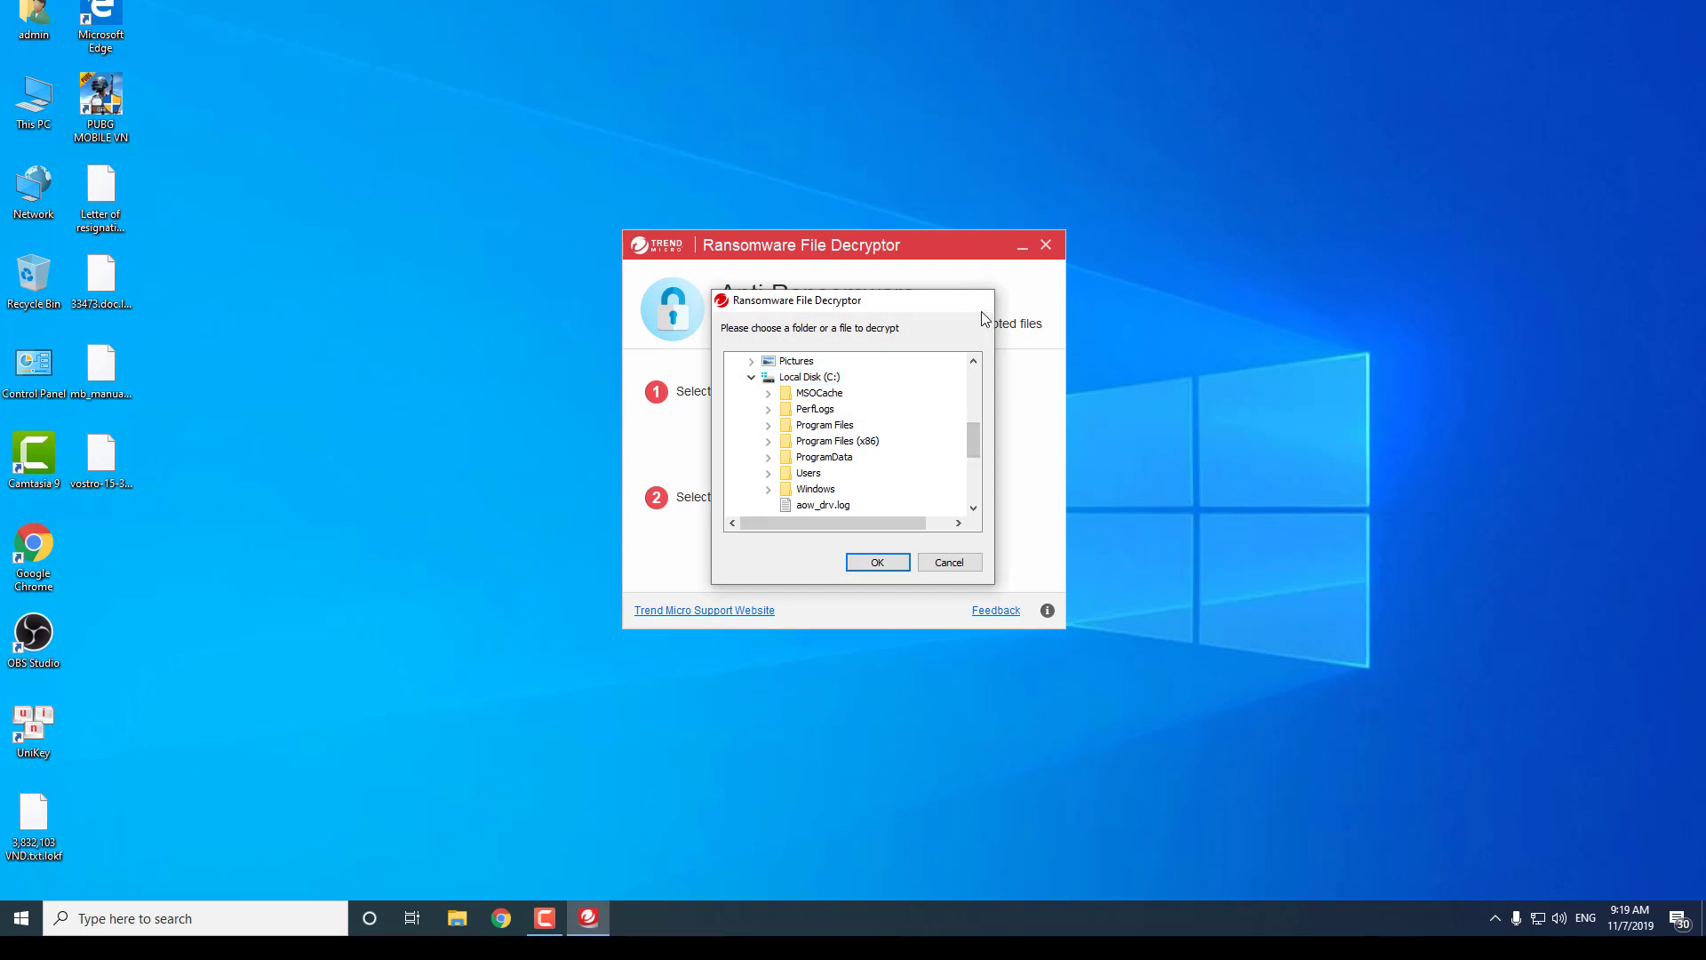
key("Escape")
Step: Switch the ransomware name to LECHIFFRE, run a decryption scan of the Desktop, and close the scan results
left_click(845, 431)
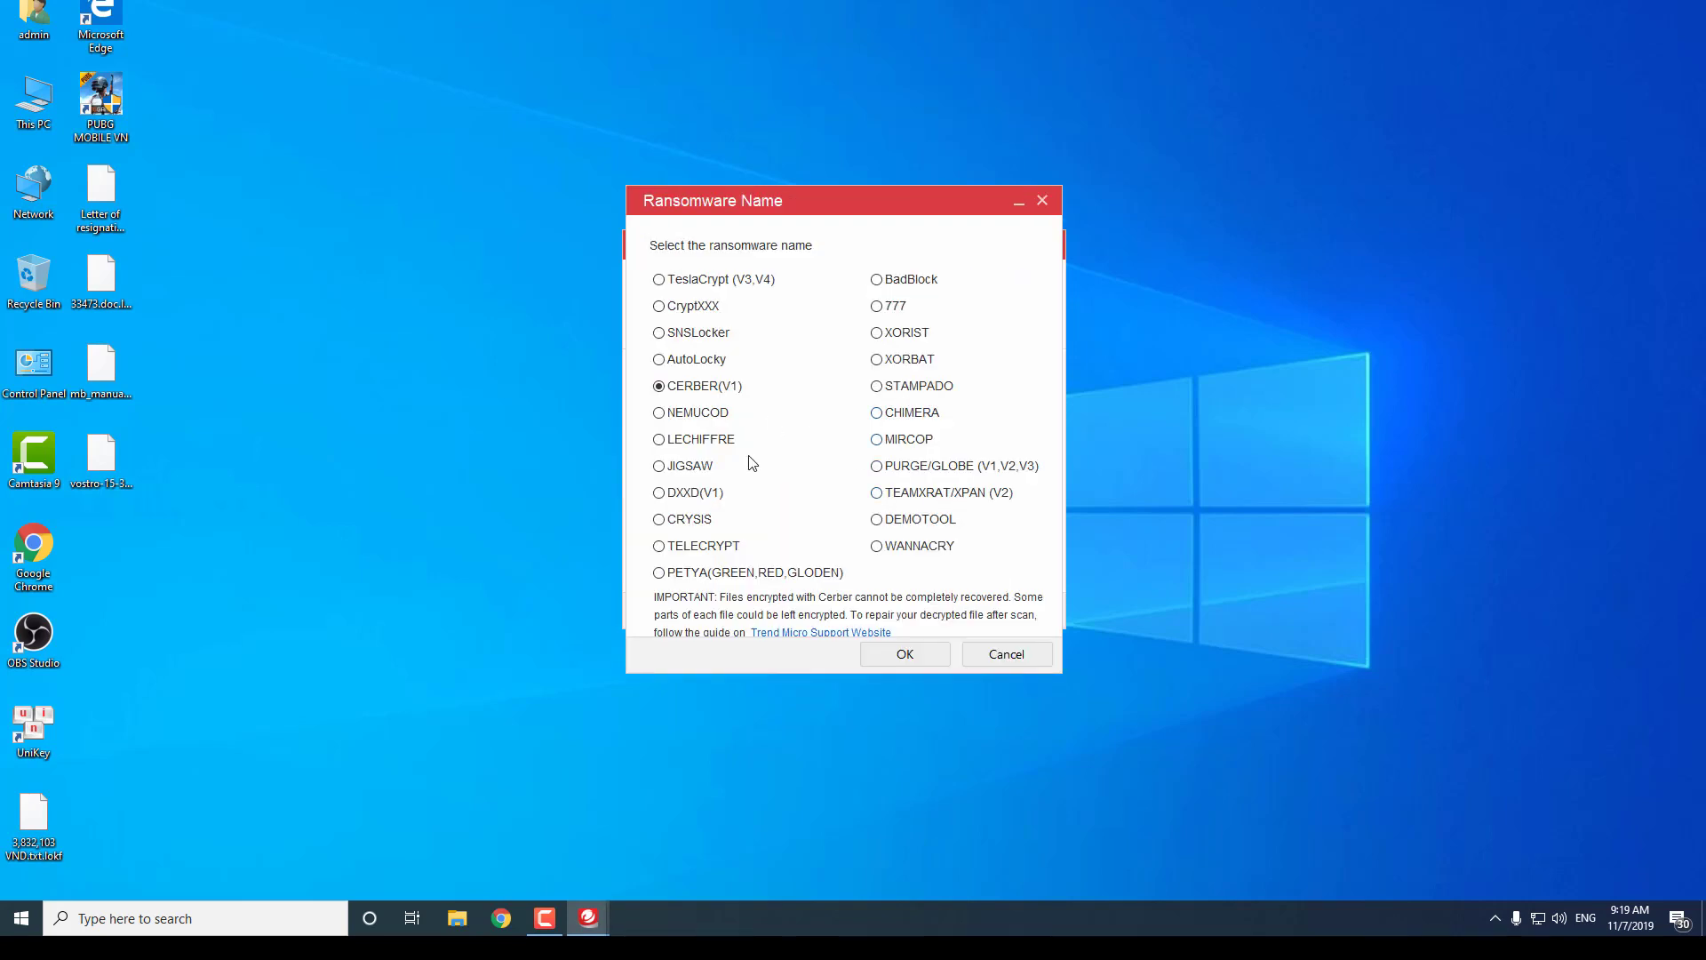
left_click(707, 441)
left_click(913, 658)
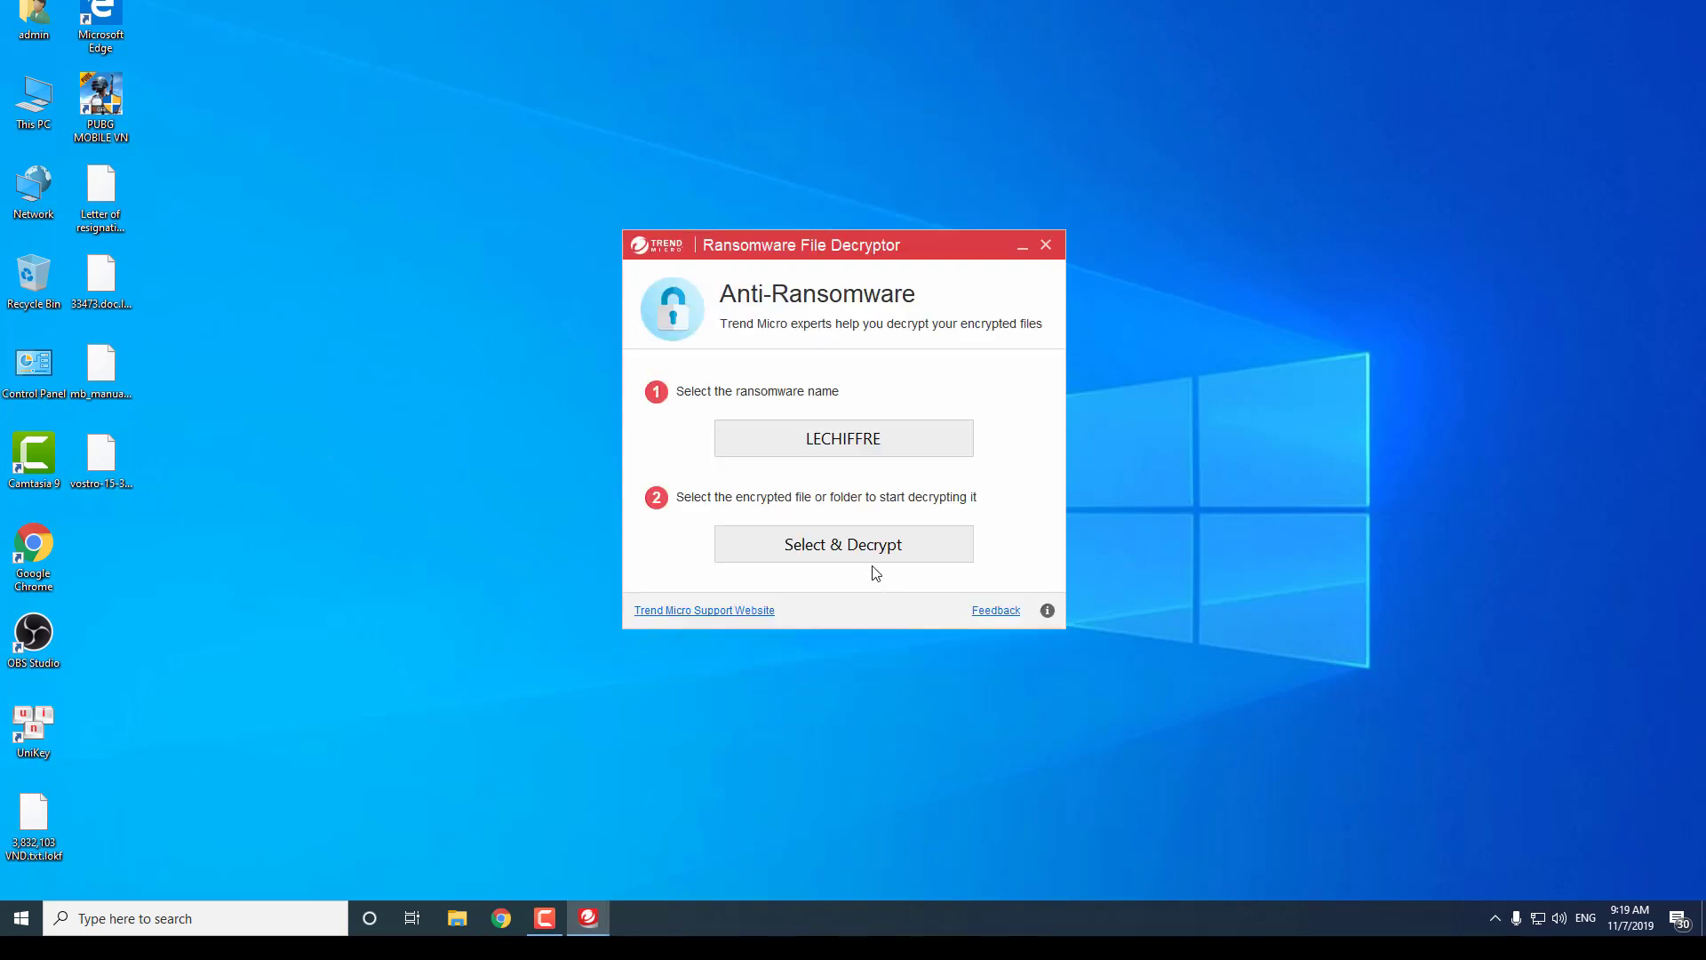
left_click(868, 555)
scroll(826, 392, "up", 4)
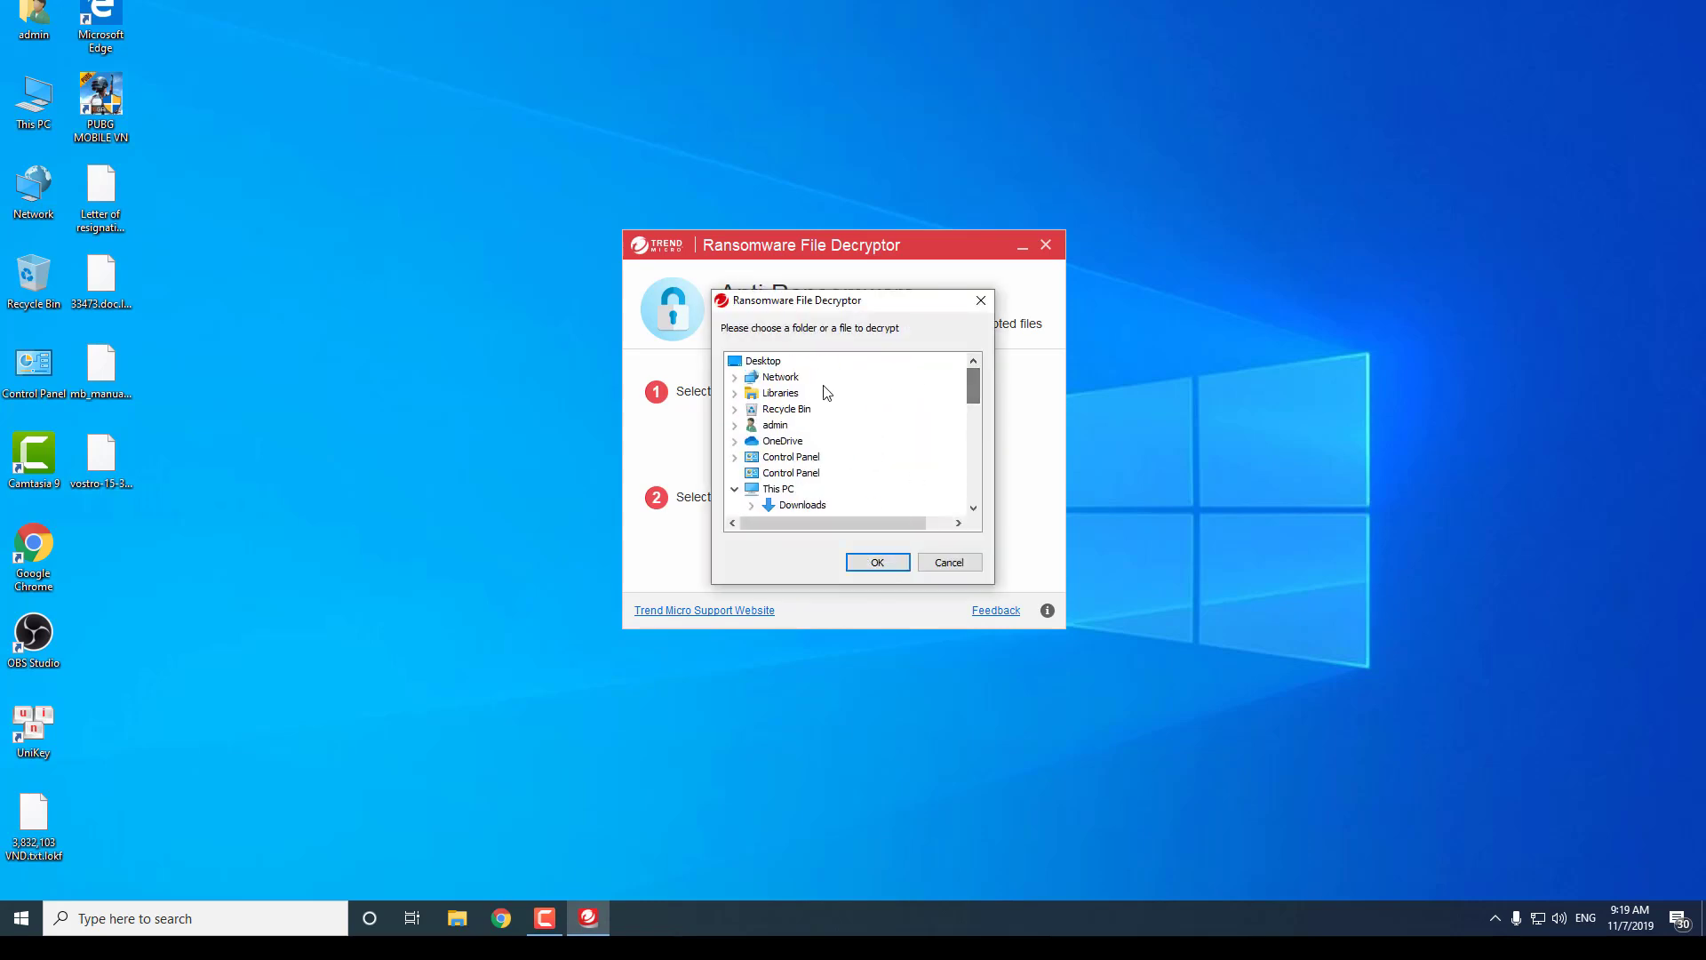
left_click(762, 361)
left_click(877, 561)
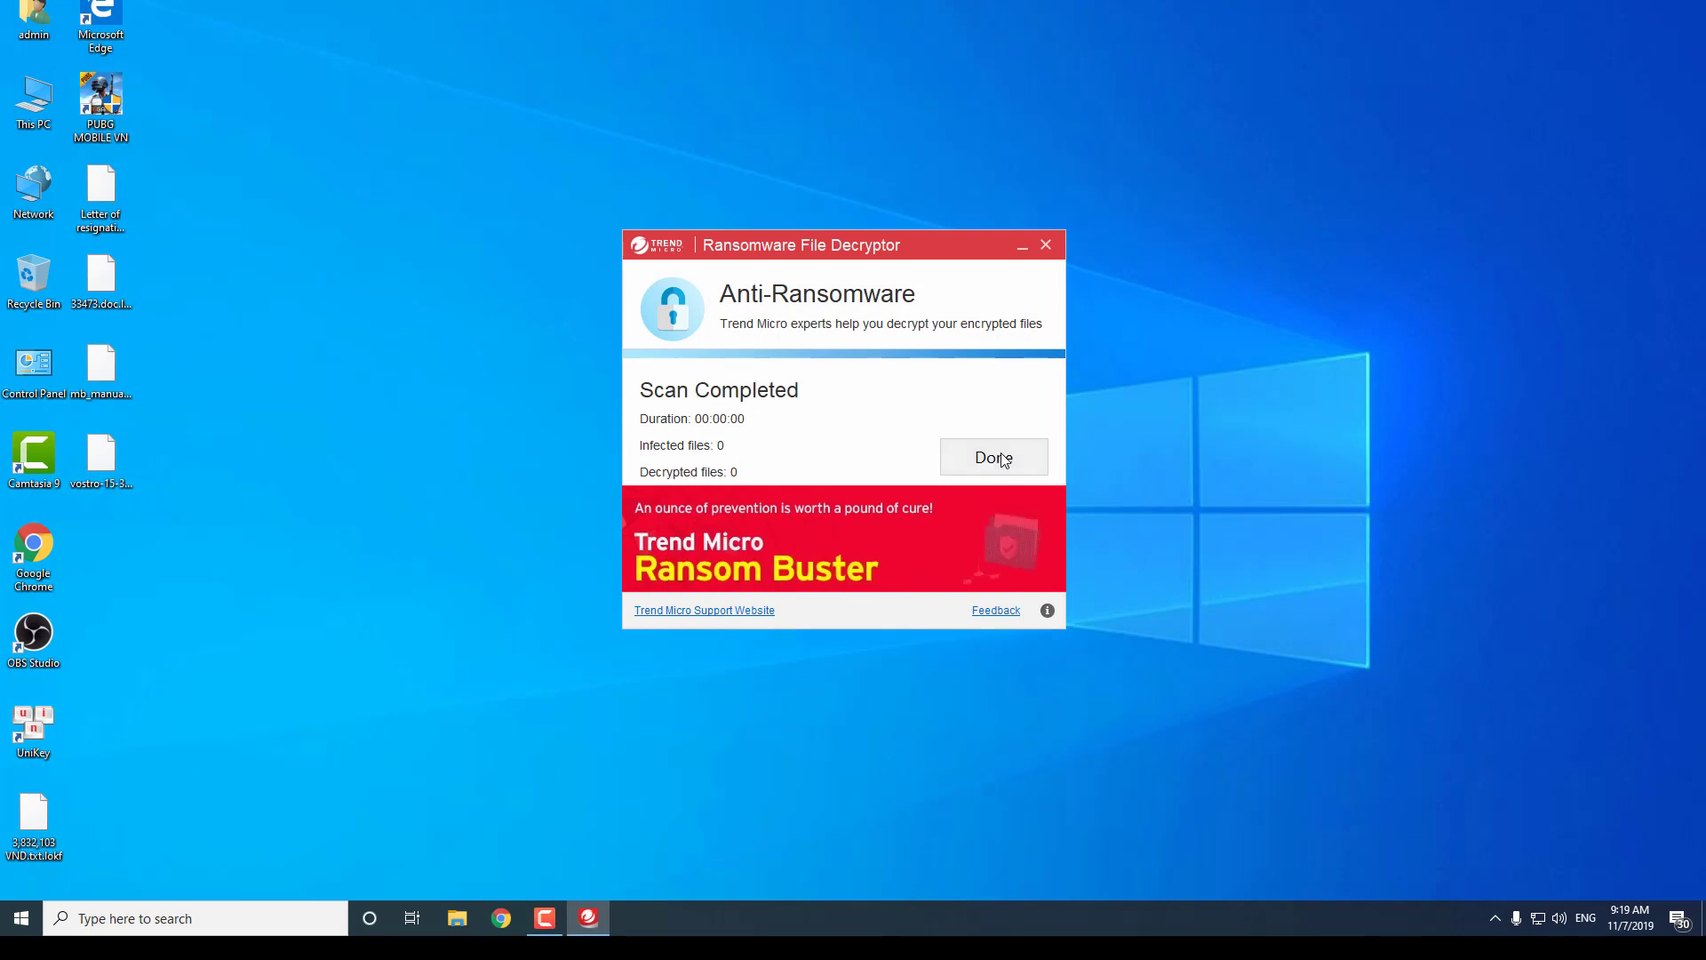
left_click(1004, 459)
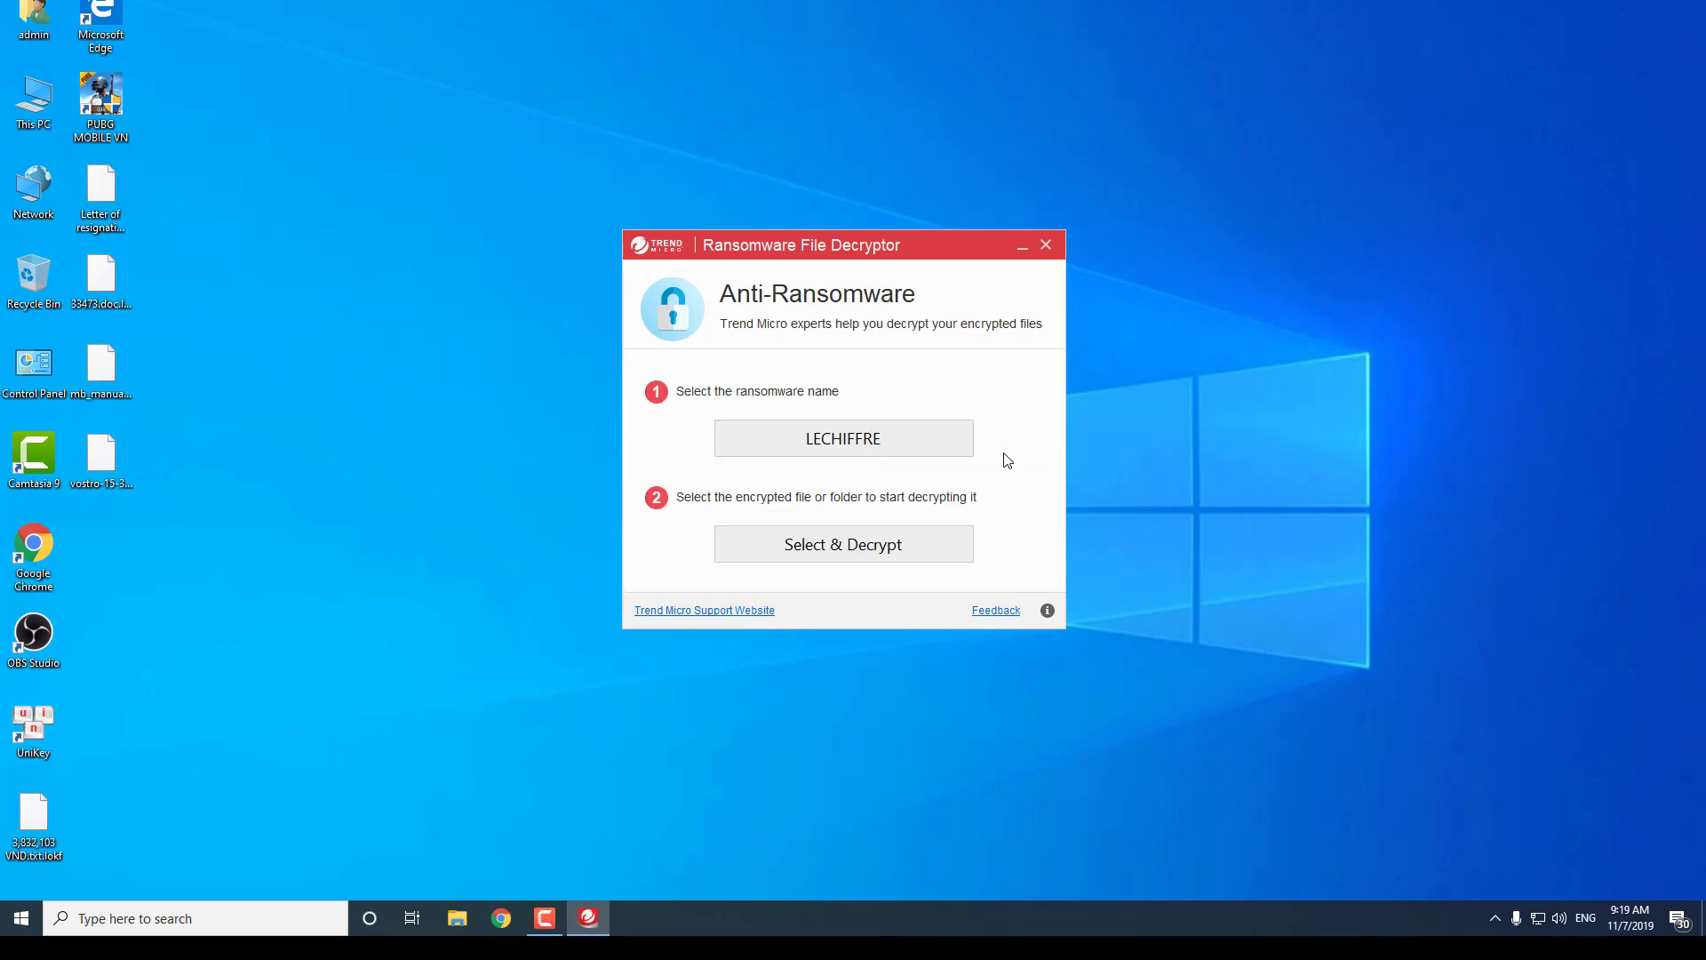
Step: Set the ransomware name to JIGSAW, run a decryption scan of the Desktop, and close the scan results
left_click(840, 428)
left_click(693, 468)
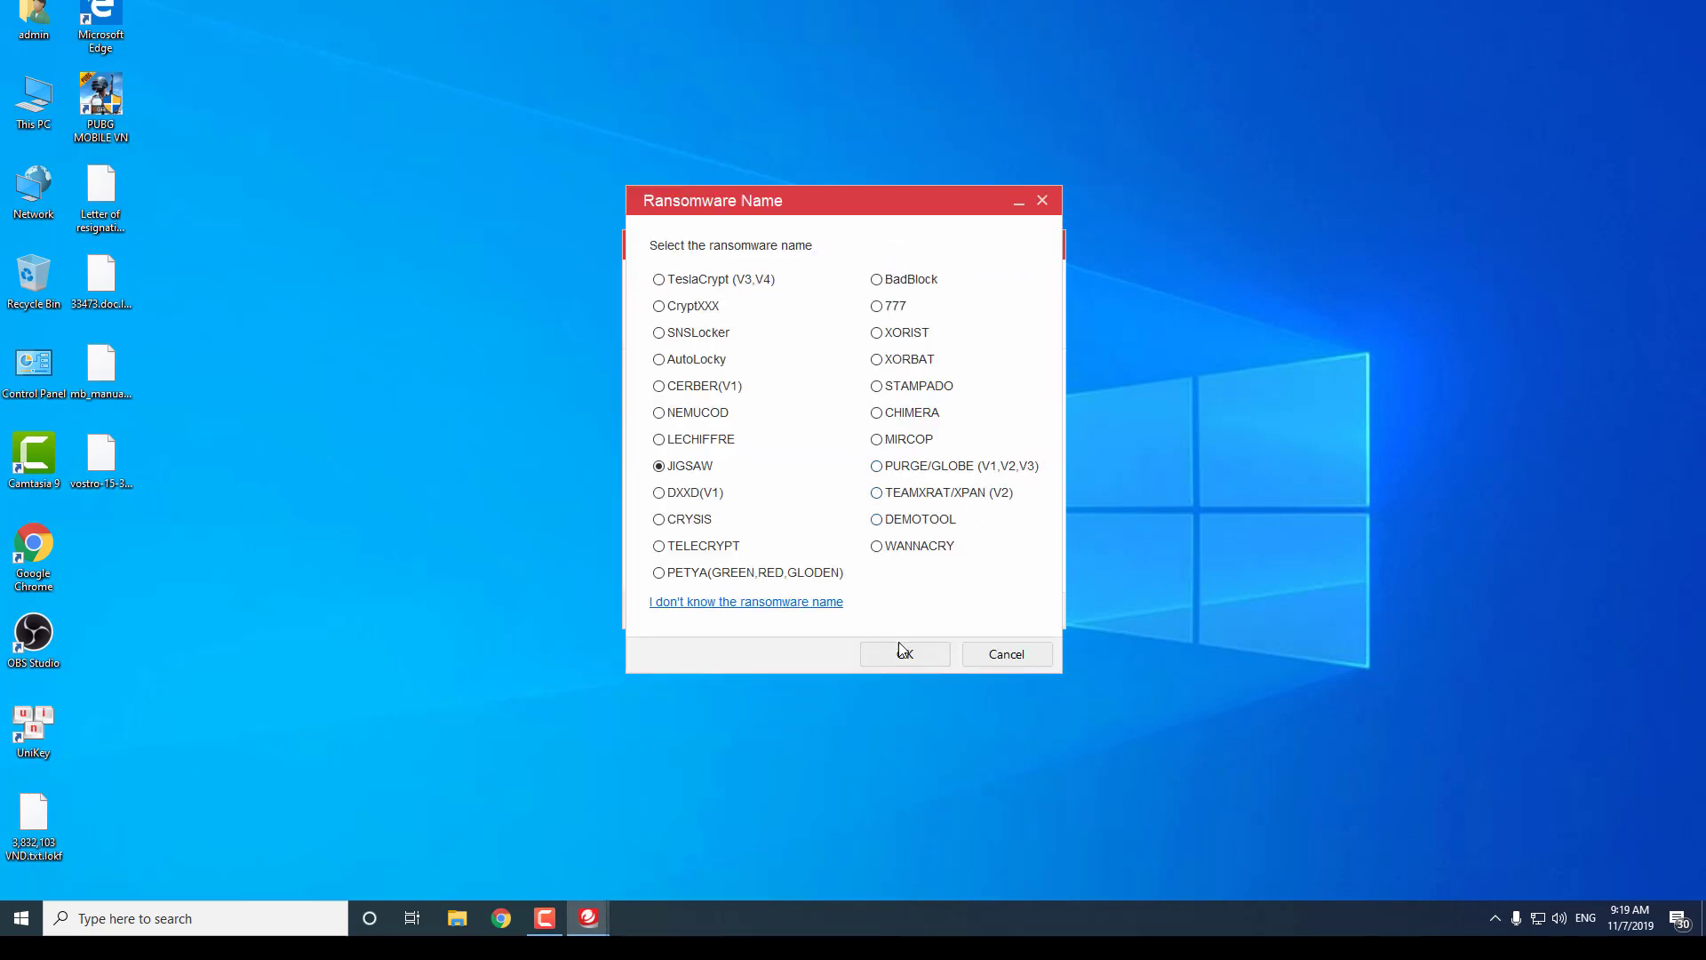
left_click(904, 650)
left_click(871, 540)
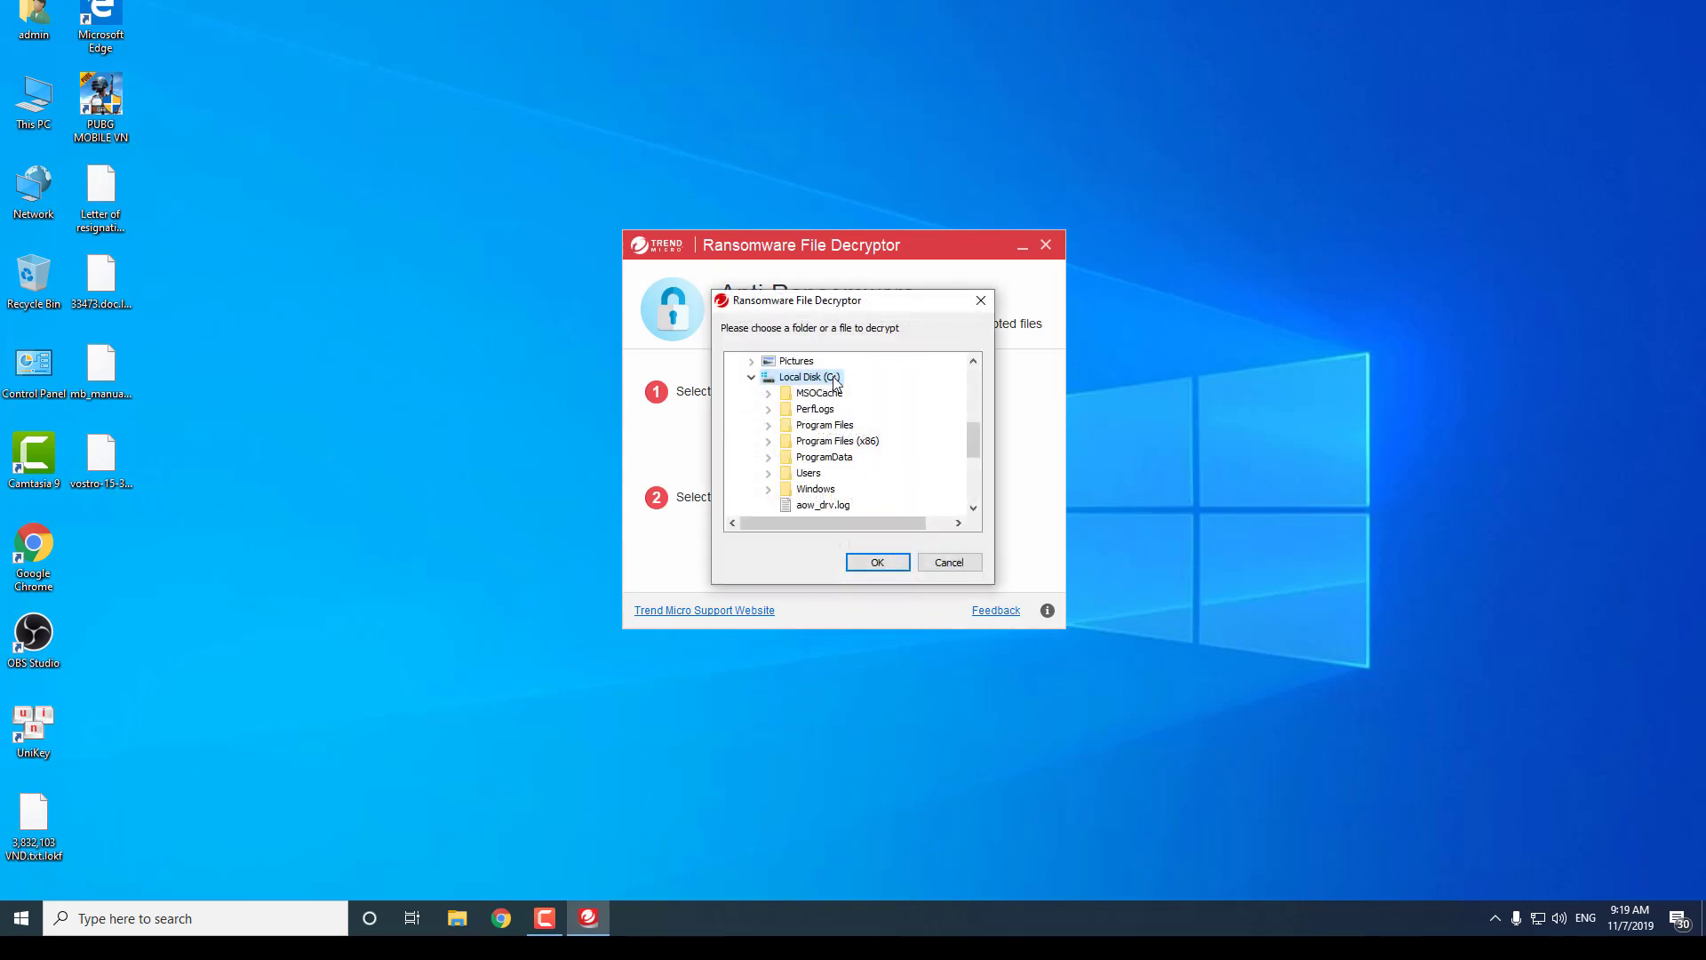
left_click_drag(971, 432, 972, 374)
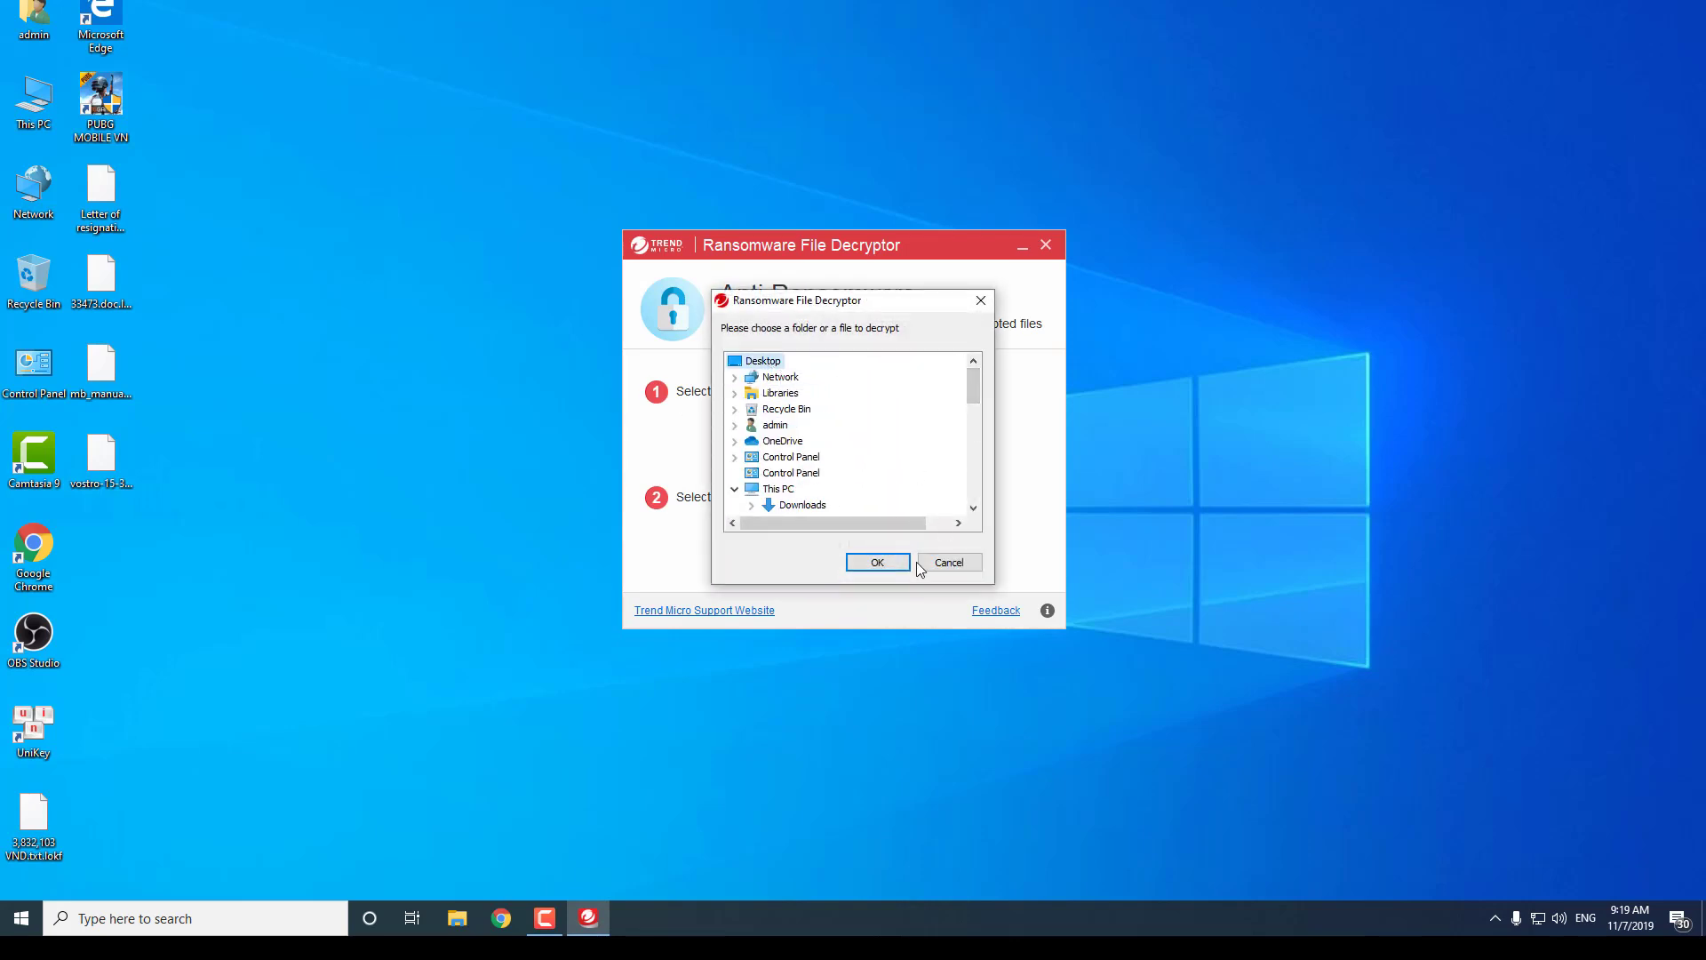
left_click(887, 563)
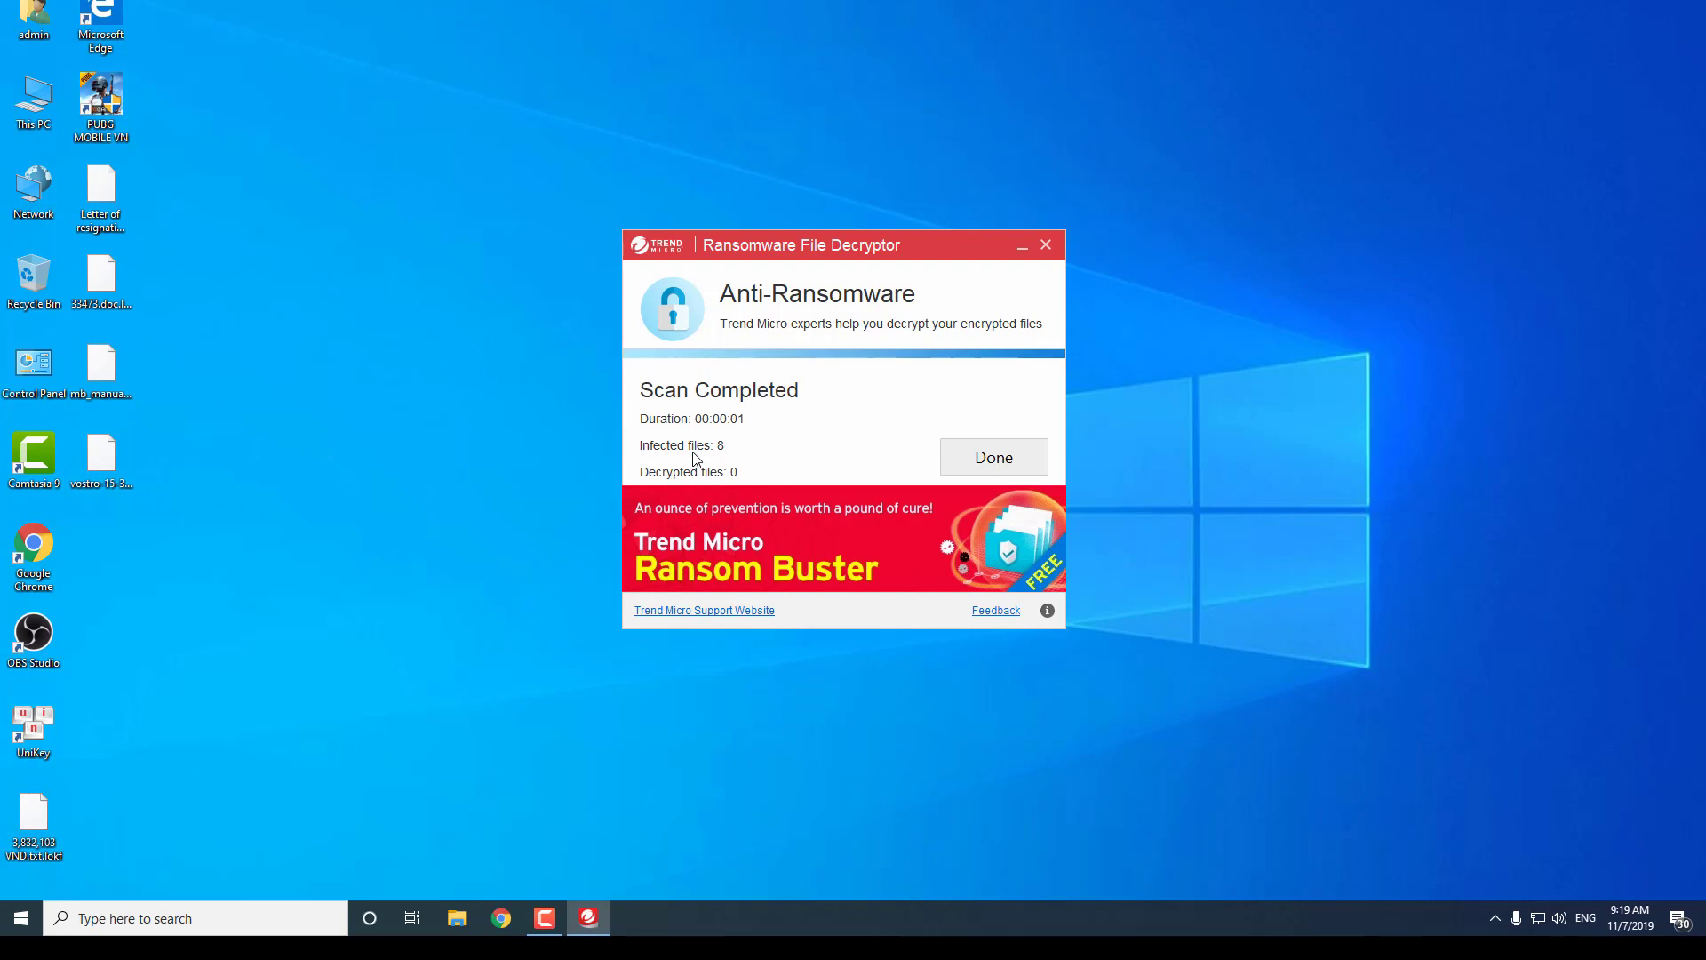
left_click(981, 461)
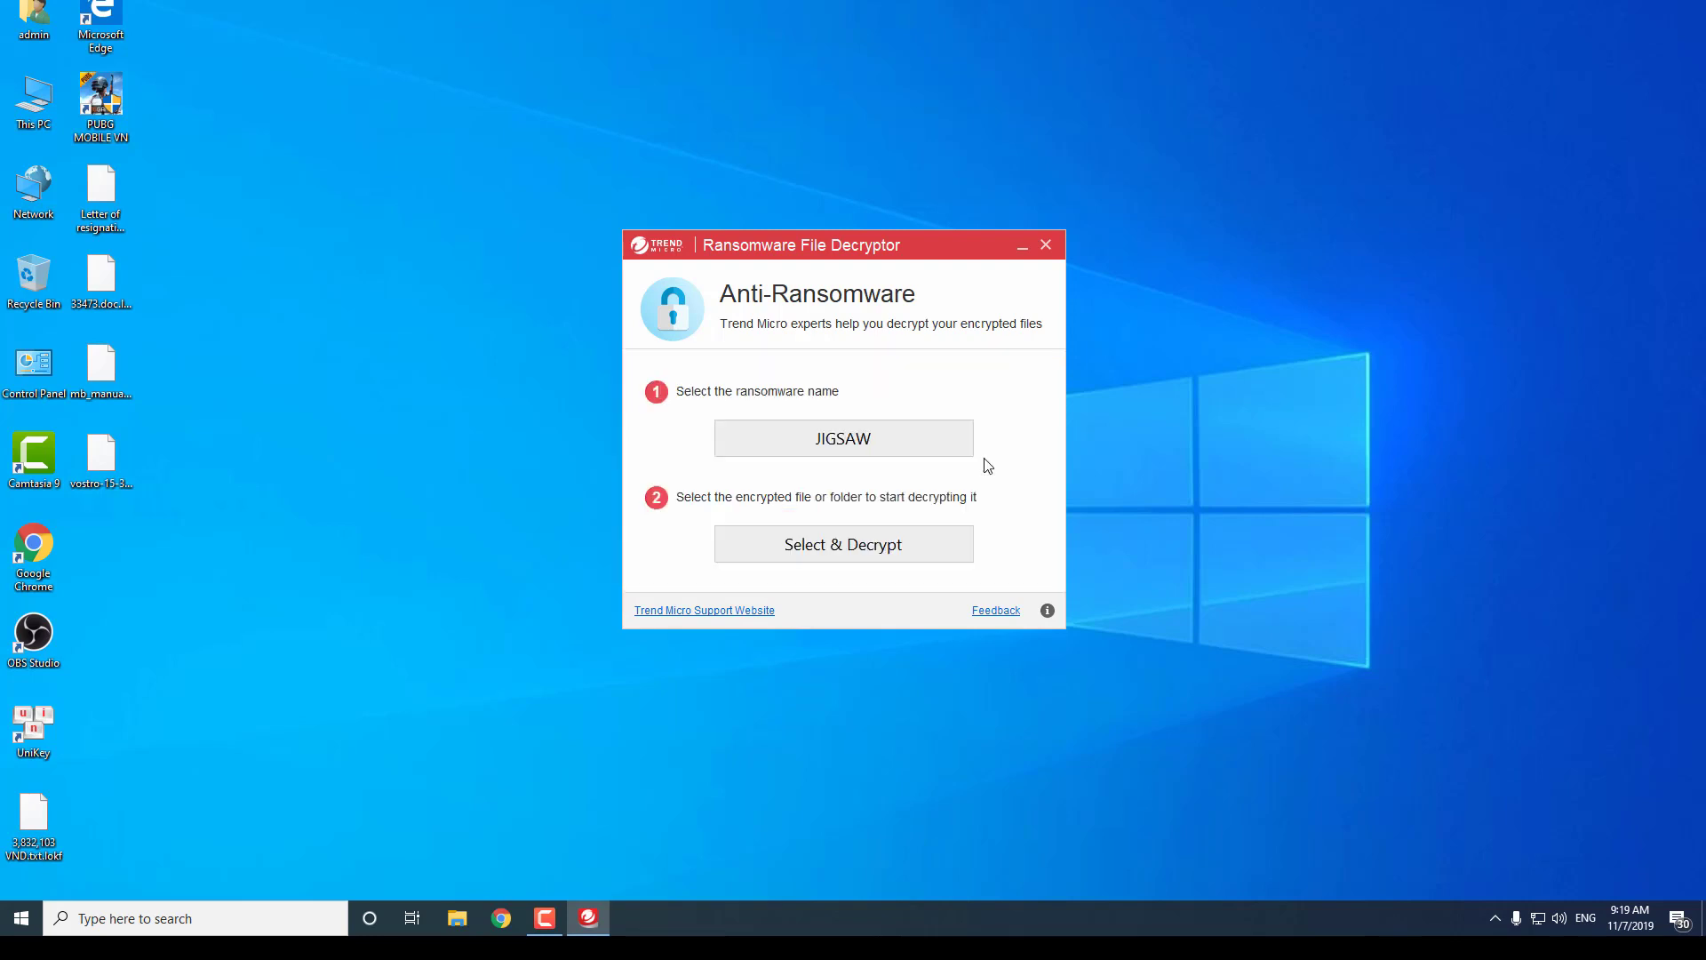
Step: Choose DXXD(V1) from the ransomware name list, run a decryption scan of the Desktop, and close the results
left_click(850, 438)
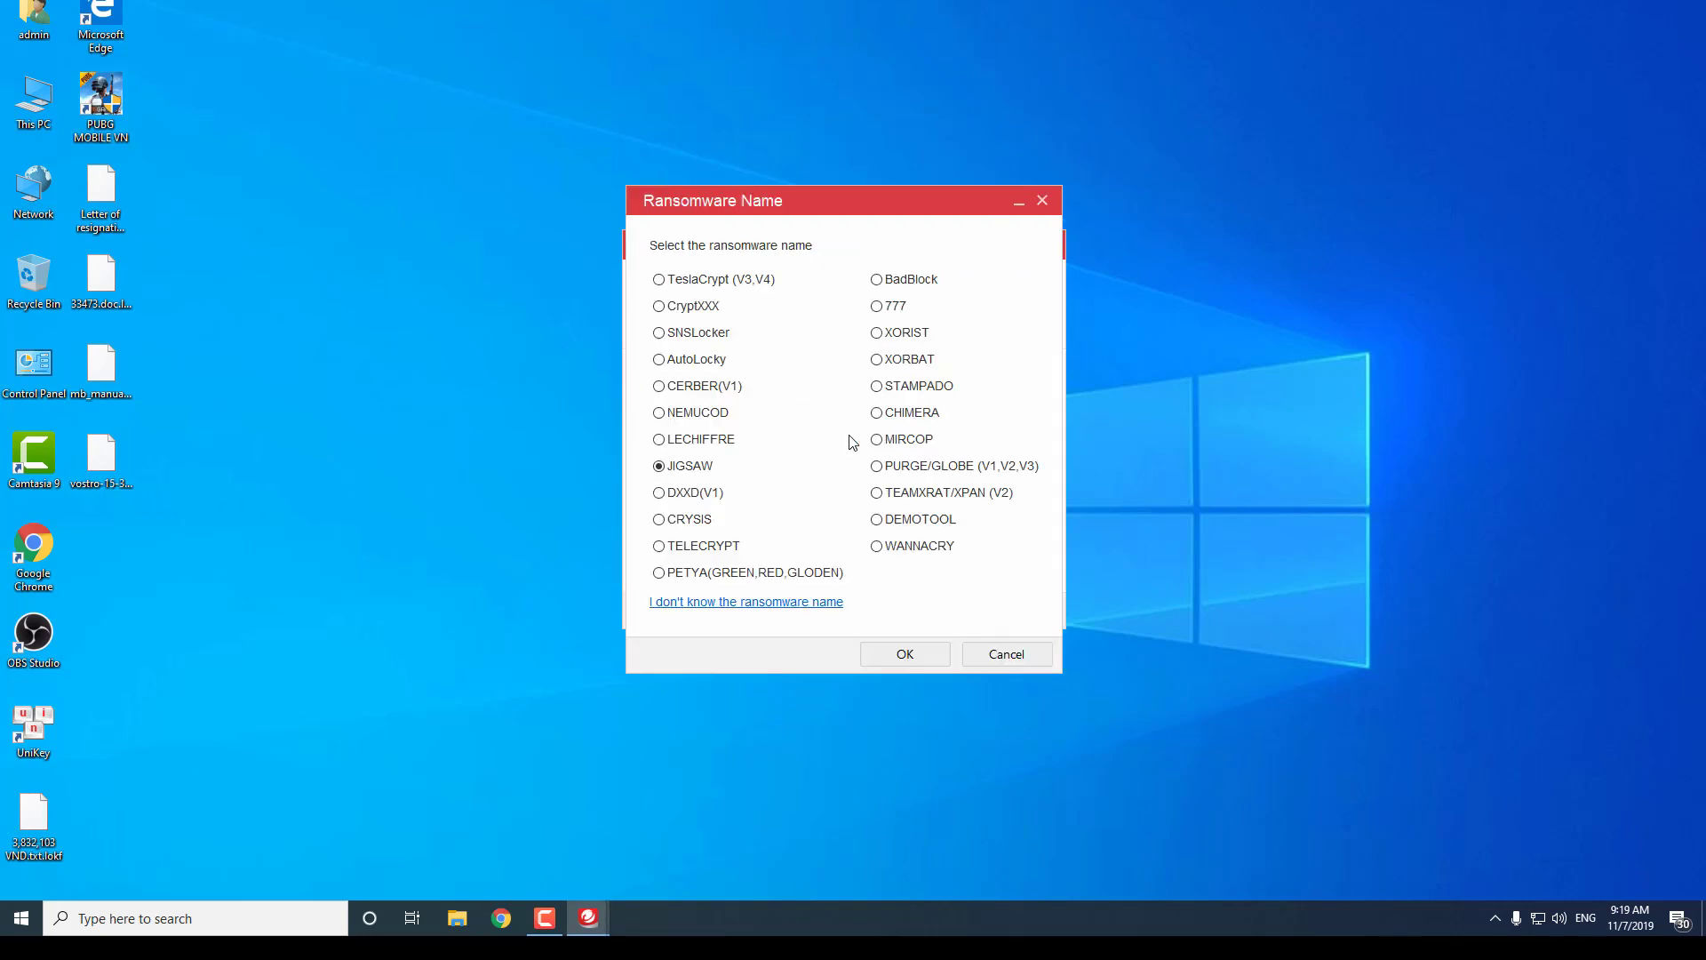
left_click(699, 496)
left_click(900, 653)
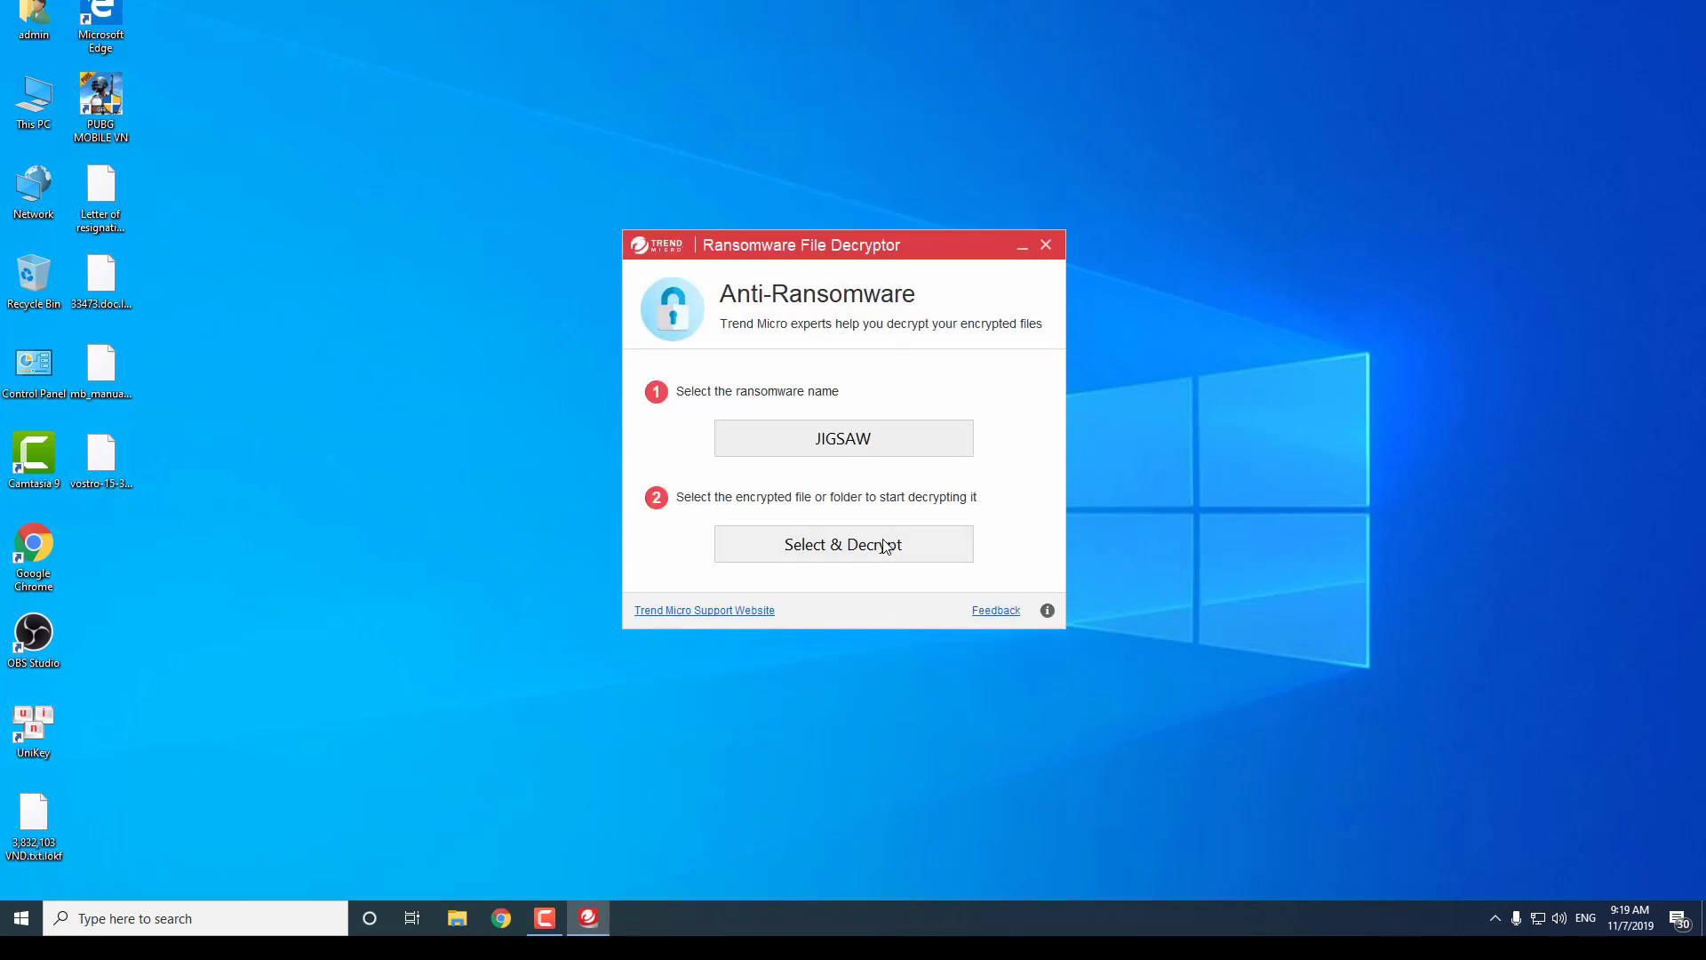
left_click(886, 546)
left_click_drag(979, 432, 981, 365)
left_click(760, 361)
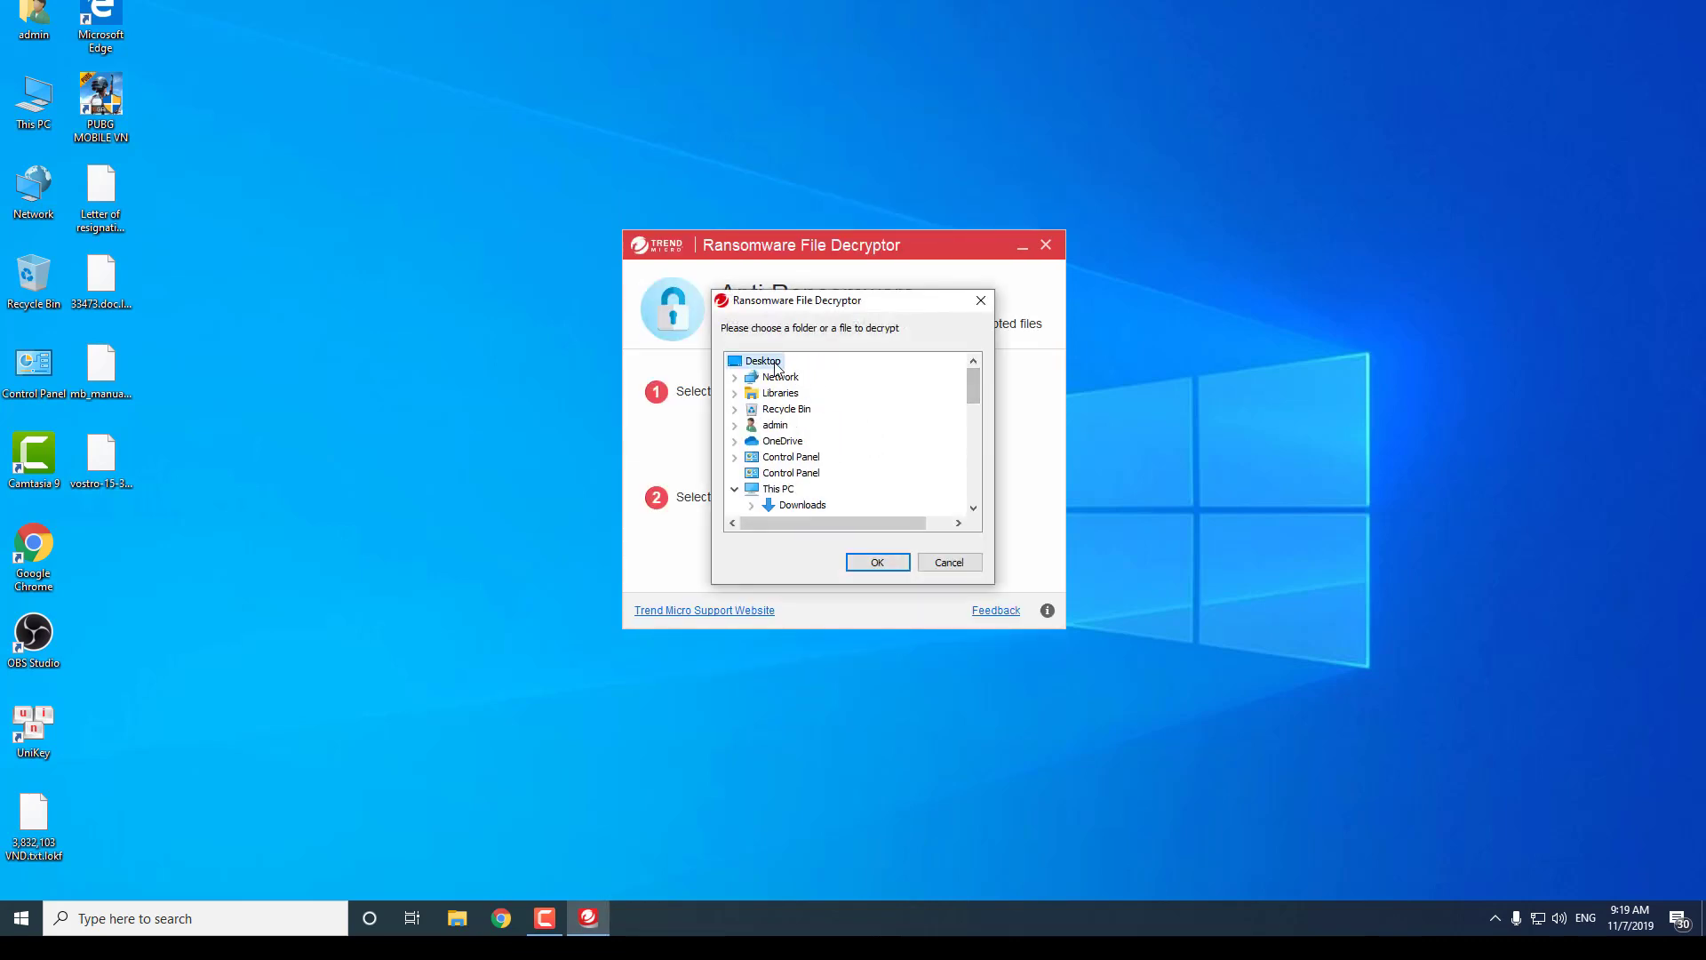
left_click(885, 562)
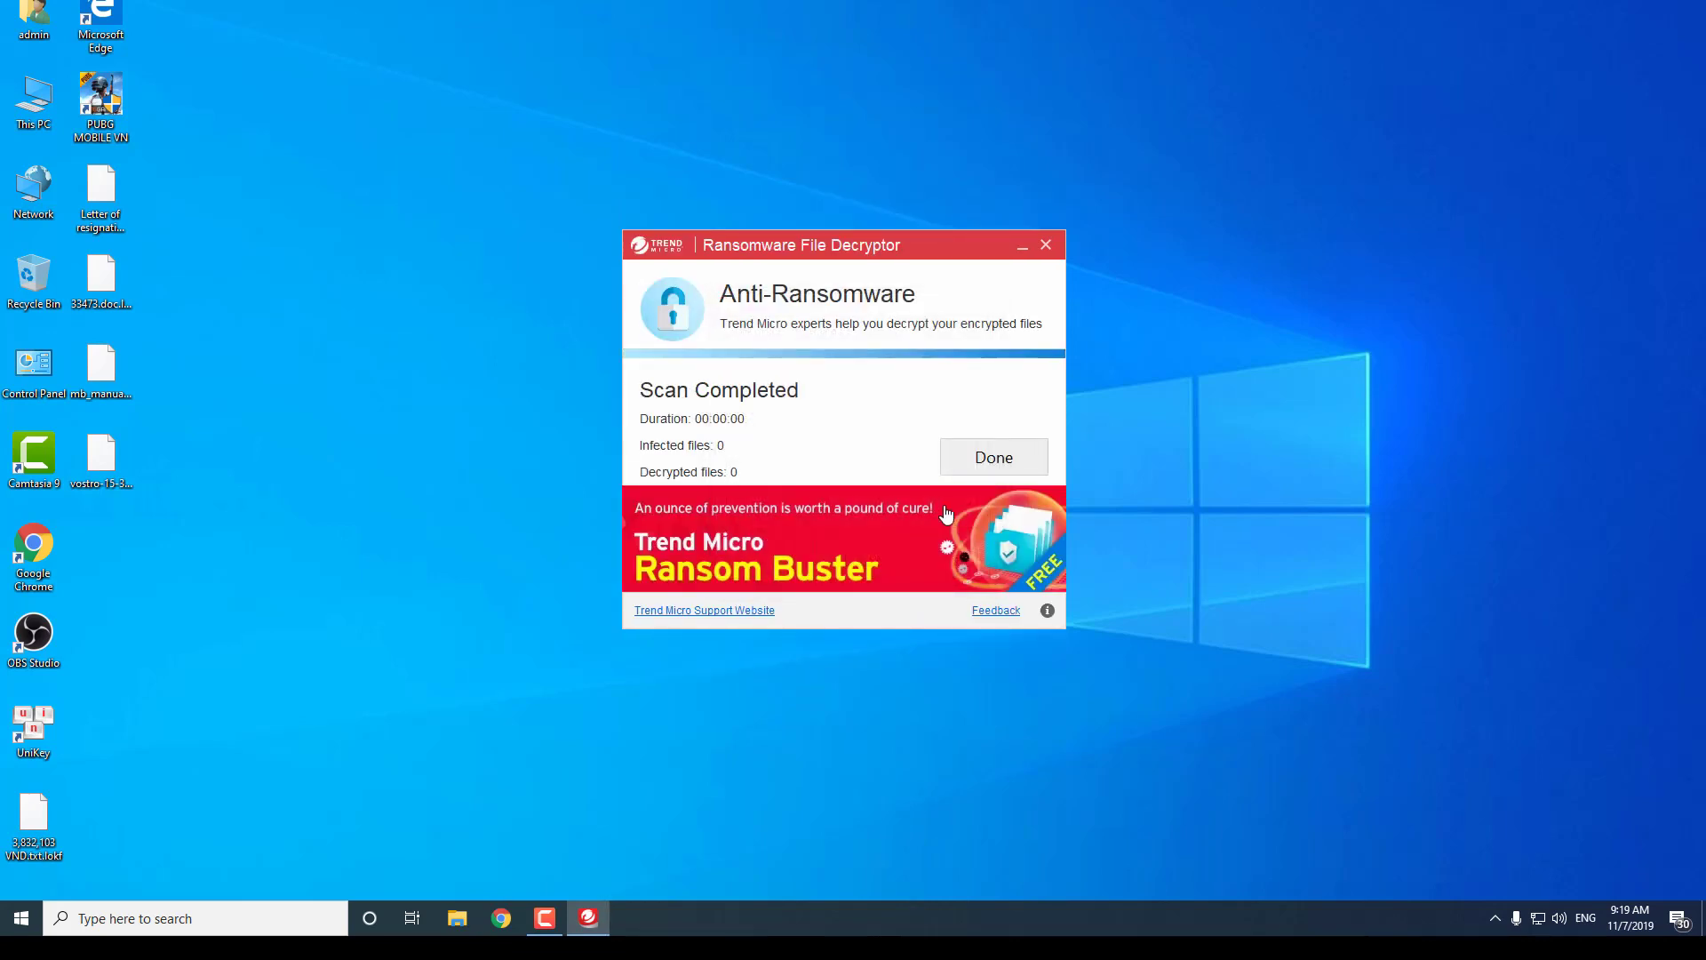
left_click(978, 466)
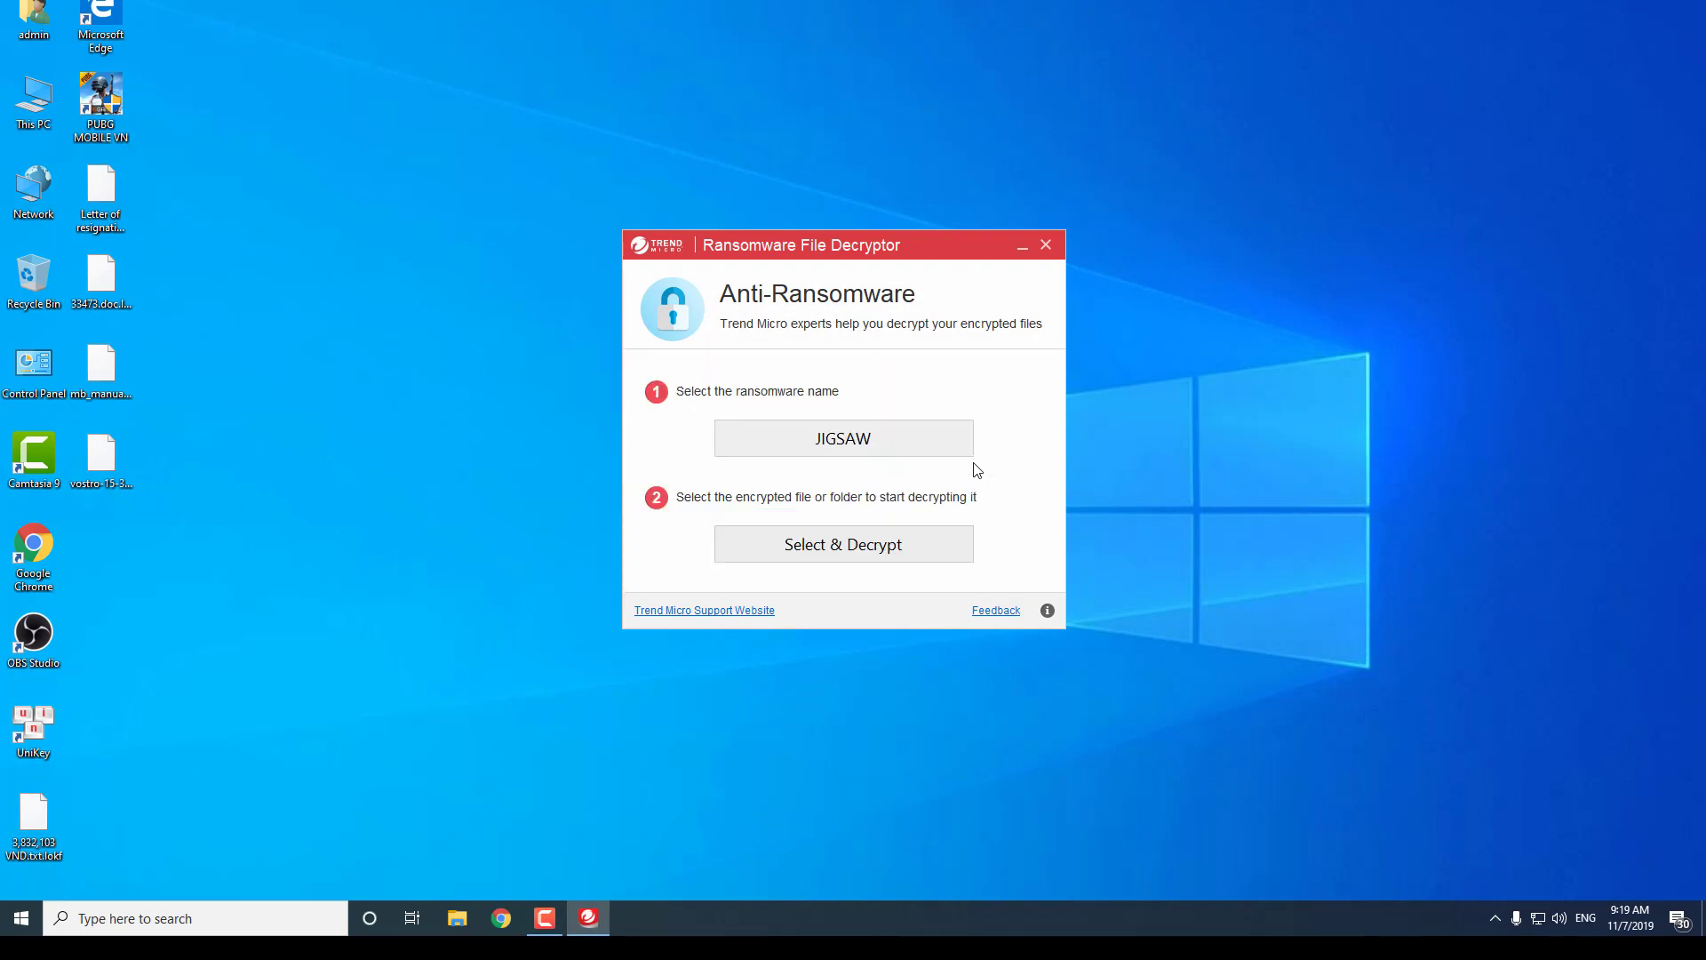
Step: Reopen and confirm the ransomware name selection, run another decryption scan of the Desktop, and close the results
left_click(865, 443)
left_click(903, 654)
left_click(905, 537)
left_click_drag(980, 446, 974, 365)
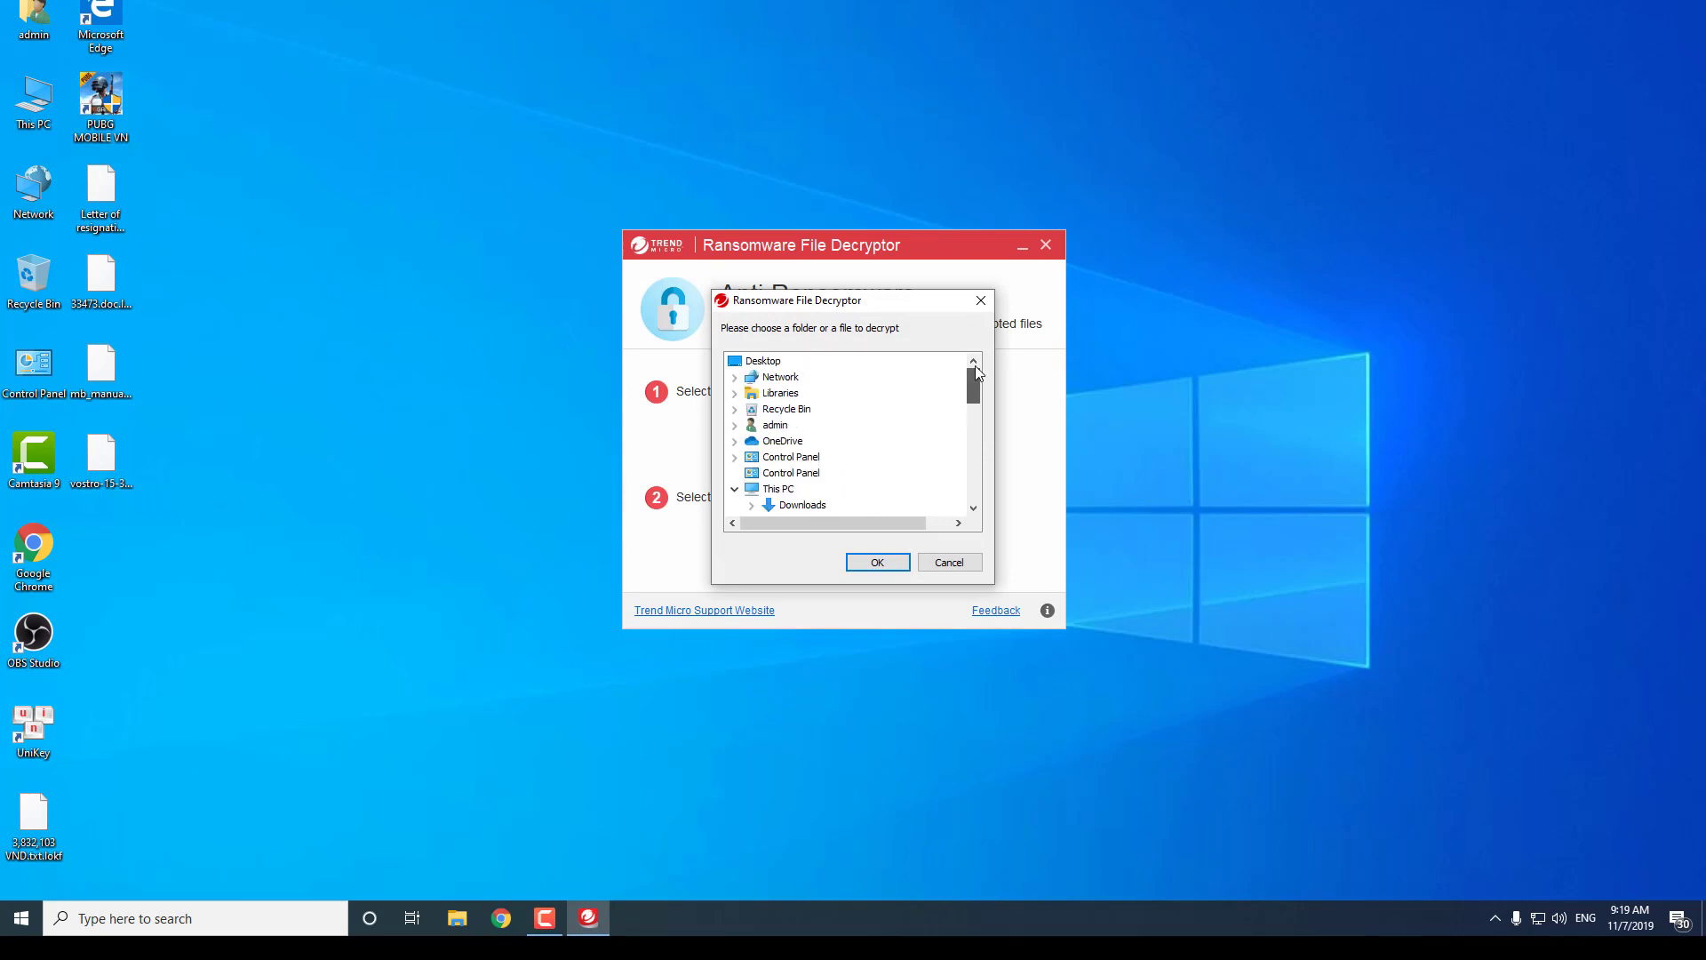
left_click(770, 360)
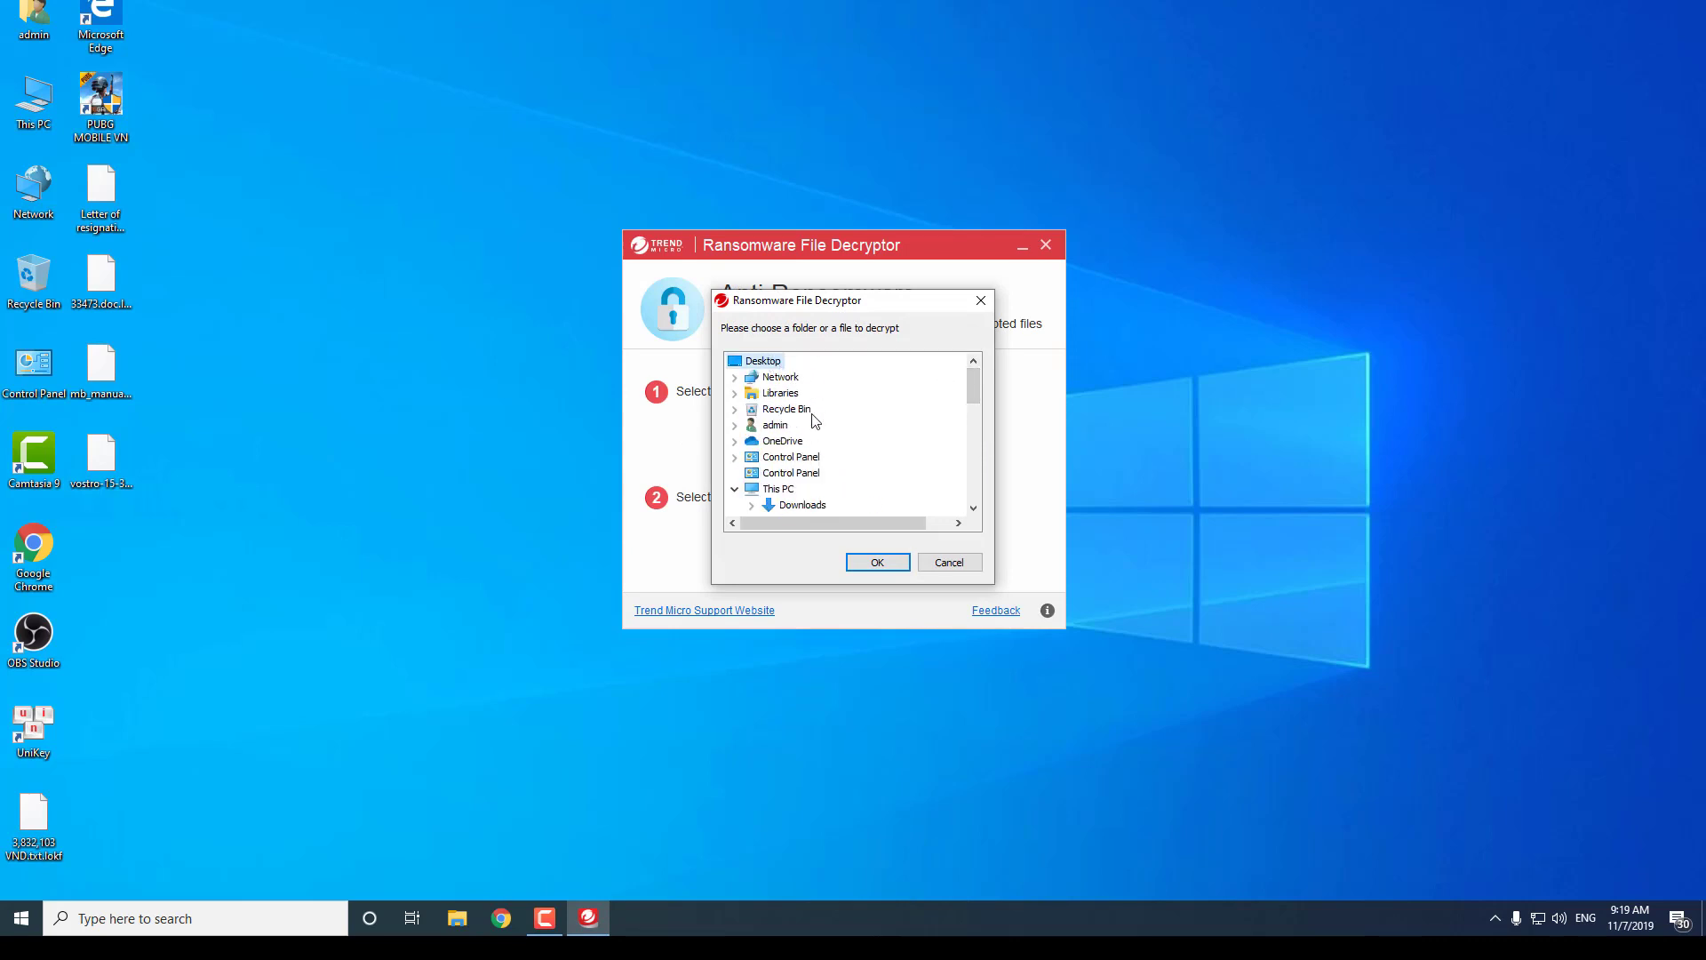
left_click(877, 563)
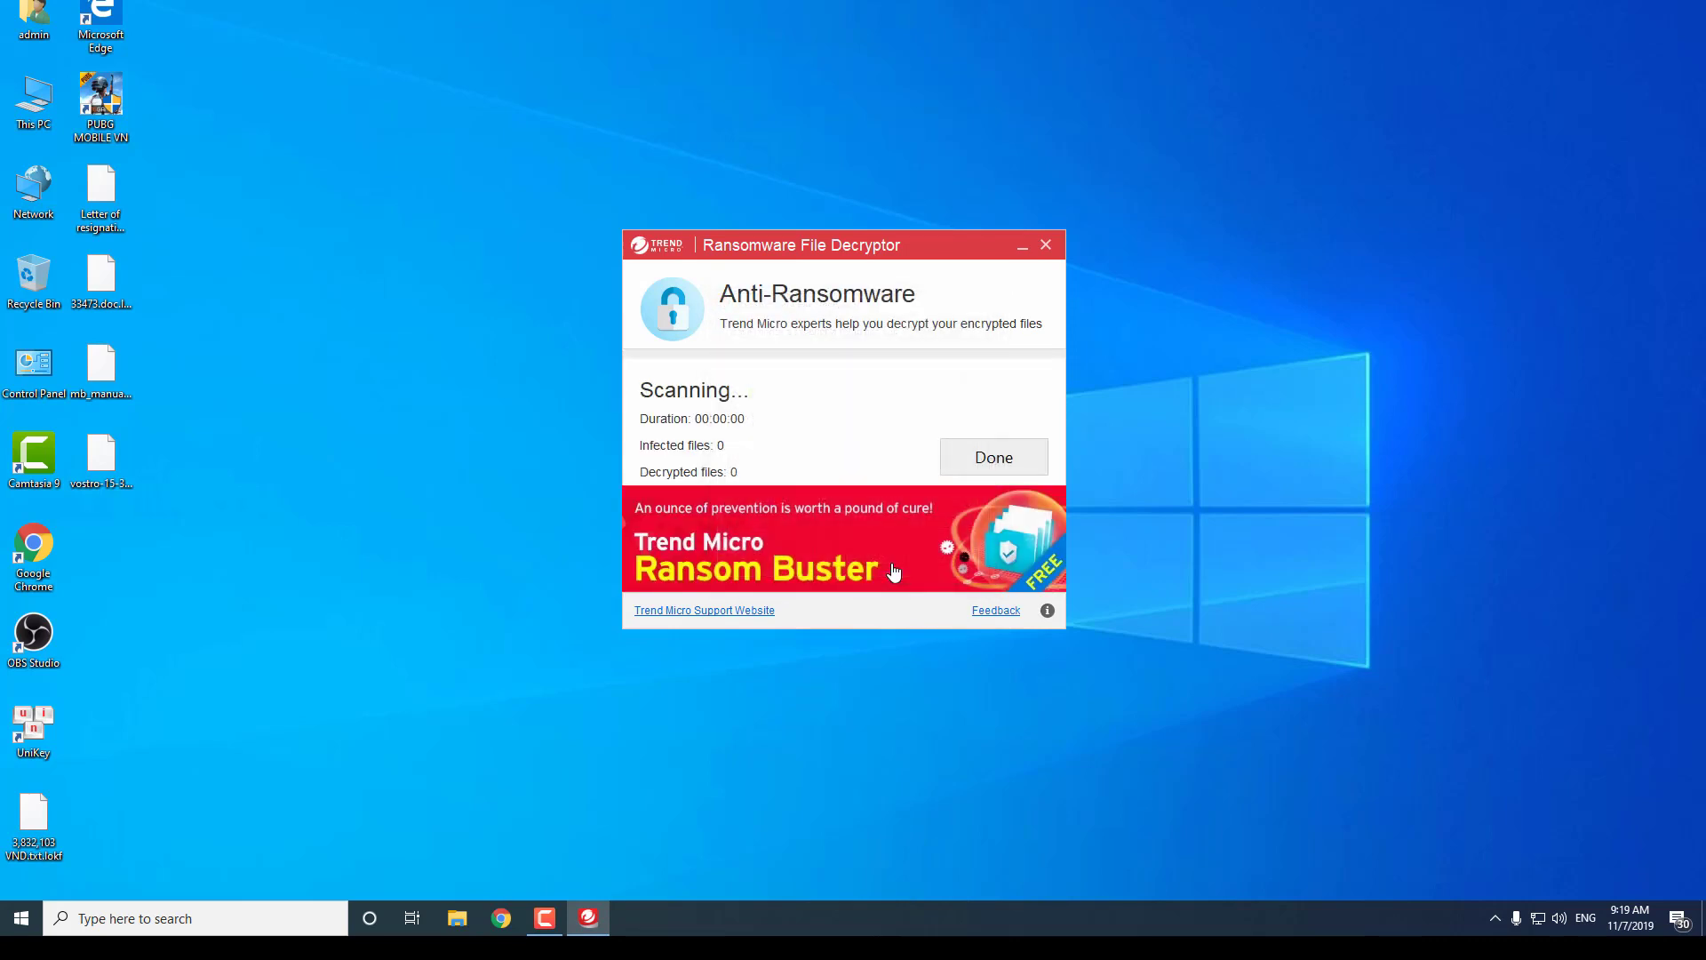
left_click(971, 464)
Step: Set the ransomware name to TELECRYPT and run a decryption scan
left_click(851, 443)
left_click(658, 545)
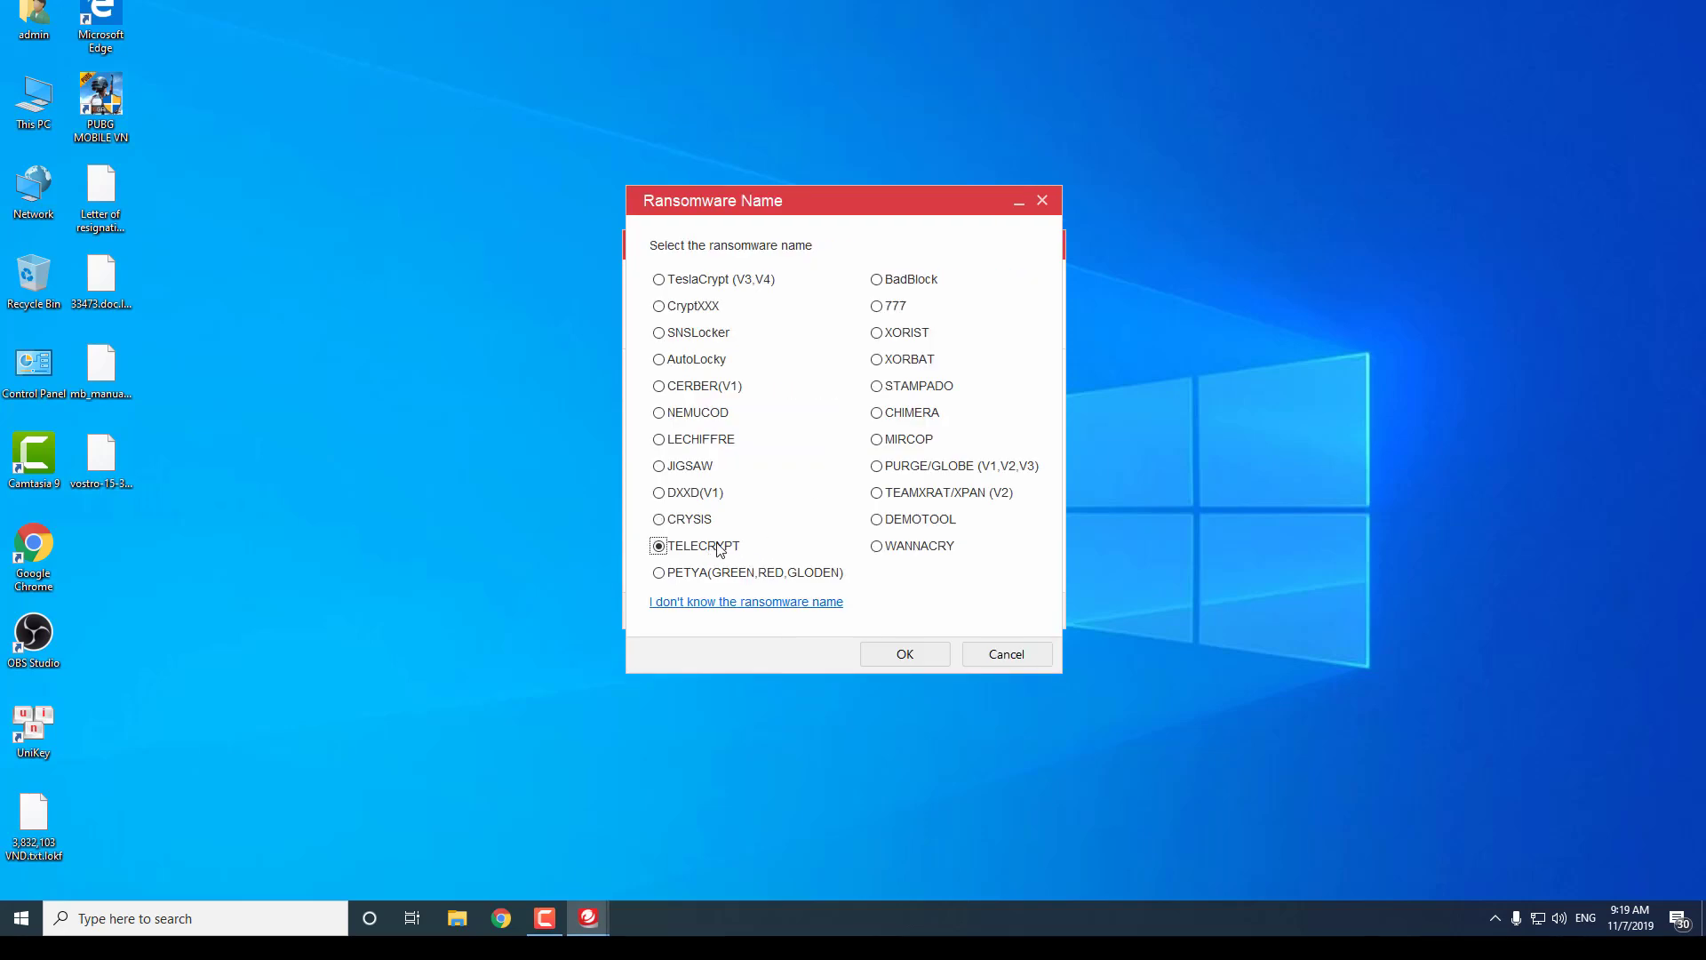
left_click(903, 653)
left_click(898, 542)
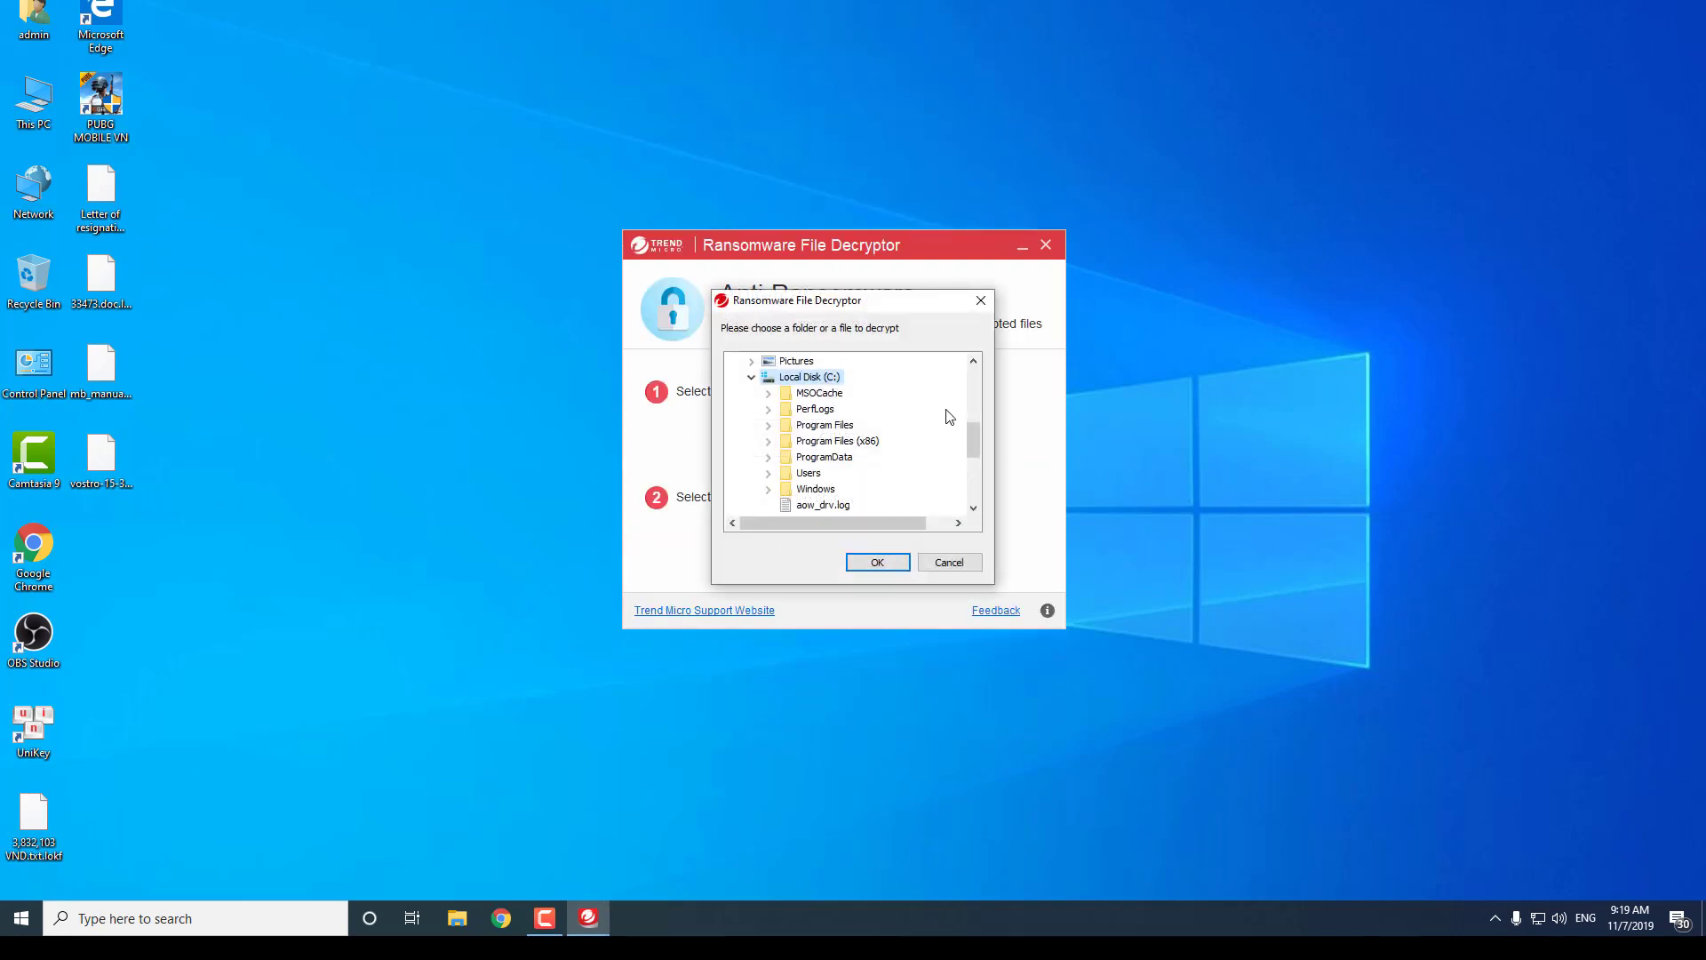
left_click(878, 561)
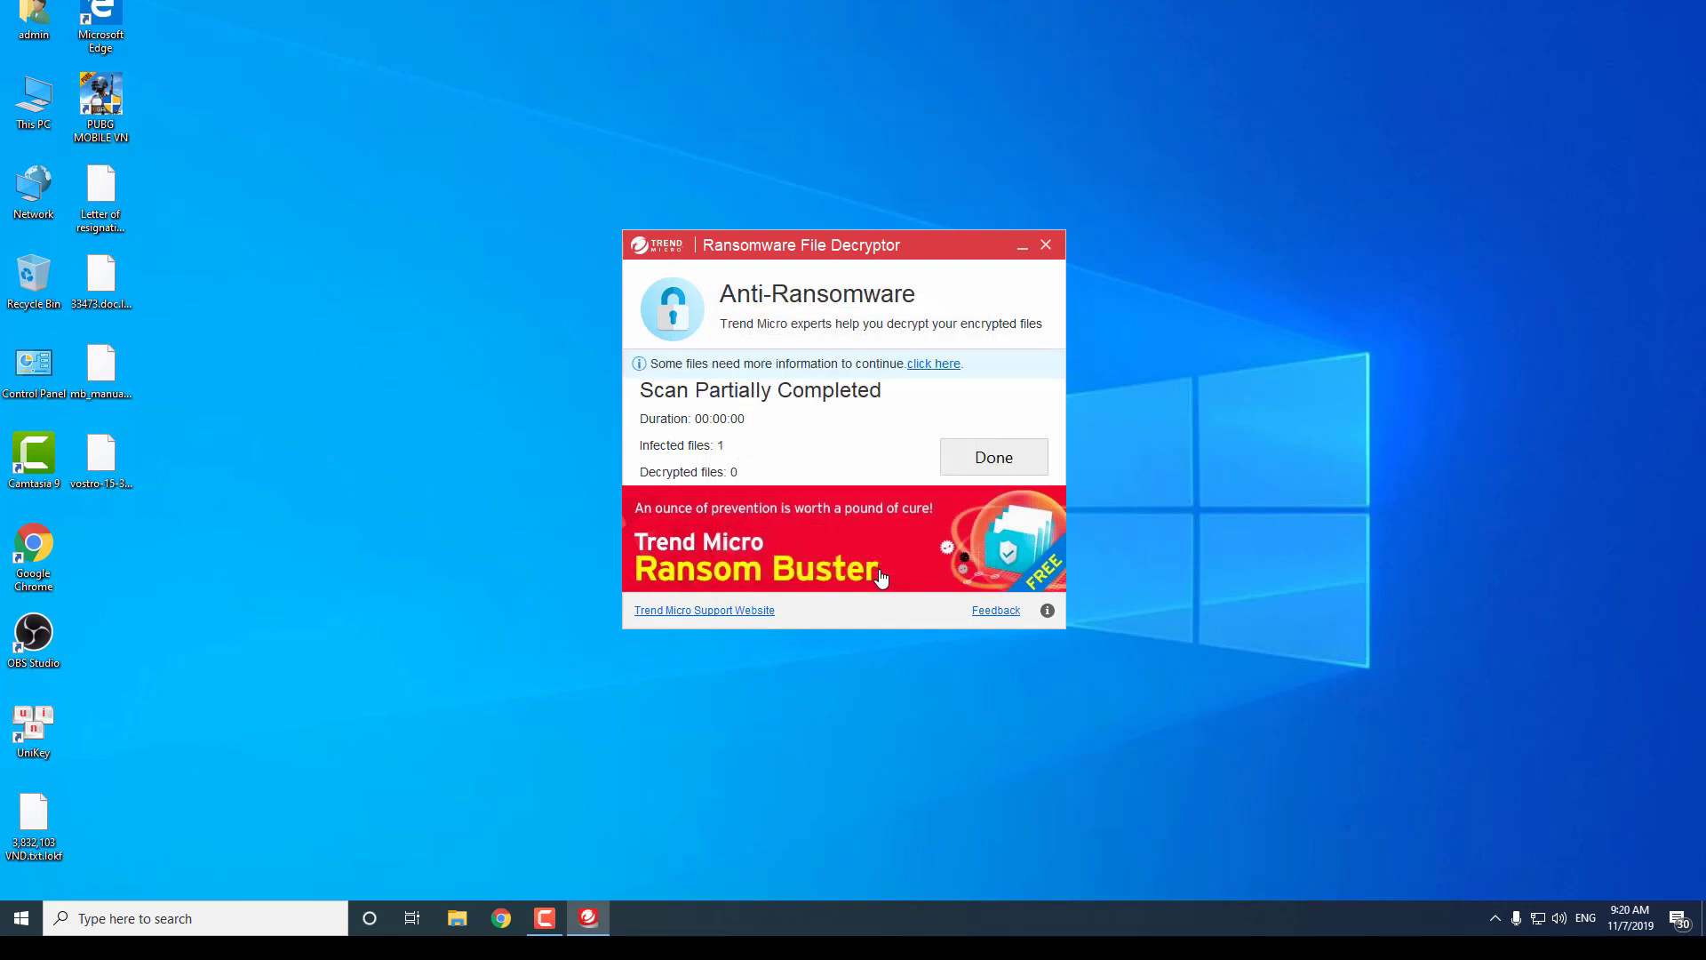
Step: Open the request for more file information and choose 3,832,103 VND.txt.lokf as both the infected and the non-infected file
left_click(940, 366)
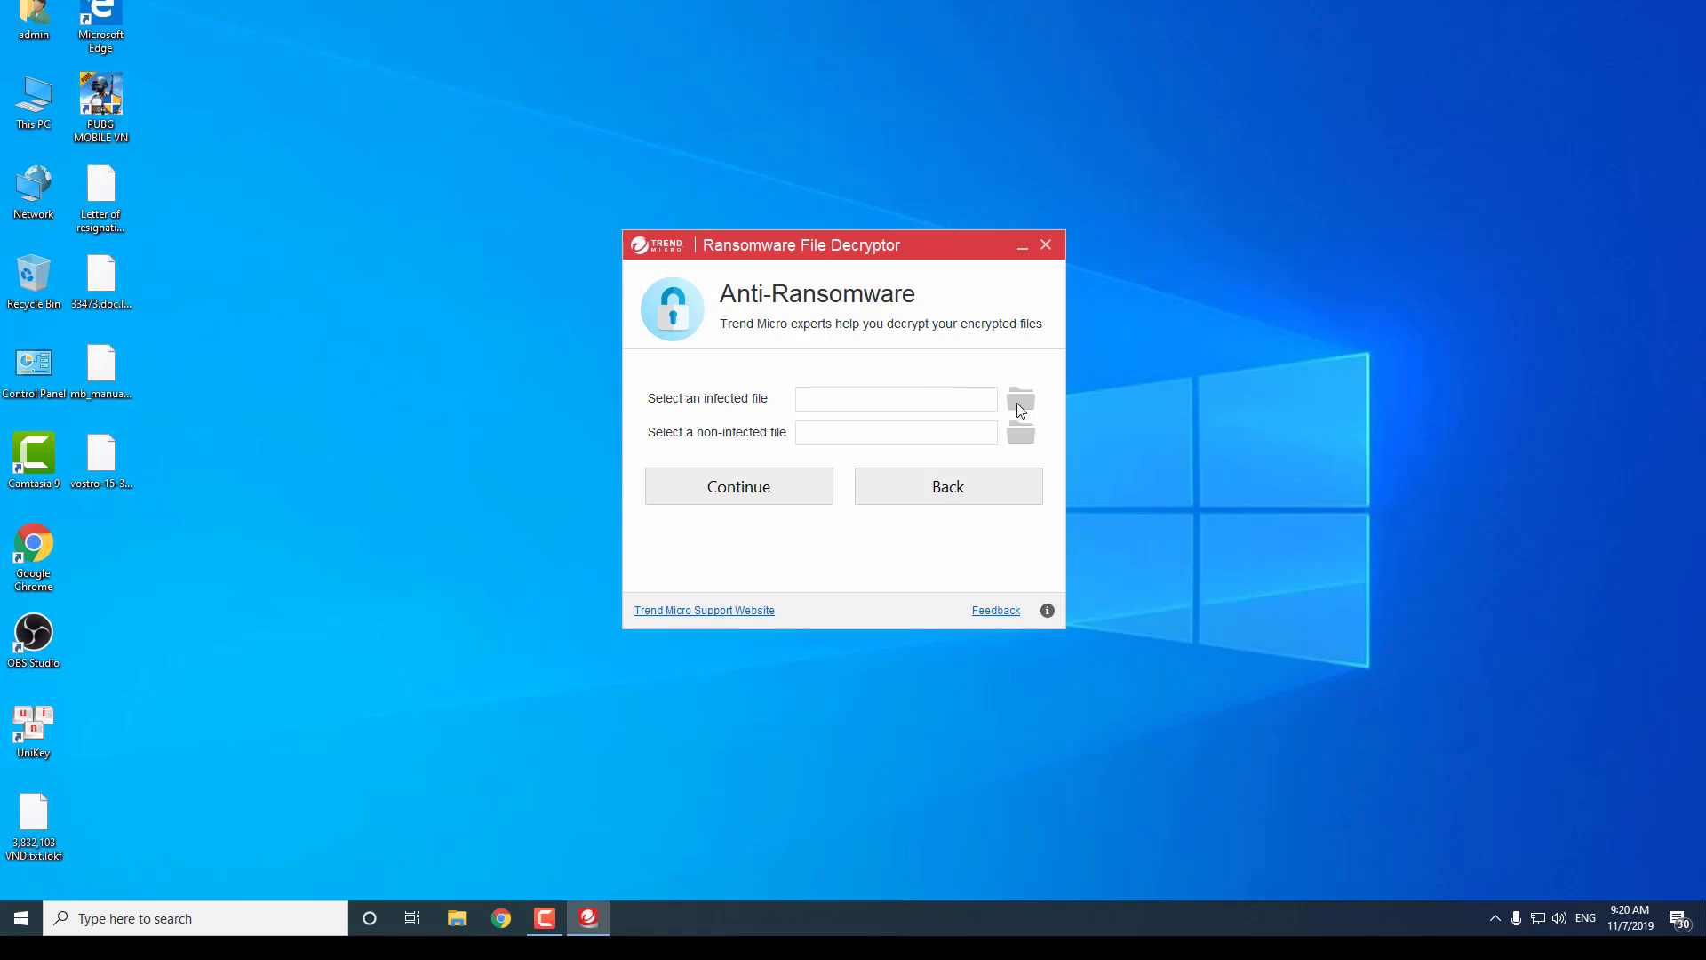
left_click(1022, 400)
left_click(254, 101)
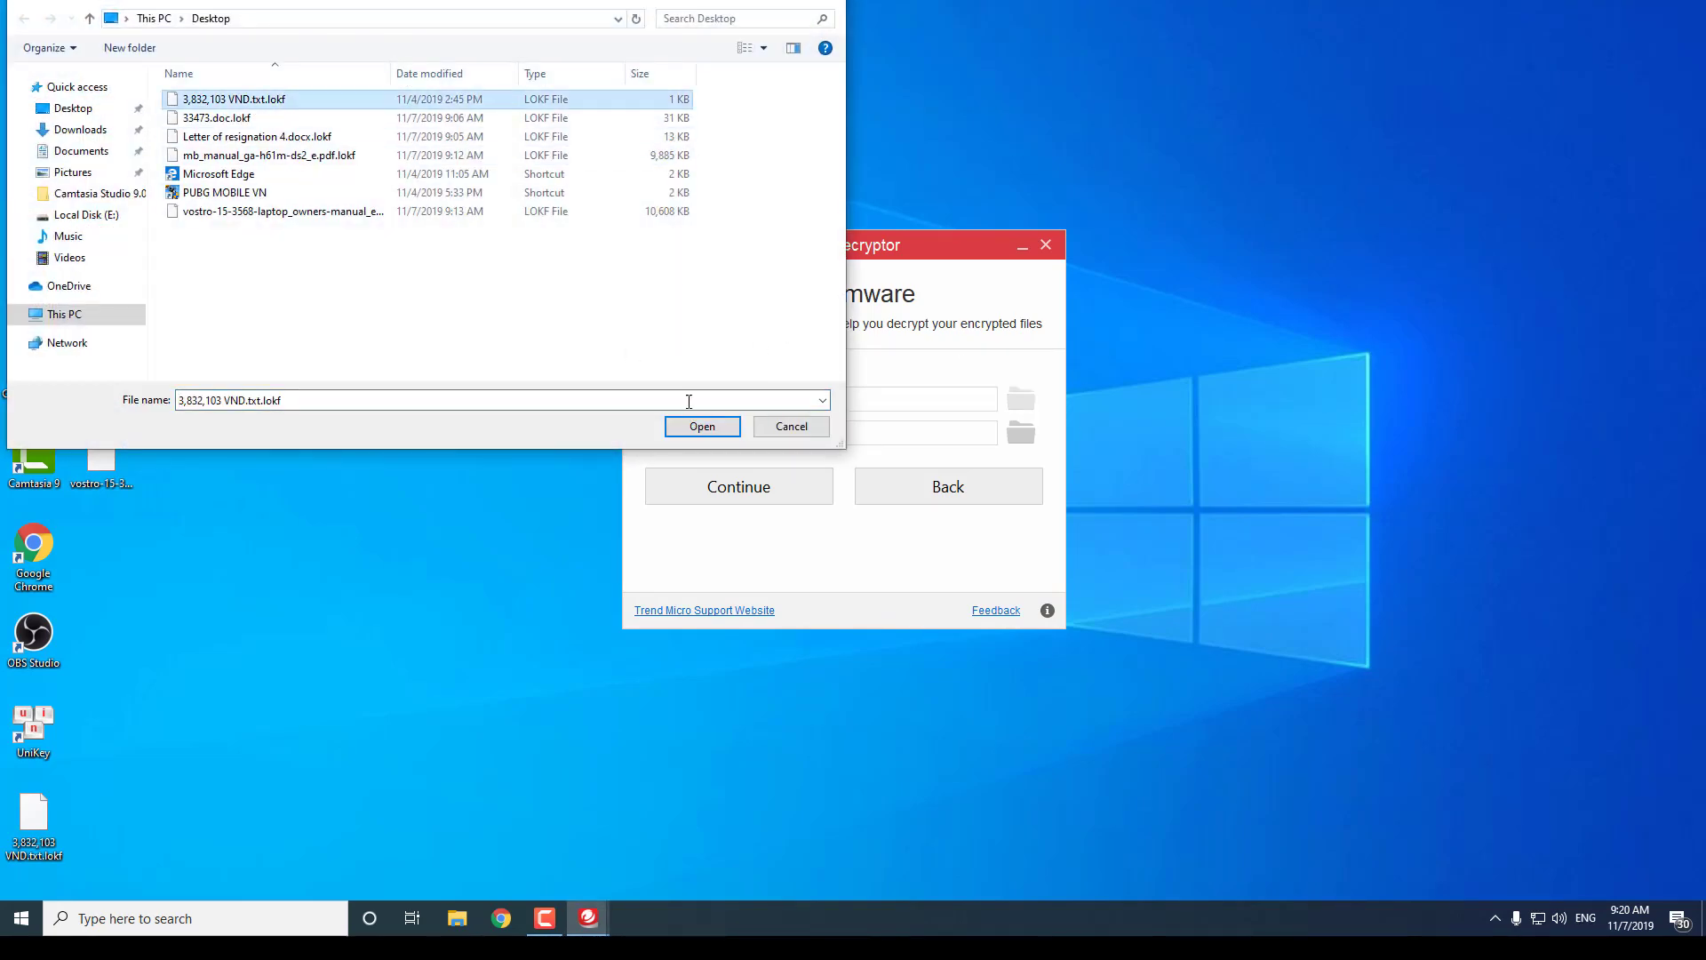
left_click(702, 427)
left_click(1021, 433)
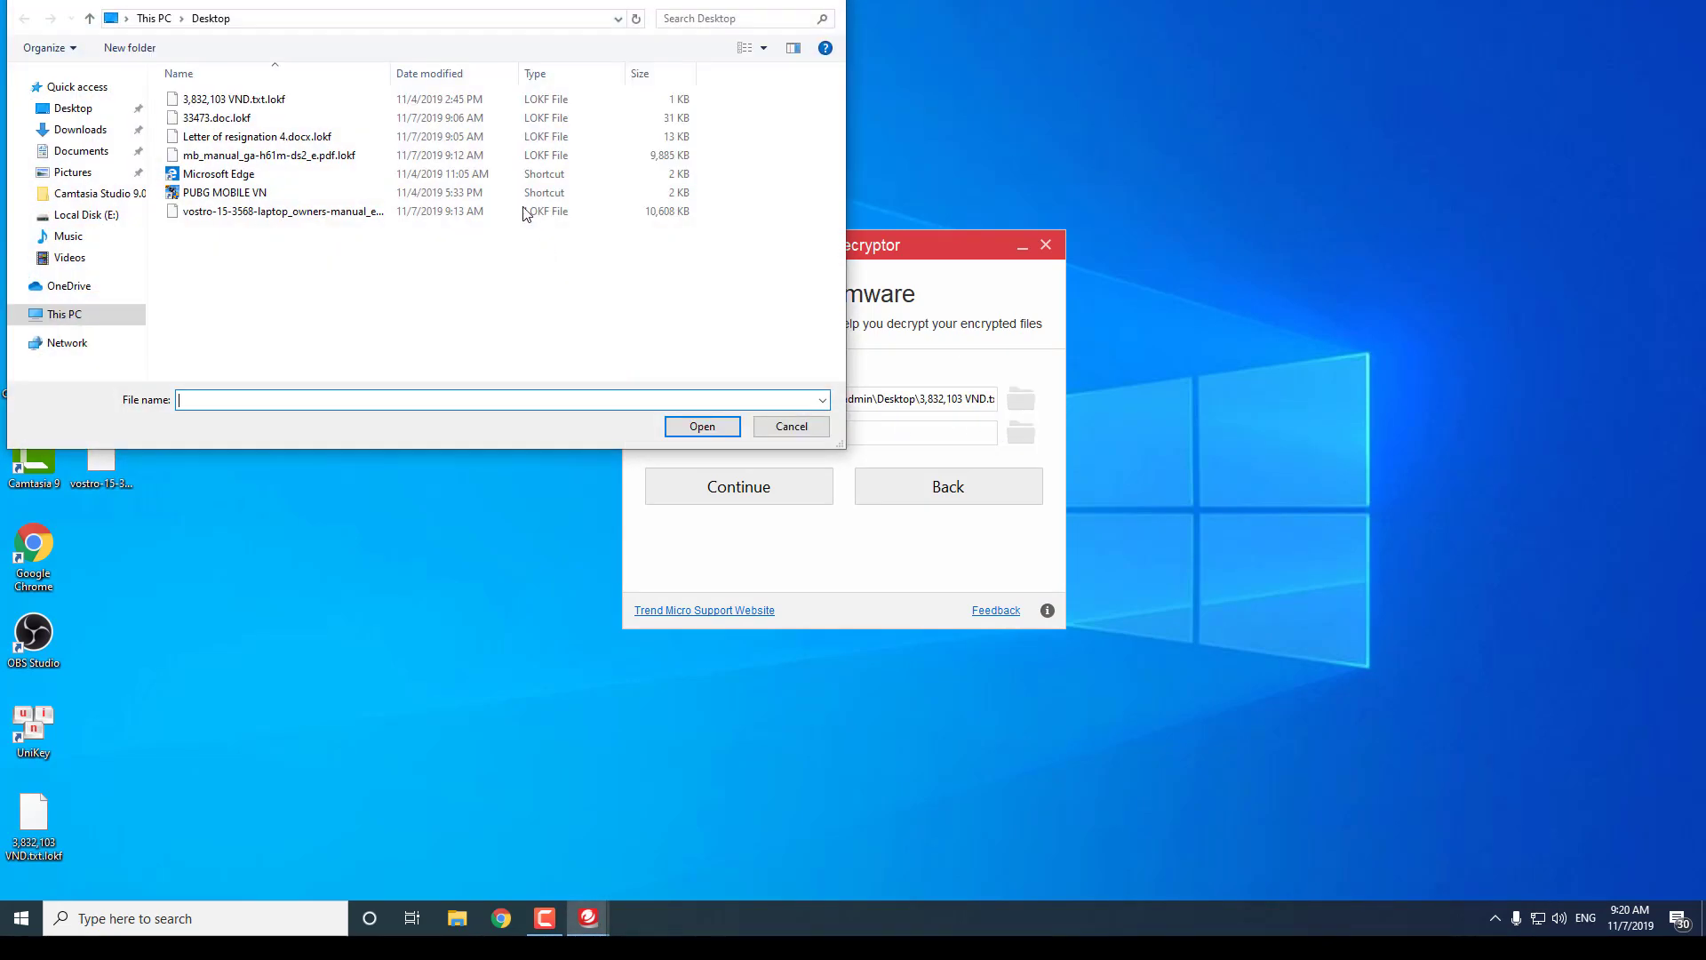
left_click(267, 99)
left_click(703, 426)
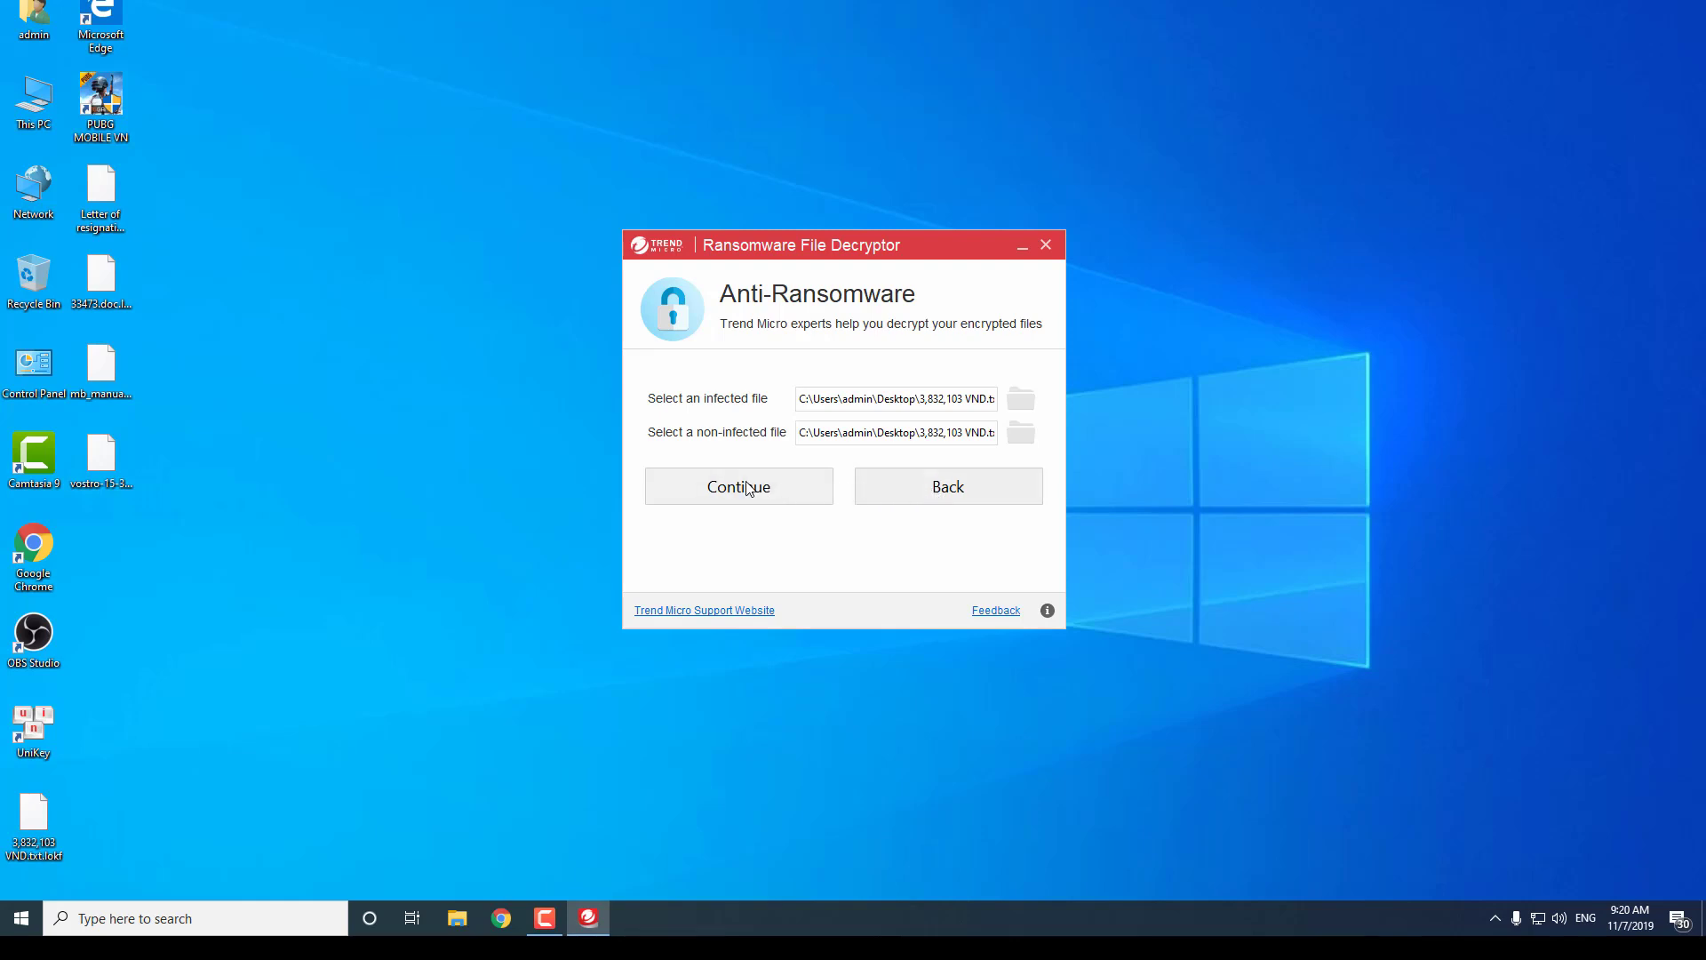
Step: Refresh the desktop and change the non-infected file to Letter of resignation 4.docx.lokf
right_click(409, 286)
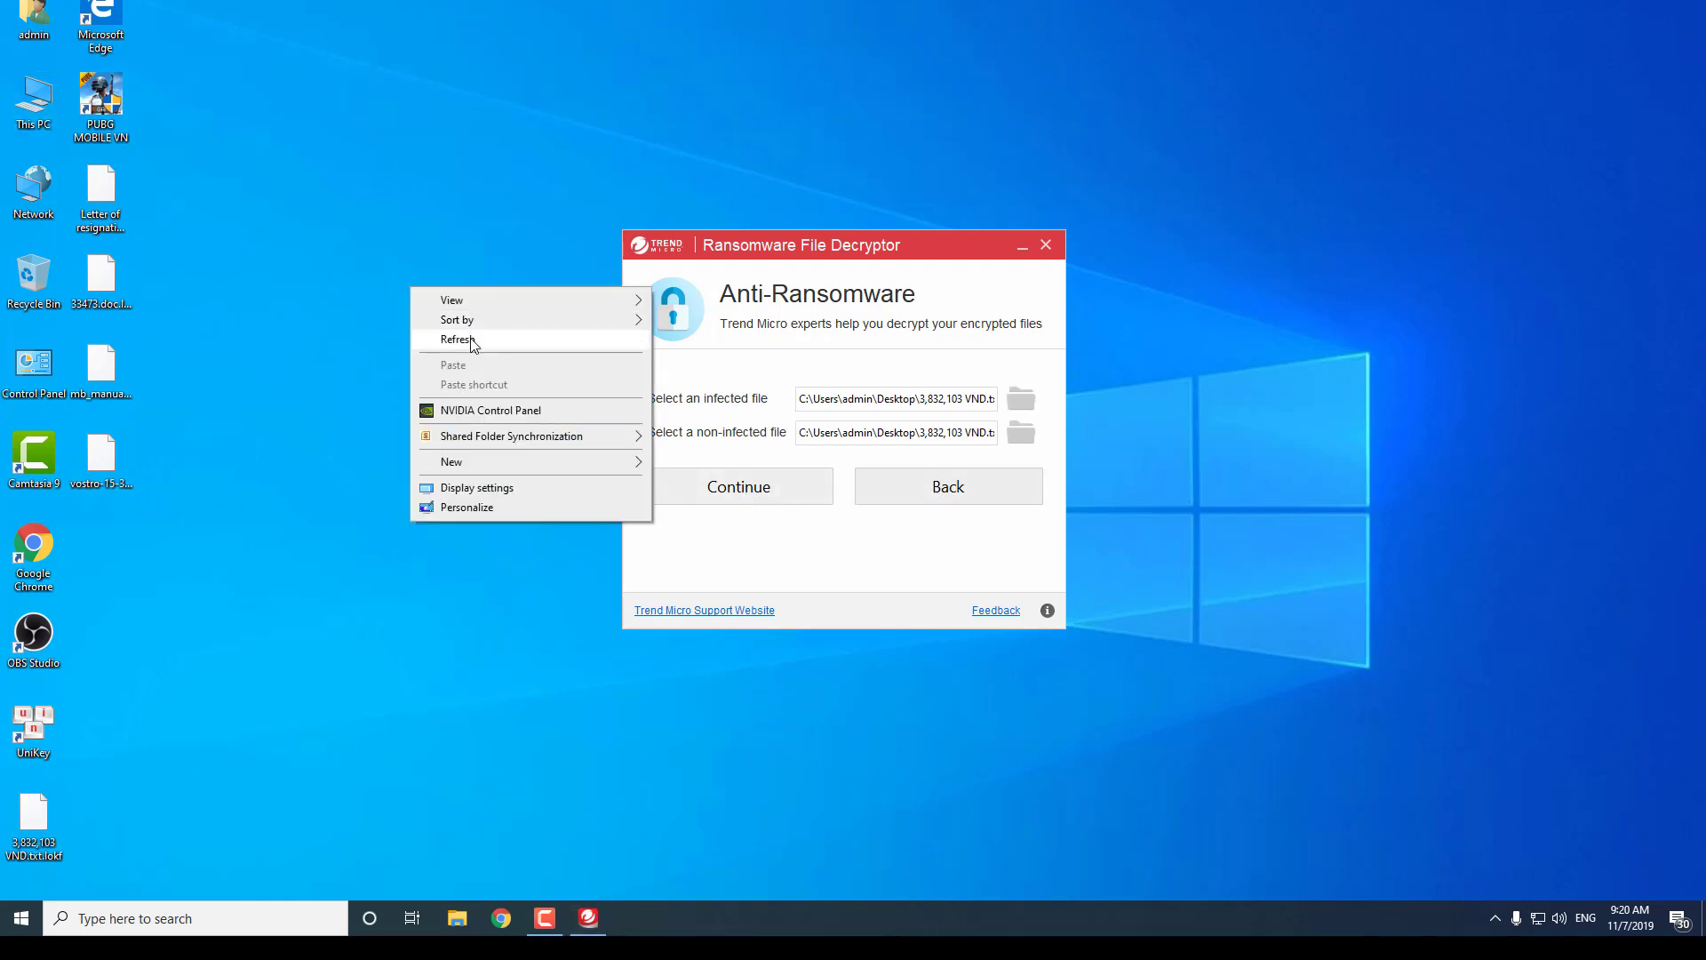
left_click(558, 333)
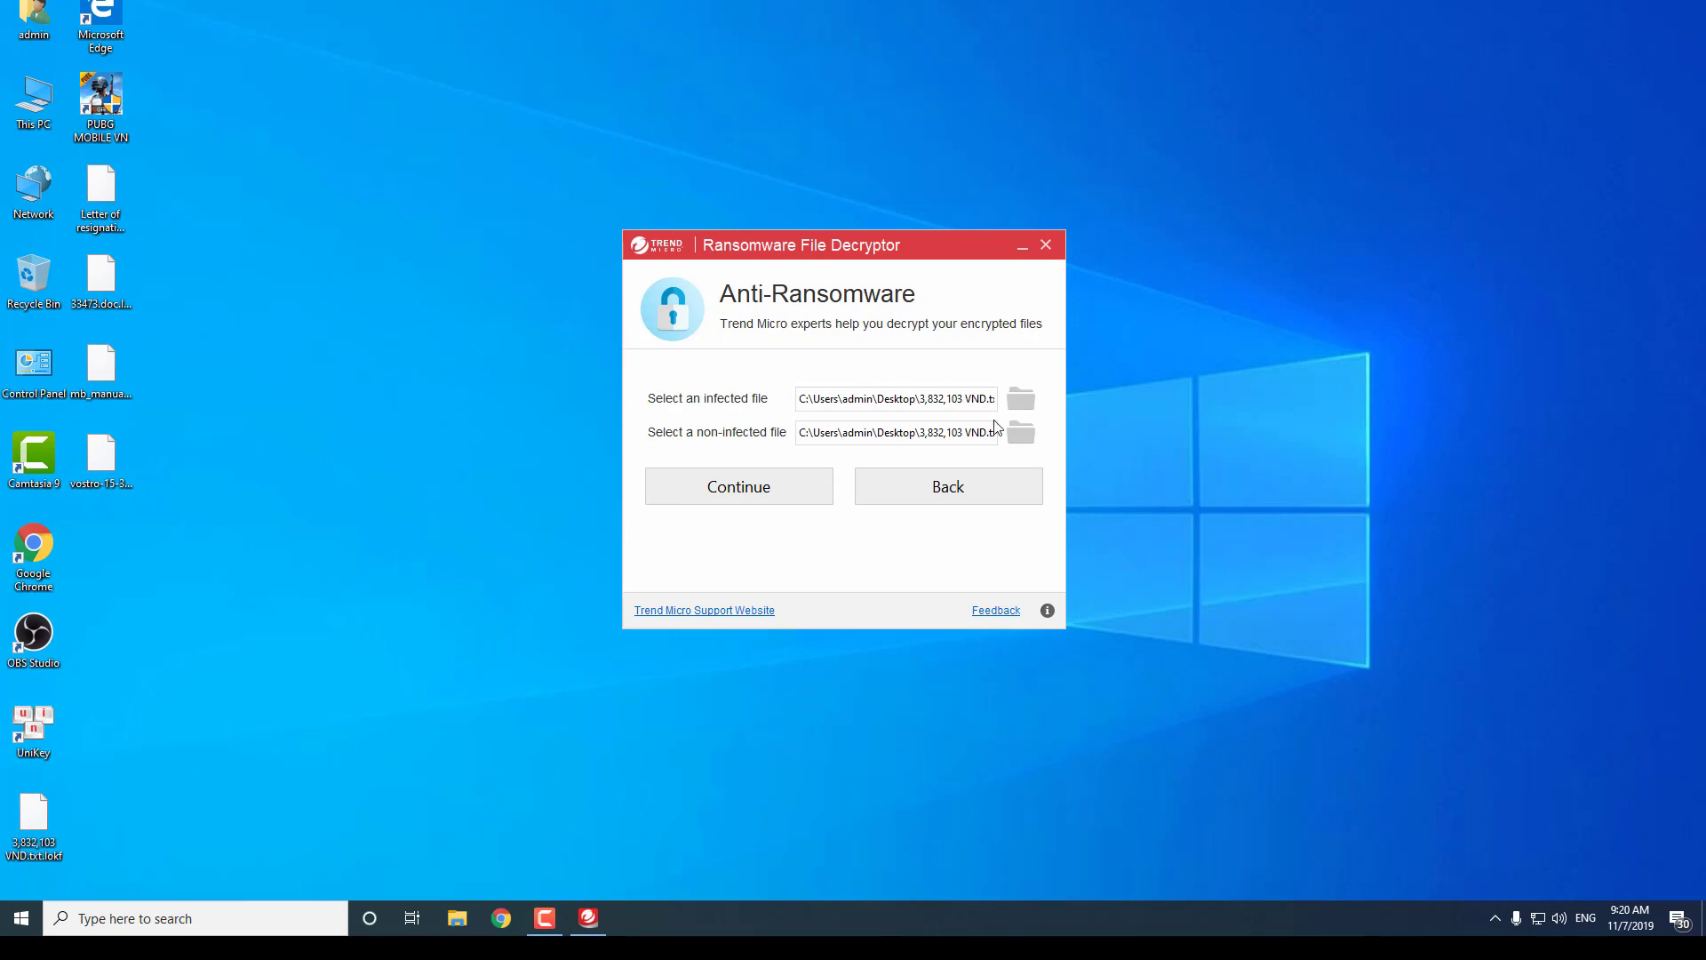
left_click(1020, 433)
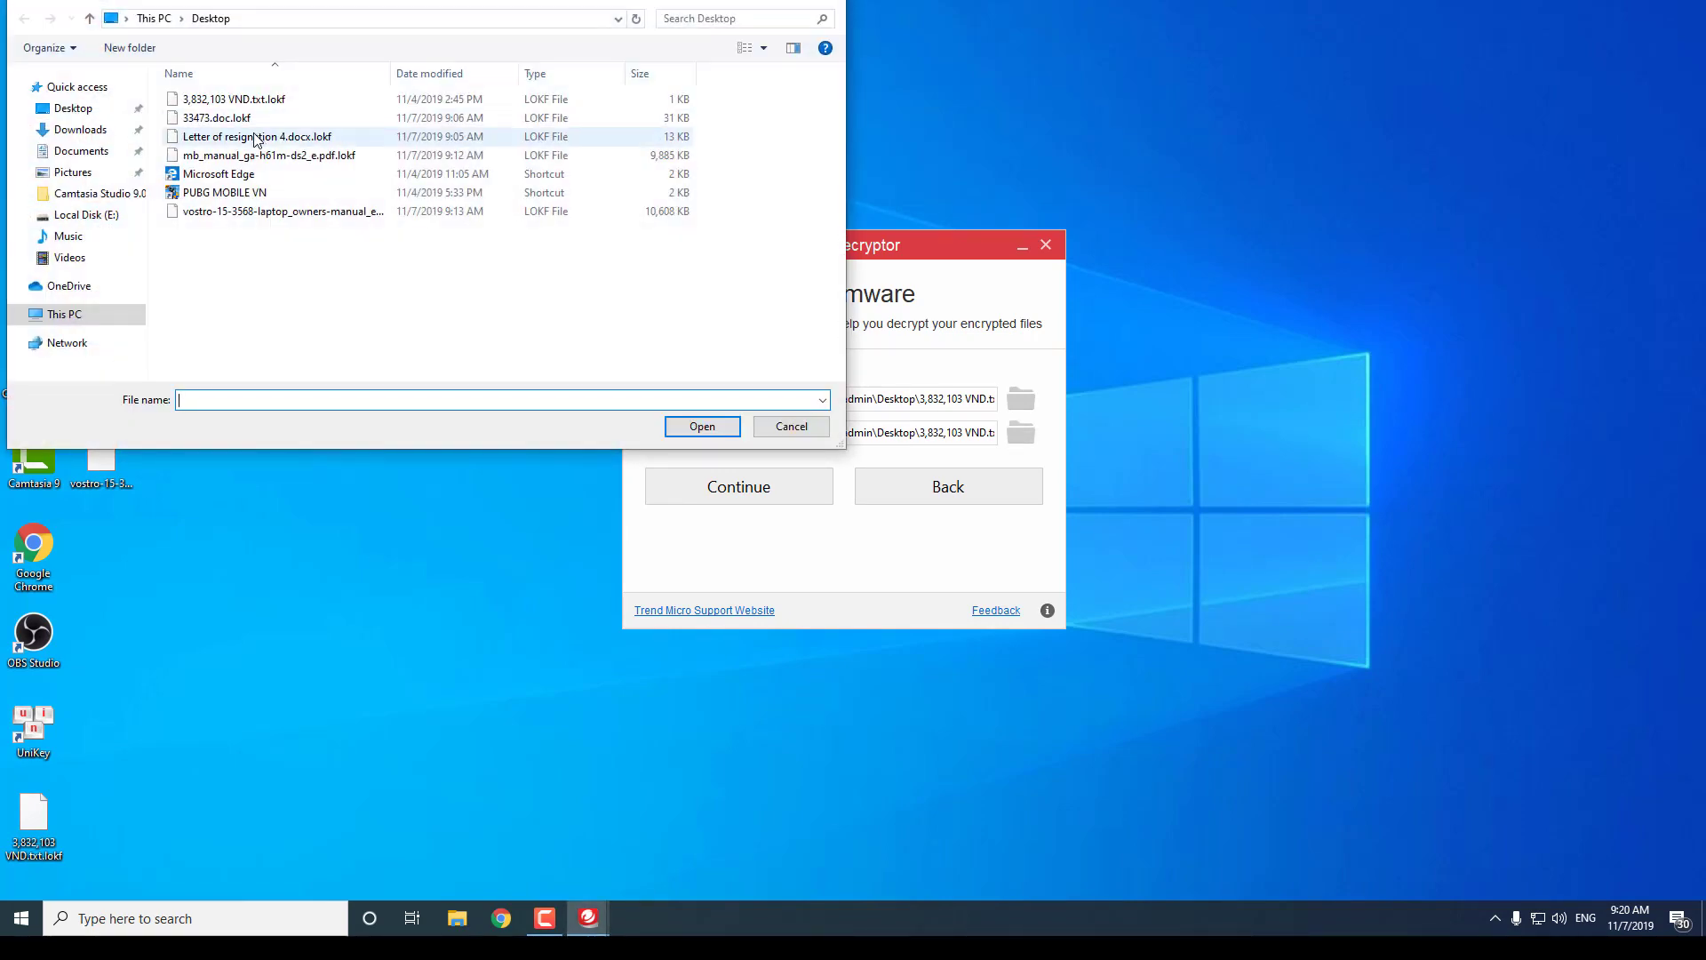
left_click(256, 139)
left_click(702, 425)
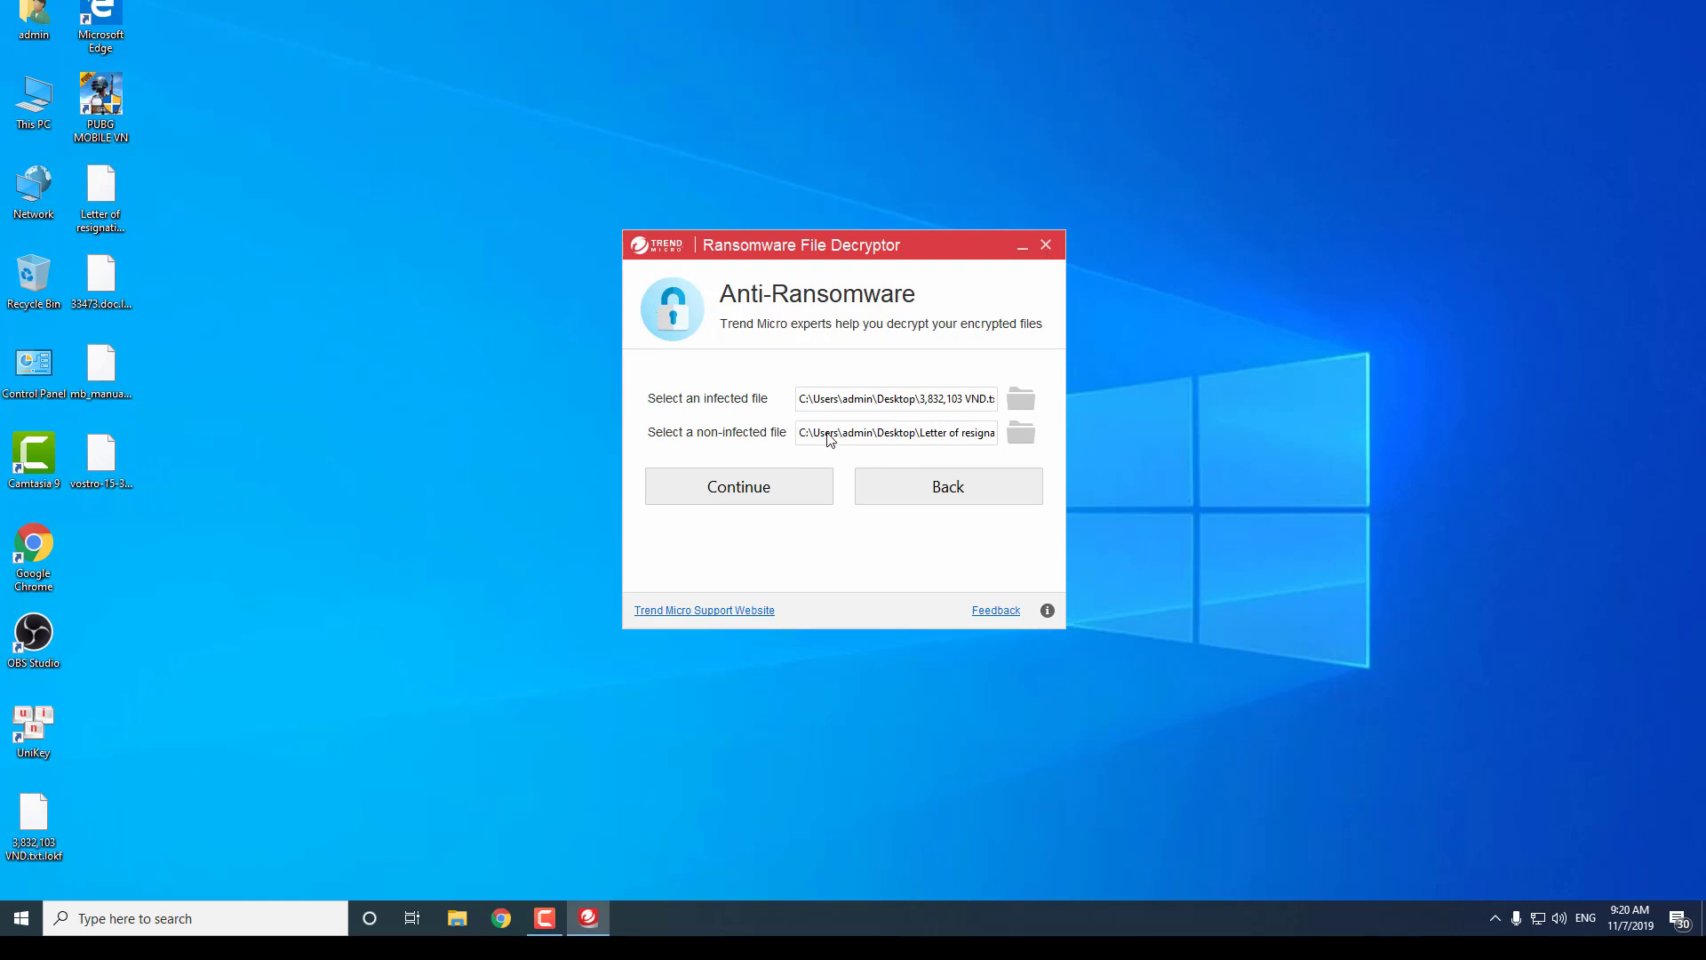
Step: View the decryptor's About information, dismiss it, and close the decryptor
left_click(1048, 614)
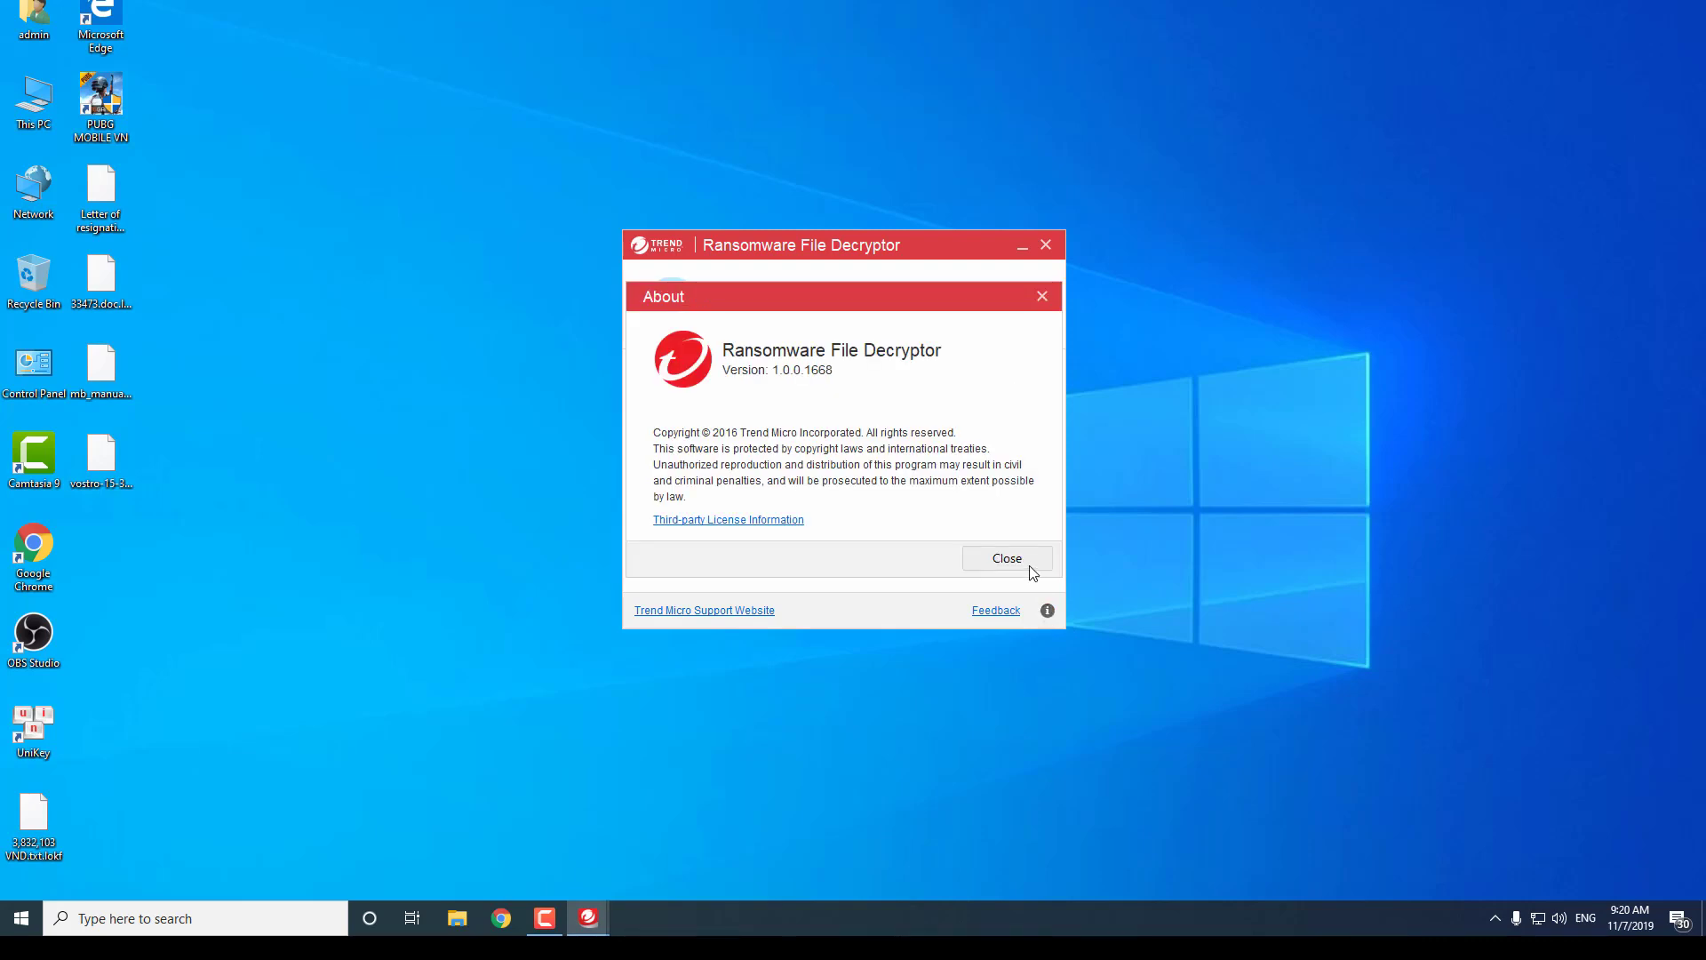
left_click(1007, 558)
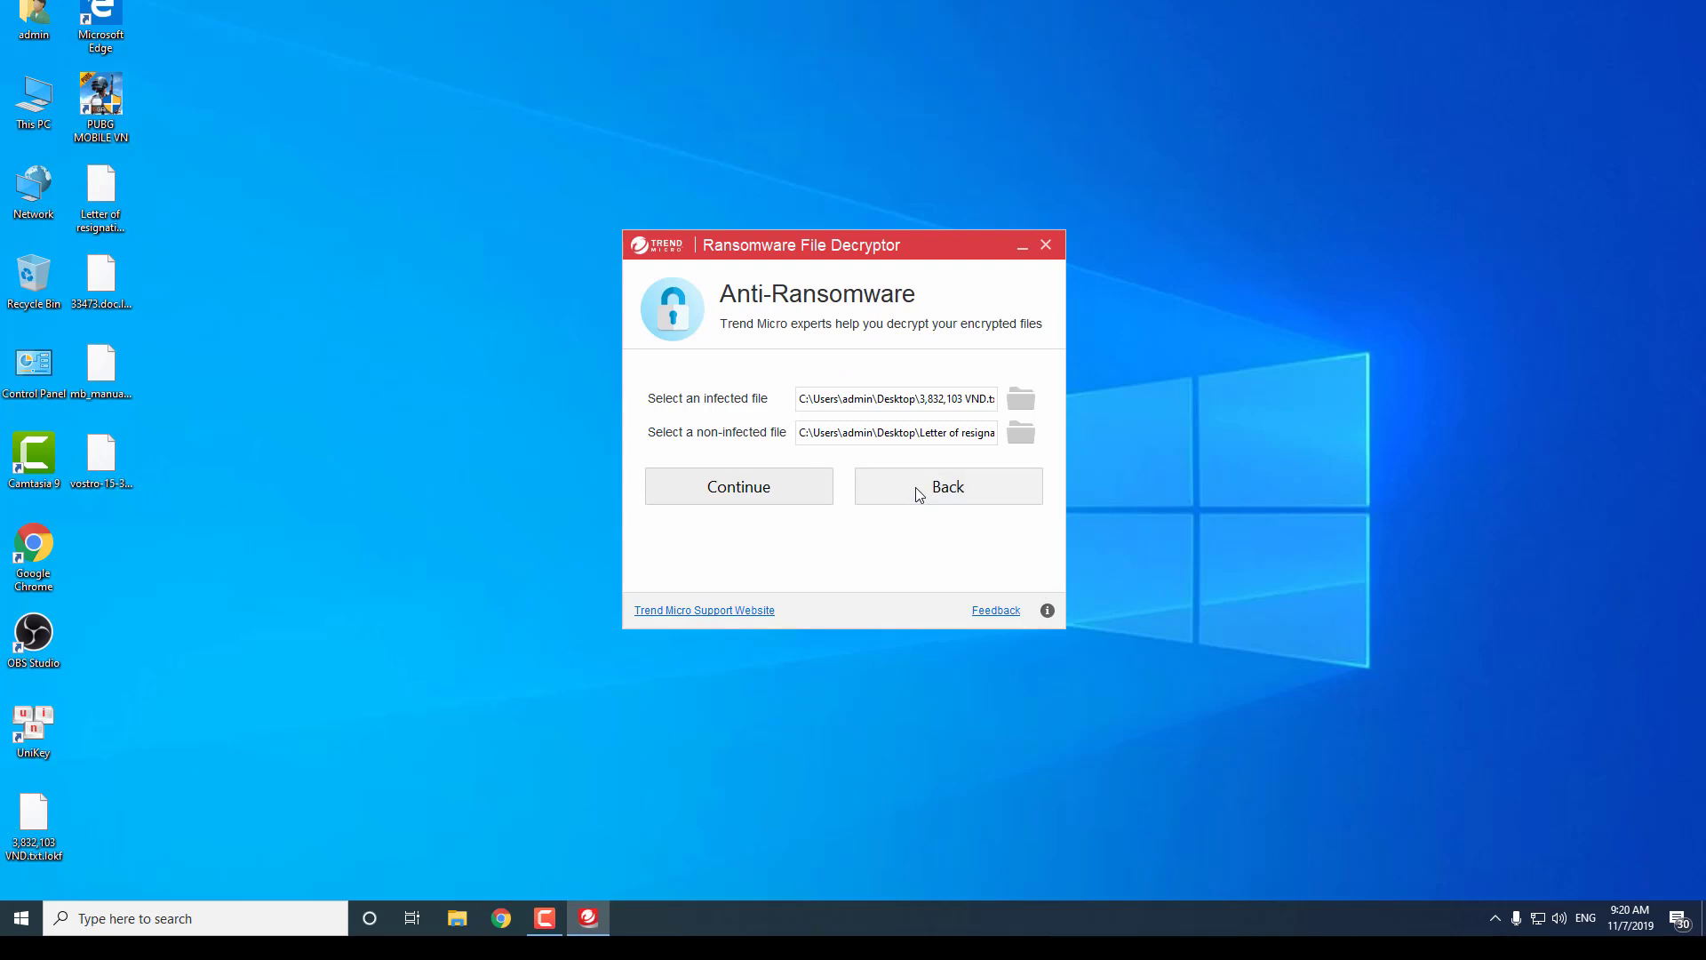
left_click(1045, 247)
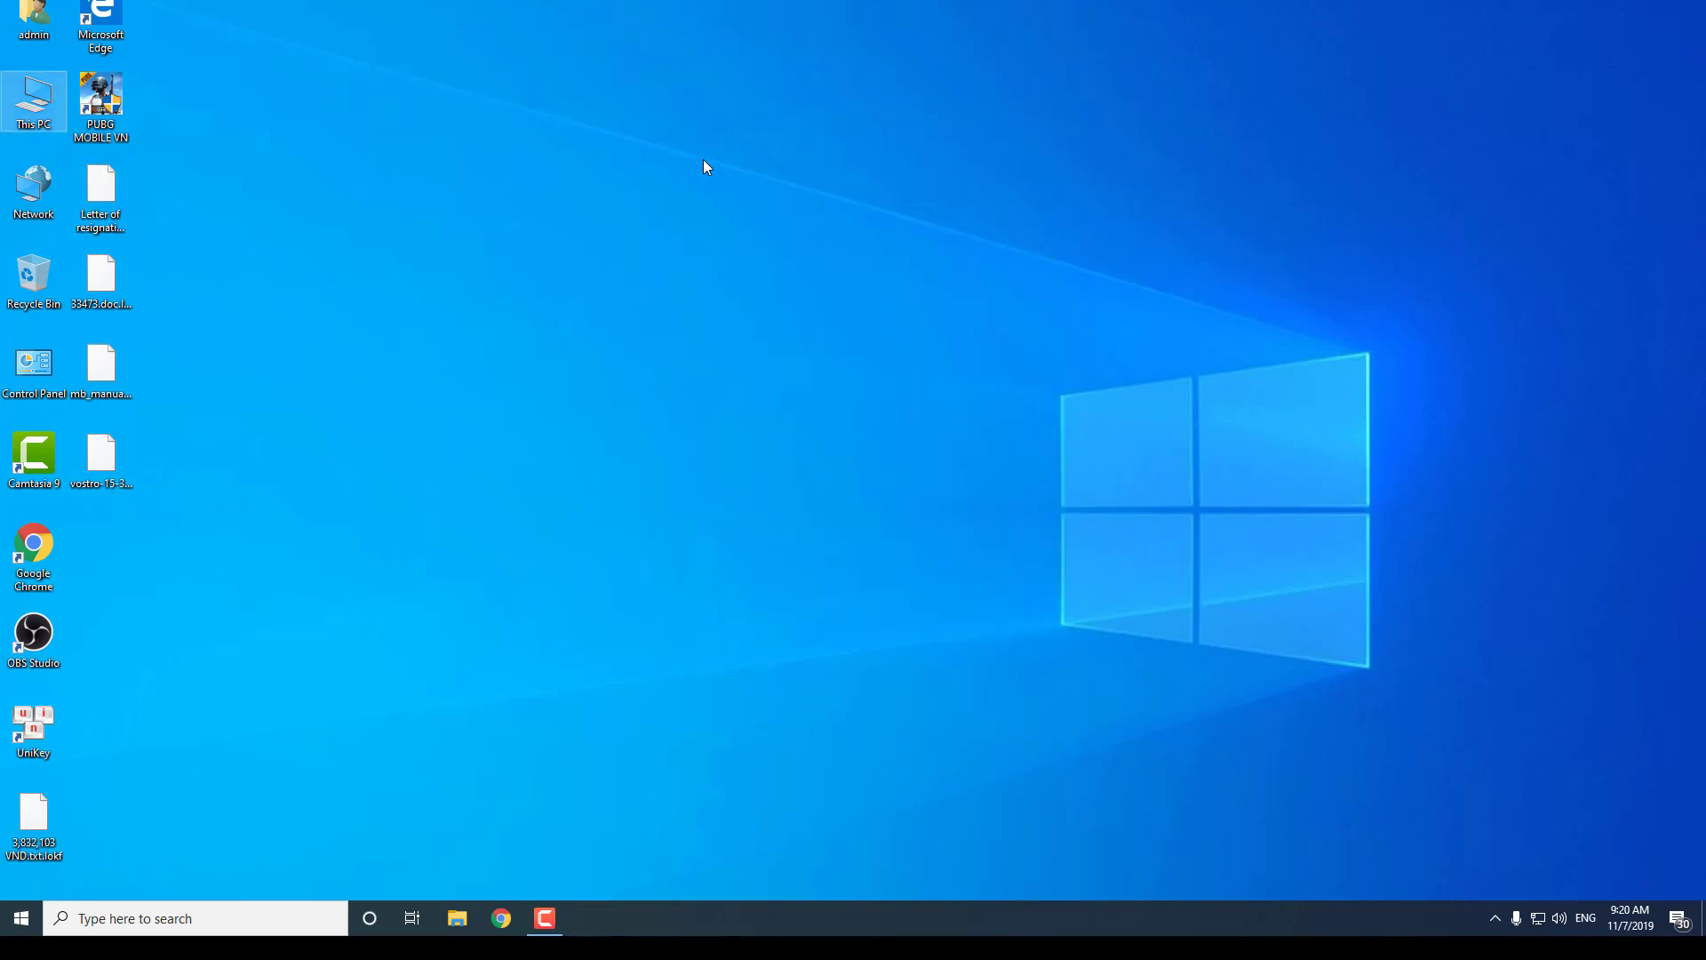
Step: Relaunch the decryptor from RansomwareFileDecryptor 1.0.1668 MUI (1).zip in Downloads, closing the Explorer and WinRAR windows, and accept the legal terms
key("Return")
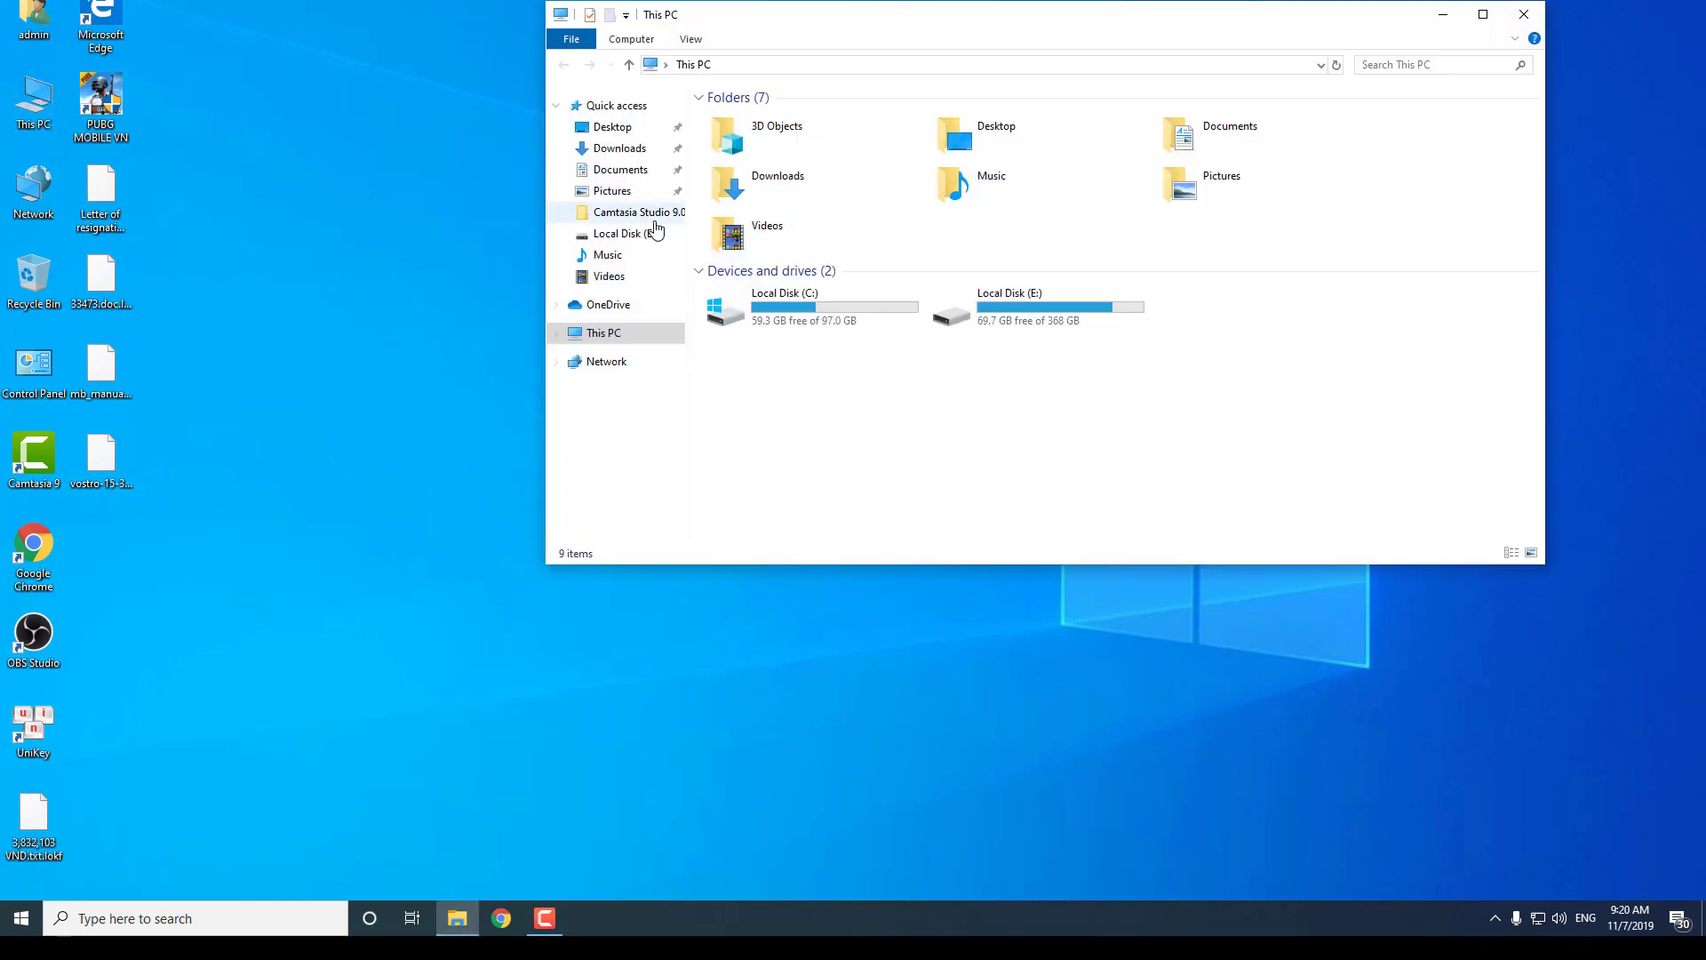
left_click(622, 148)
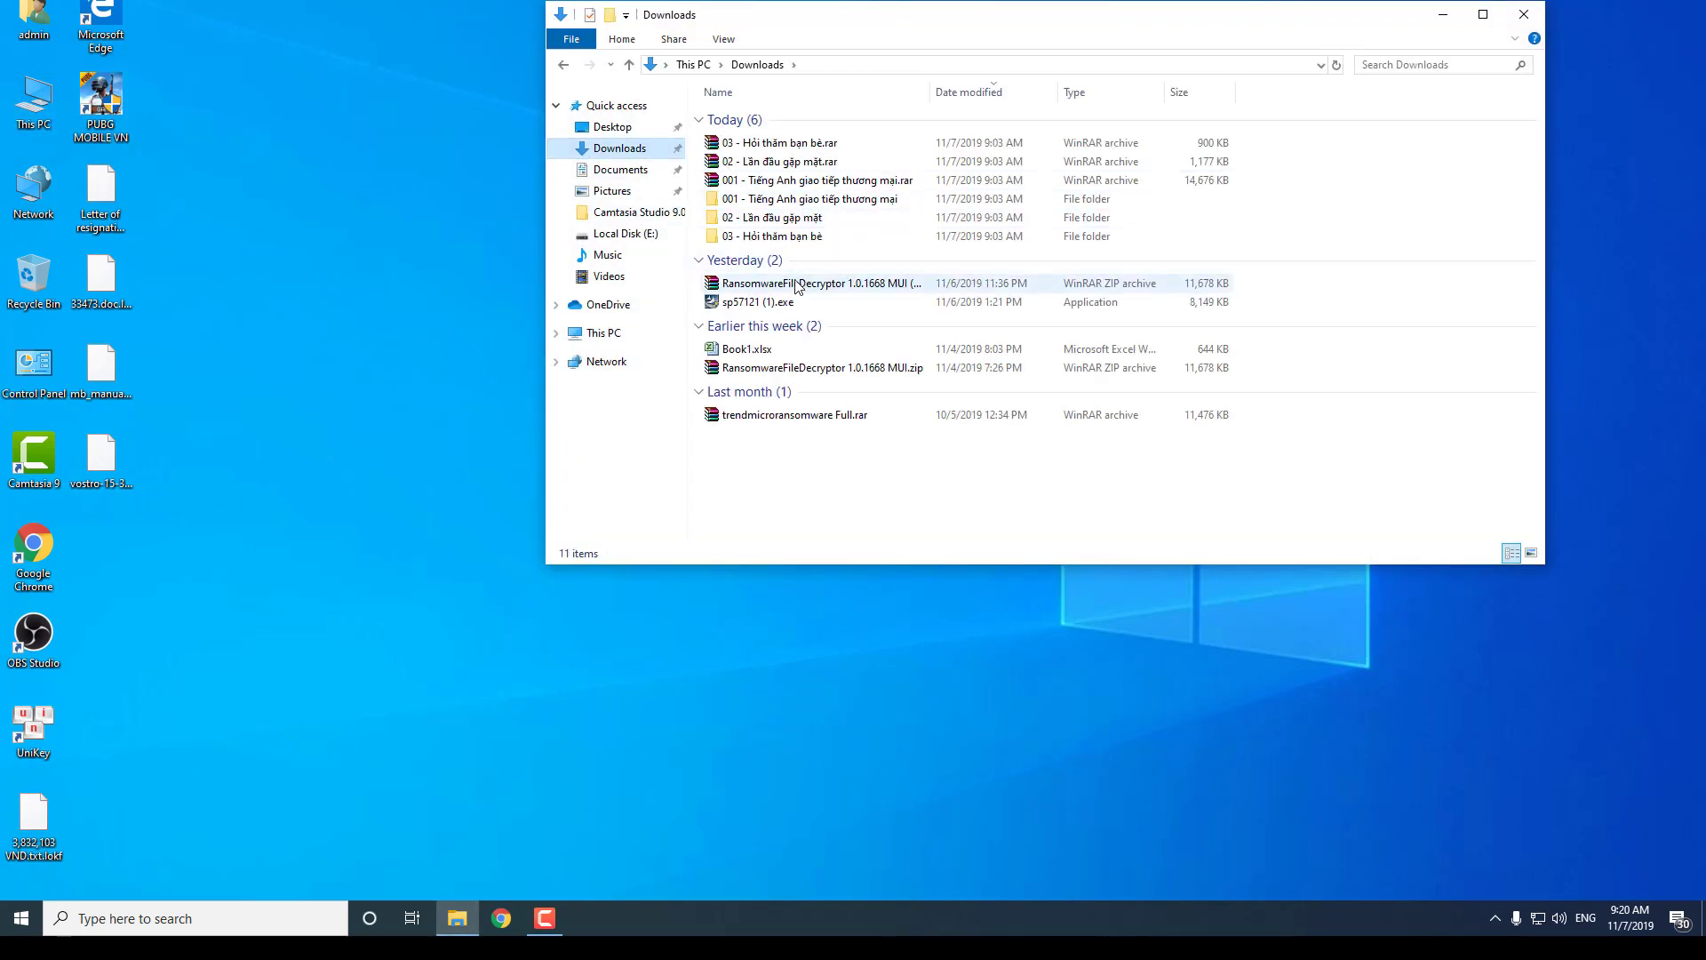
key("Return")
left_click(1525, 14)
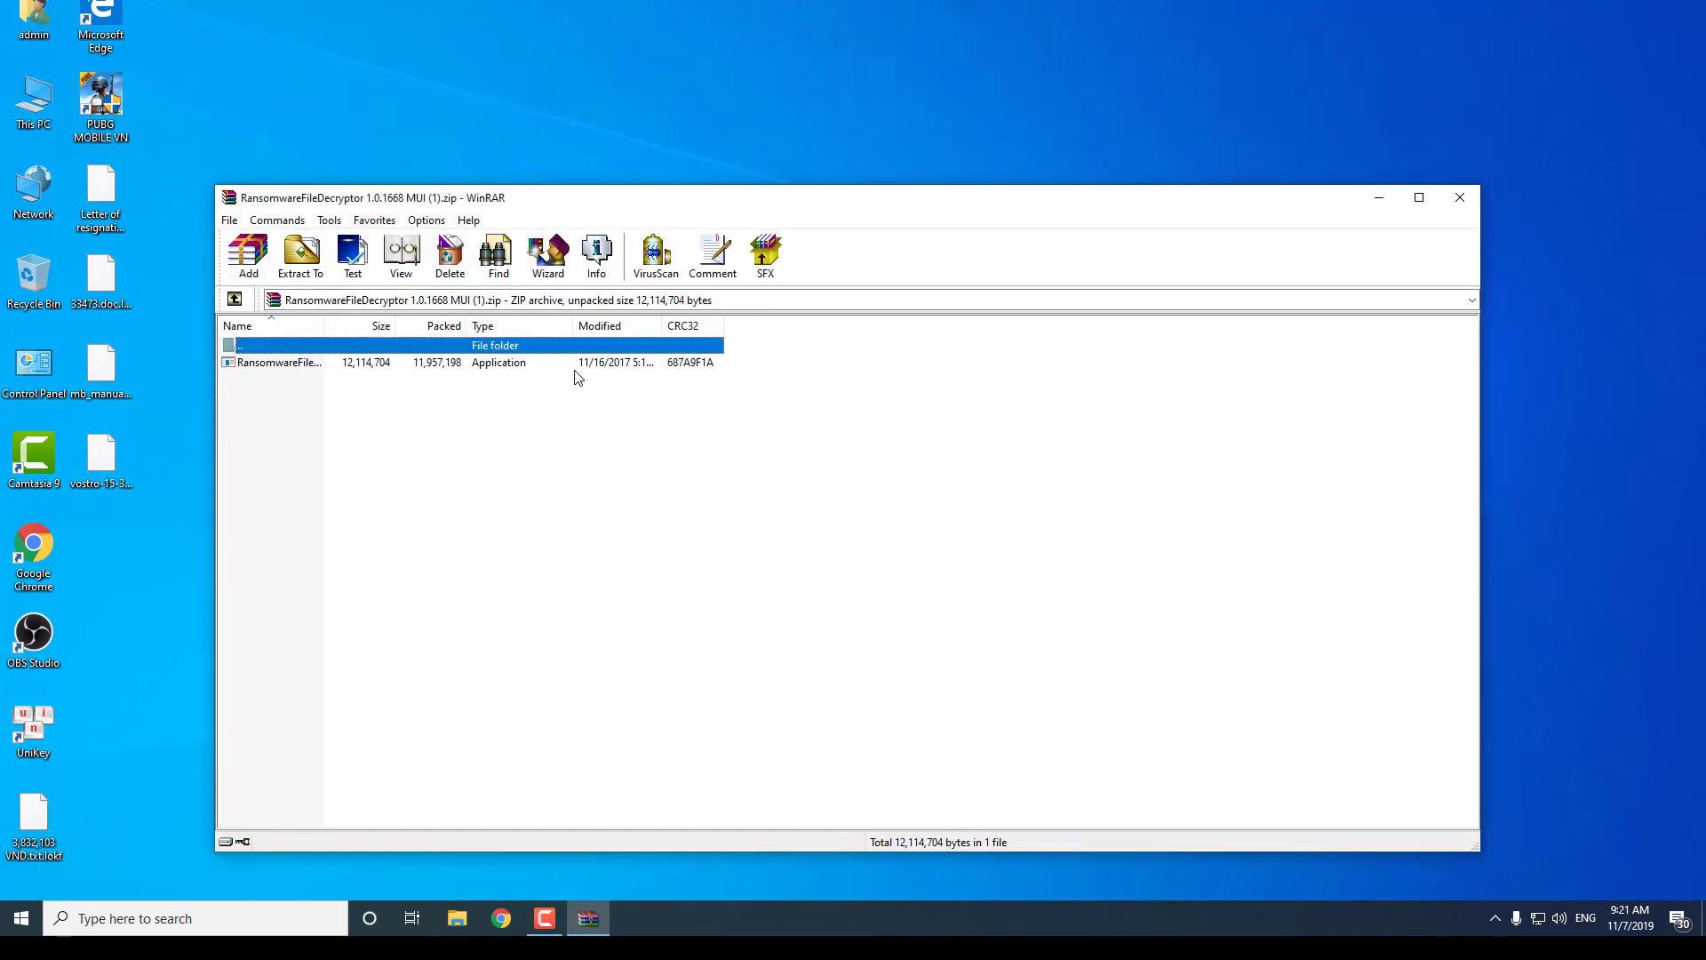
double_click(462, 362)
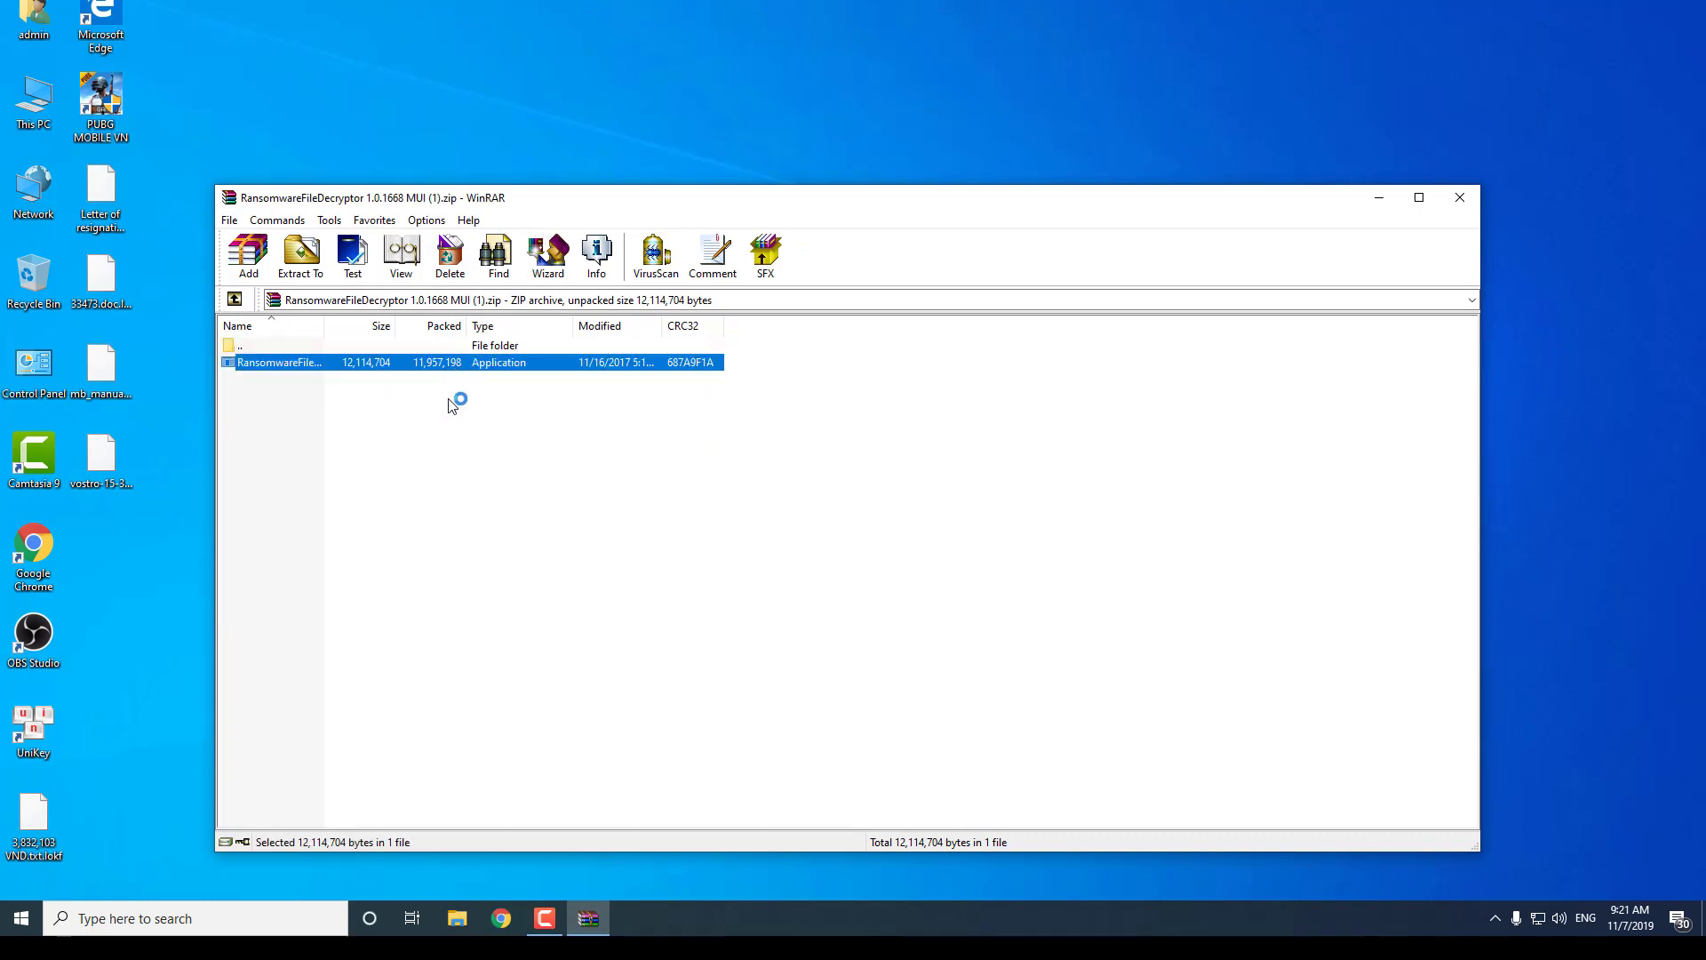
left_click(1460, 198)
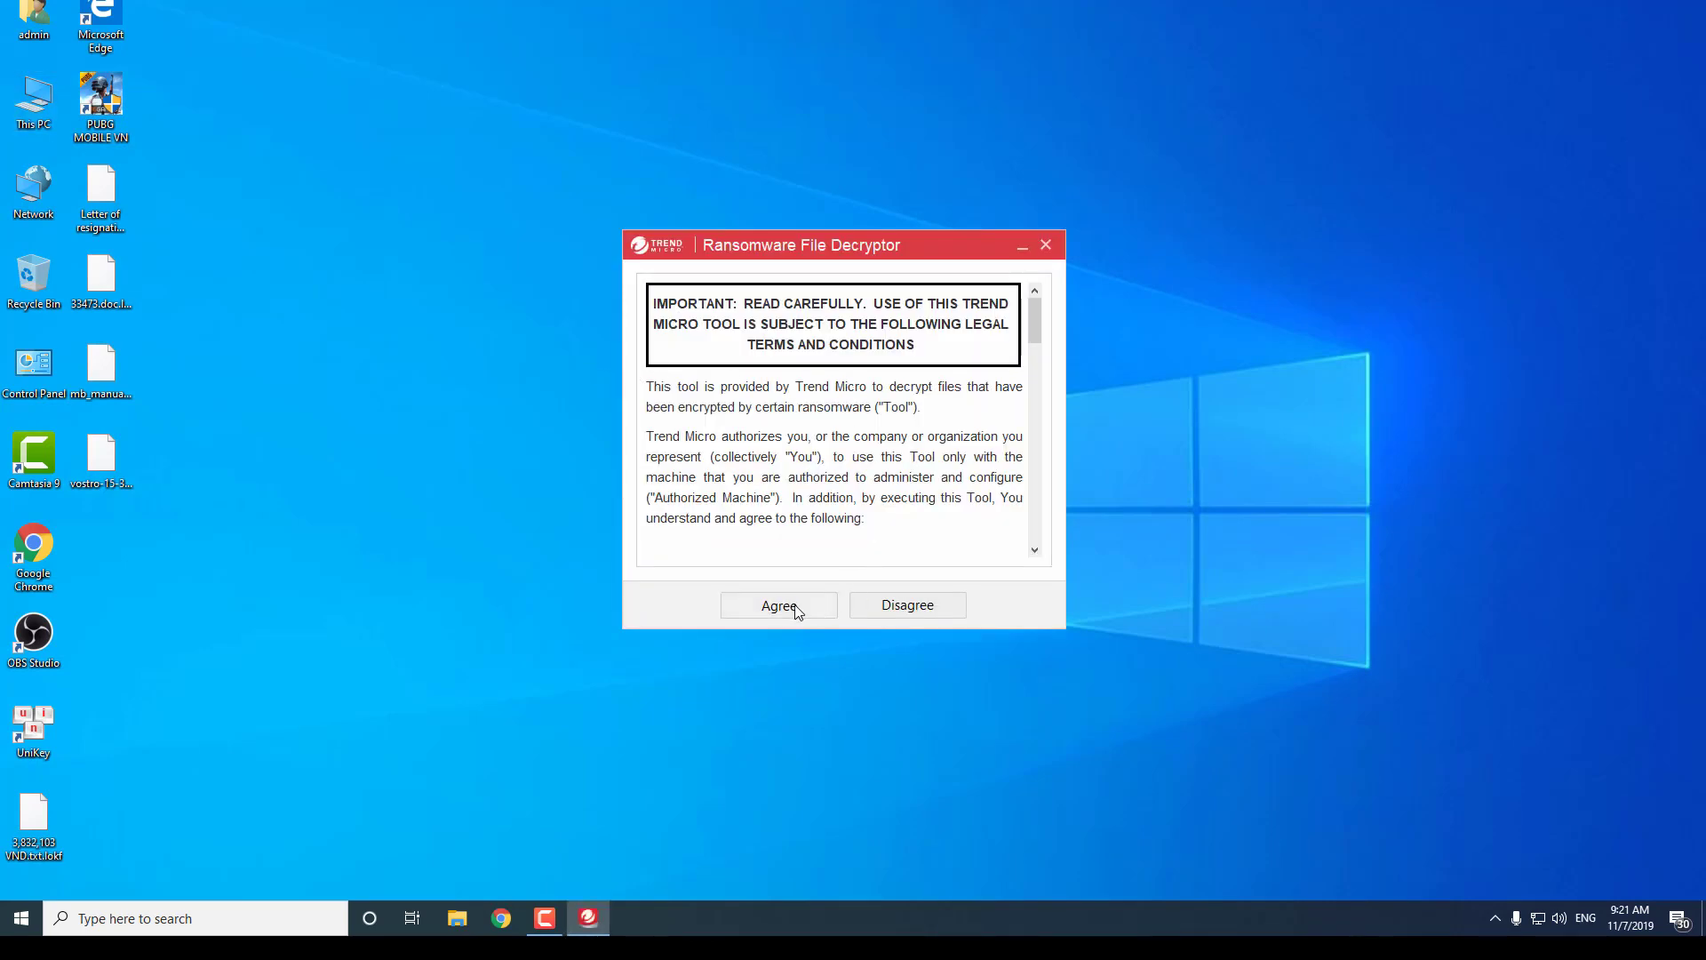
left_click(796, 607)
Step: Set the ransomware name to PETYA(GREEN,RED,GLODEN) to open its decryption code form, and close the decryptor without entering a code
left_click(836, 449)
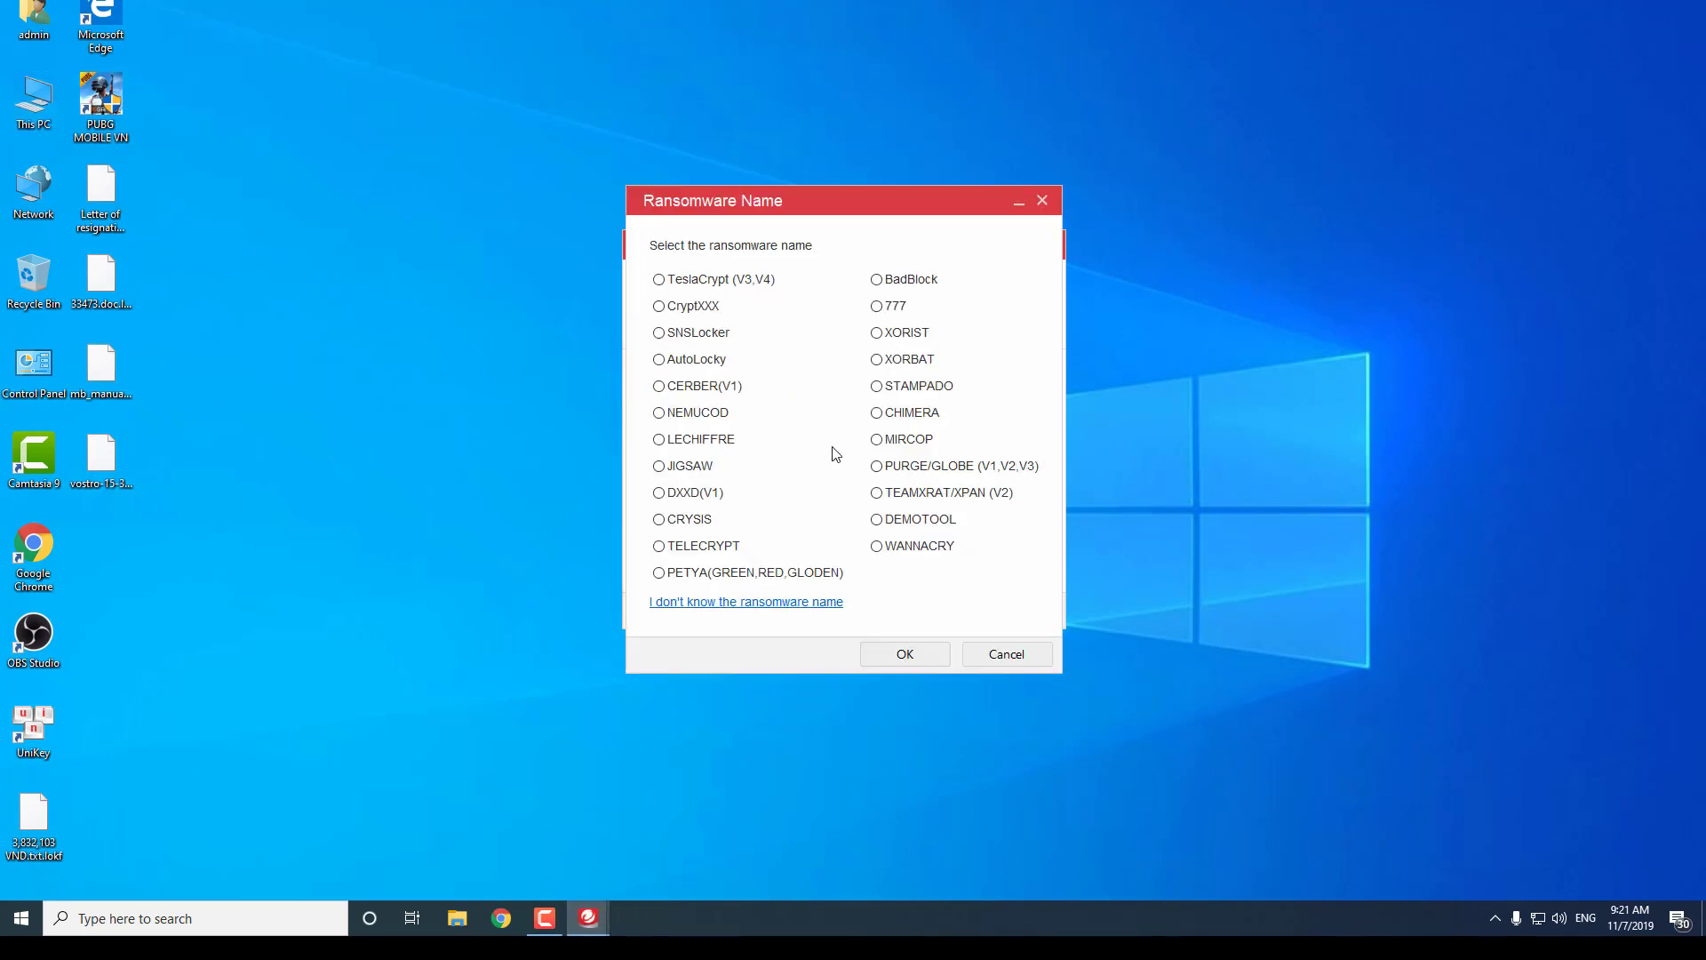
left_click(716, 581)
left_click(909, 653)
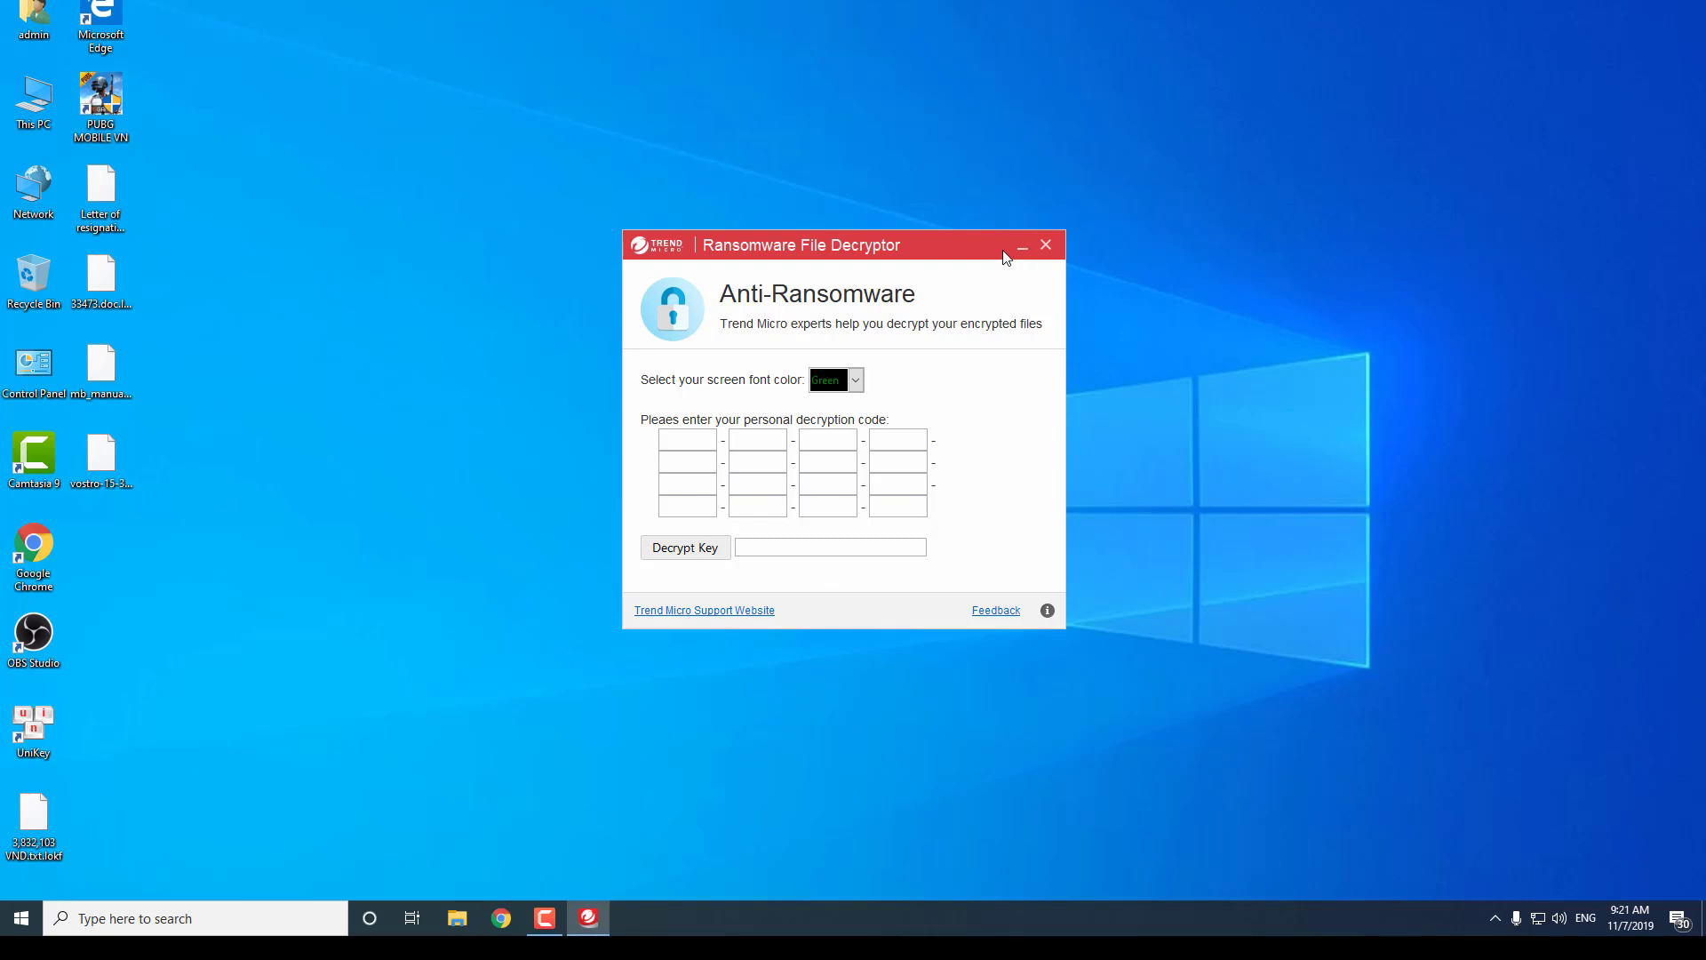
left_click(1045, 245)
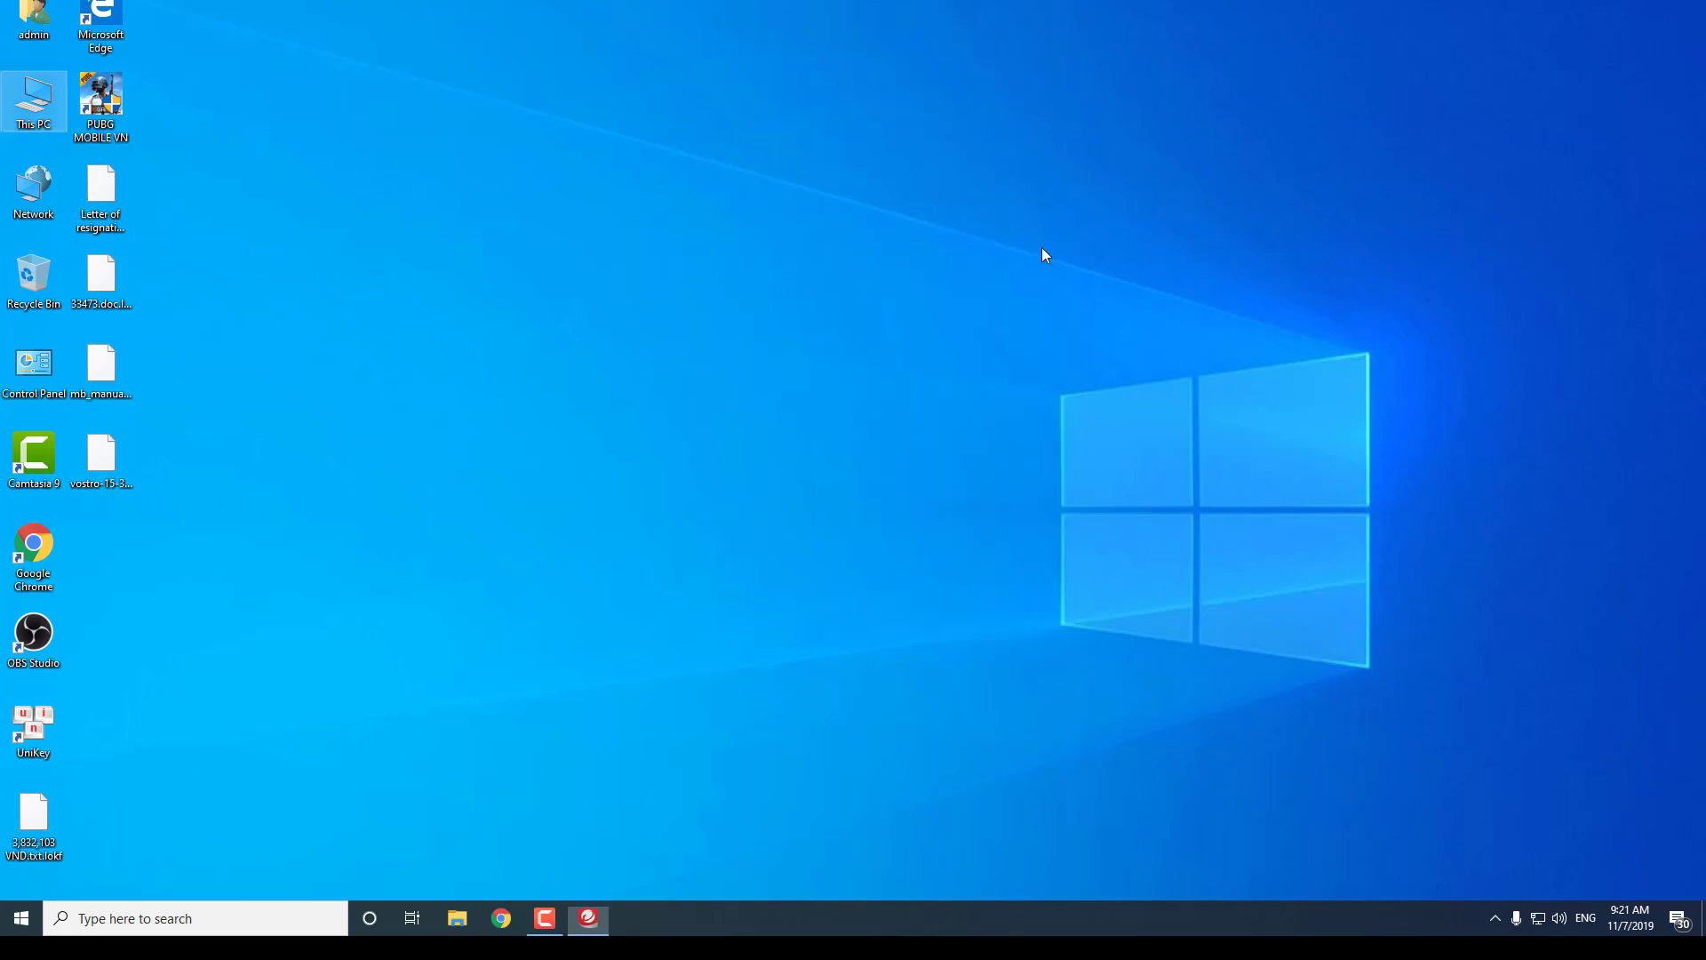
Step: Relaunch the decryptor from RansomwareFileDecryptor 1.0.1668 MUI (1).zip in the Downloads folder and accept the legal terms
double_click(9, 111)
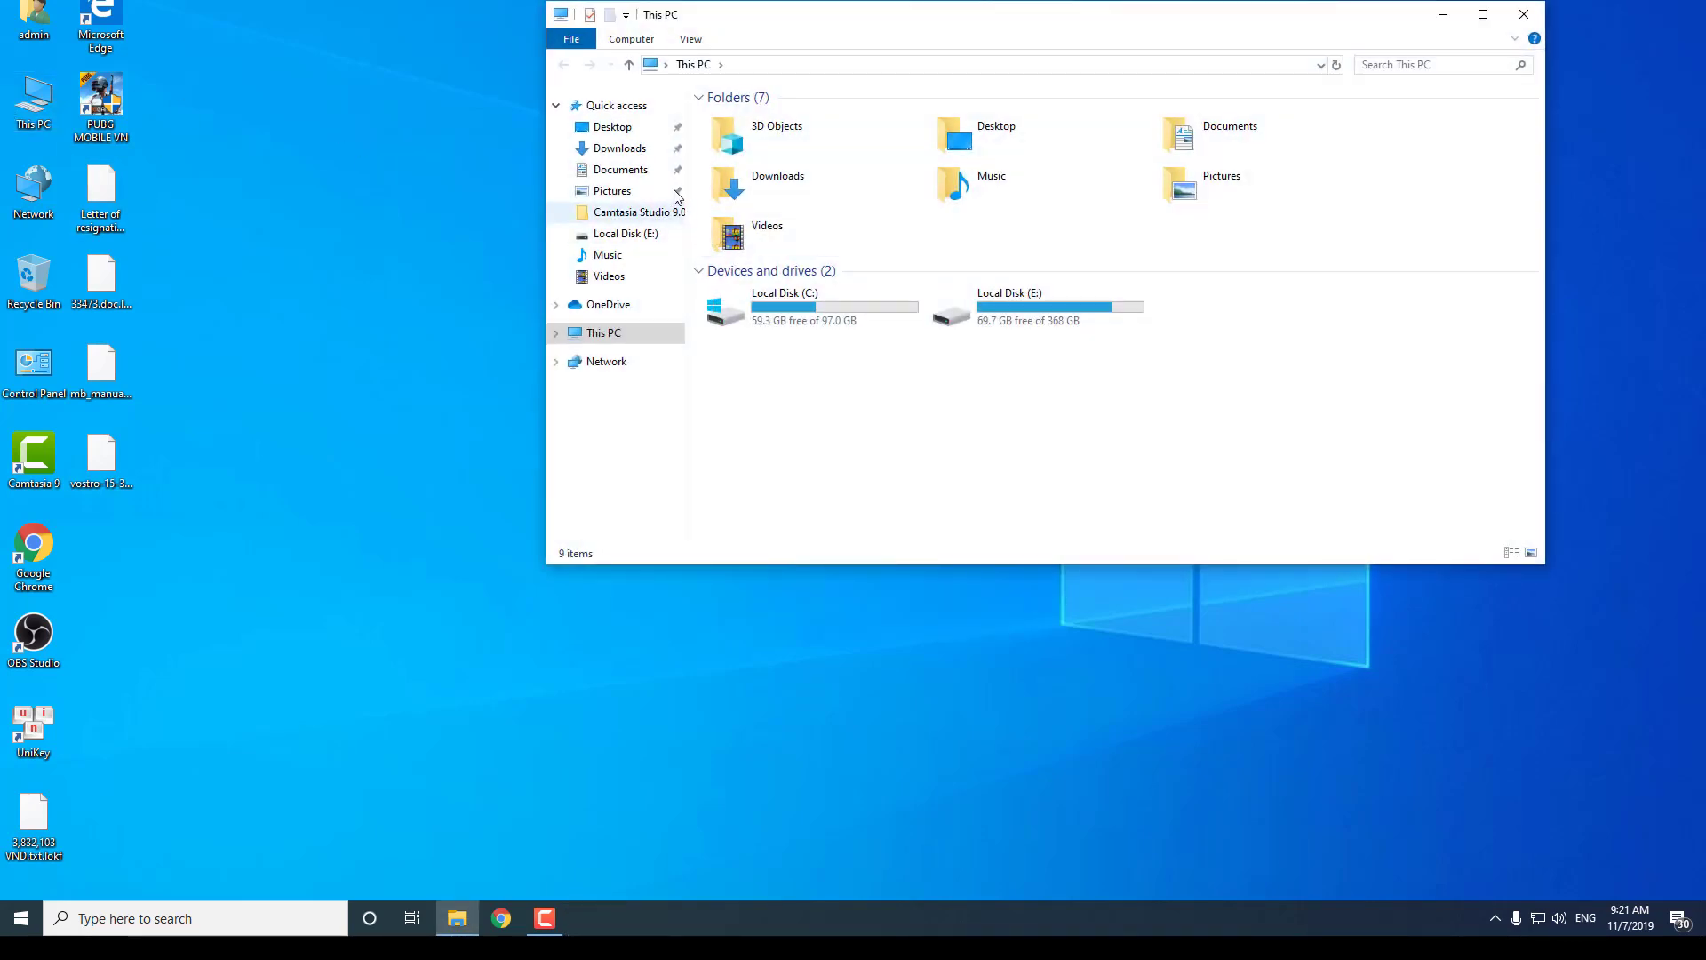
left_click(619, 148)
double_click(844, 282)
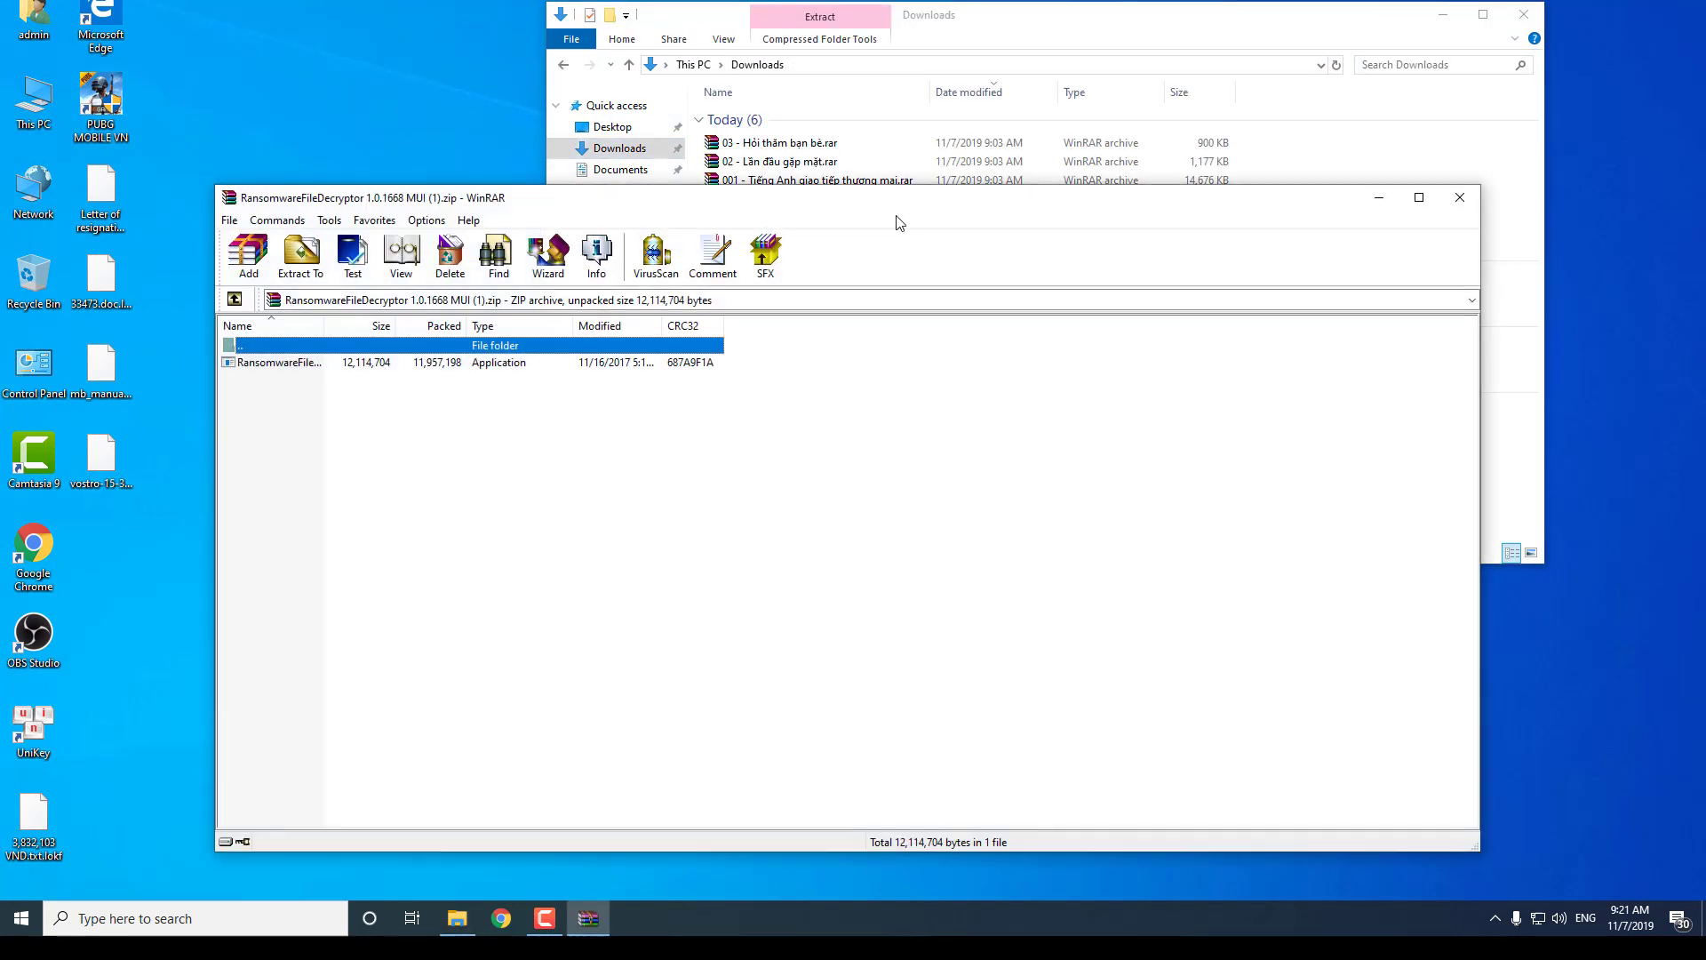
double_click(474, 363)
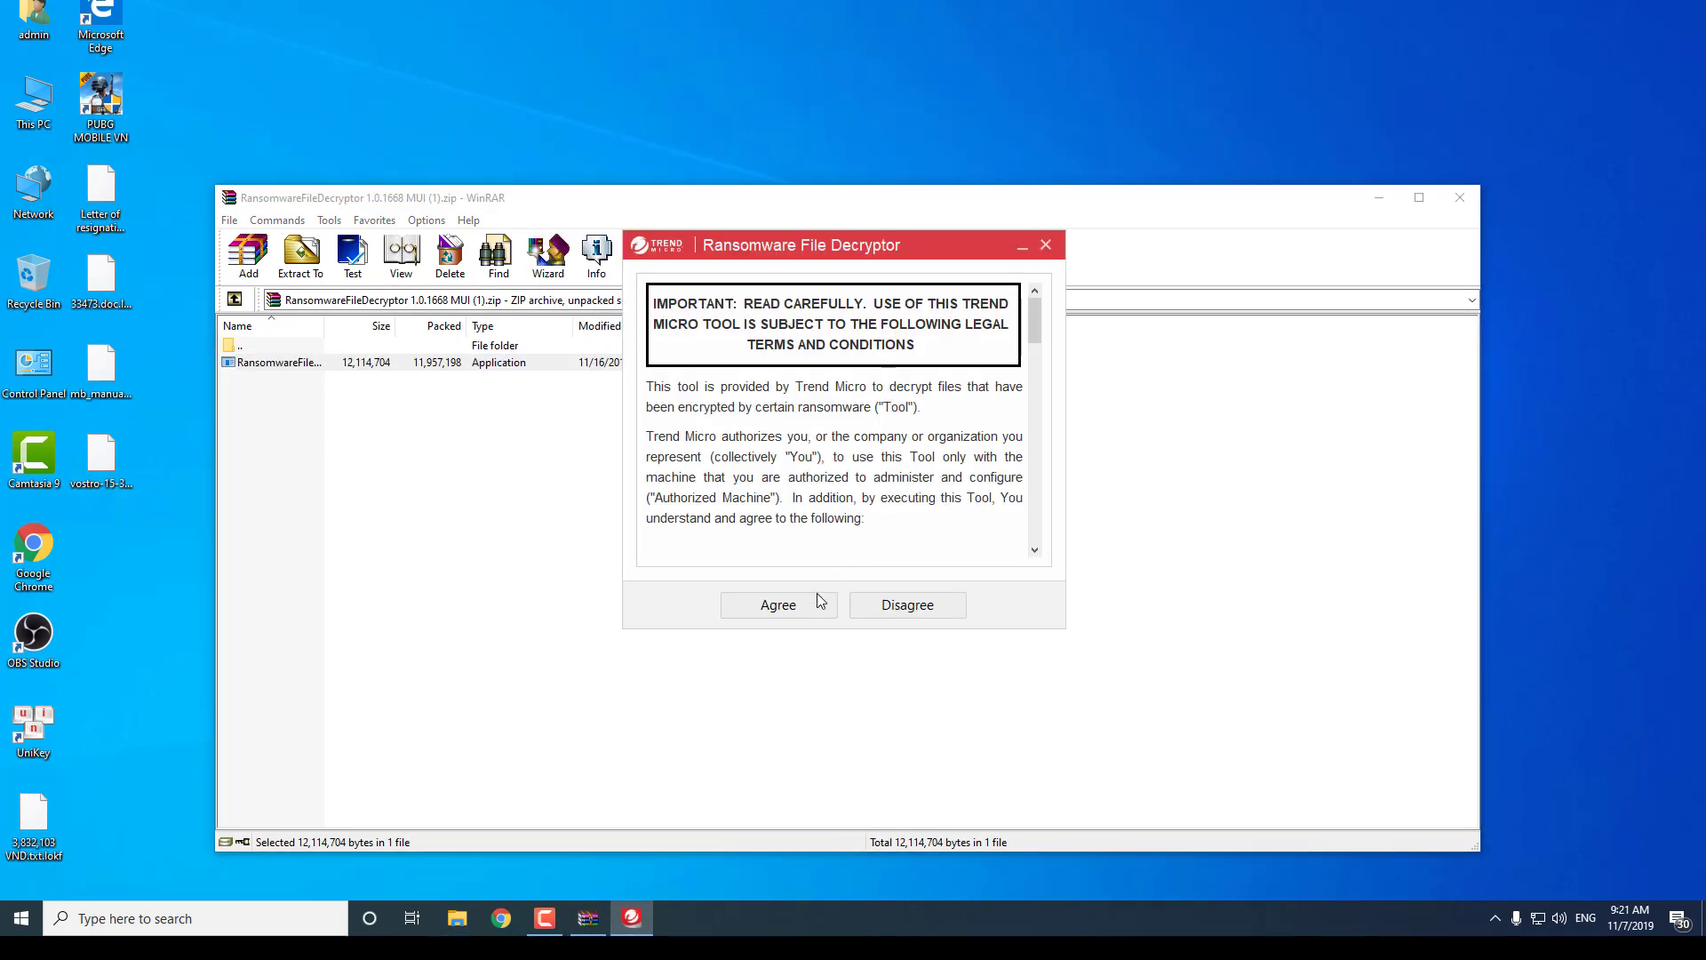
left_click(786, 604)
Step: Set the ransomware name to BadBlock, run a decryption scan on the Desktop, and return to the decryptor's start page
left_click(833, 446)
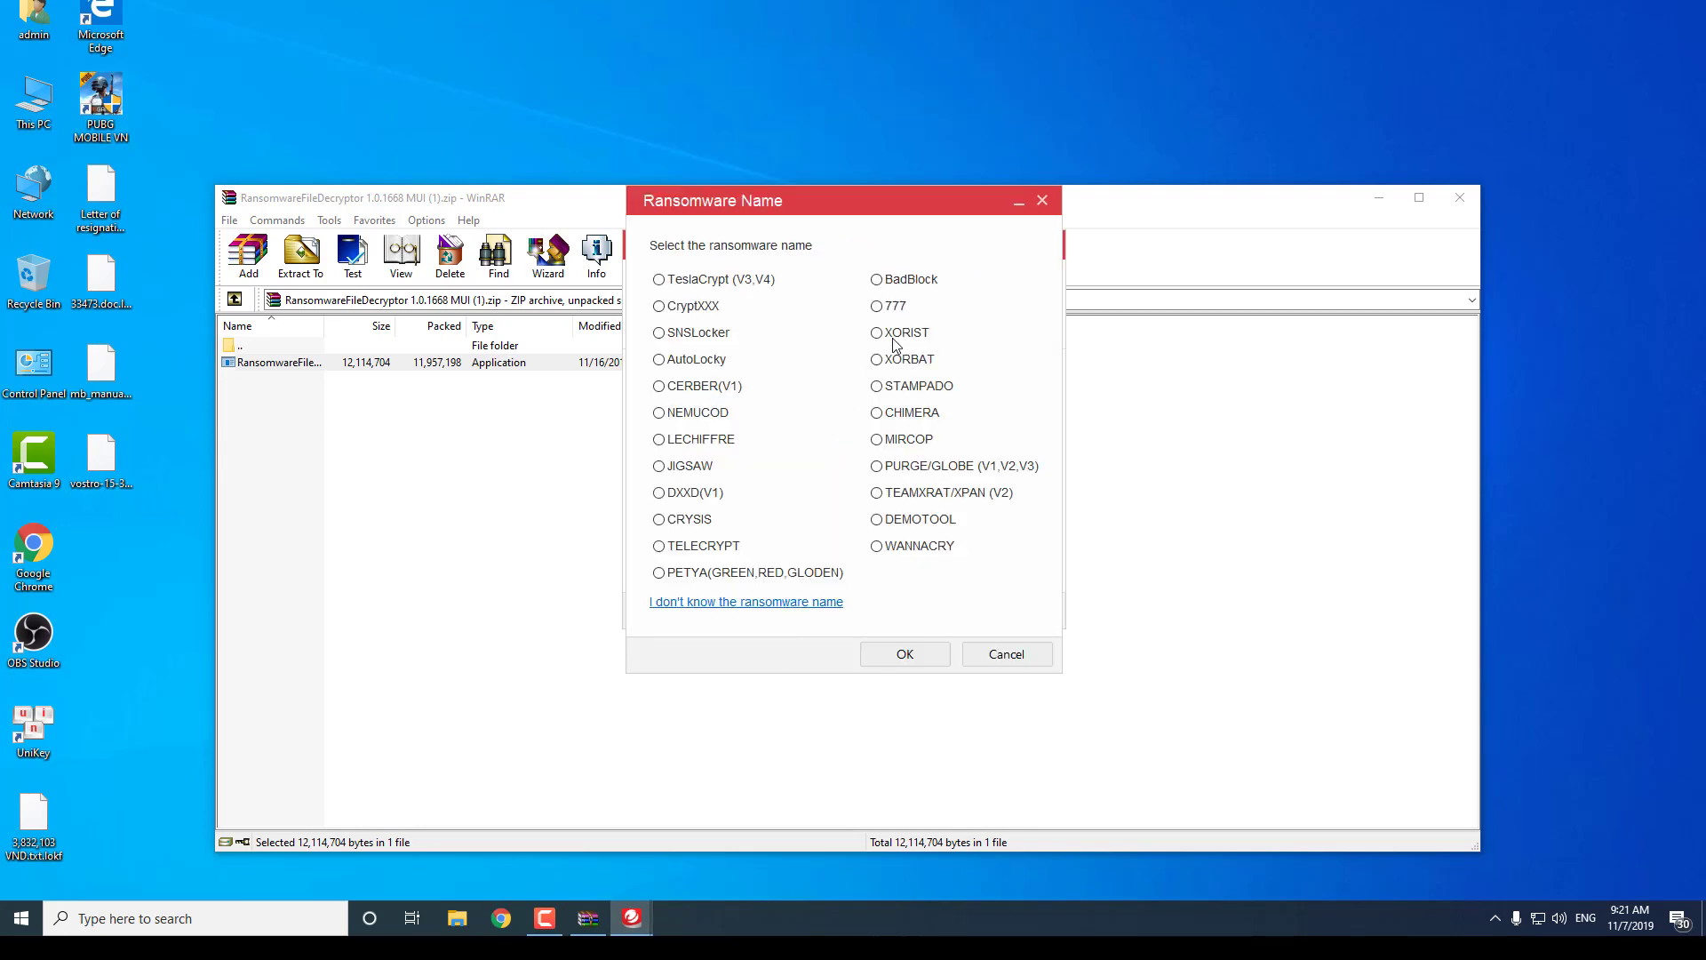
left_click(900, 283)
left_click(904, 653)
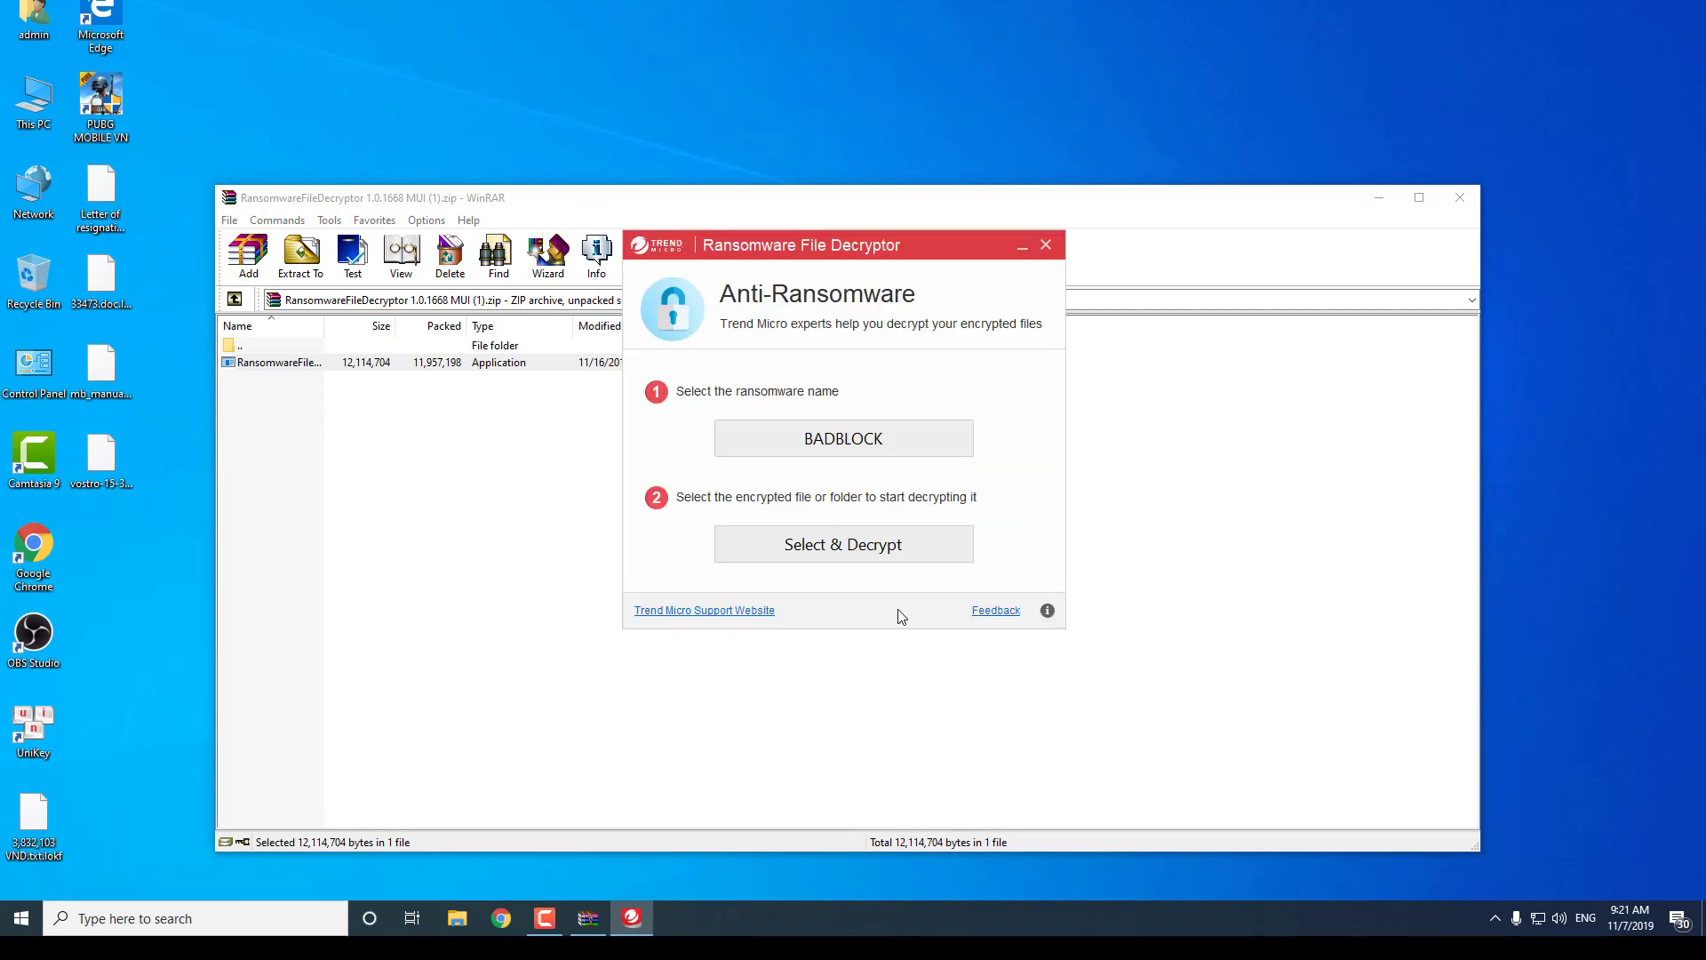
left_click(905, 544)
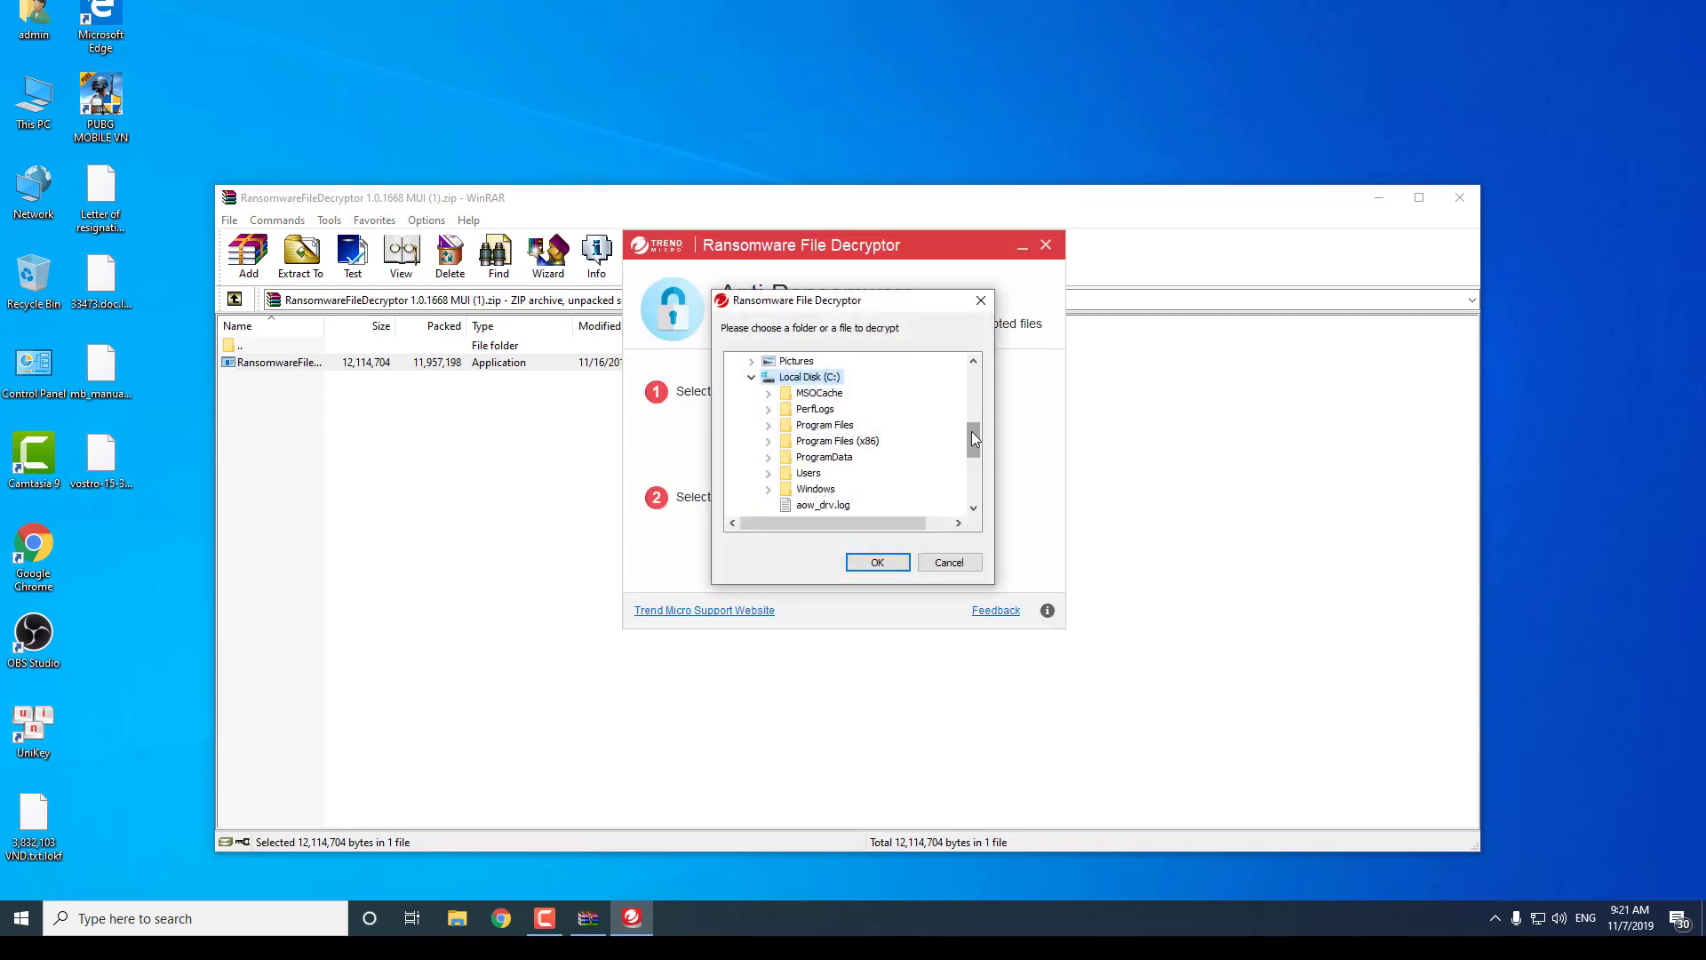
left_click_drag(972, 430, 972, 377)
left_click(781, 361)
left_click(877, 563)
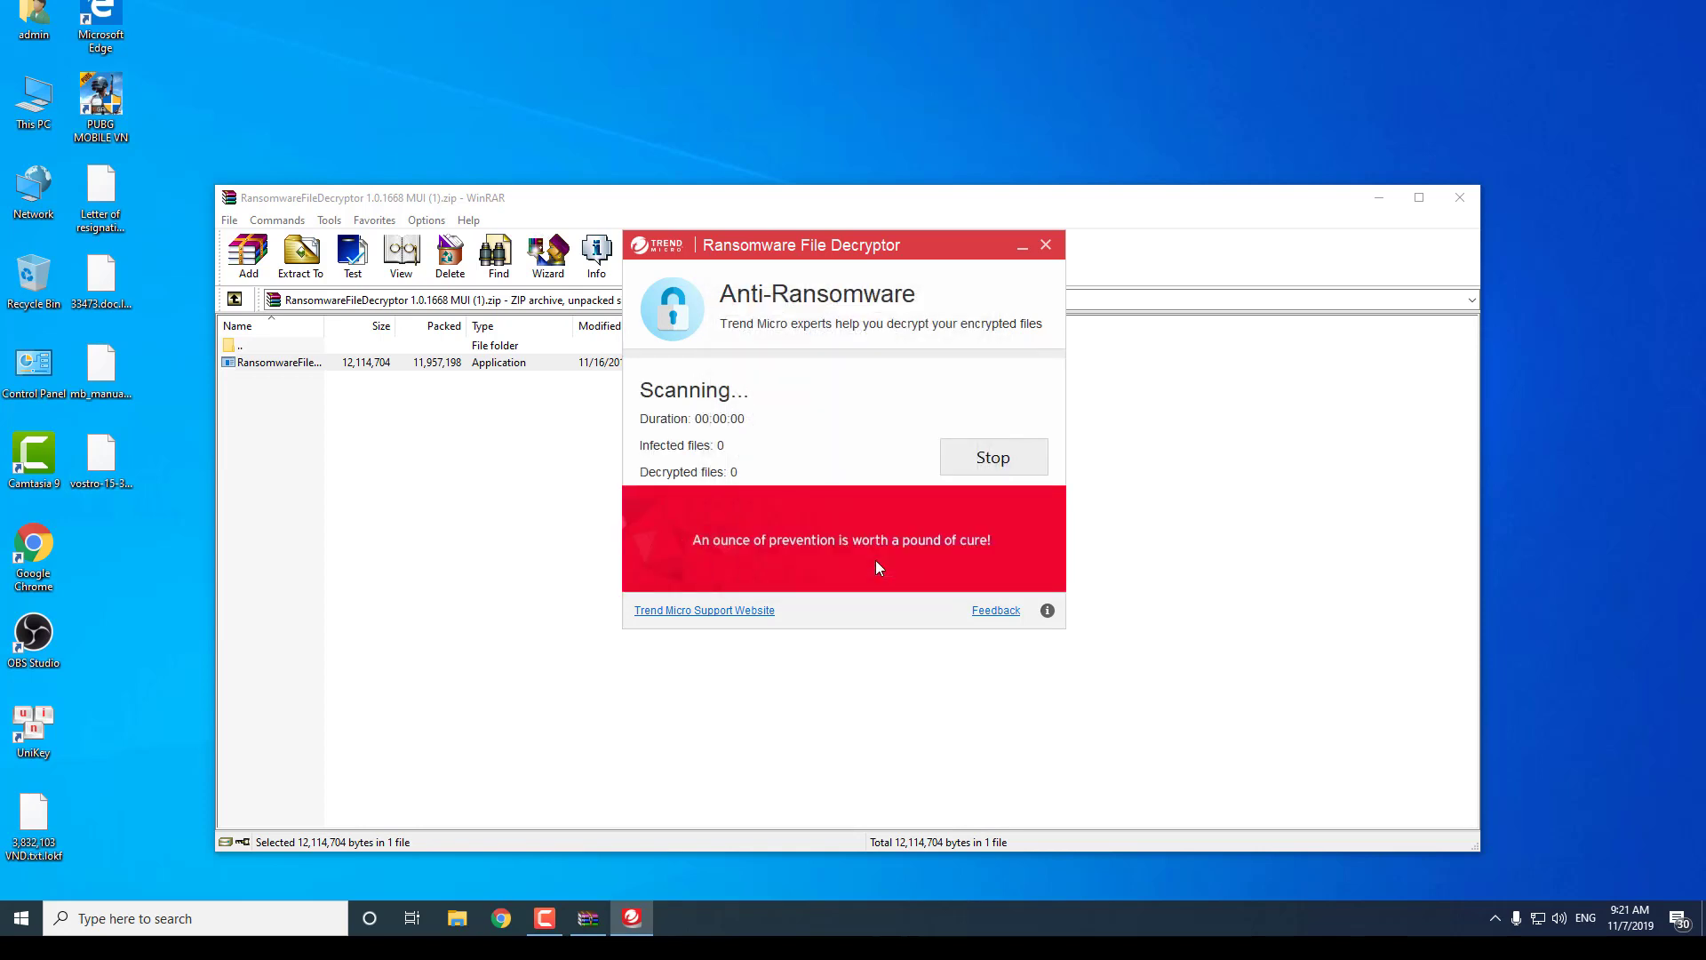
left_click(993, 459)
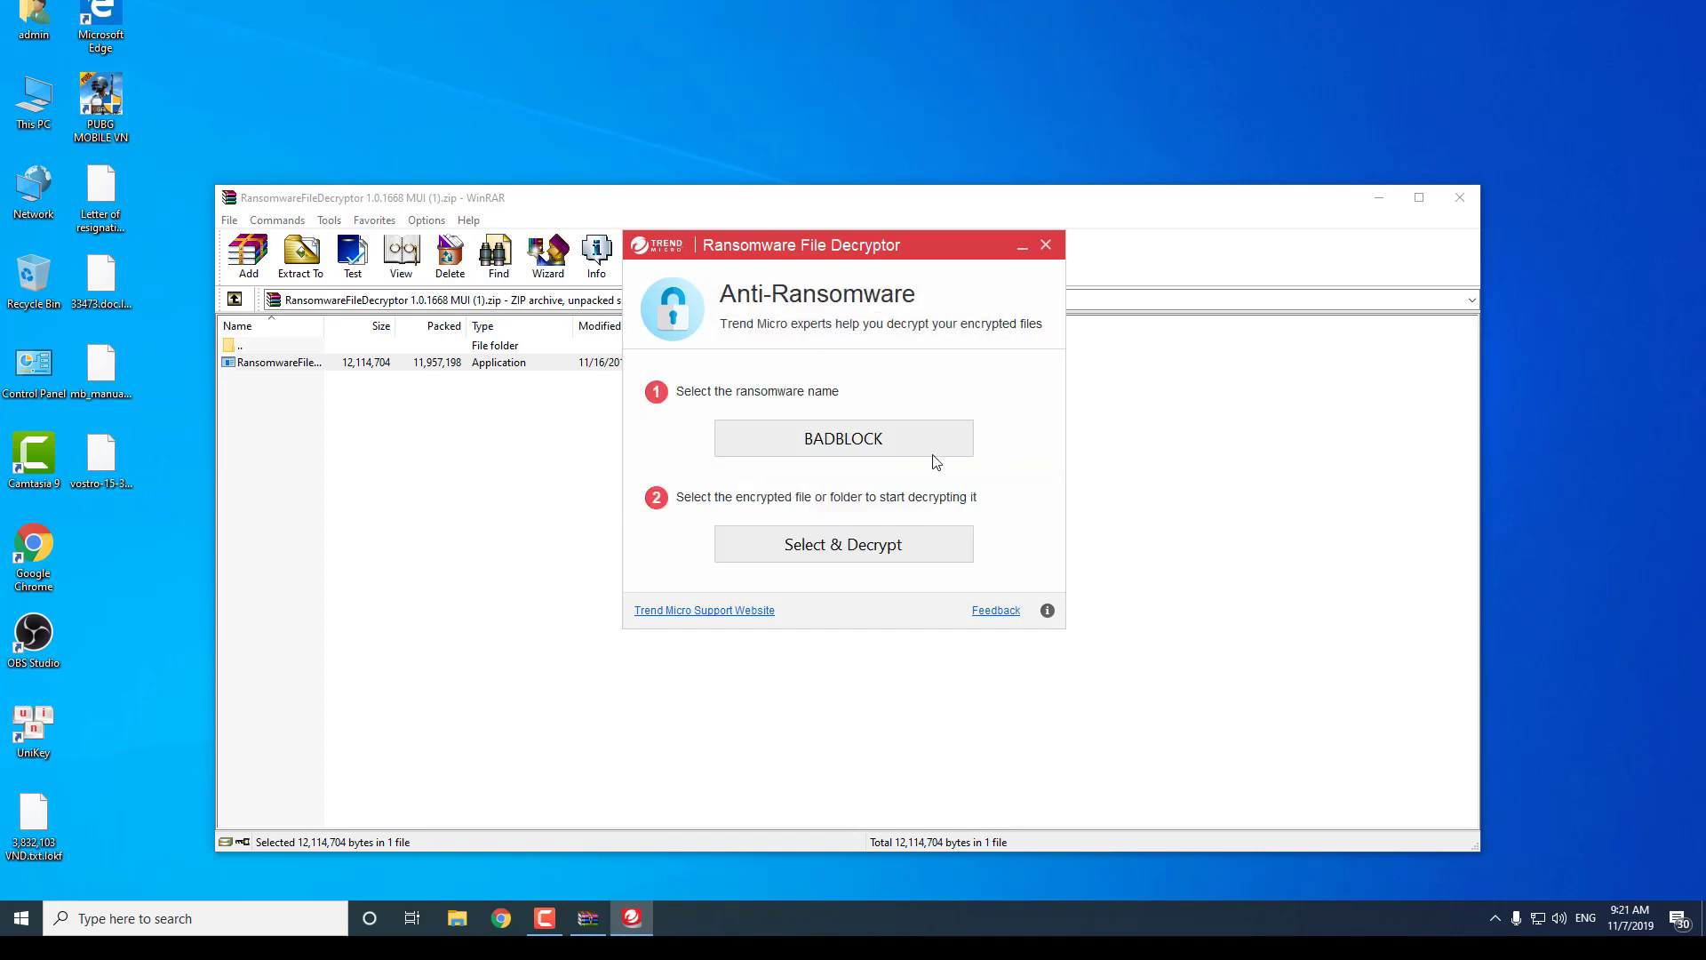
Step: Change the ransomware name to 777, scan the Desktop for files to decrypt, and finish the scan
left_click(880, 447)
left_click(896, 307)
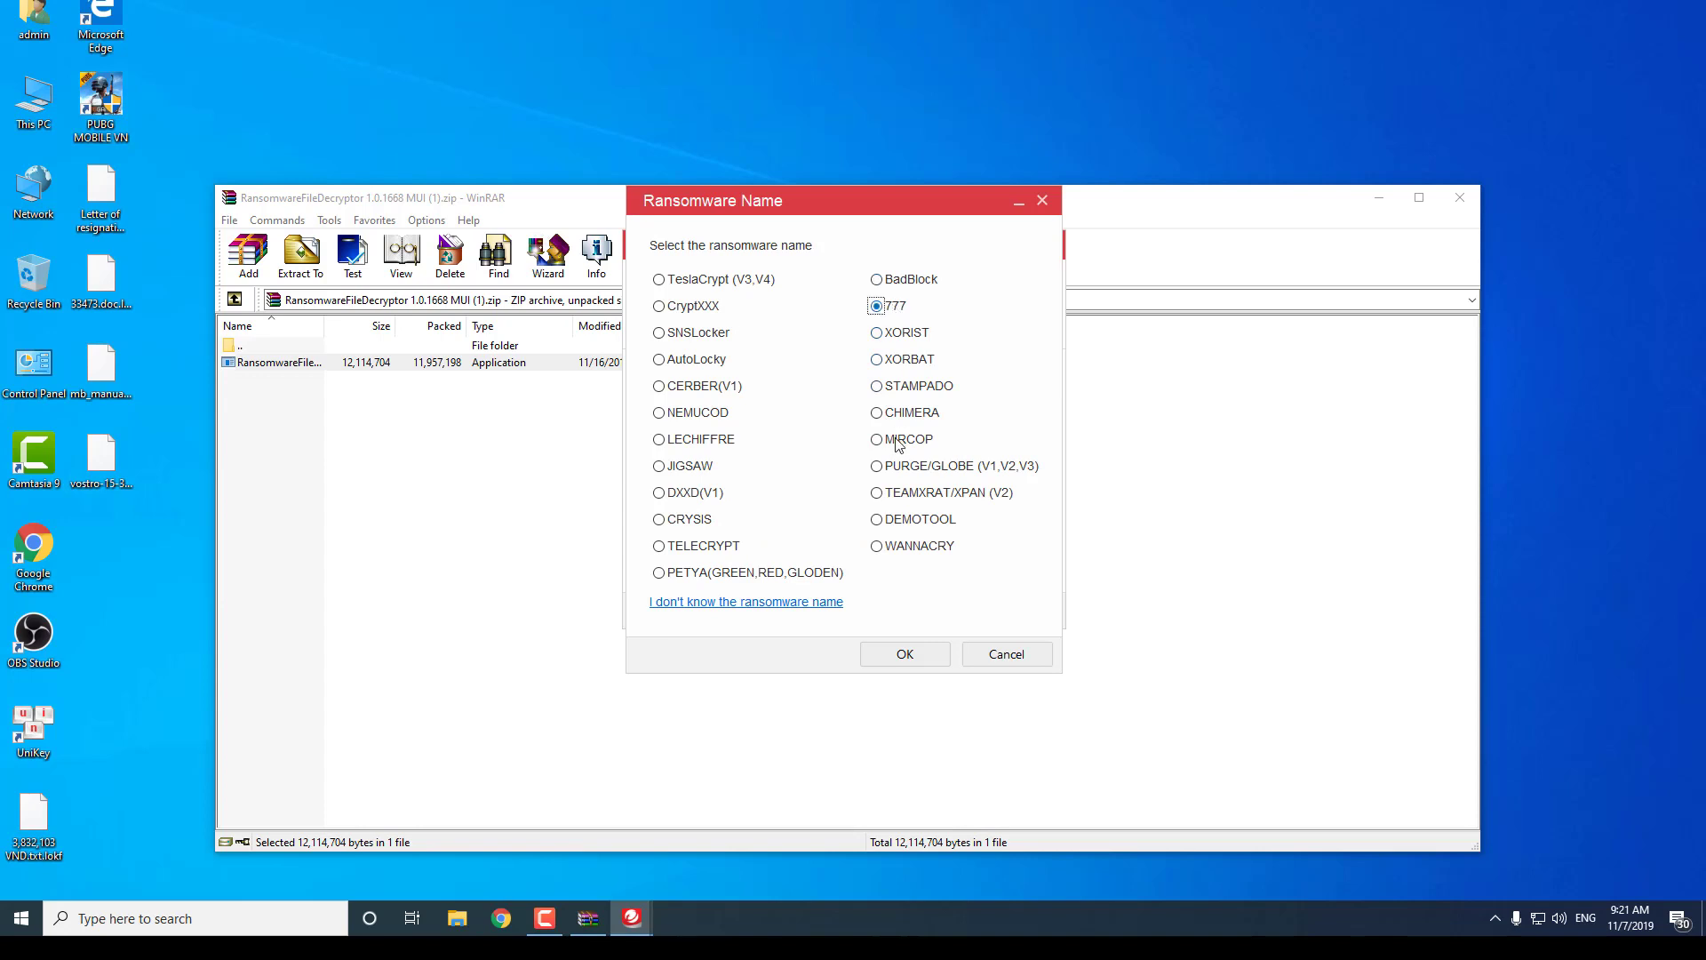
left_click(906, 645)
left_click(869, 544)
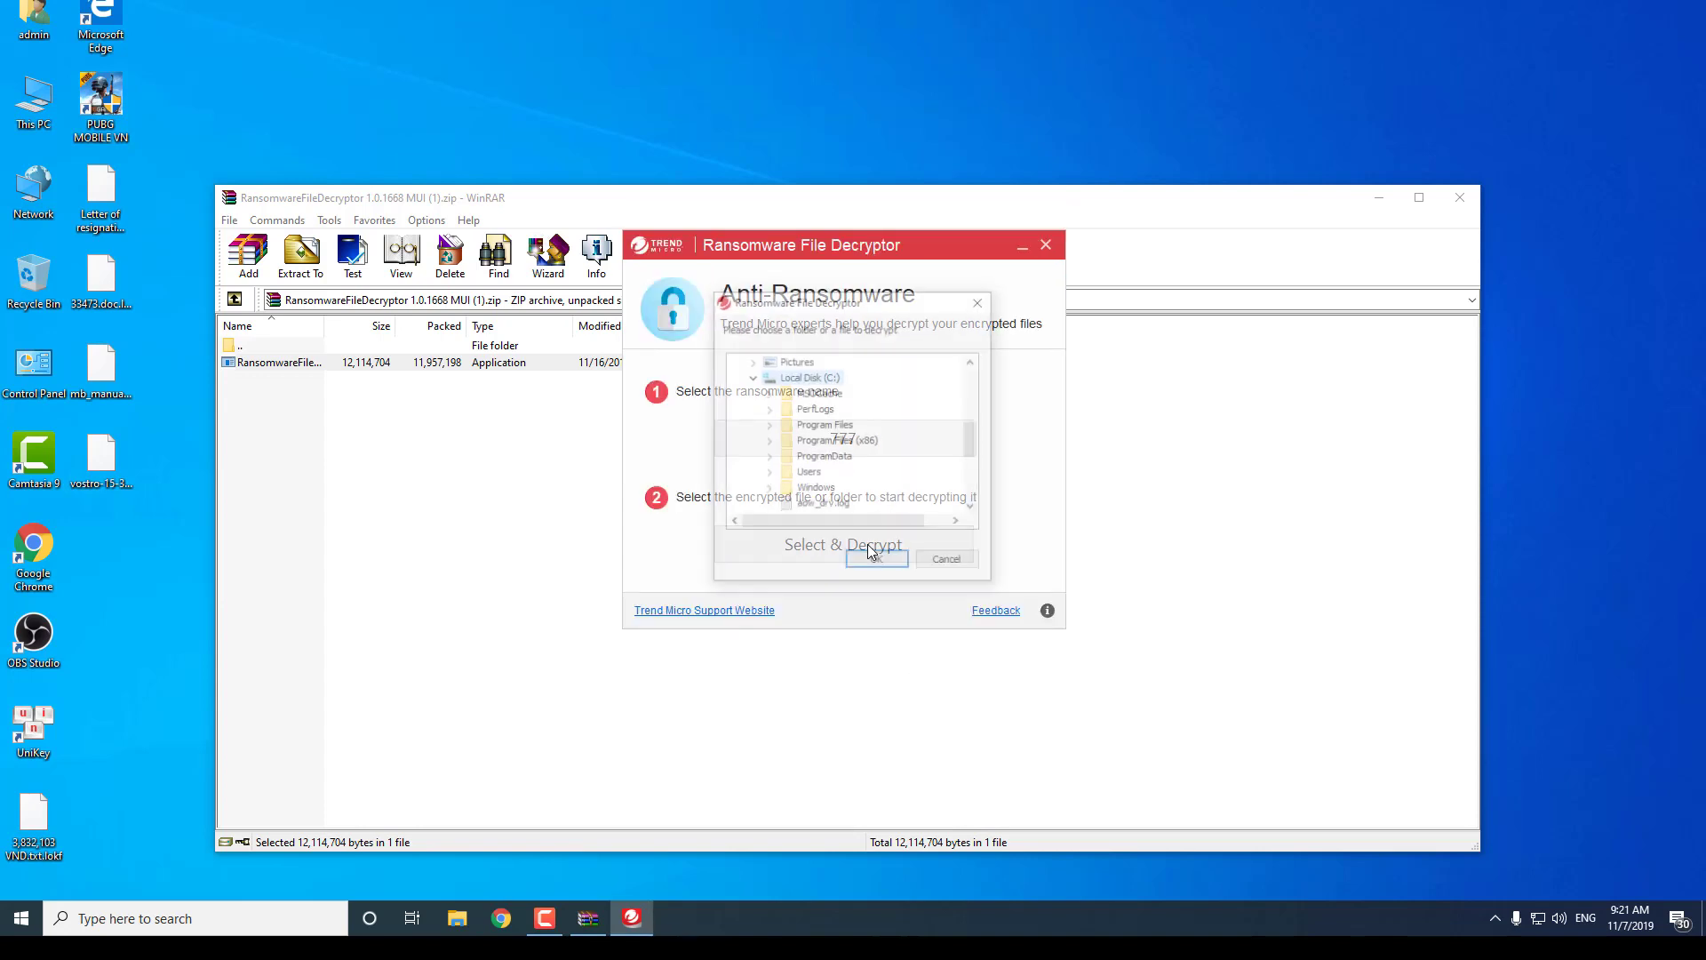
left_click_drag(973, 440, 974, 382)
left_click(763, 361)
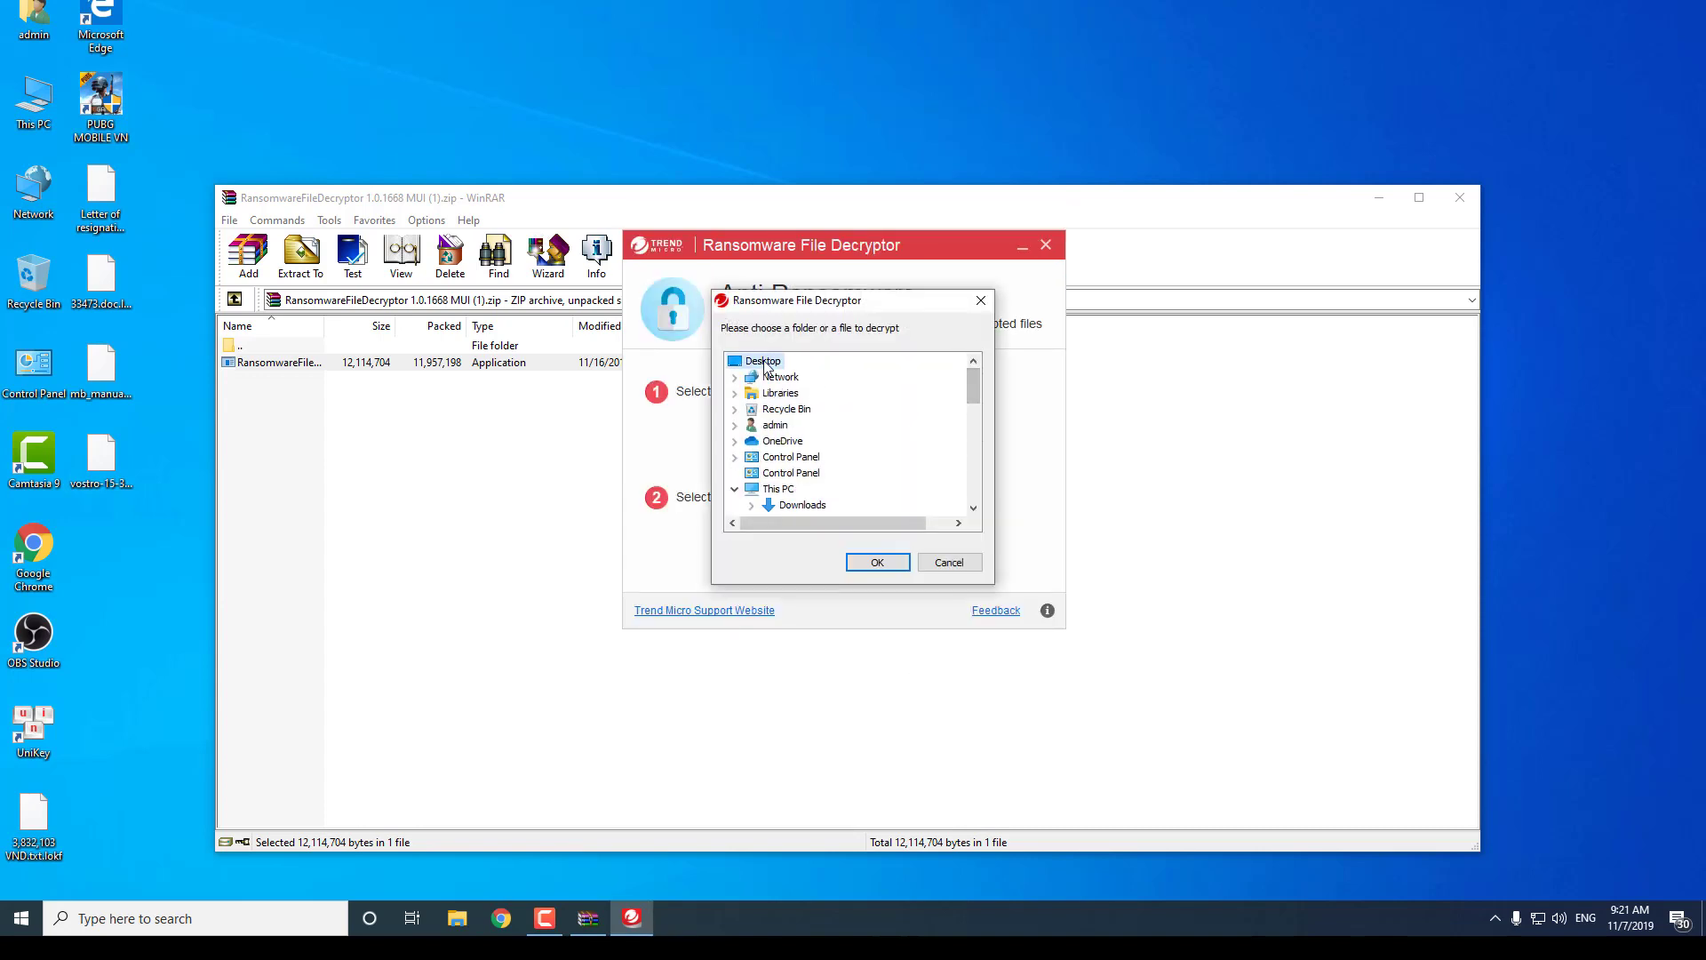
left_click(876, 563)
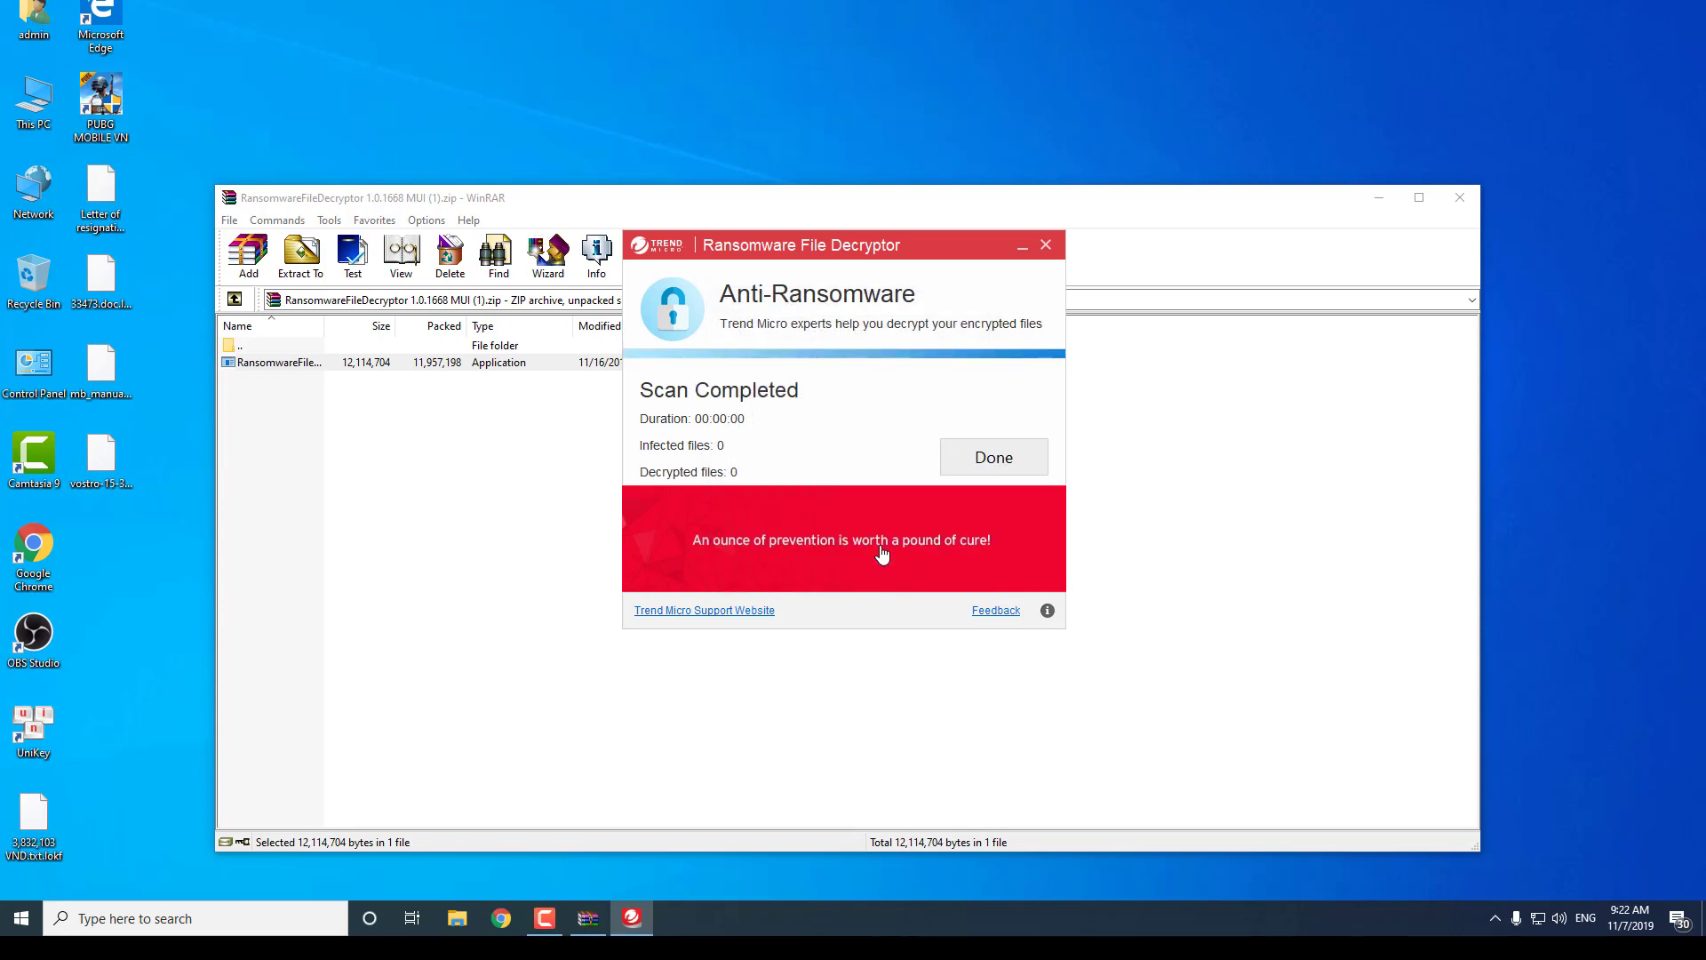
left_click(990, 458)
Step: Change the ransomware name to XORIST, scan the Desktop for files to decrypt, and finish the scan
left_click(861, 456)
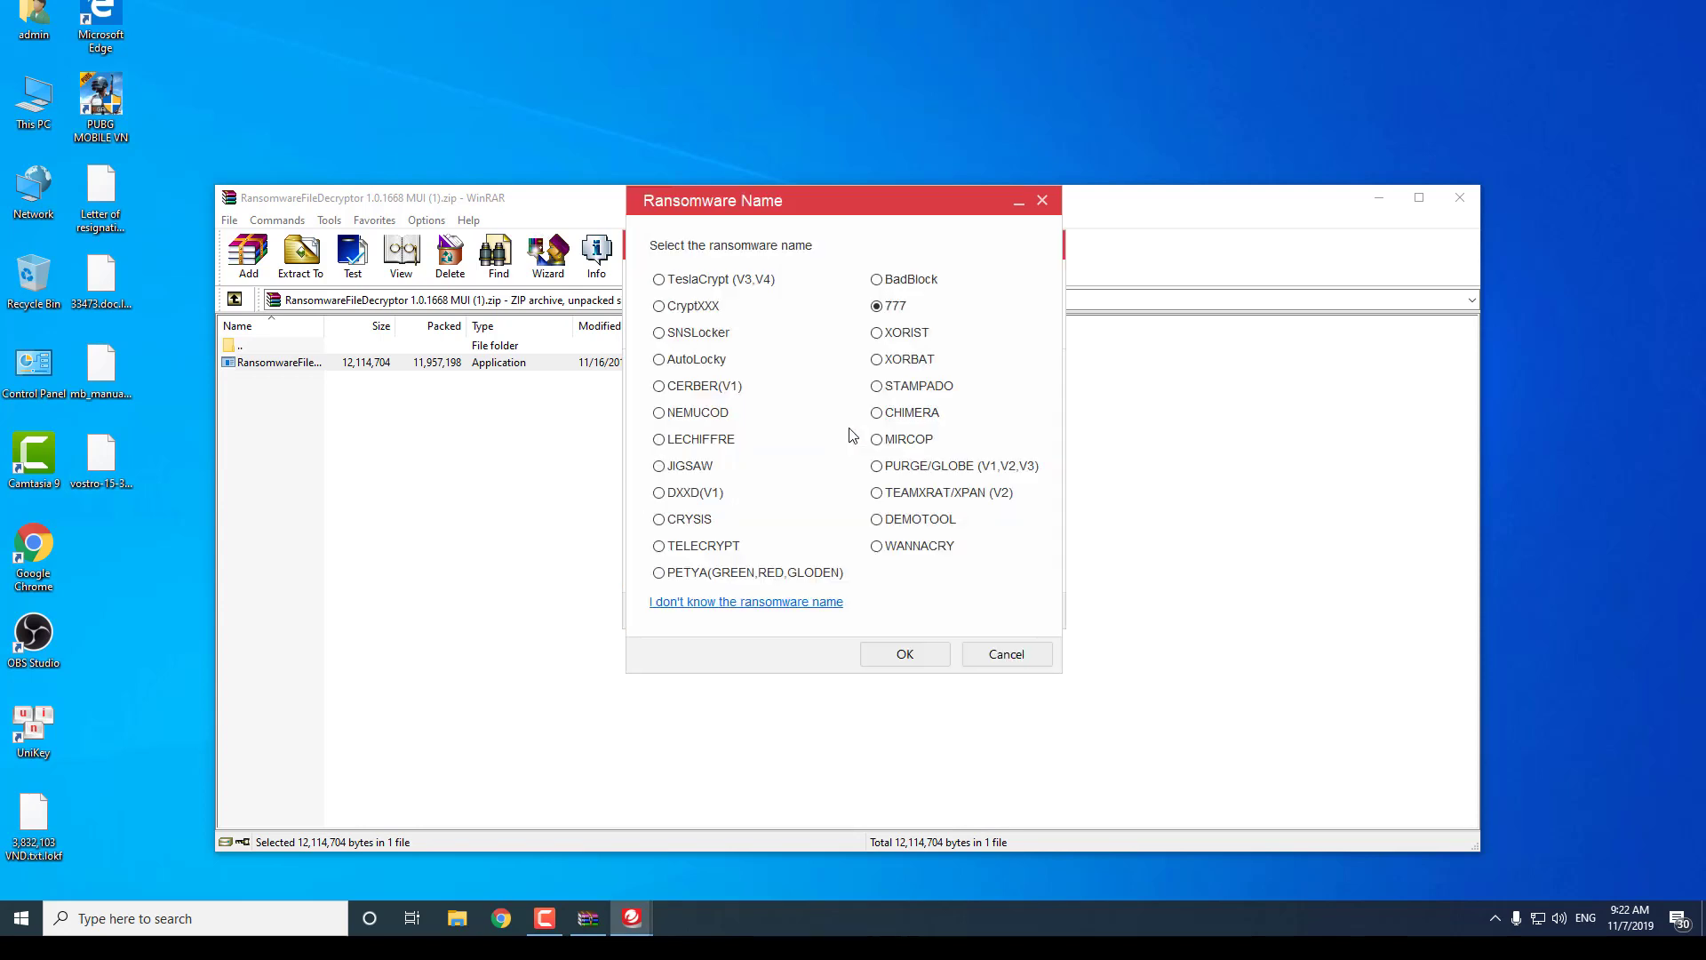
left_click(904, 653)
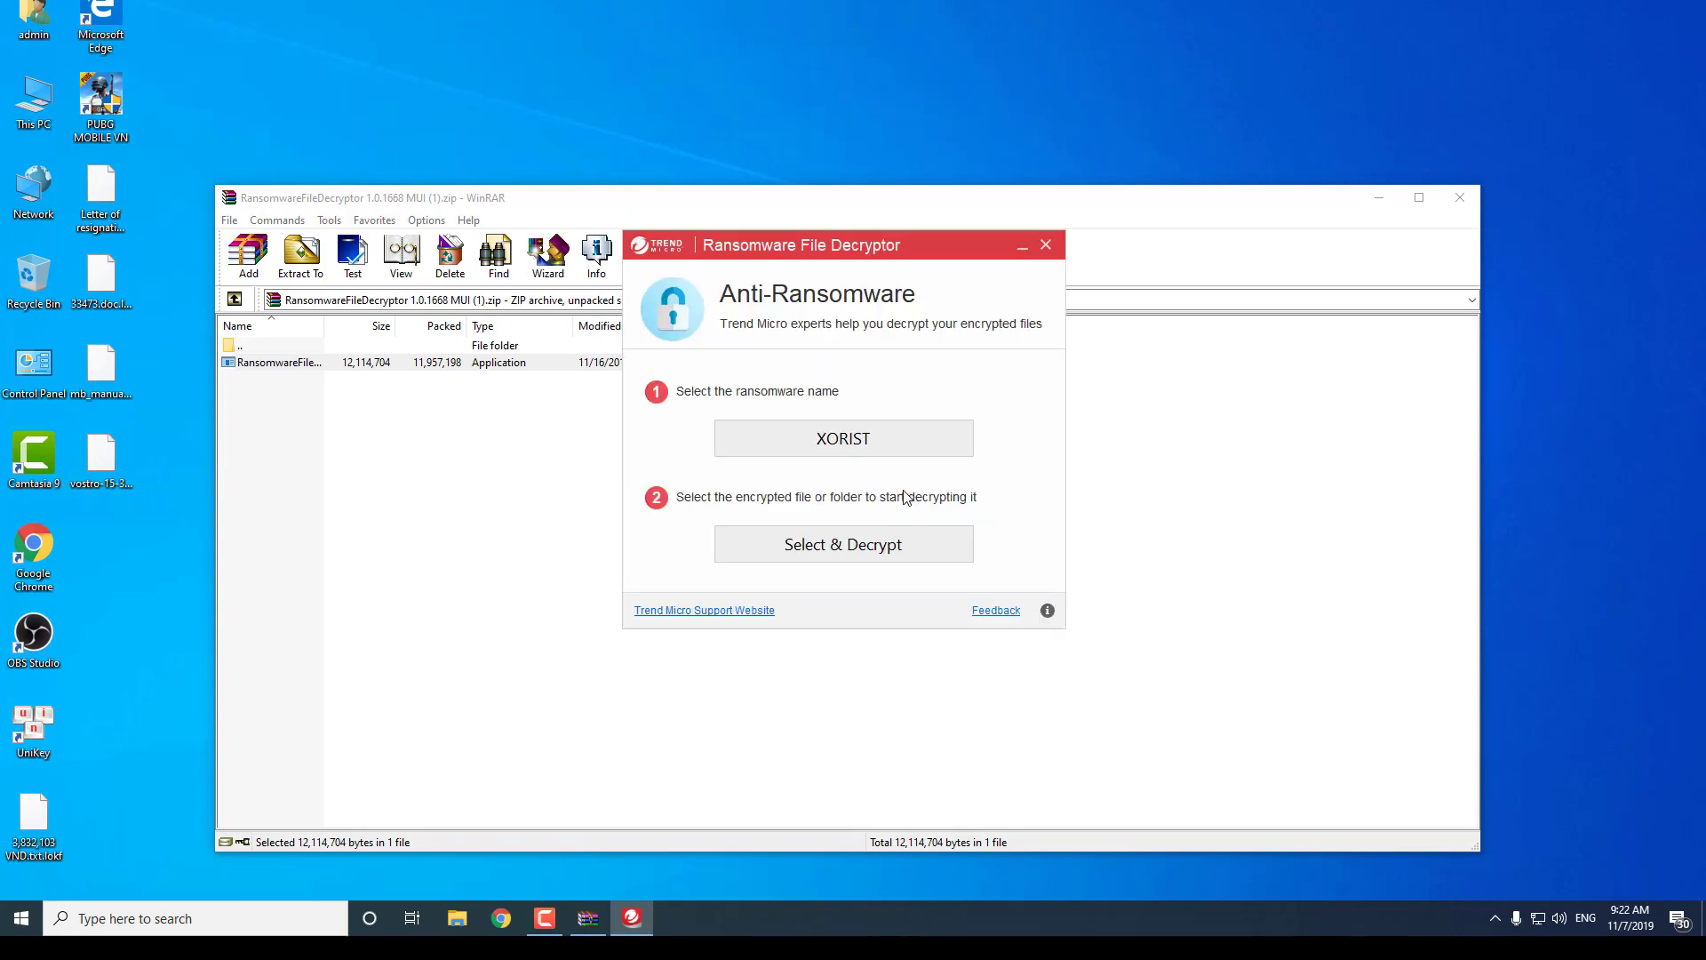
left_click(878, 552)
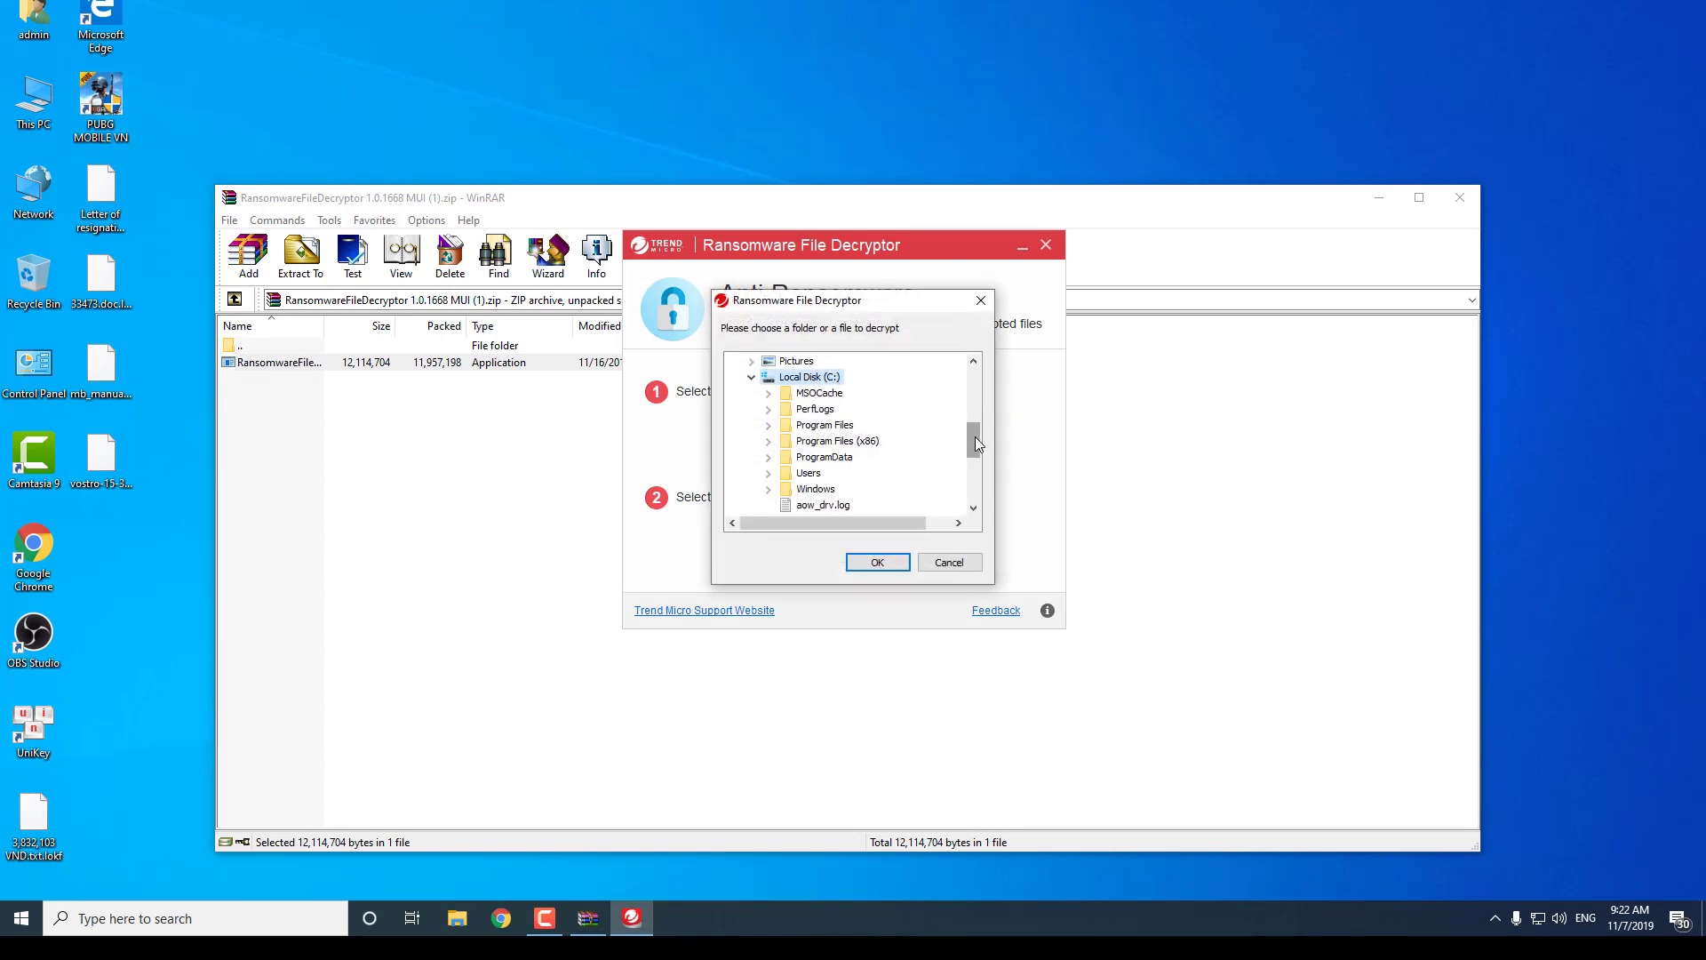
left_click_drag(974, 436, 974, 384)
left_click(877, 563)
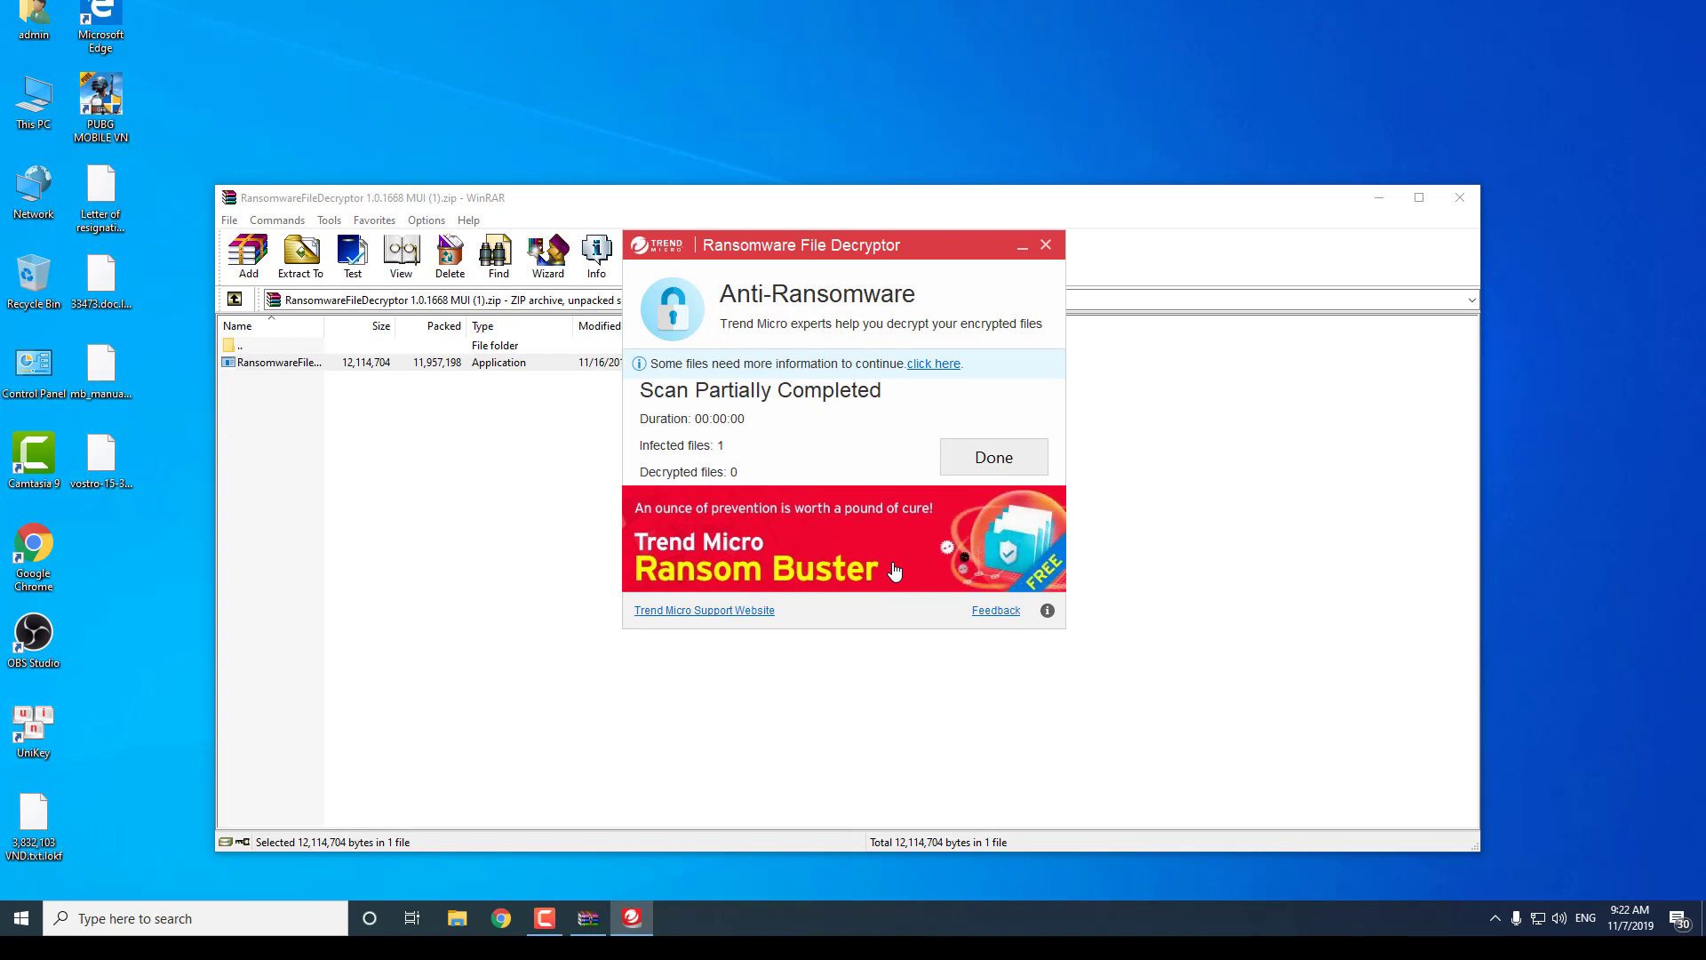
left_click(998, 461)
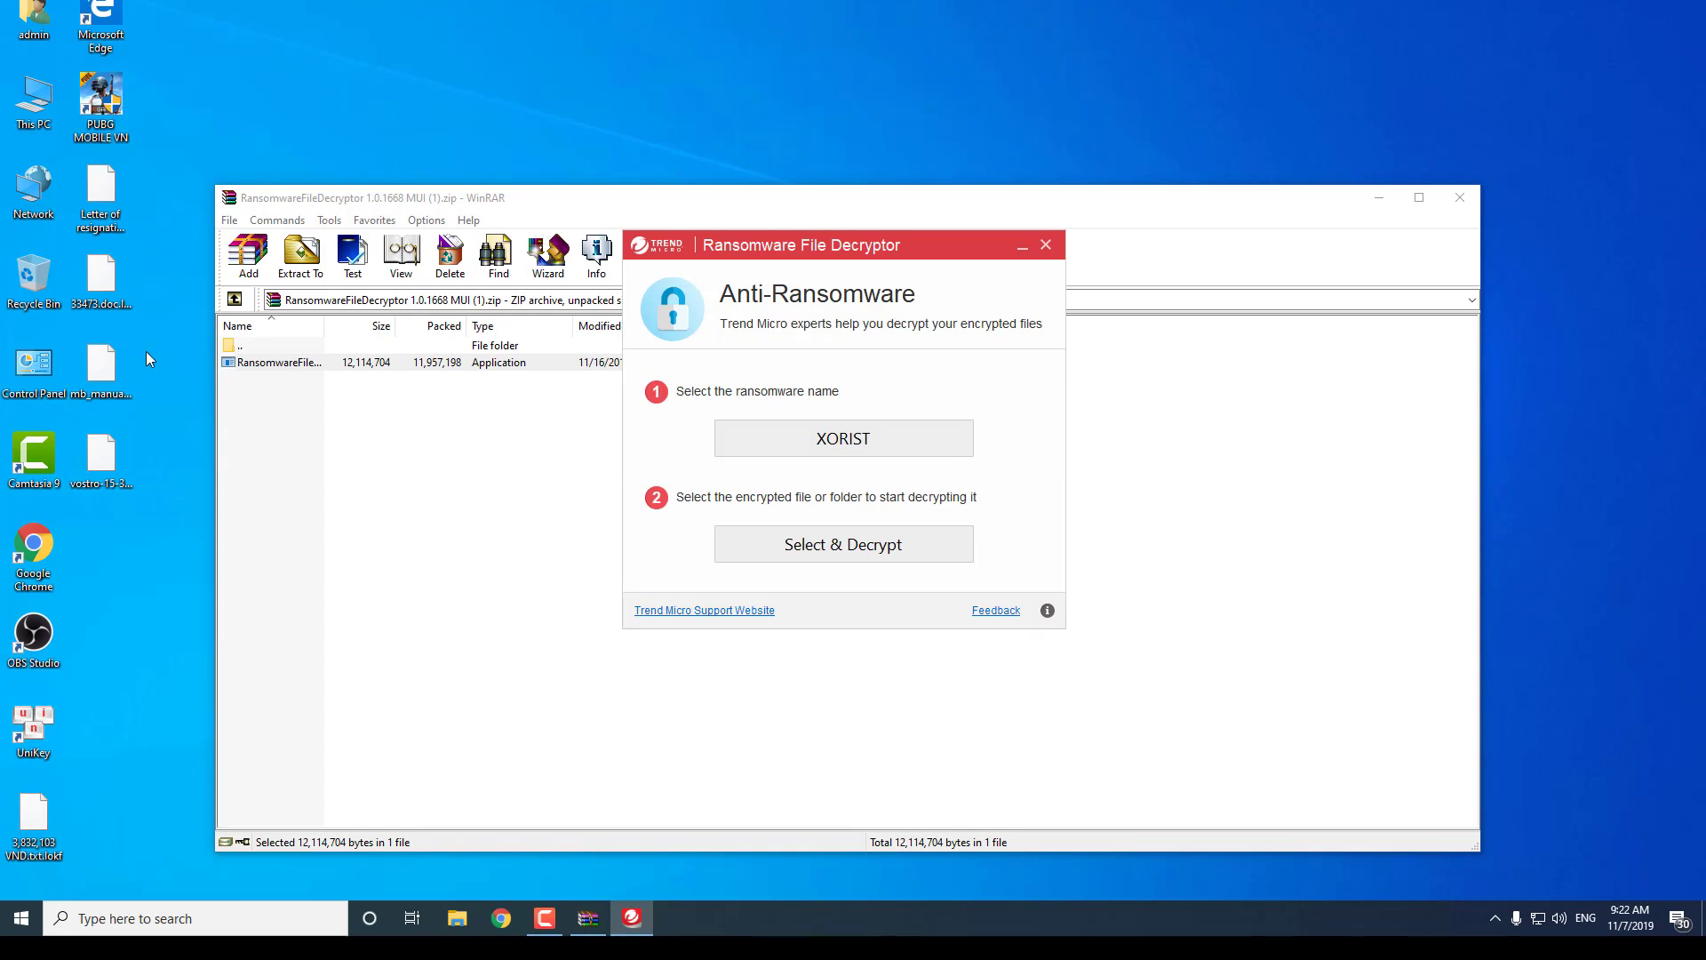
Step: Run the XORIST scan on the Desktop again and open the form for supplying more file information
left_click(822, 444)
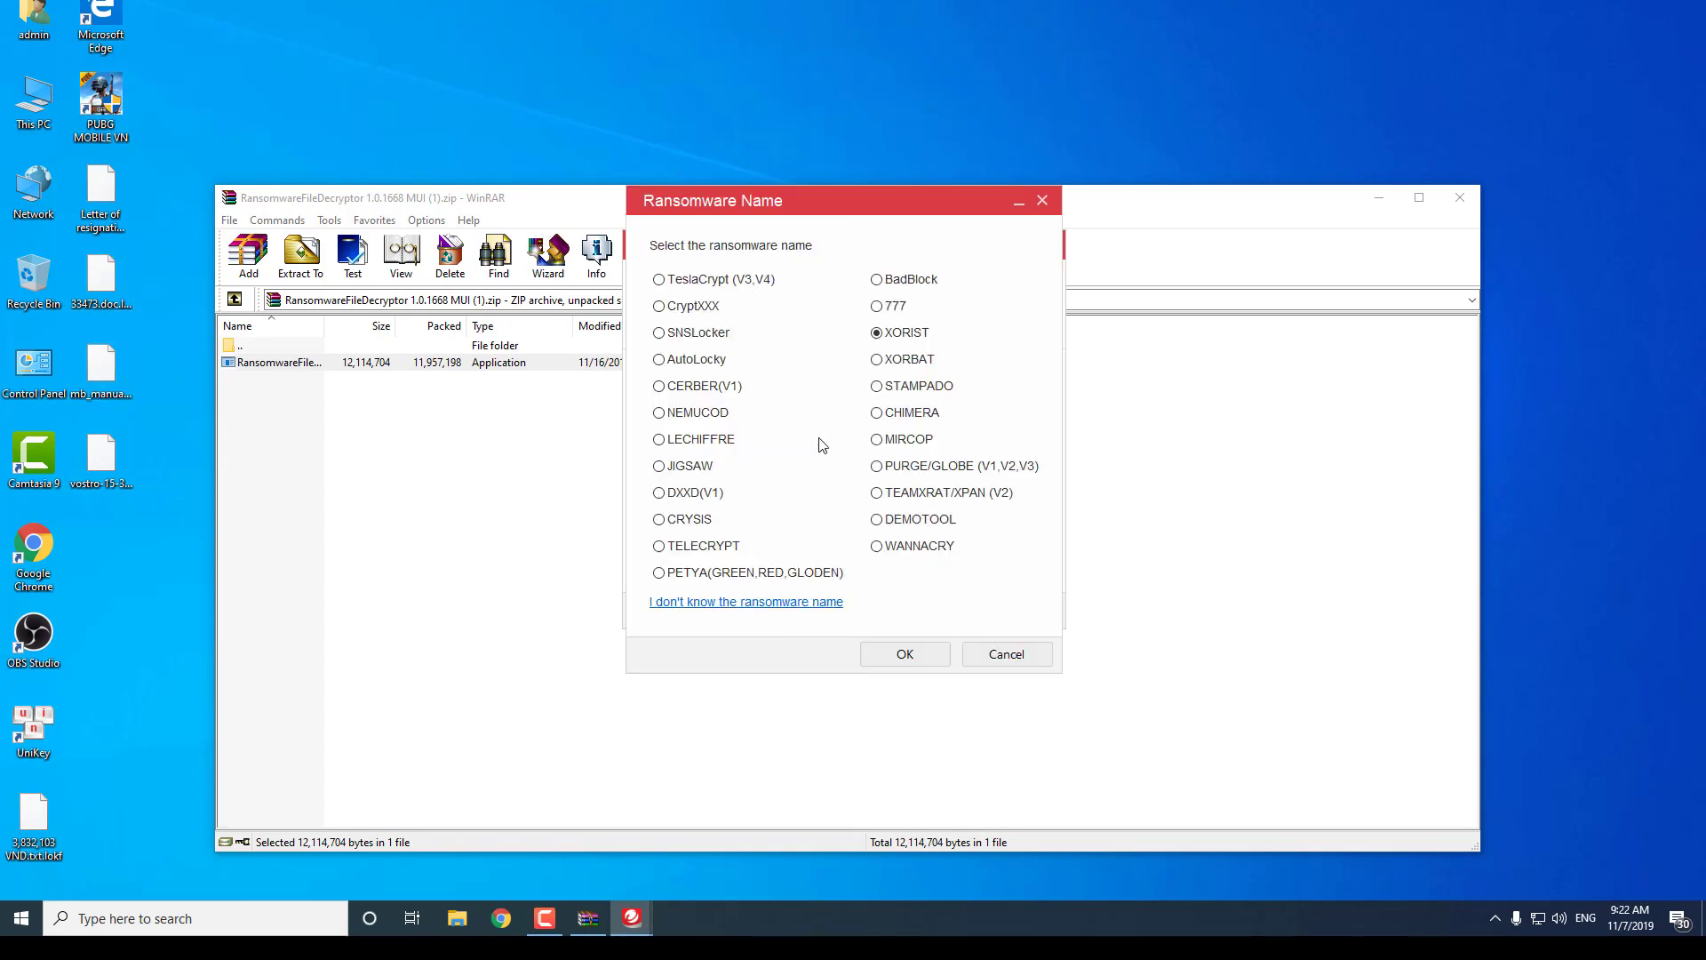
left_click(903, 655)
left_click(865, 554)
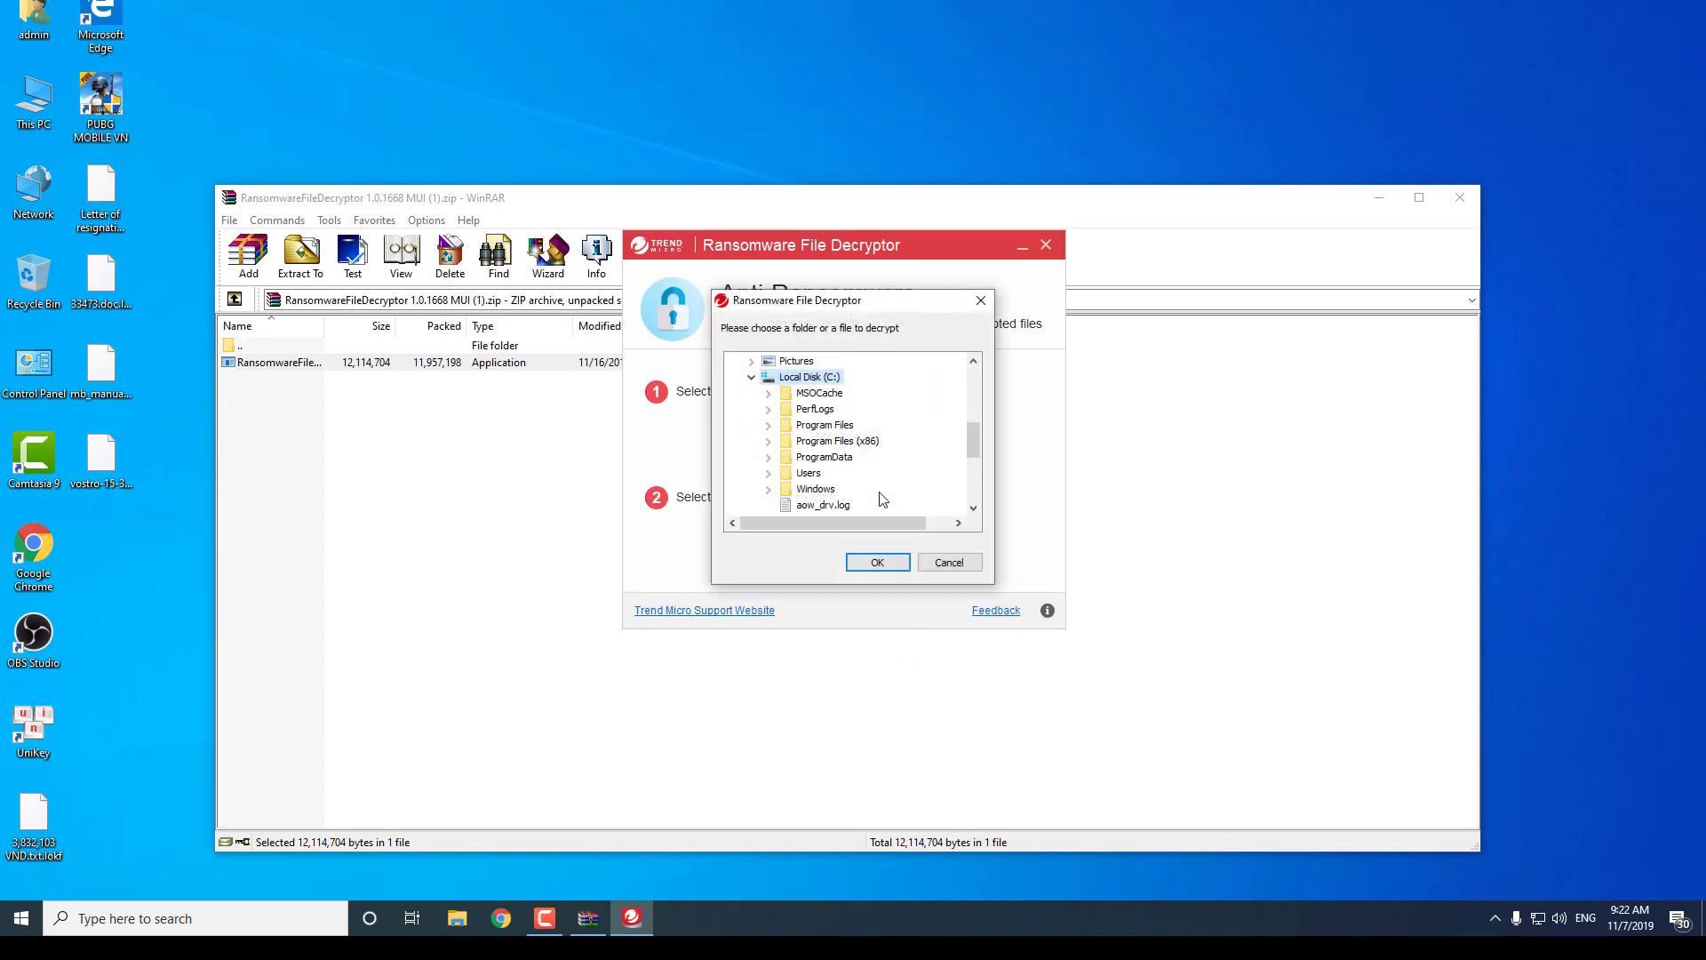
scroll(977, 446, "up", 5)
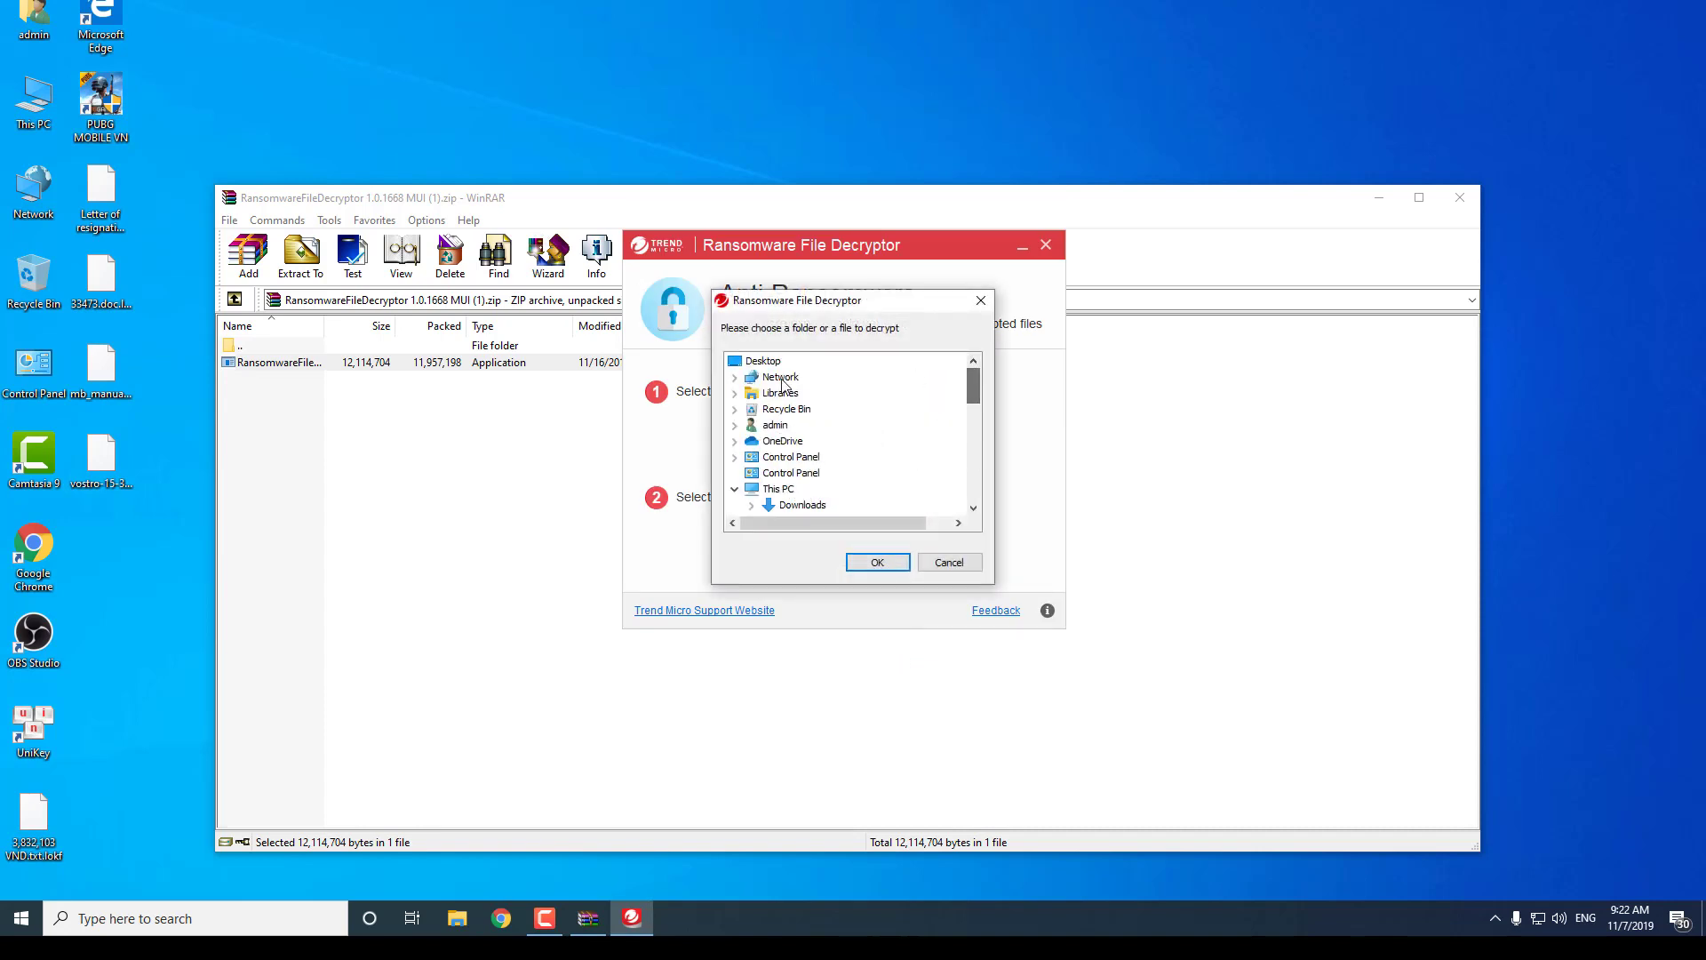
left_click(877, 562)
left_click(935, 366)
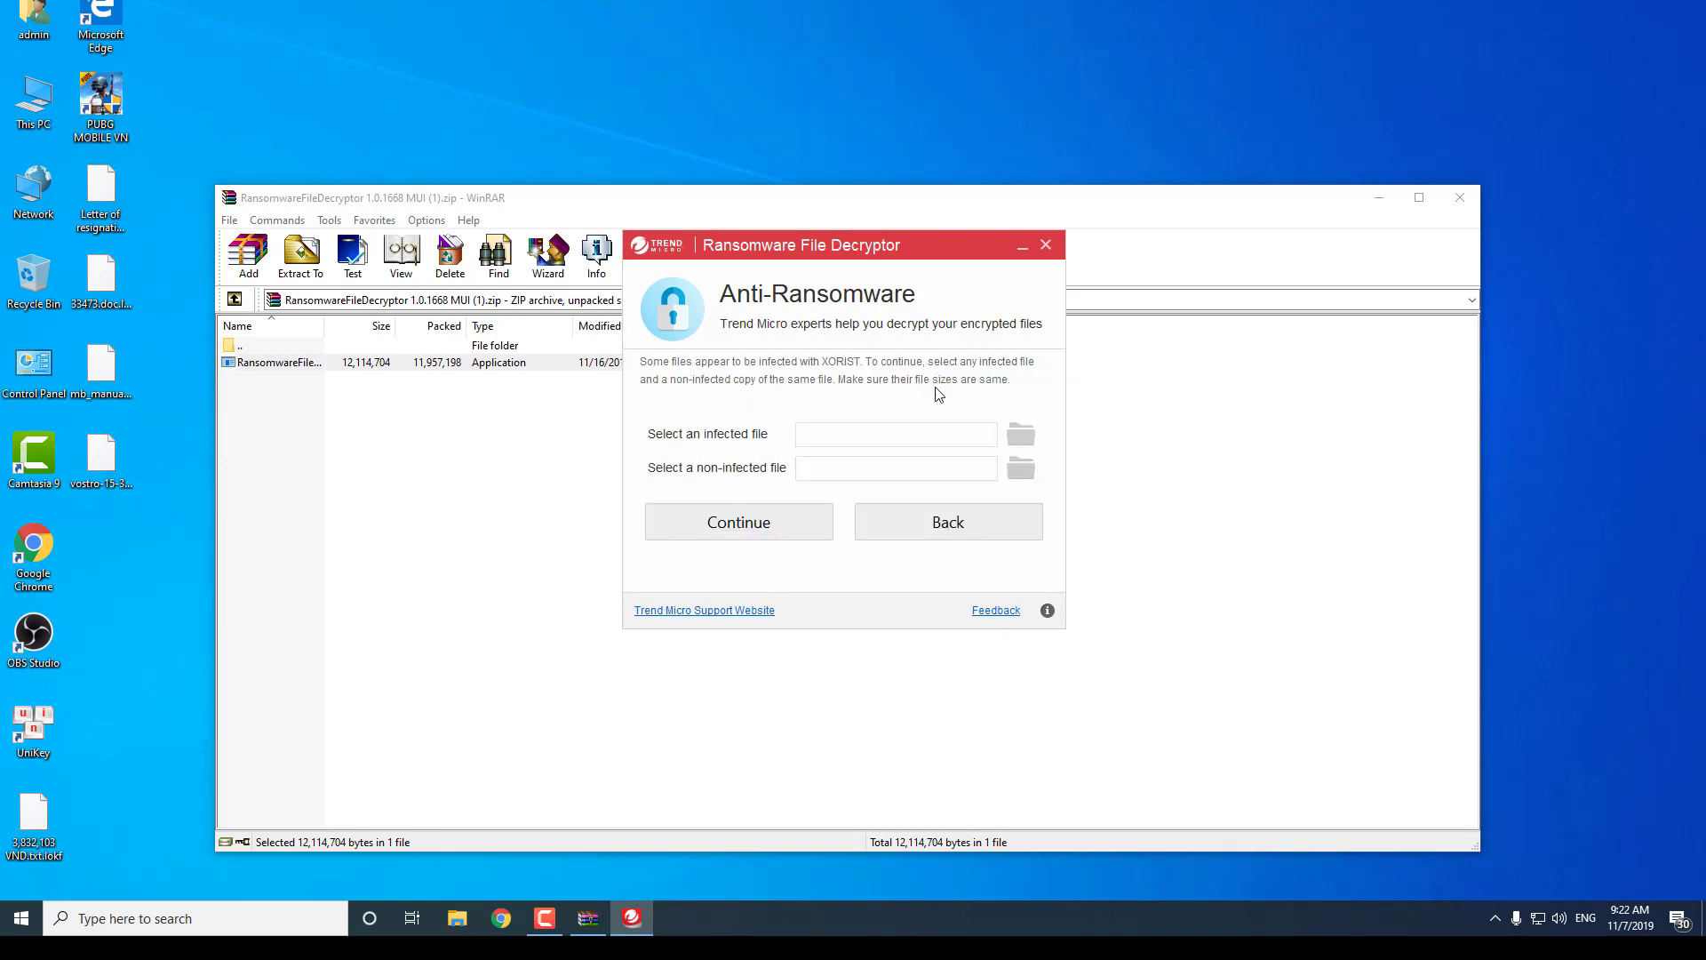
Step: Choose 3,832,103 VND.txt.lokf as the infected file and replace it with 33473.doc.lokf
left_click(1020, 435)
key("Down")
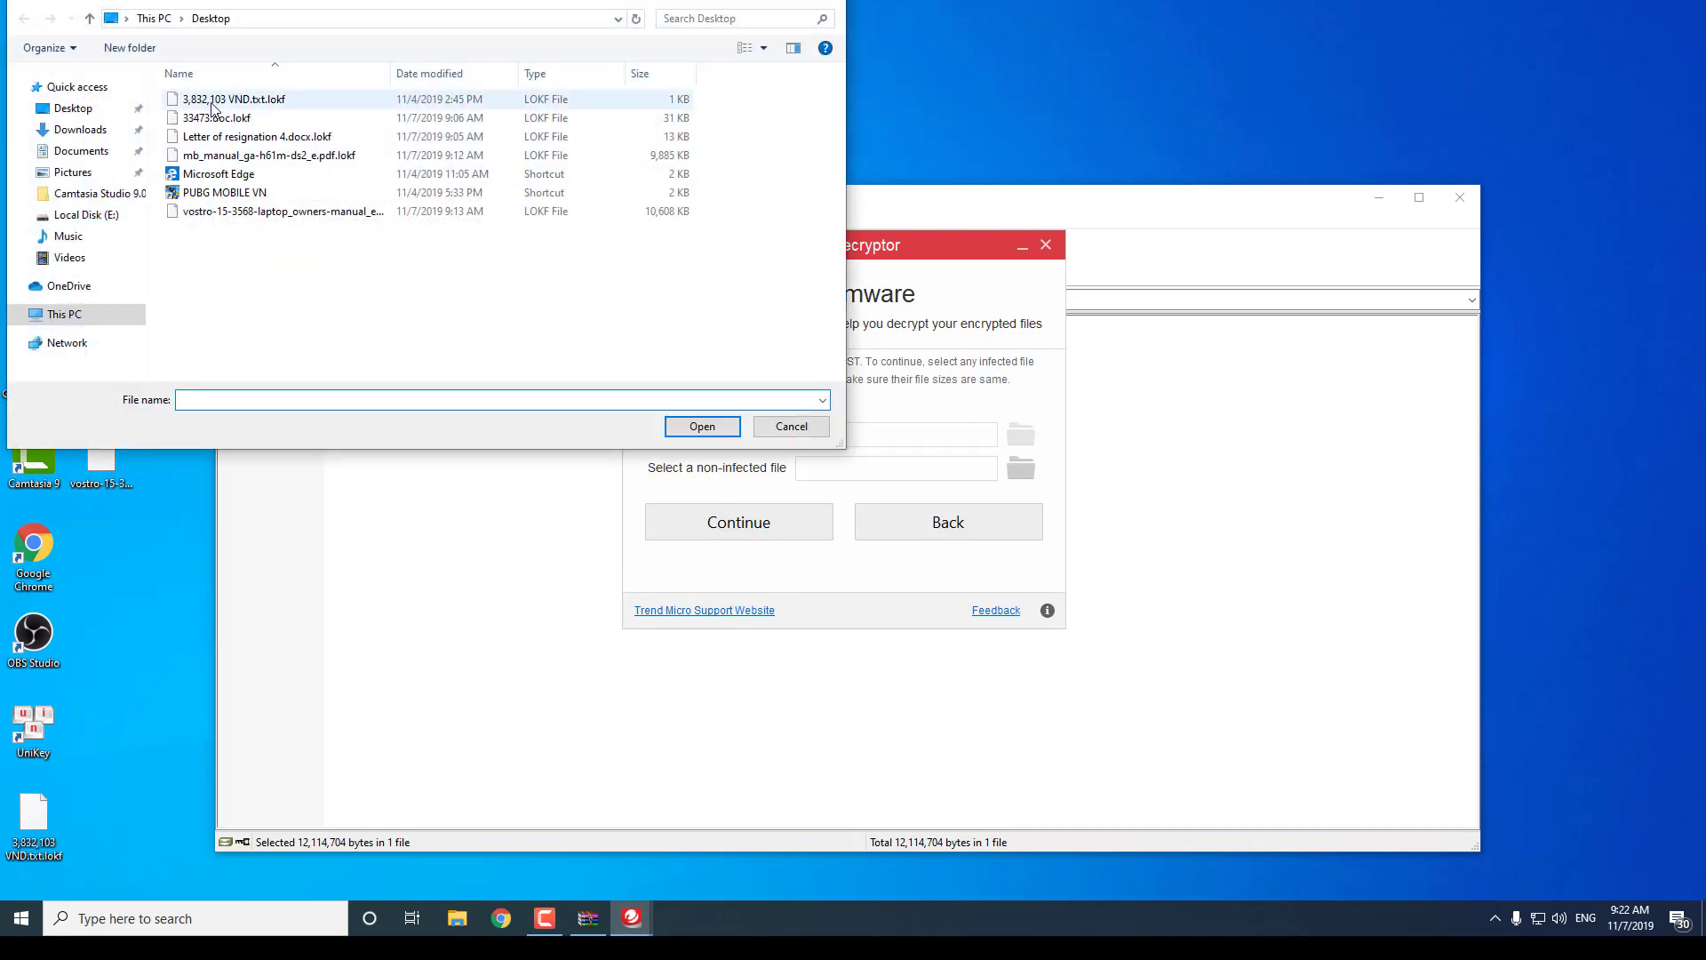
left_click(717, 426)
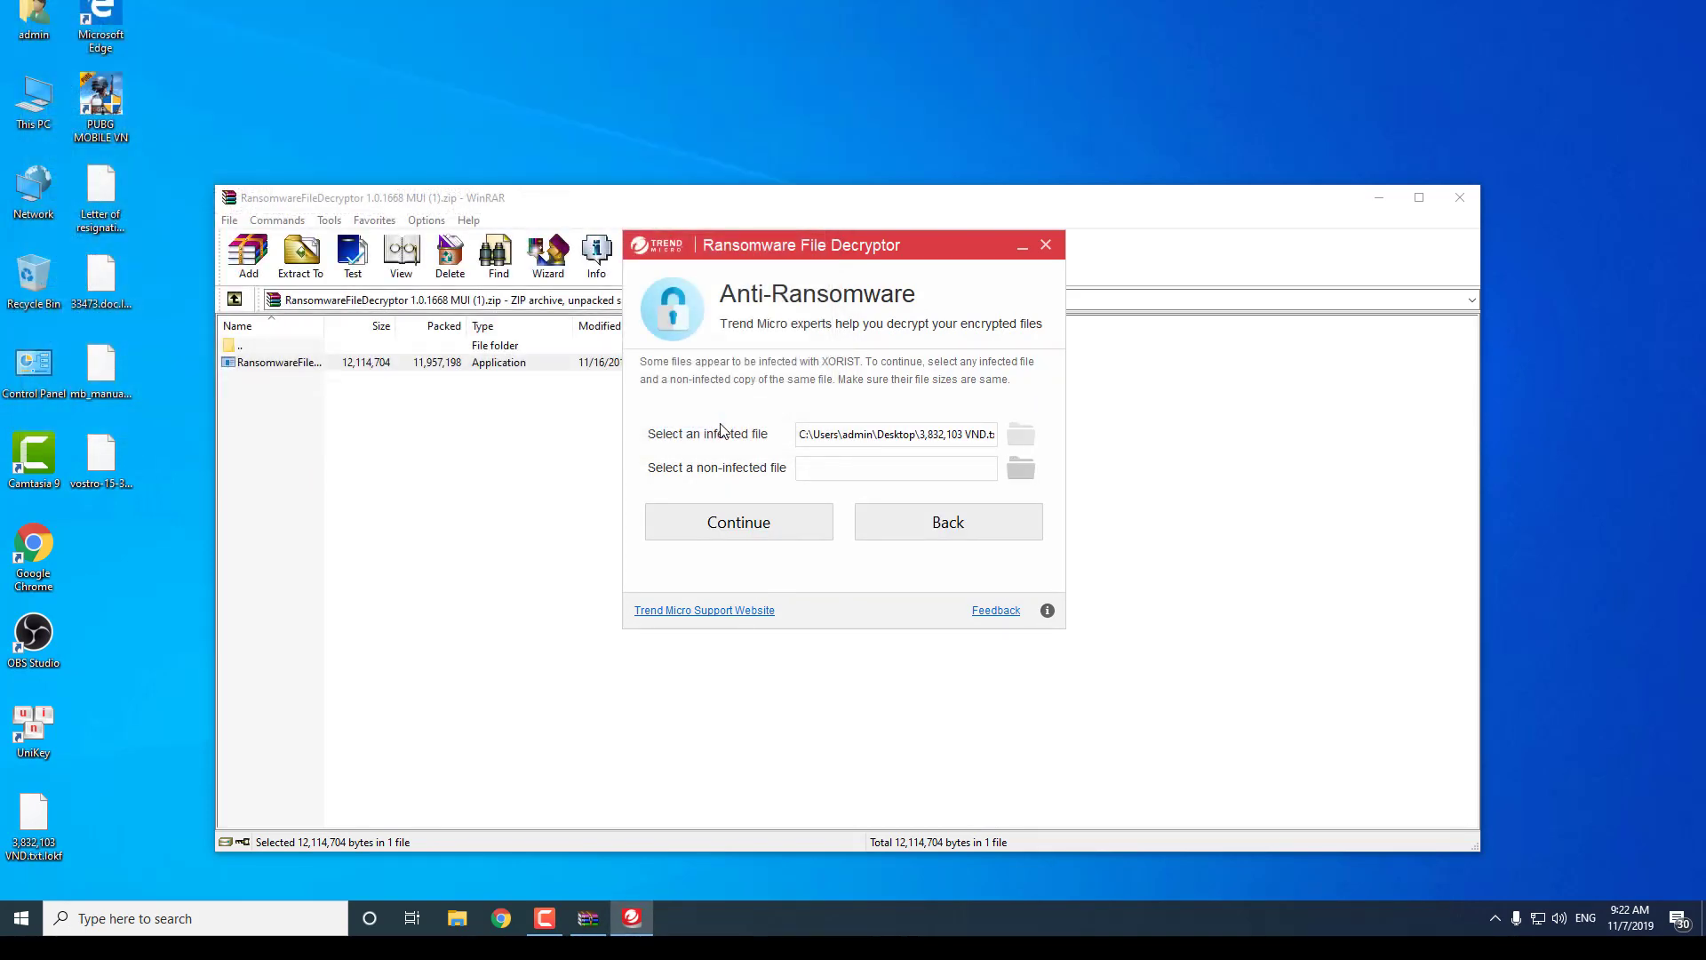
left_click(1021, 468)
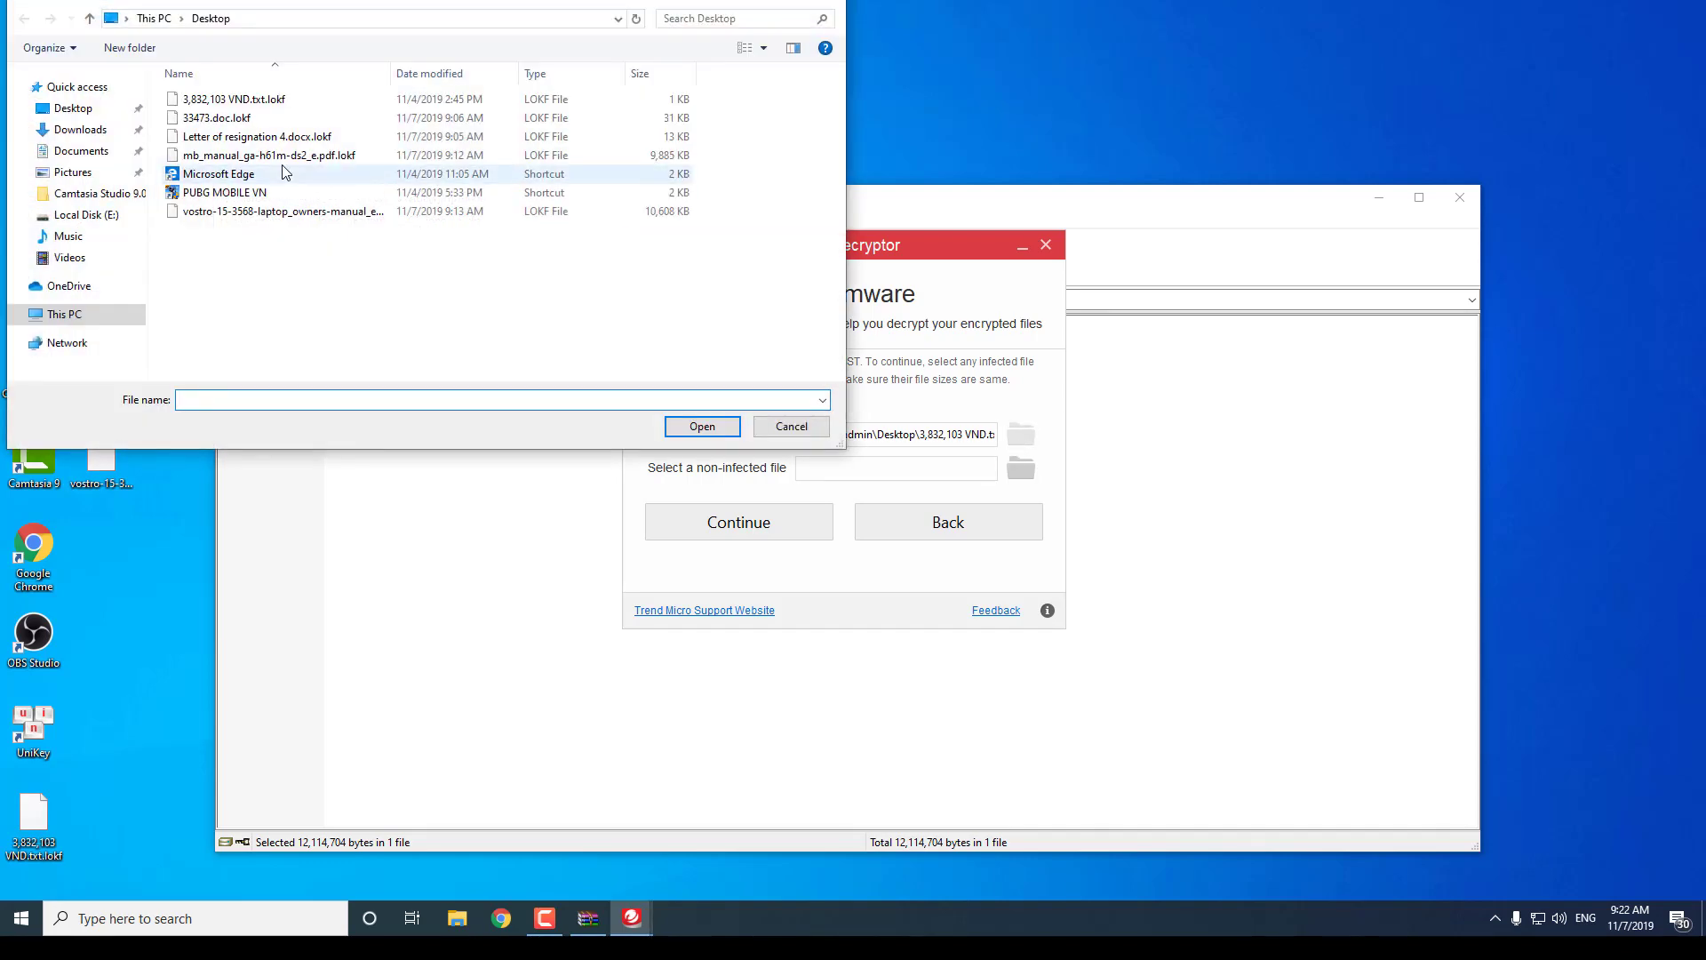
left_click(249, 122)
left_click(702, 427)
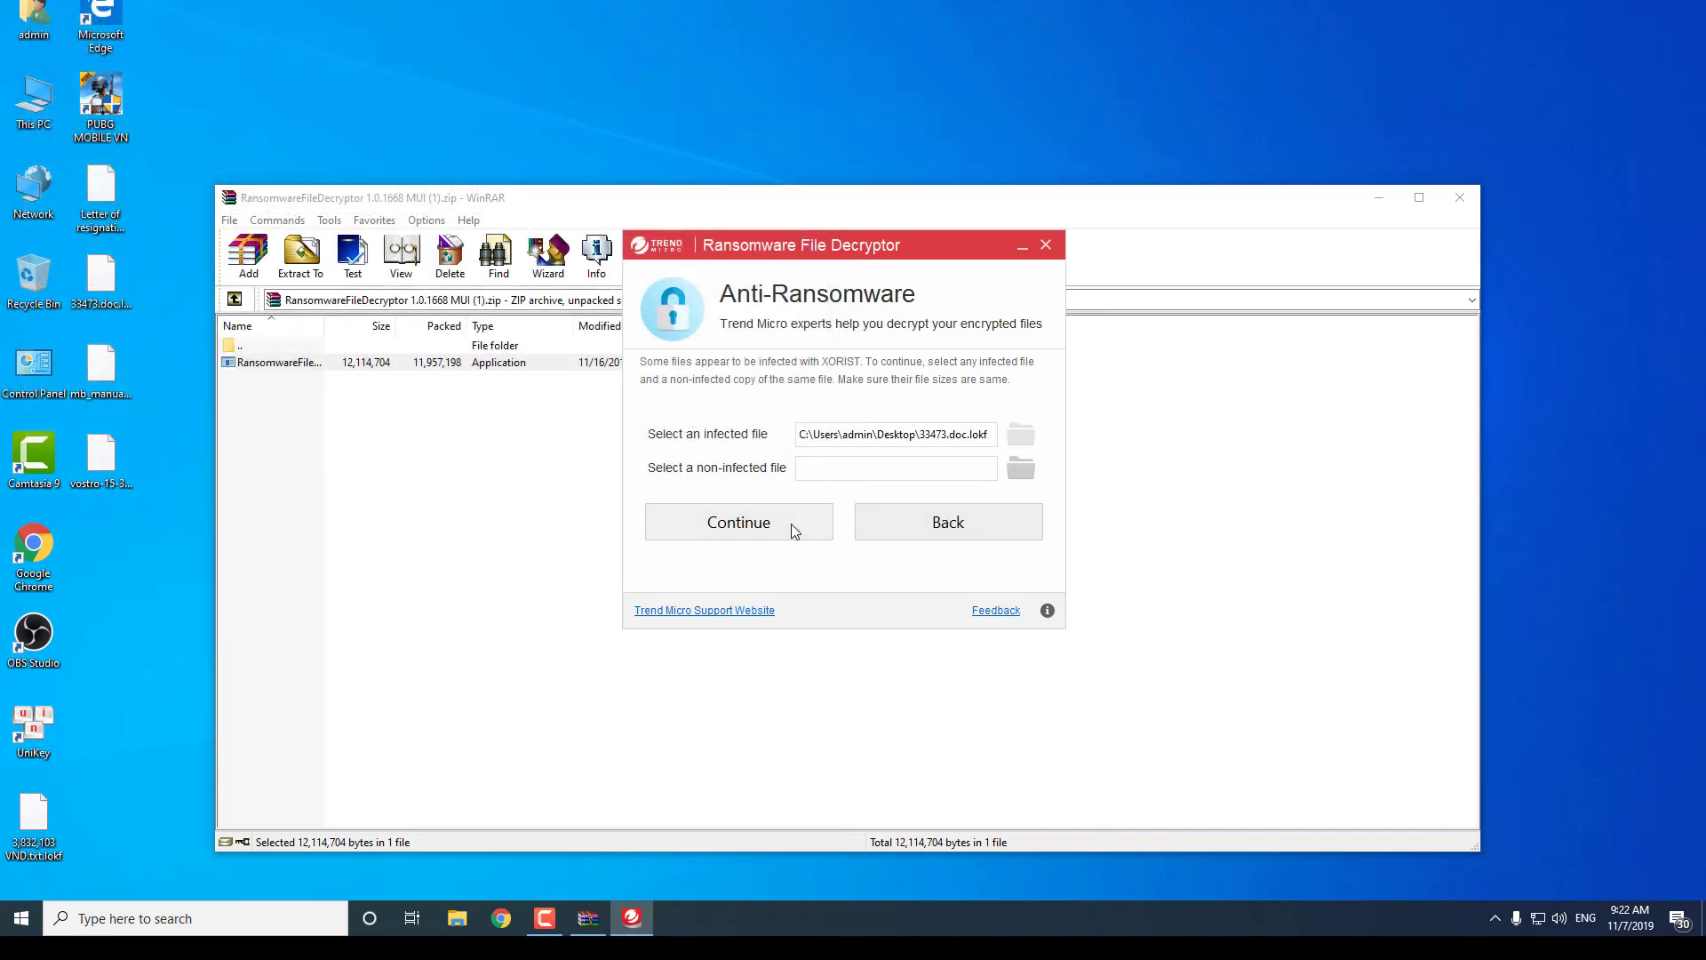
Step: Choose Letter of resignation 4.docx.lokf as the non-infected file, and close the decryptor without continuing
left_click(1020, 468)
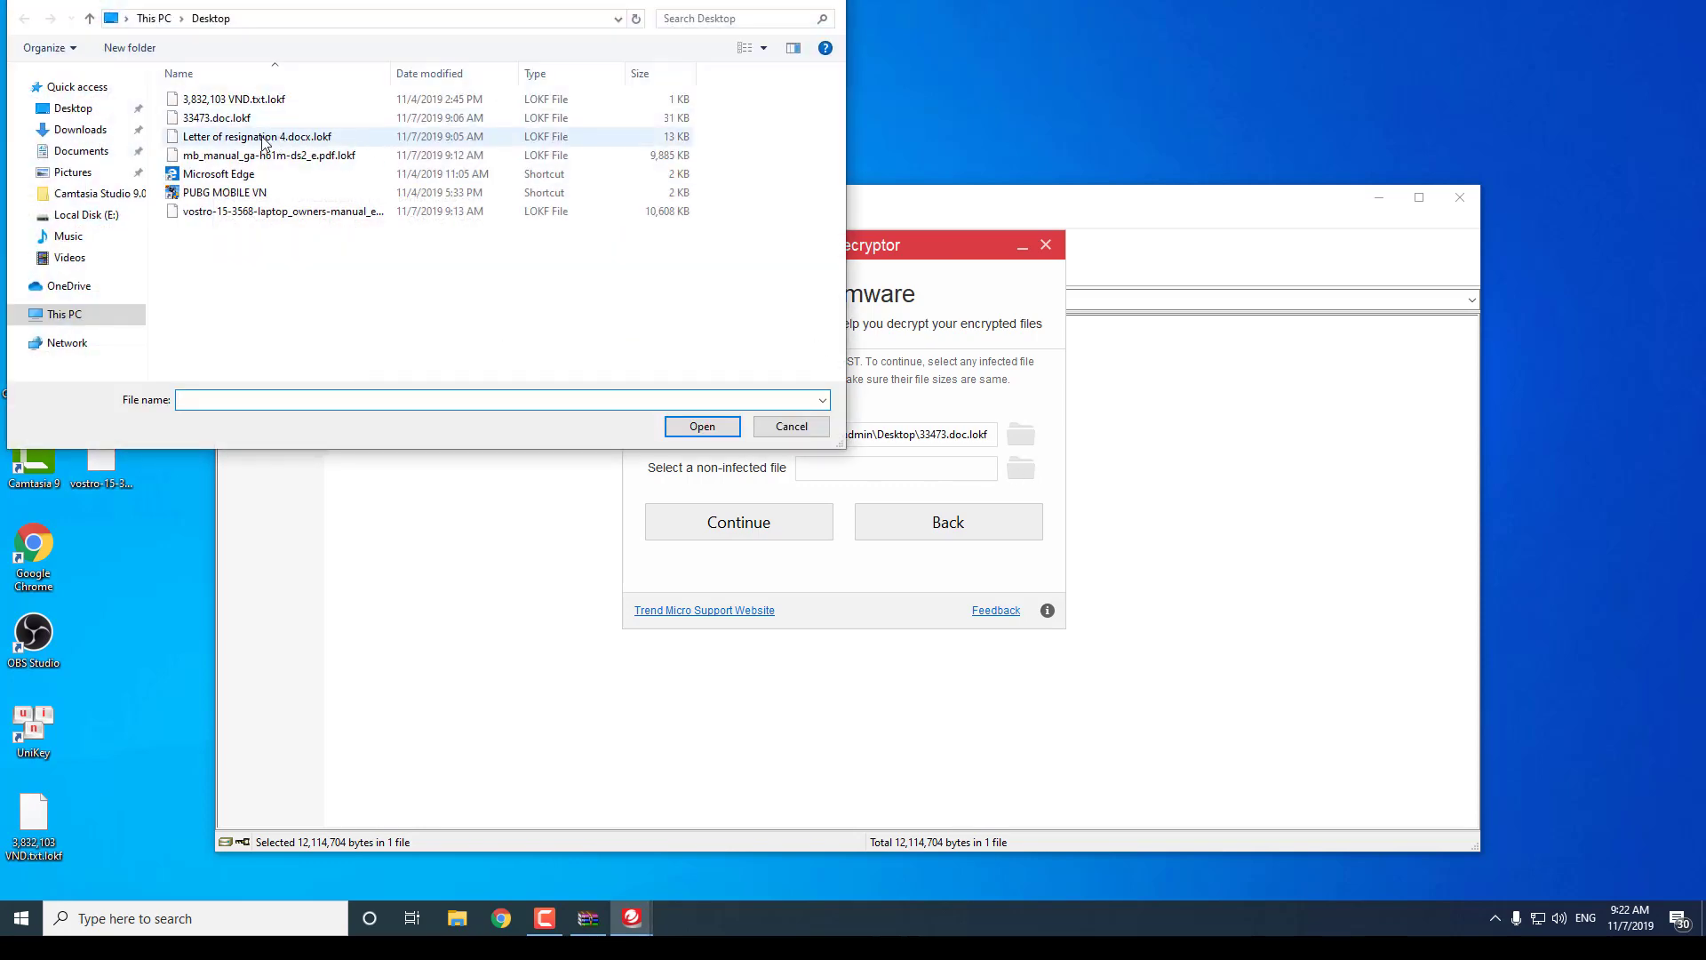
left_click(257, 136)
left_click(709, 429)
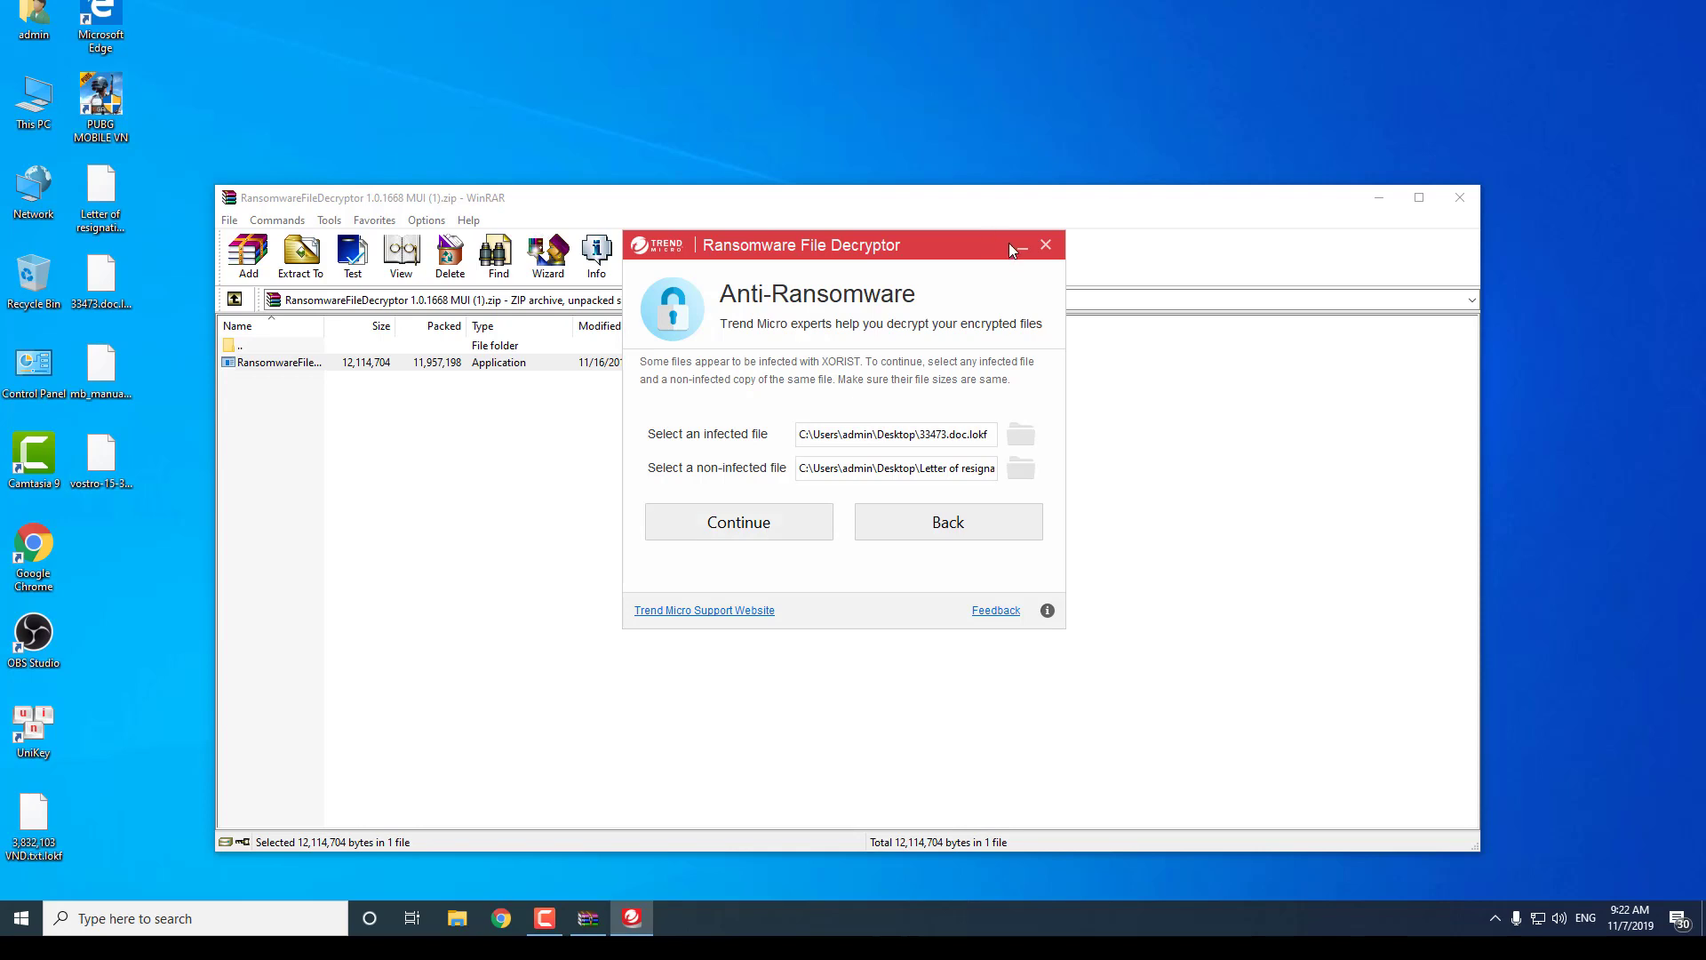
left_click(1045, 247)
Step: Relaunch the decryptor from the open WinRAR archive and accept its legal terms
left_click(298, 362)
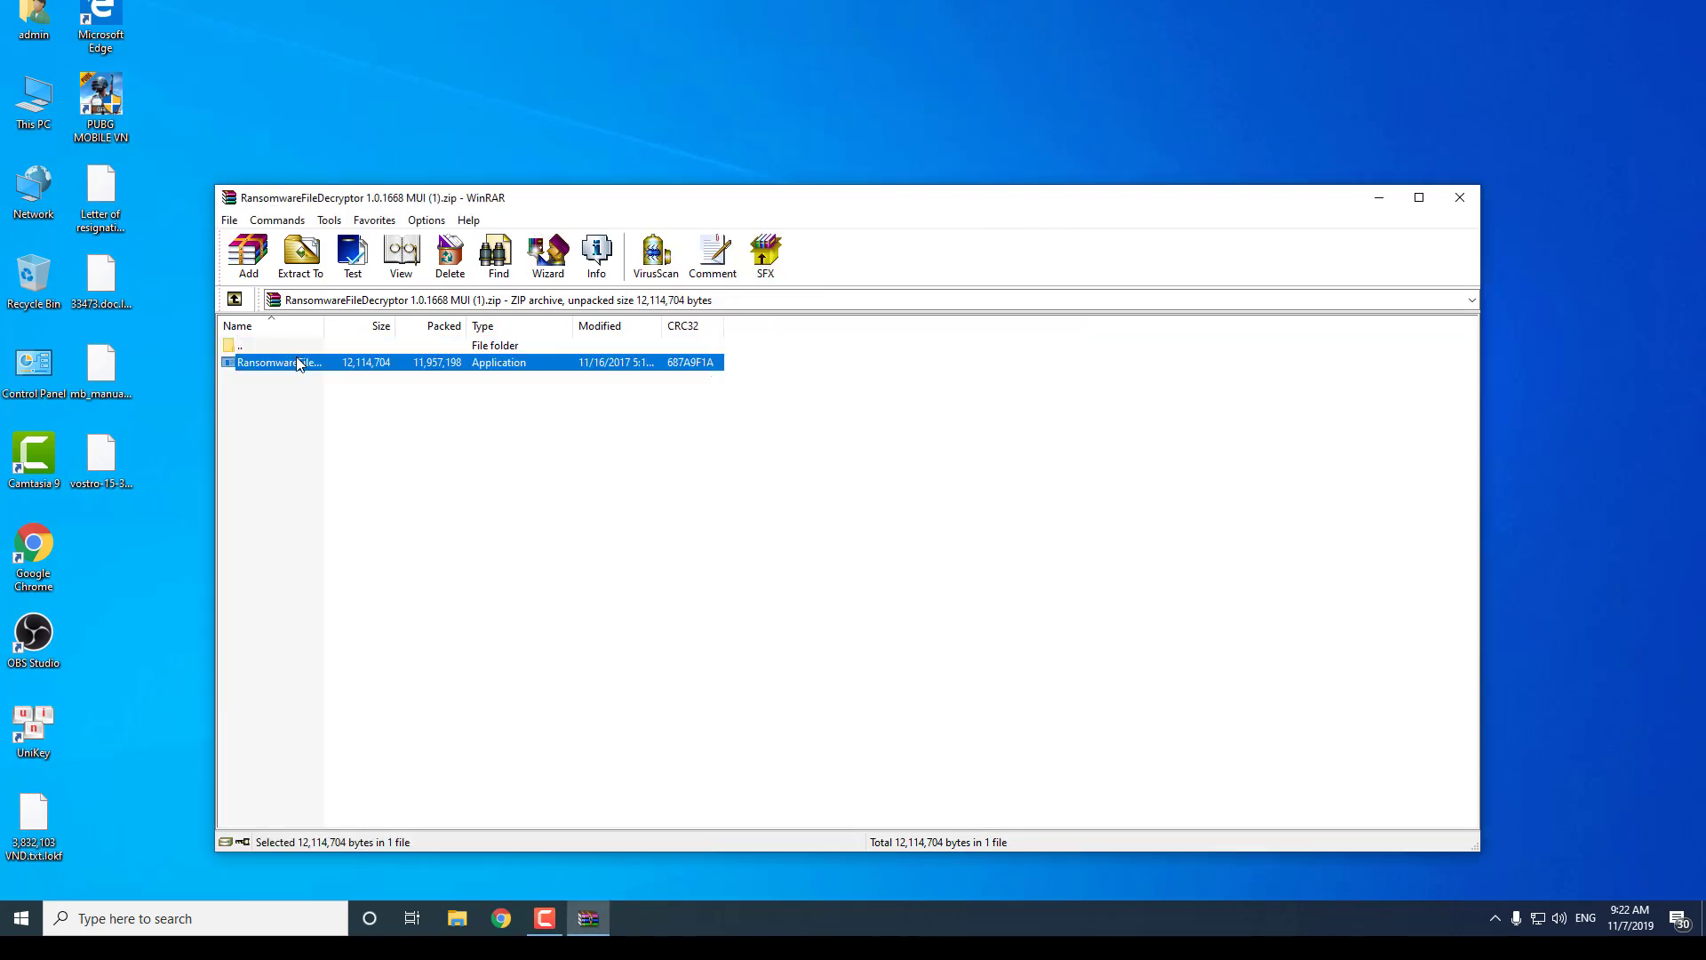
double_click(299, 363)
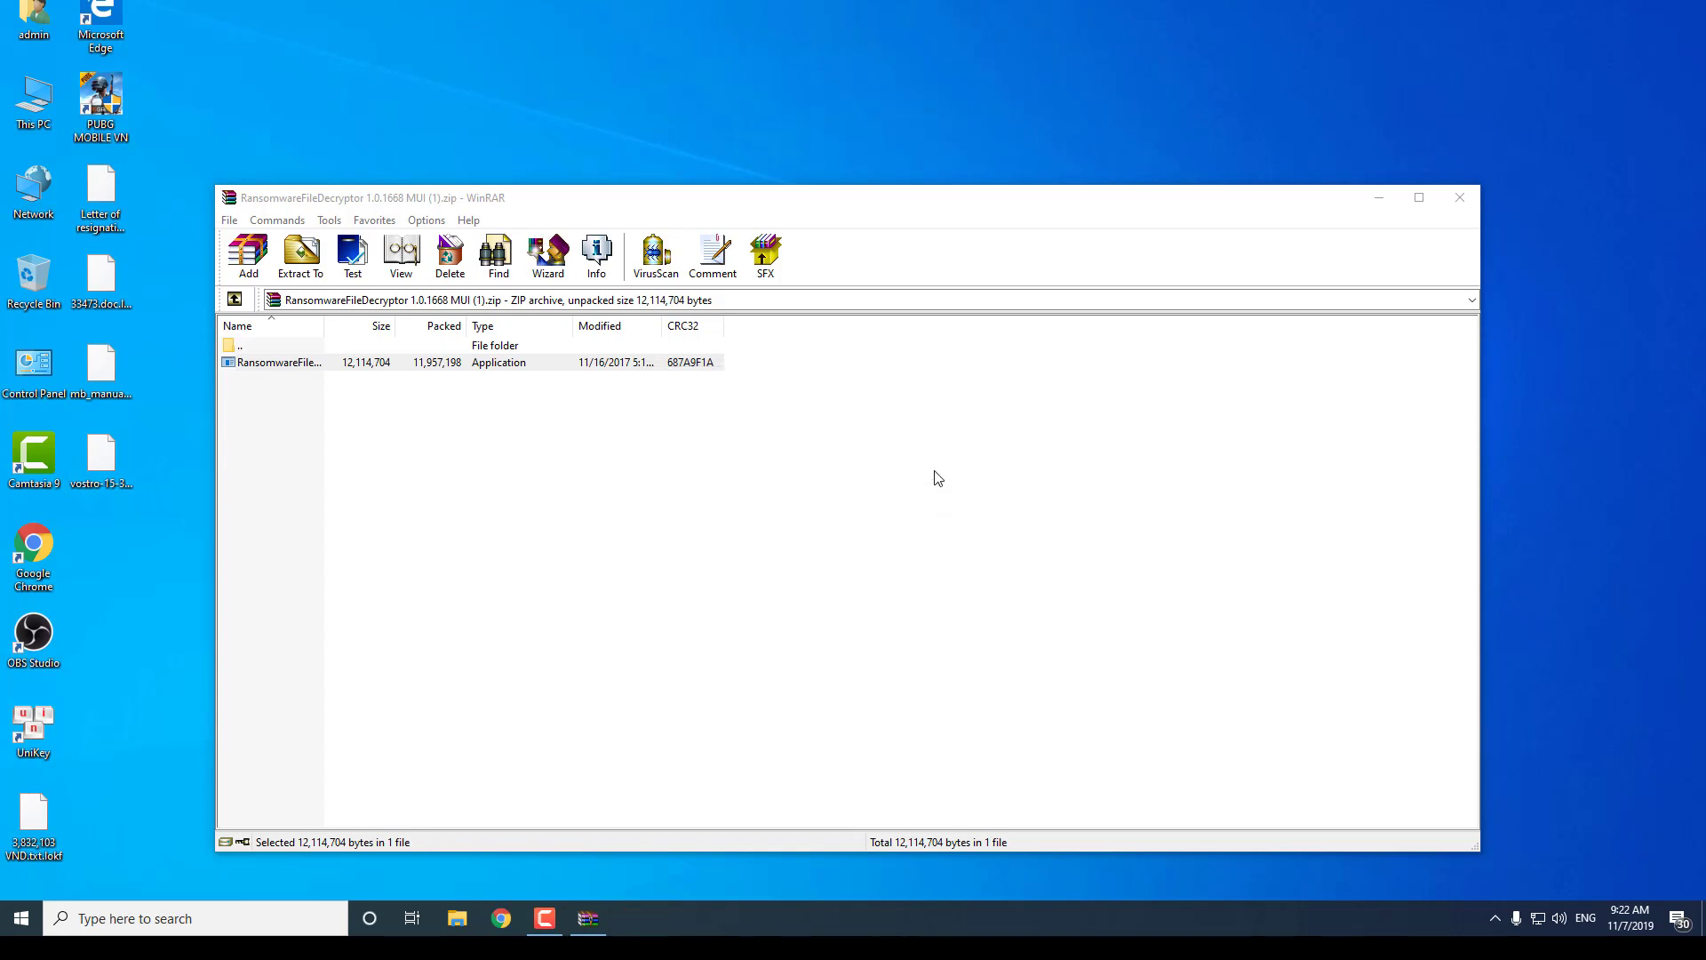
left_click(808, 604)
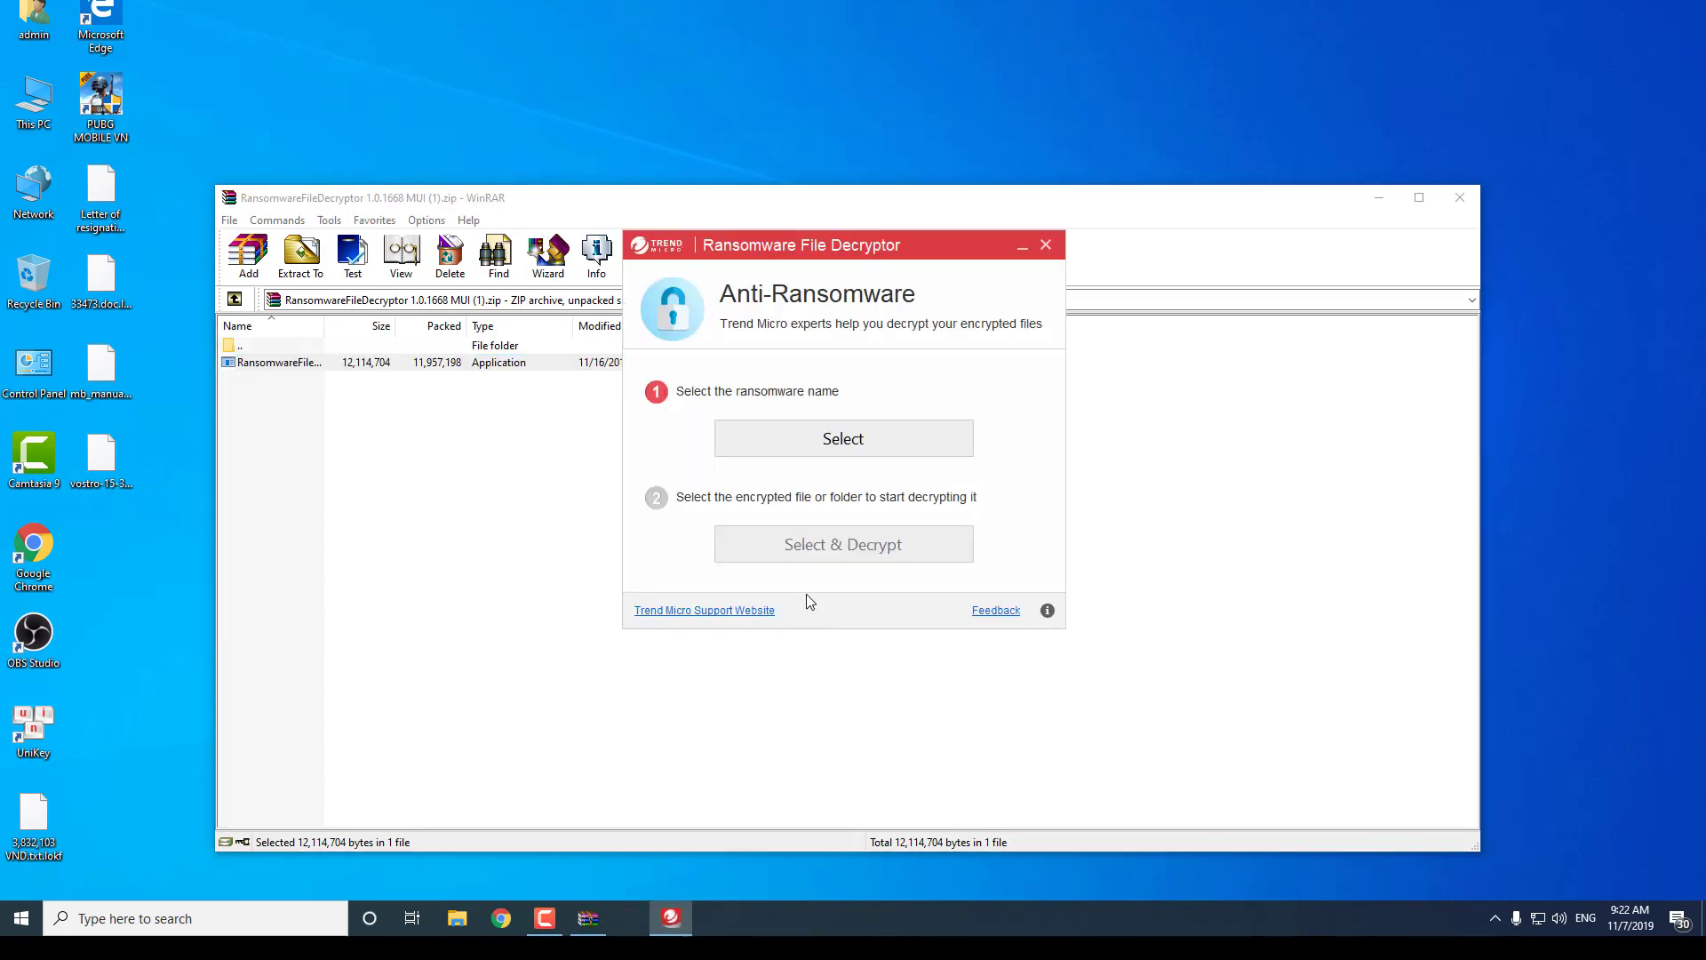
Step: Set the ransomware name to STAMPADO, scan the Desktop for files to decrypt, and finish the scan
left_click(855, 452)
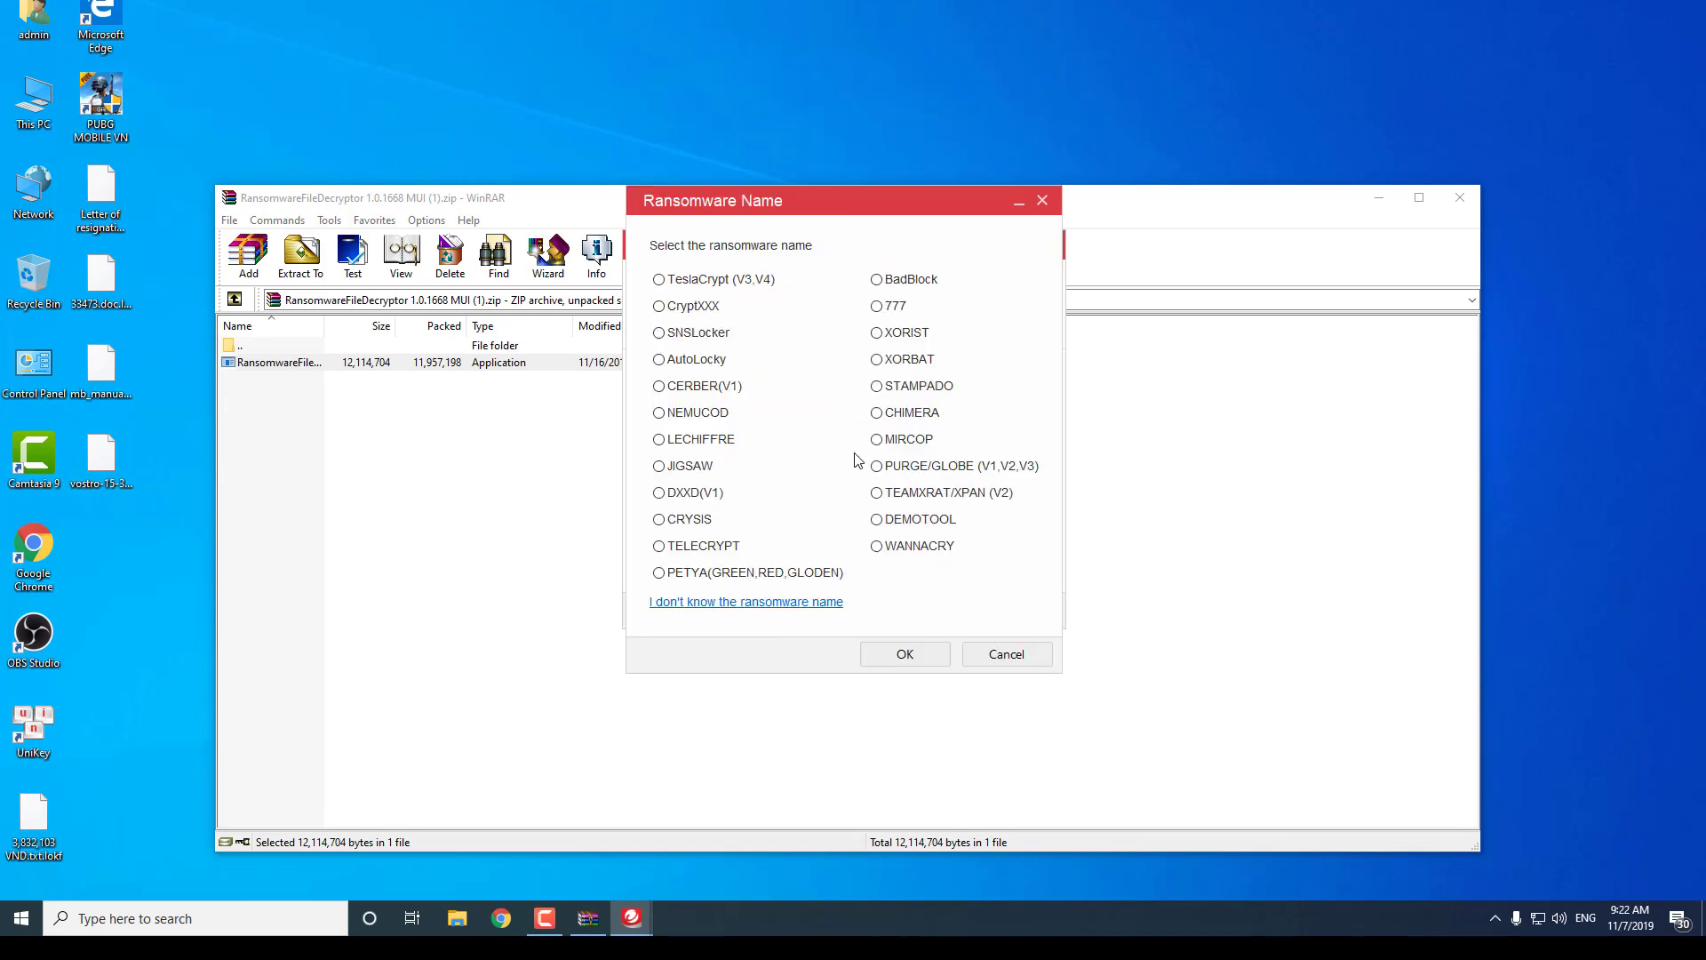
left_click(910, 391)
left_click(903, 653)
left_click(901, 550)
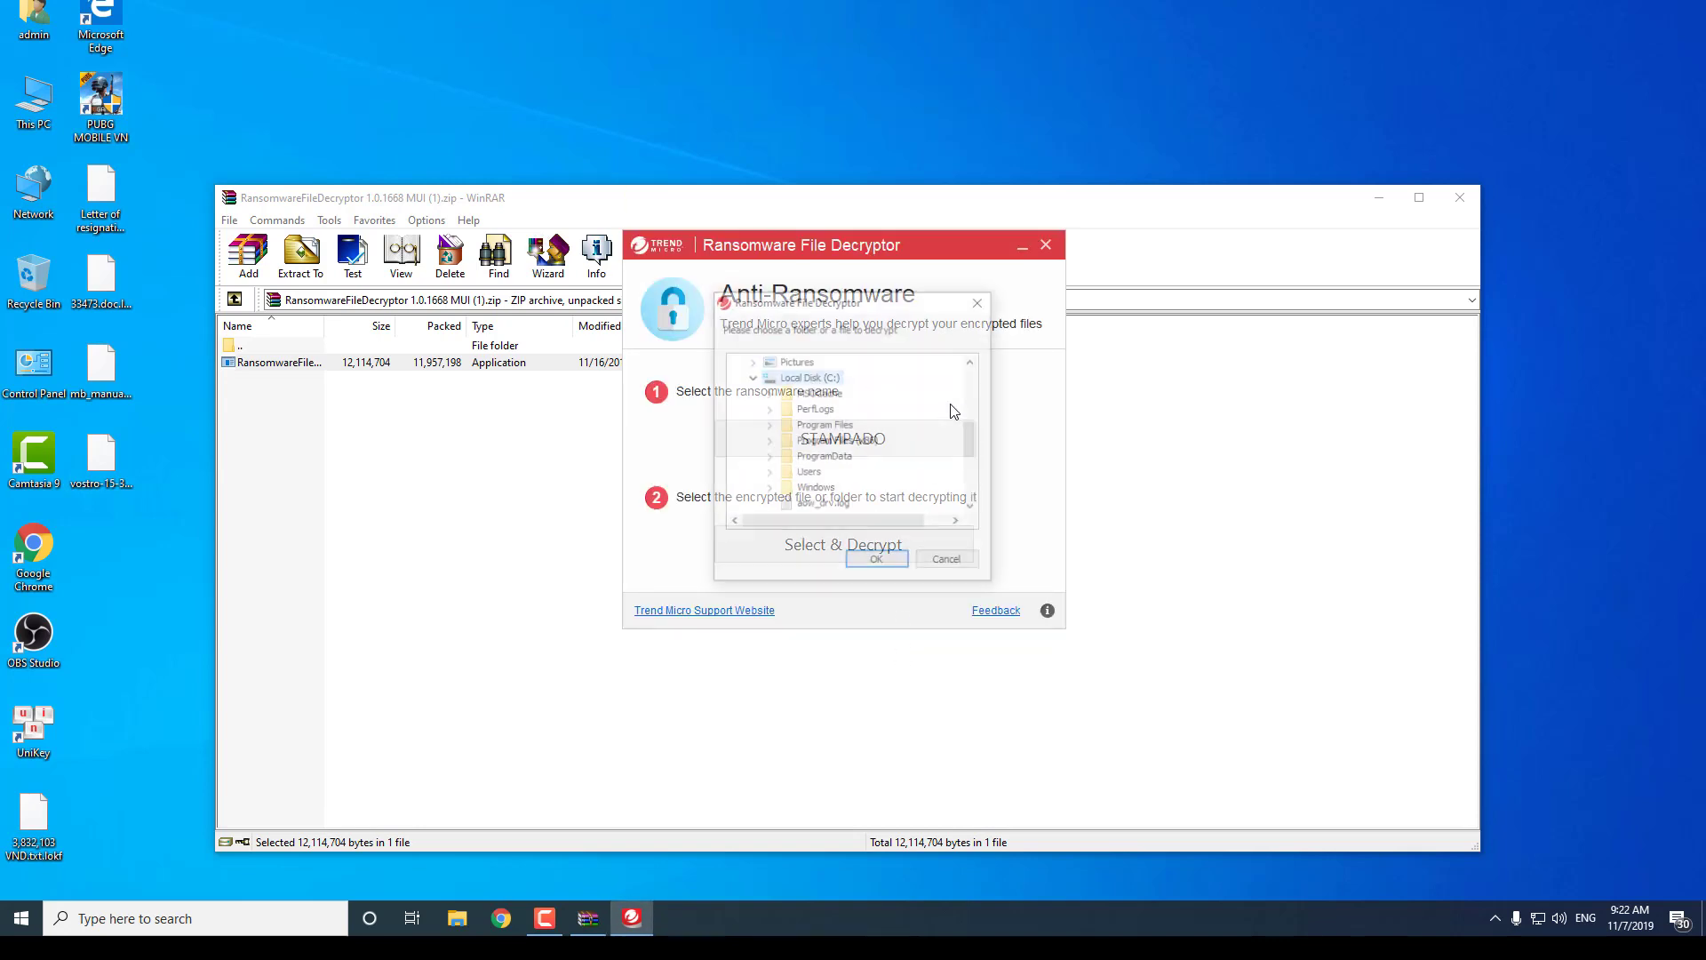
left_click_drag(973, 427, 979, 338)
left_click(766, 363)
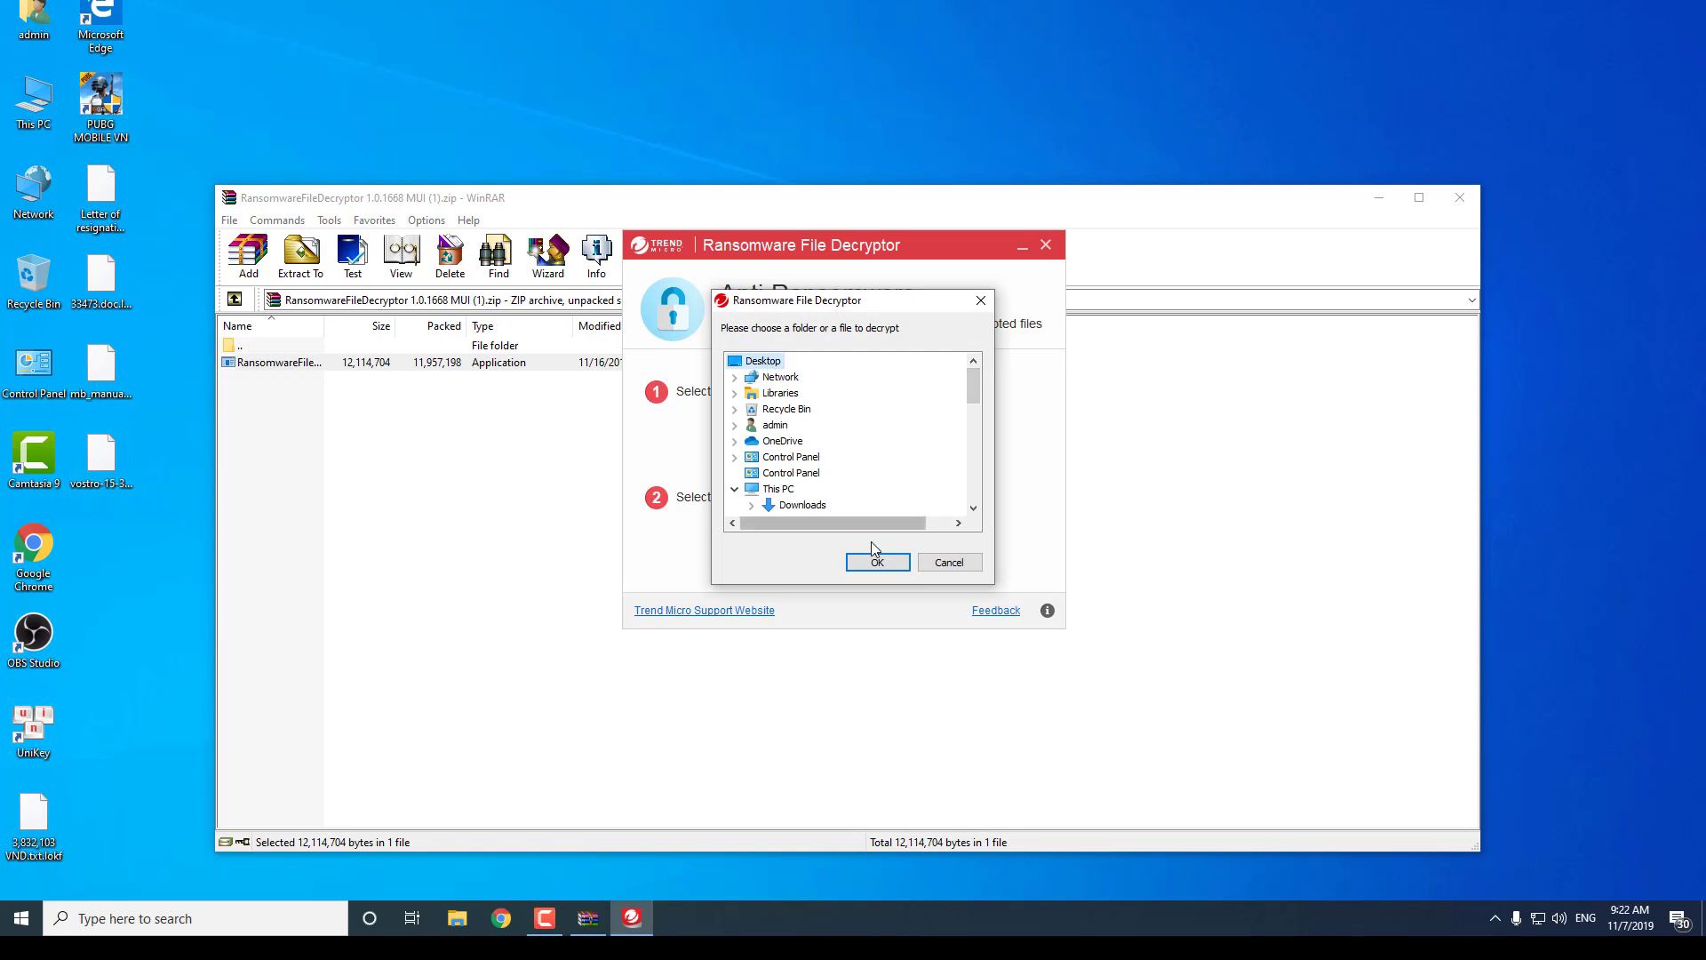
left_click(877, 561)
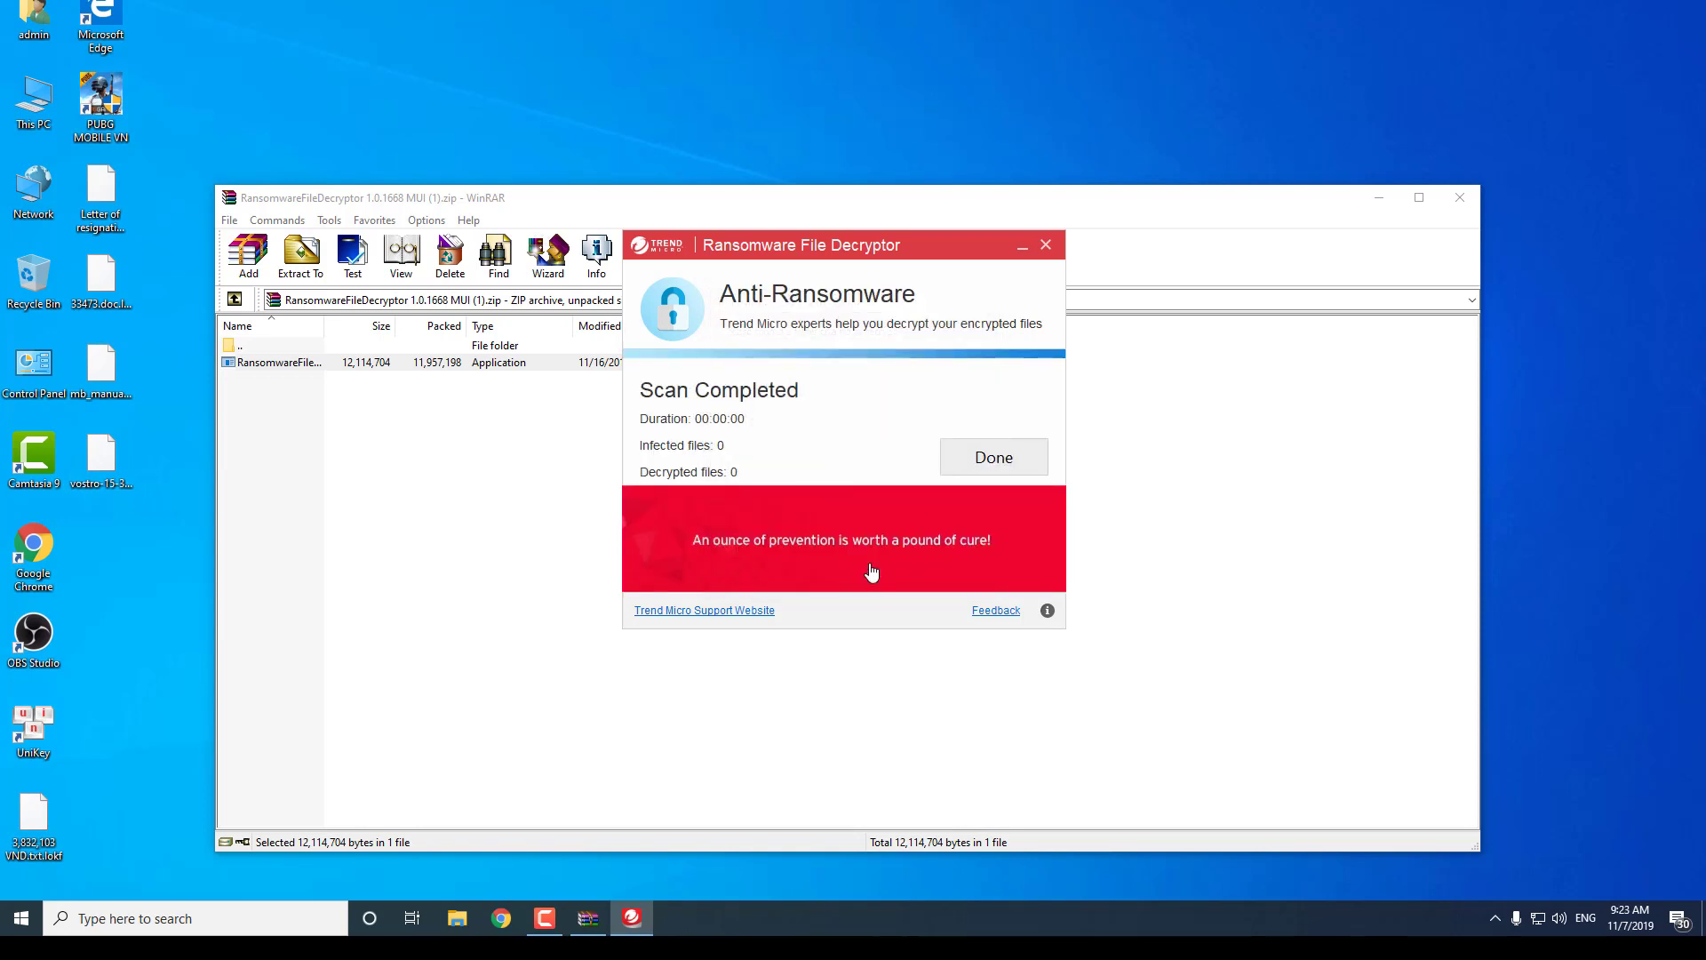
left_click(986, 464)
Step: Set the ransomware name to CHIMERA, scan the Desktop for files to decrypt, and finish the scan
left_click(887, 447)
left_click(898, 418)
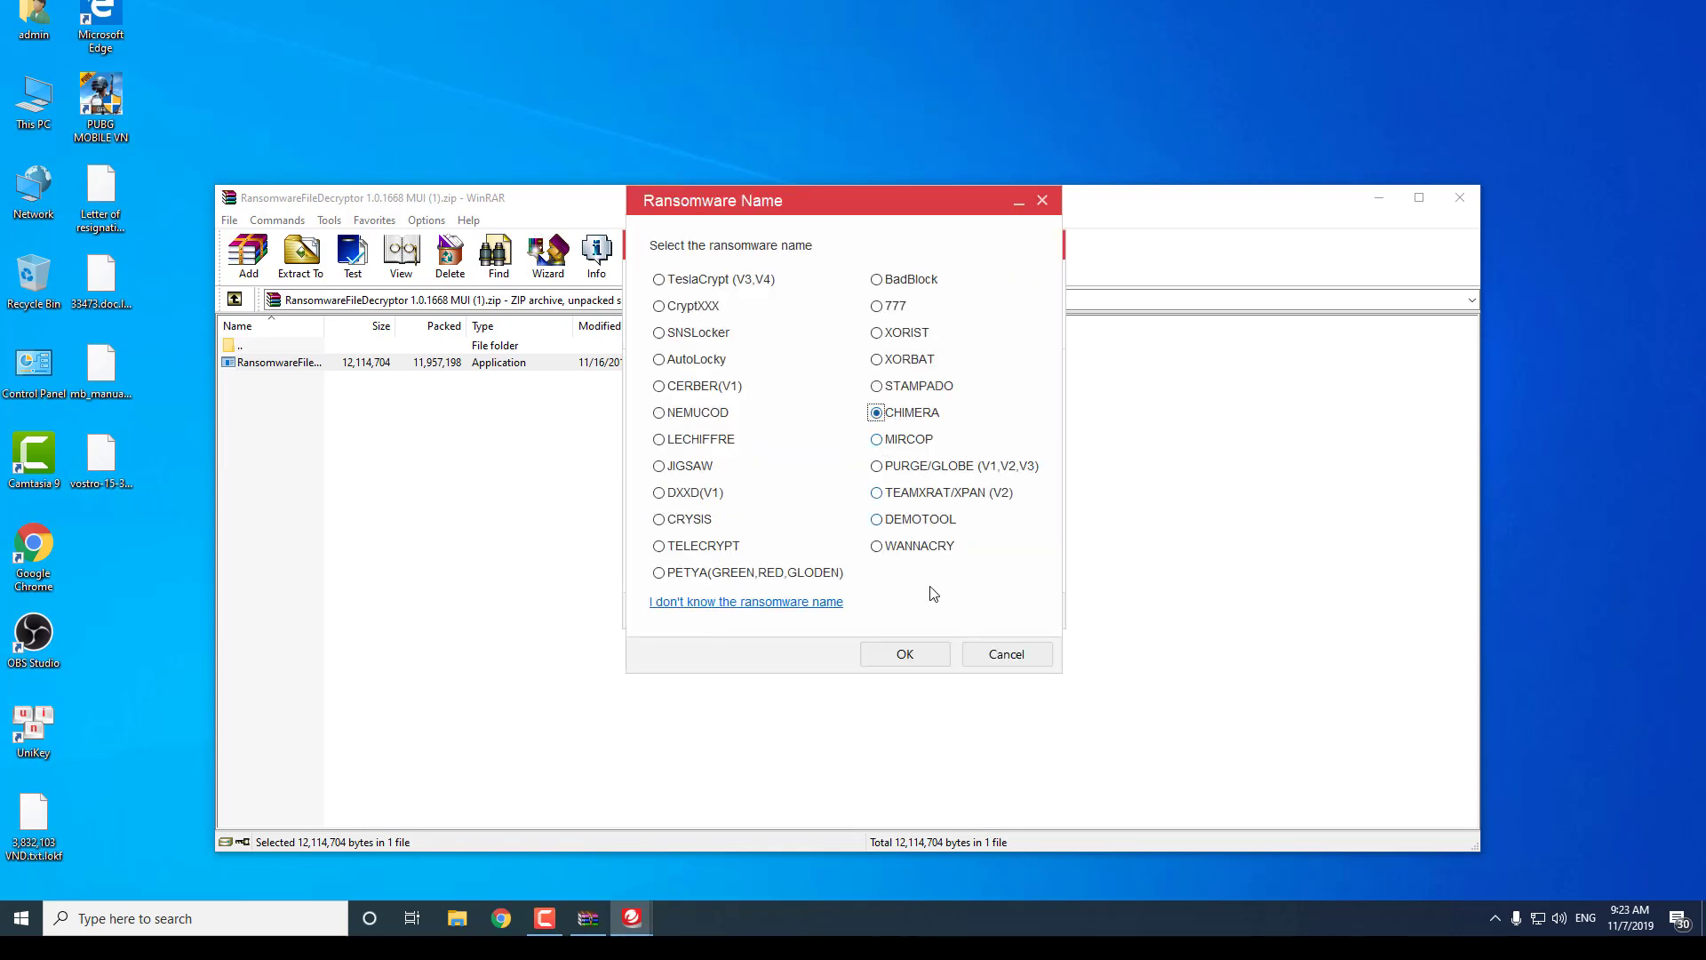
left_click(905, 654)
left_click(888, 545)
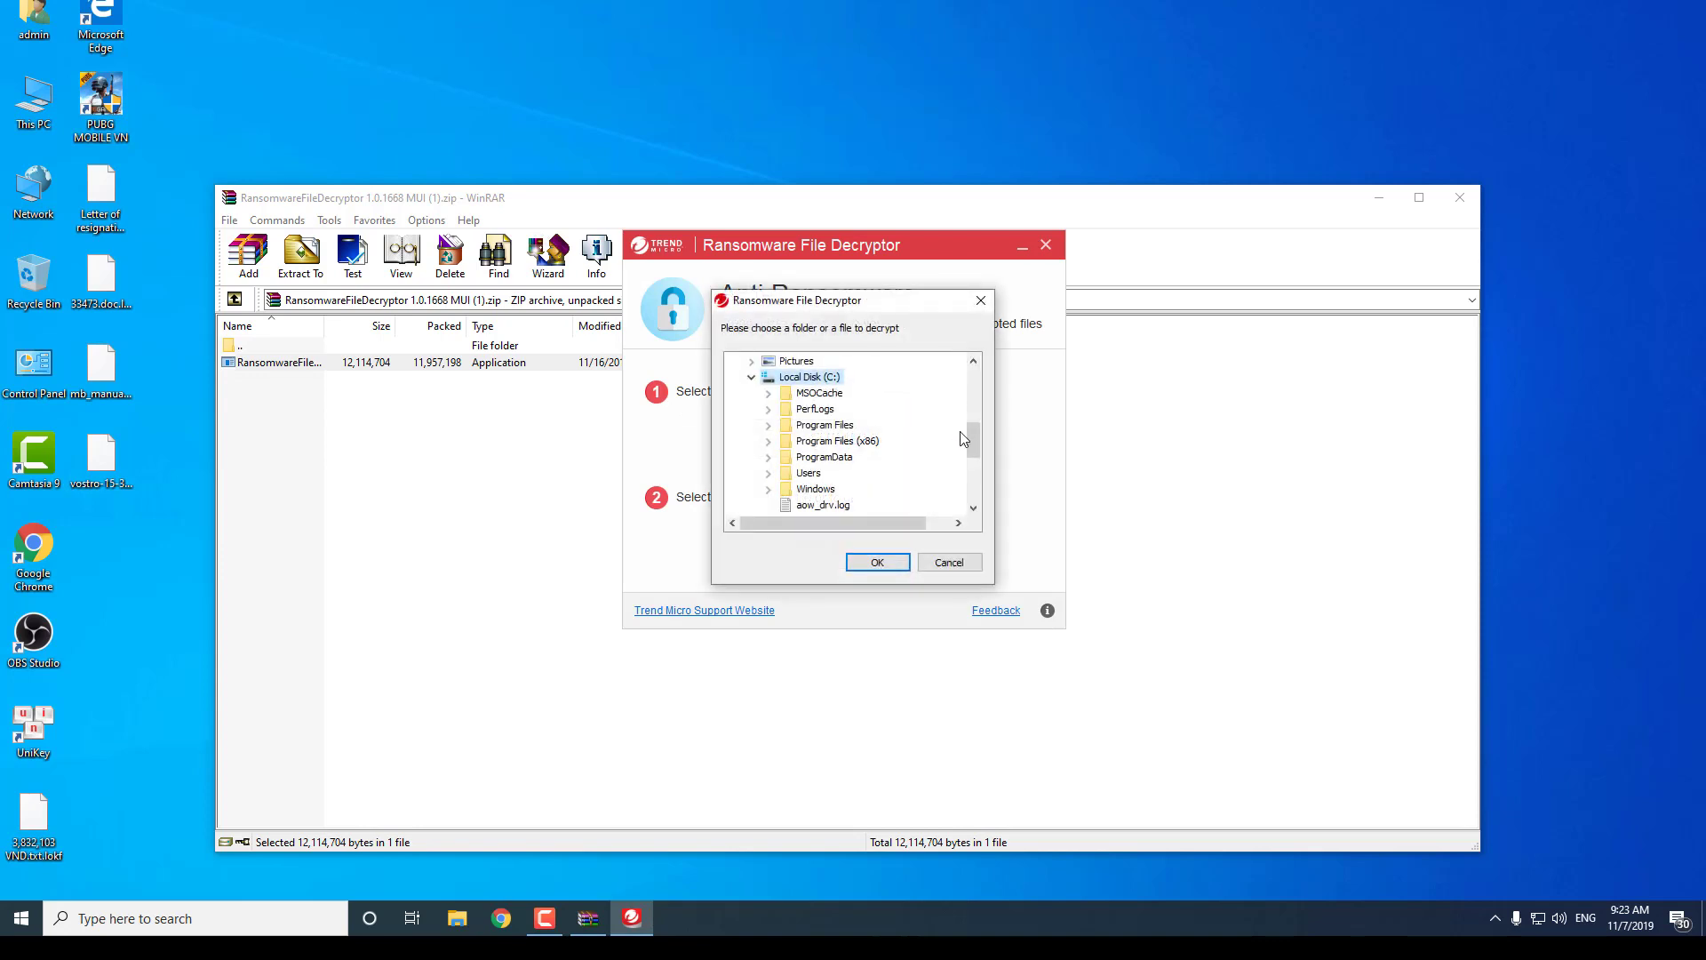
left_click_drag(970, 438, 975, 367)
left_click(781, 360)
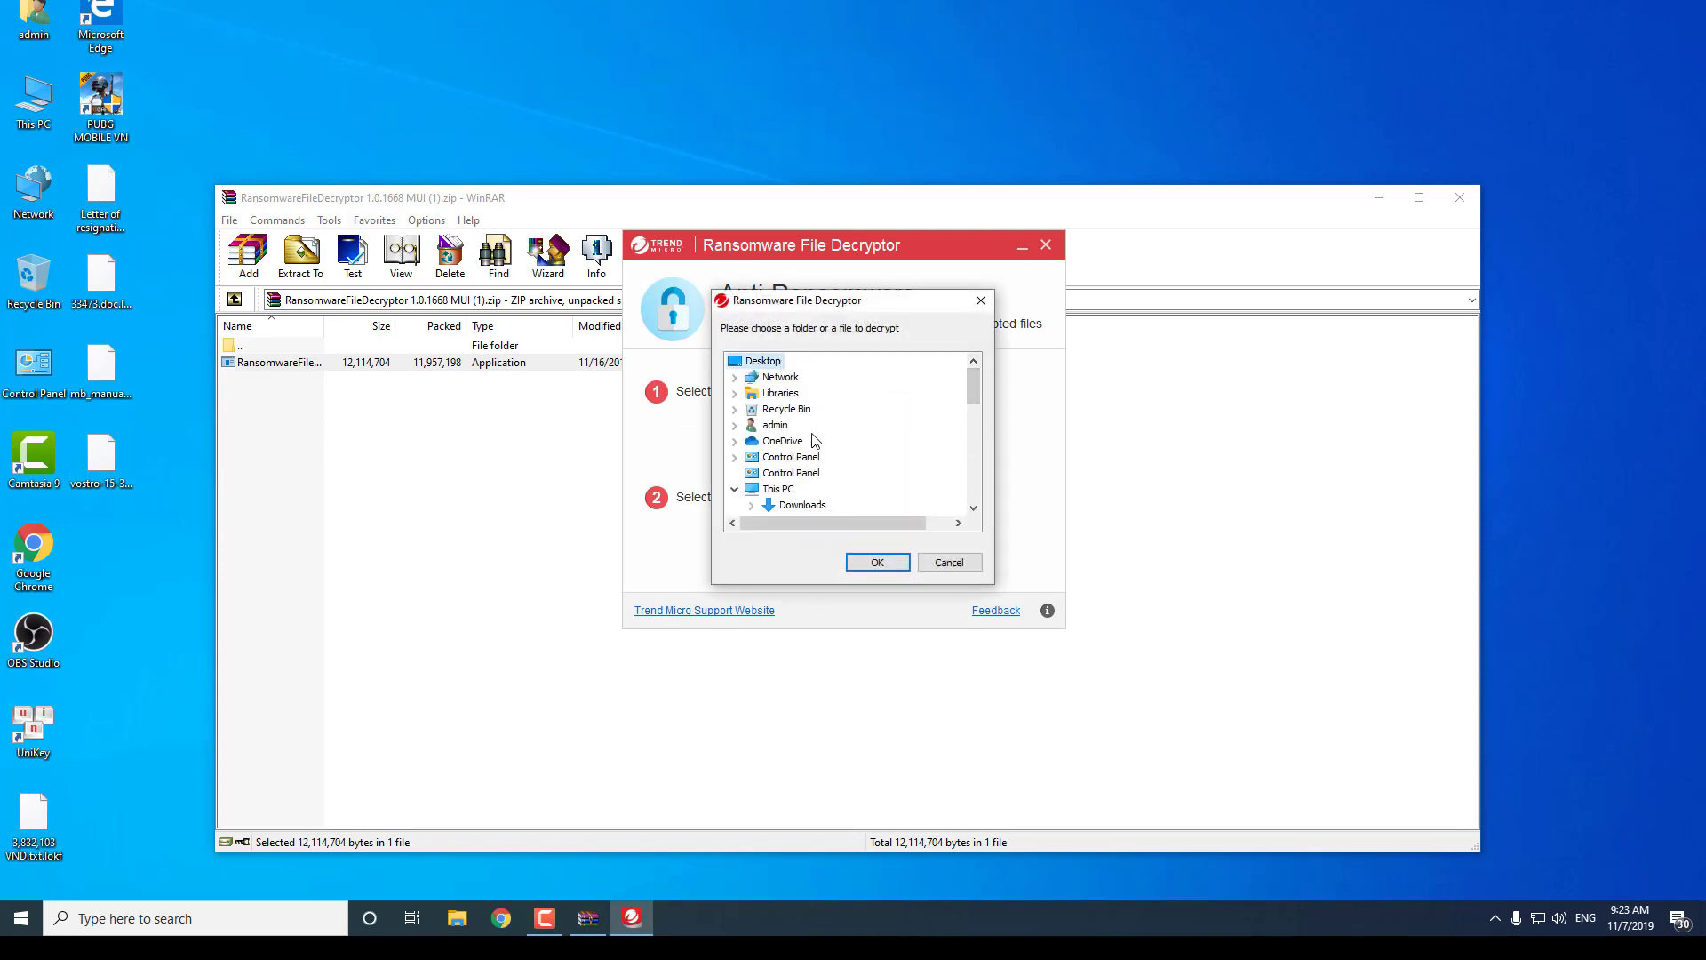
left_click(878, 561)
left_click(980, 458)
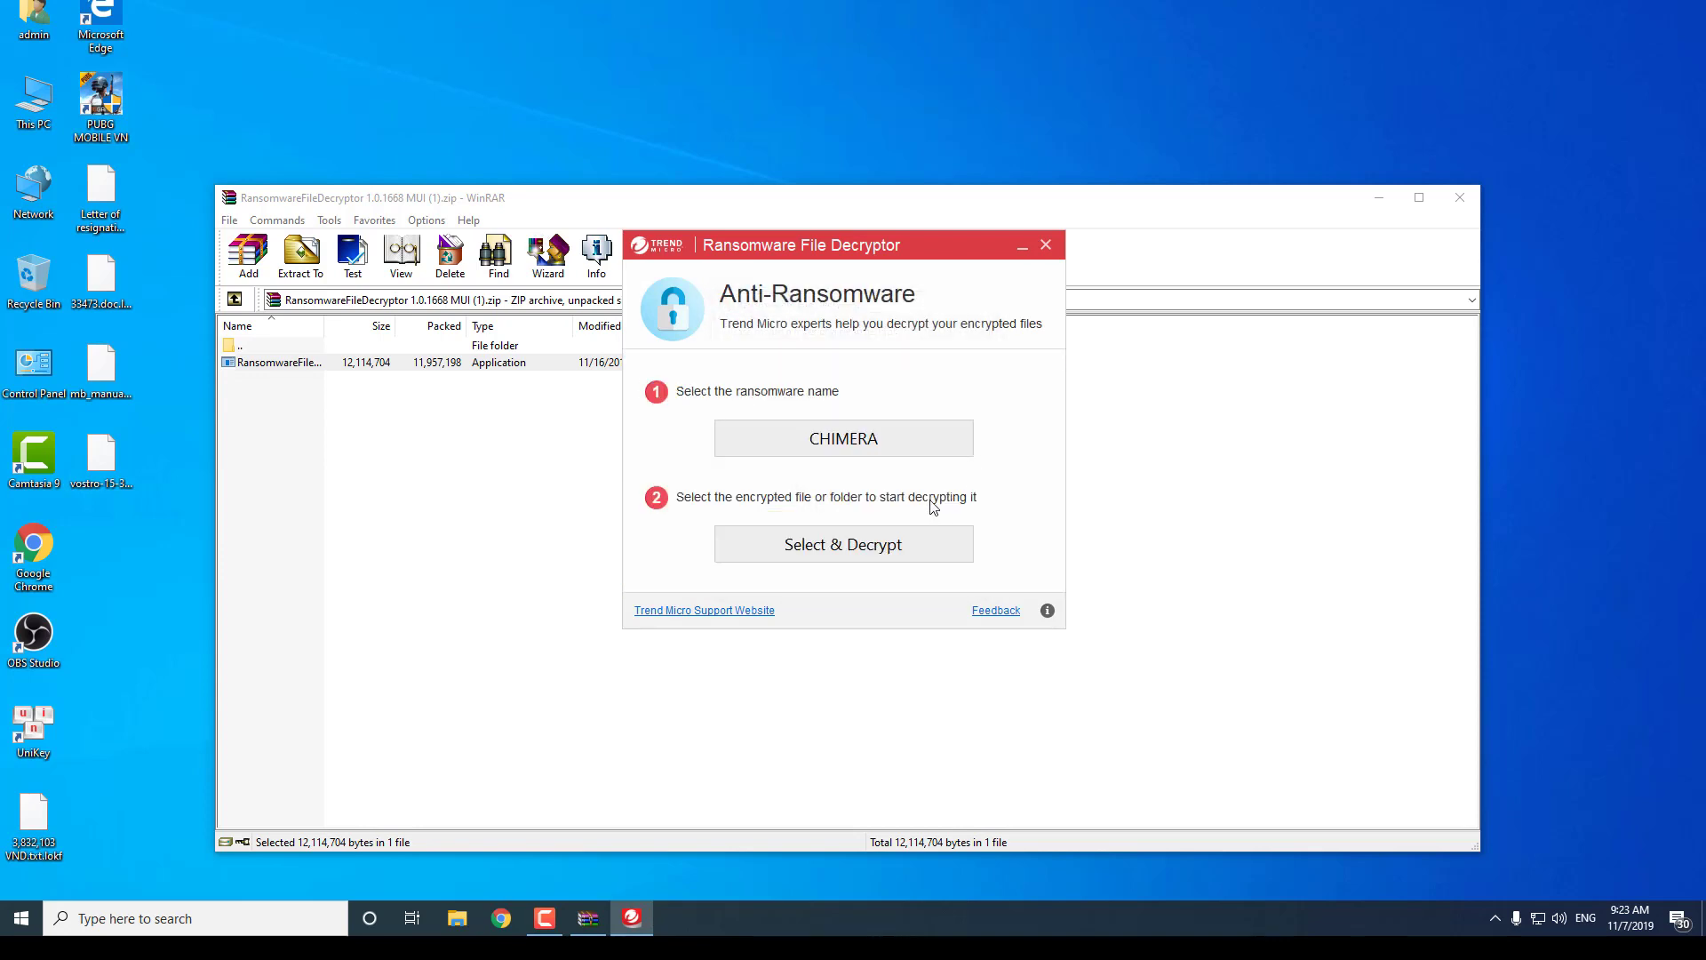
Step: Set the ransomware name to MIRCOP, scan the Desktop for files to decrypt, and finish the scan
left_click(847, 440)
left_click(903, 447)
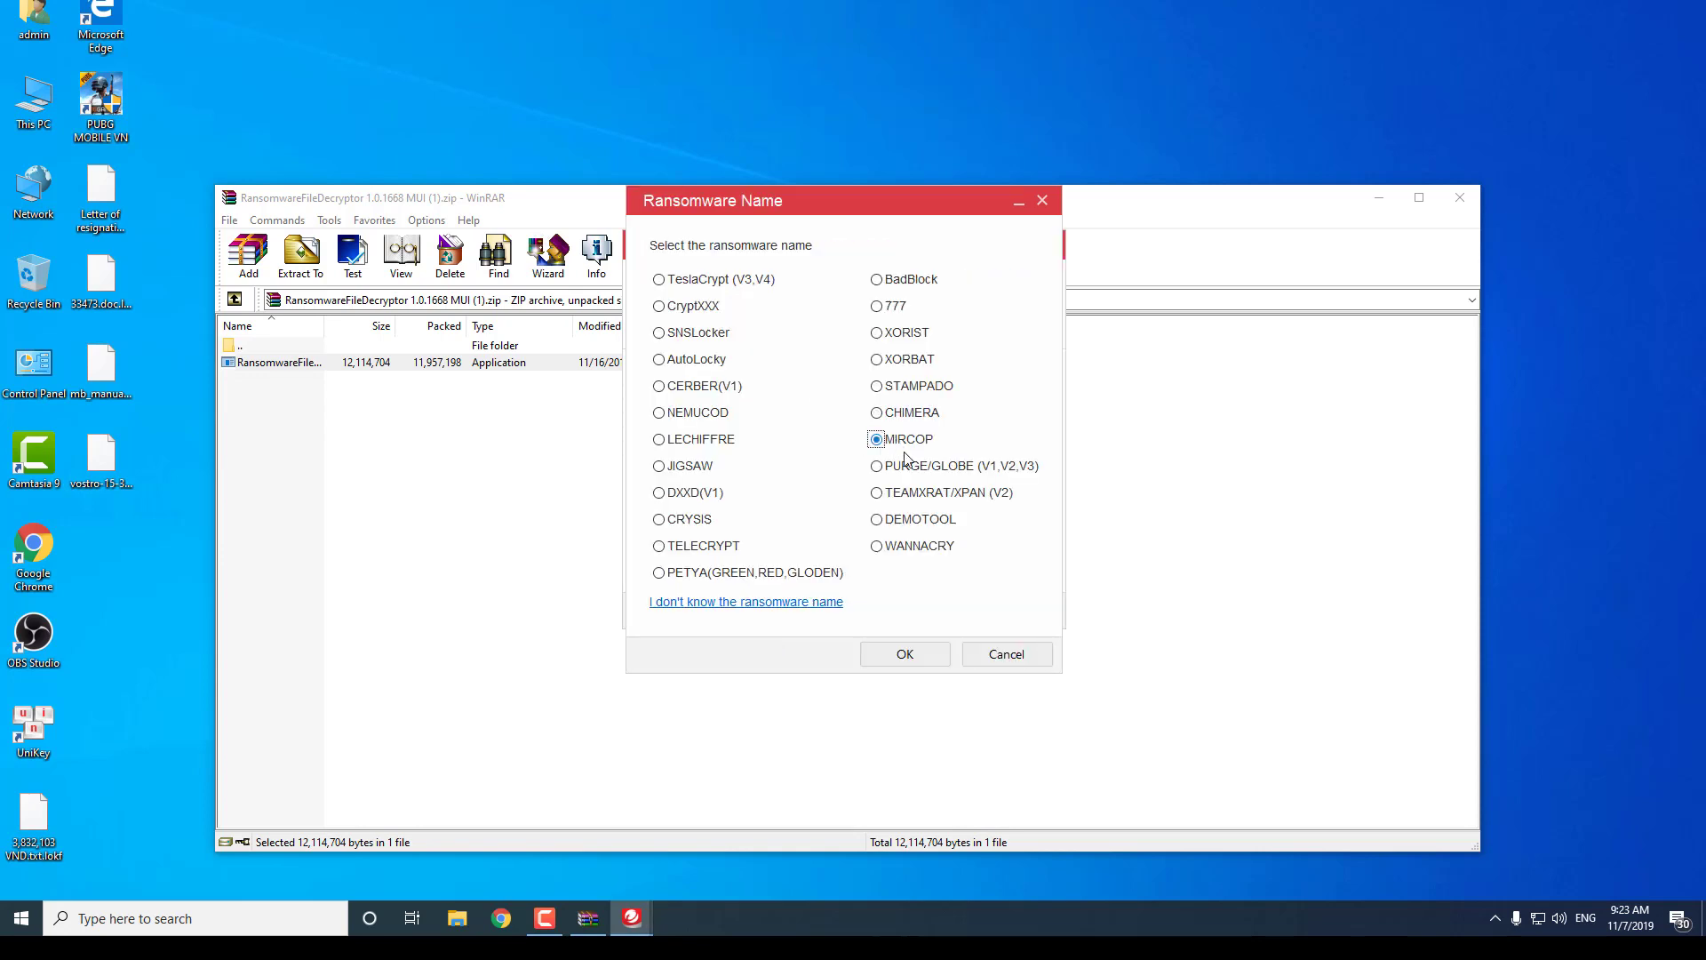
left_click(905, 655)
left_click(872, 559)
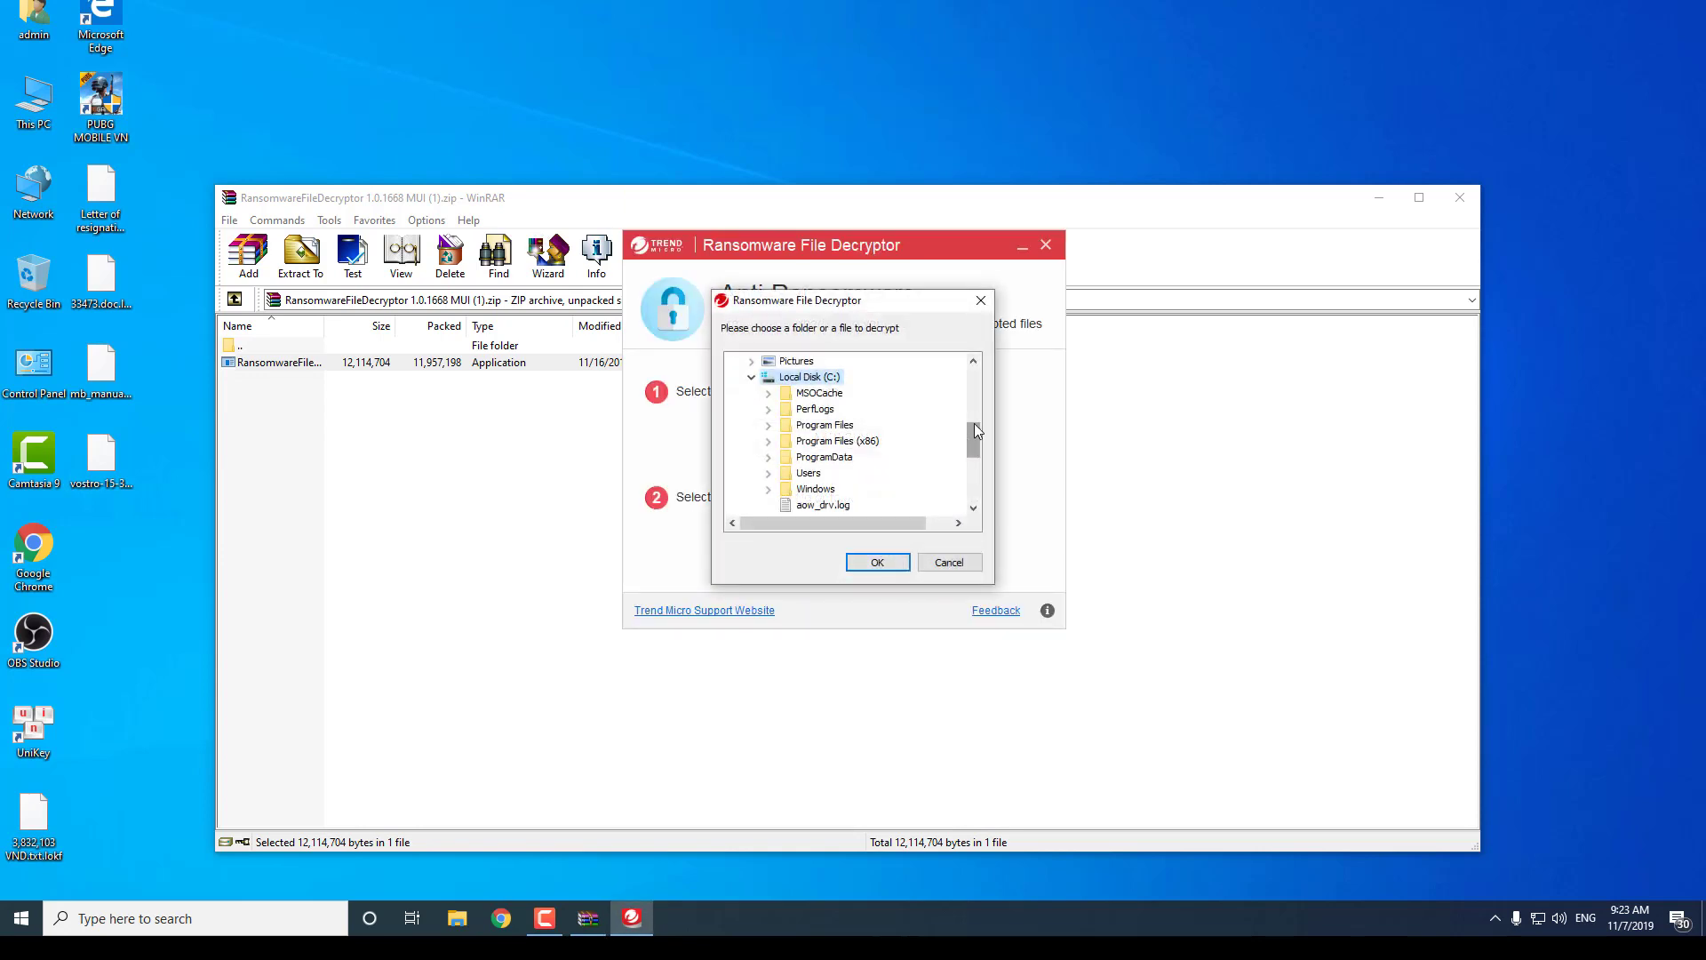
left_click_drag(974, 423, 974, 360)
left_click(754, 361)
left_click(877, 561)
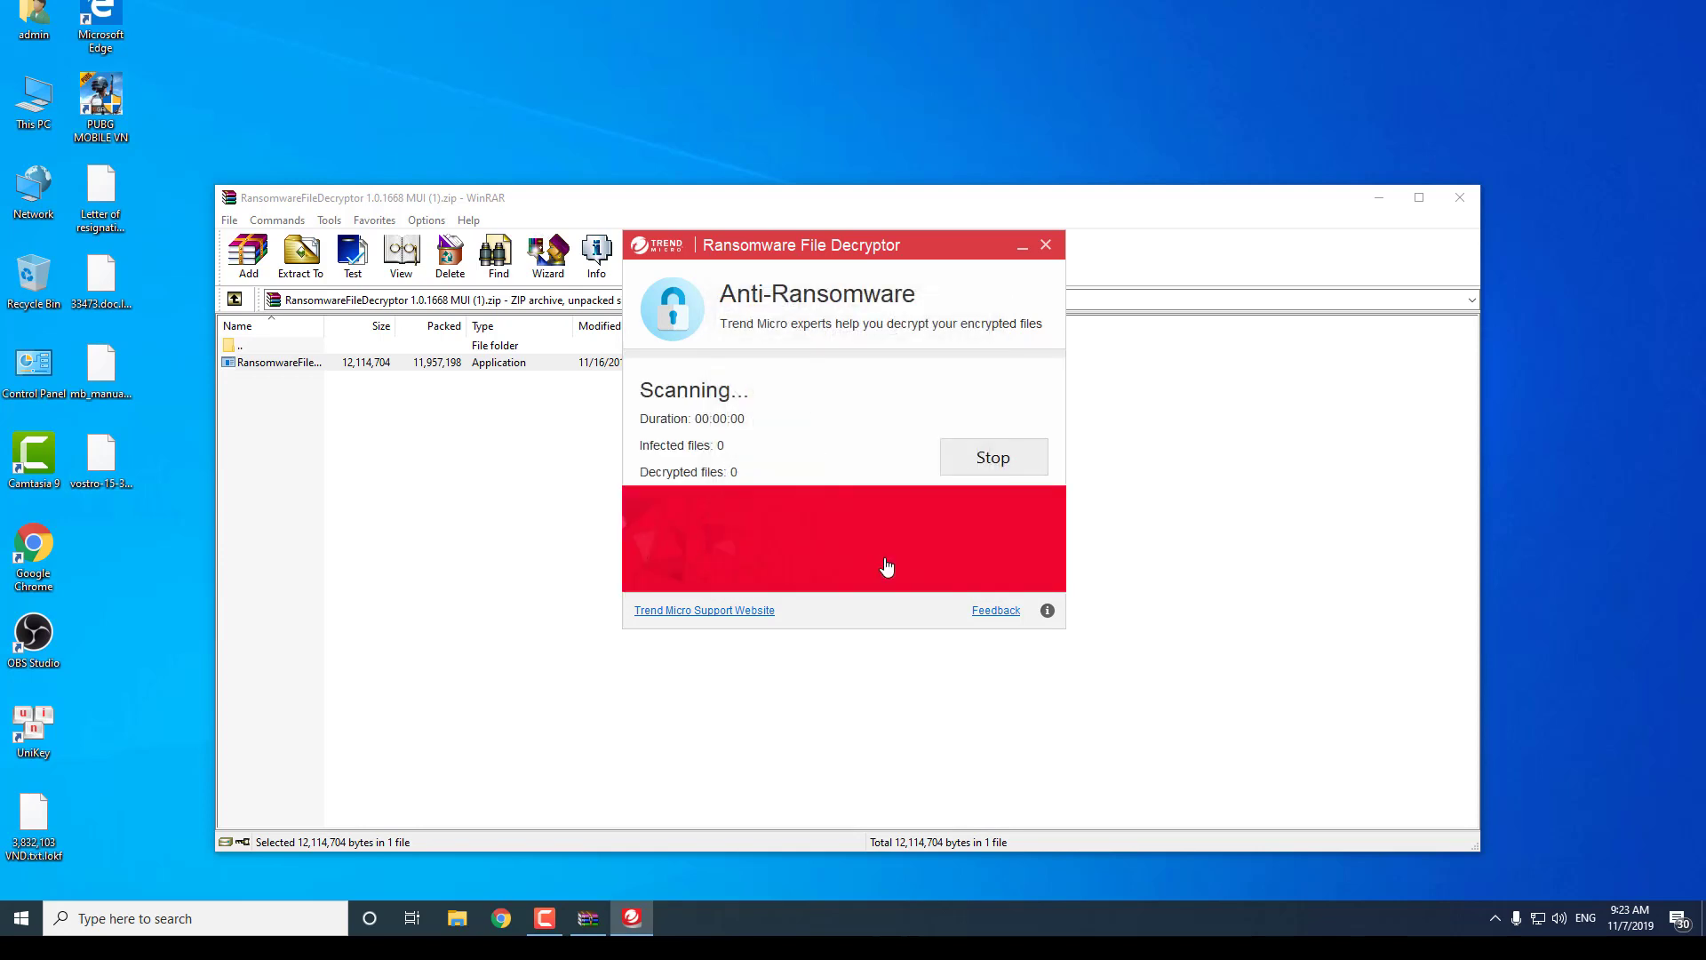
left_click(992, 464)
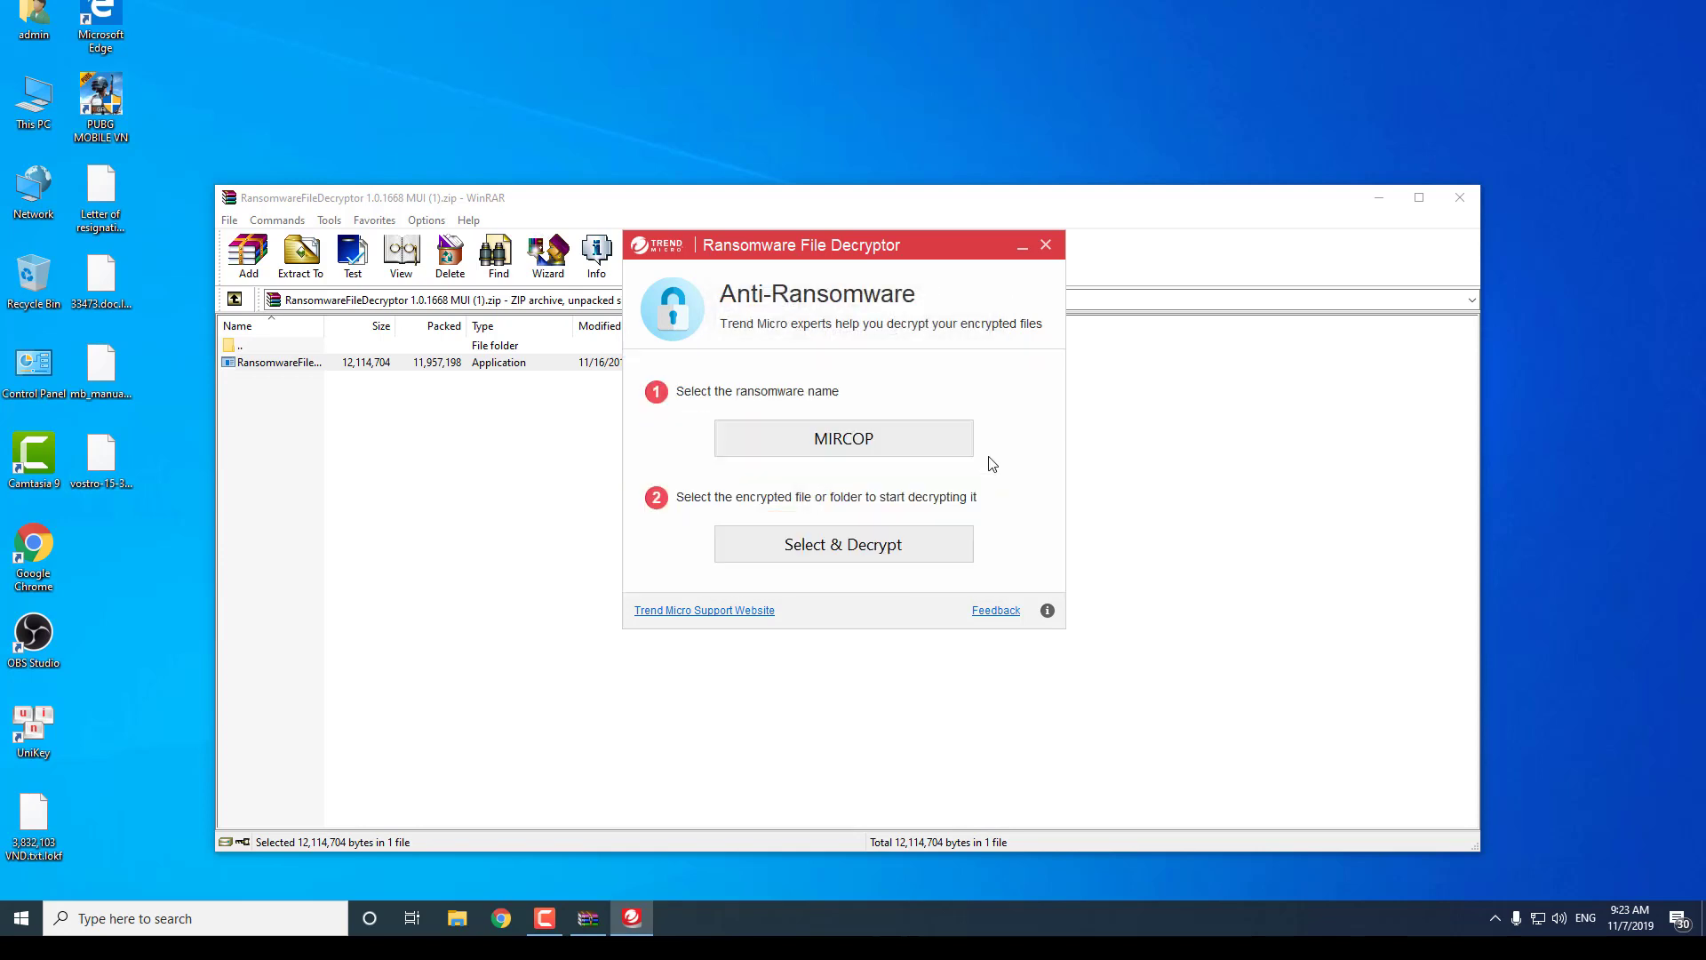
Step: Set the ransomware name to PURGE/GLOBE (V1,V2,V3) and scan the Desktop for files to decrypt
left_click(880, 557)
left_click(956, 562)
left_click(875, 449)
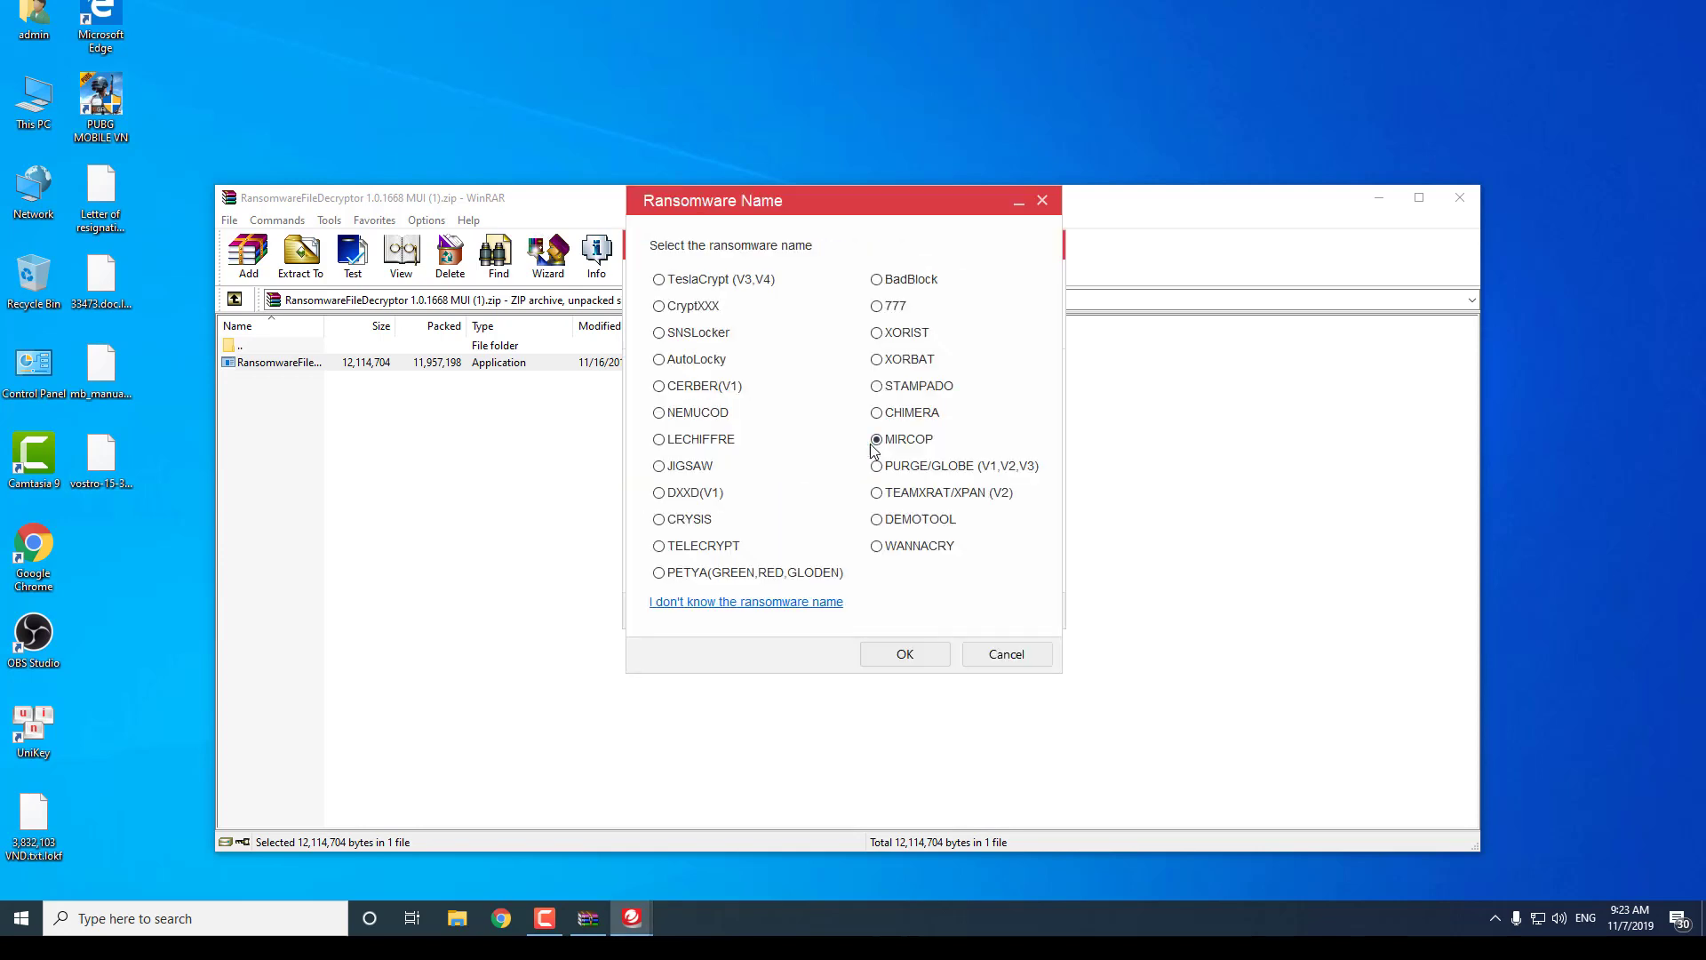
left_click(906, 655)
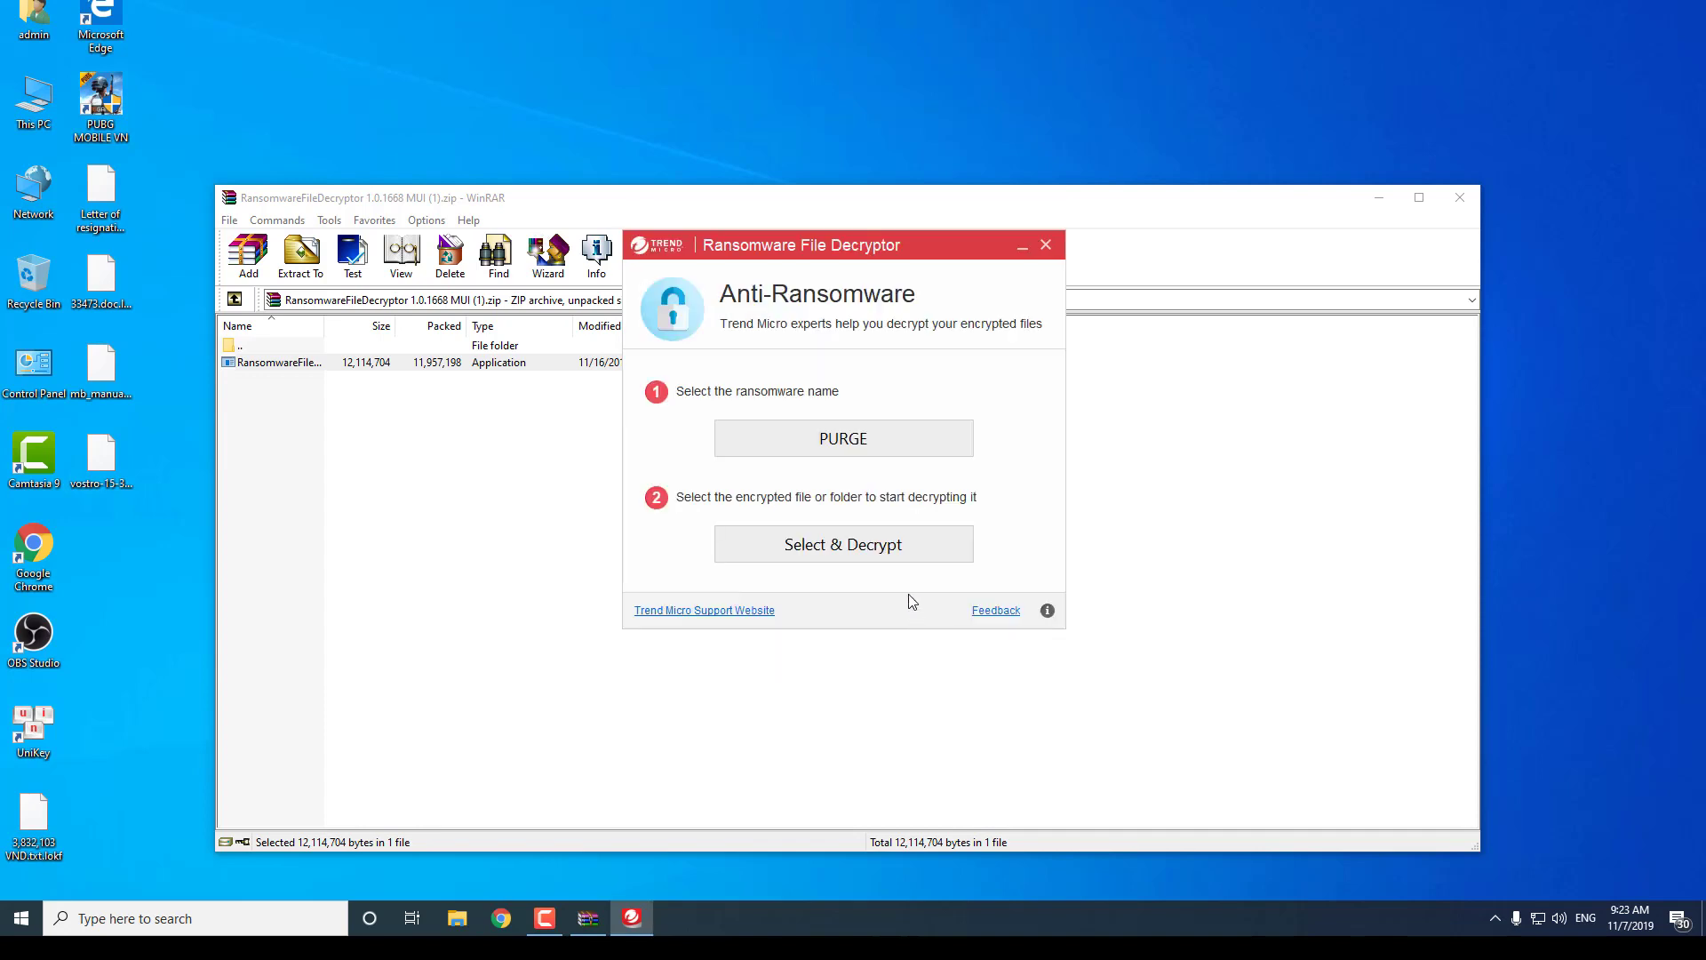
left_click(884, 555)
left_click_drag(973, 439, 973, 373)
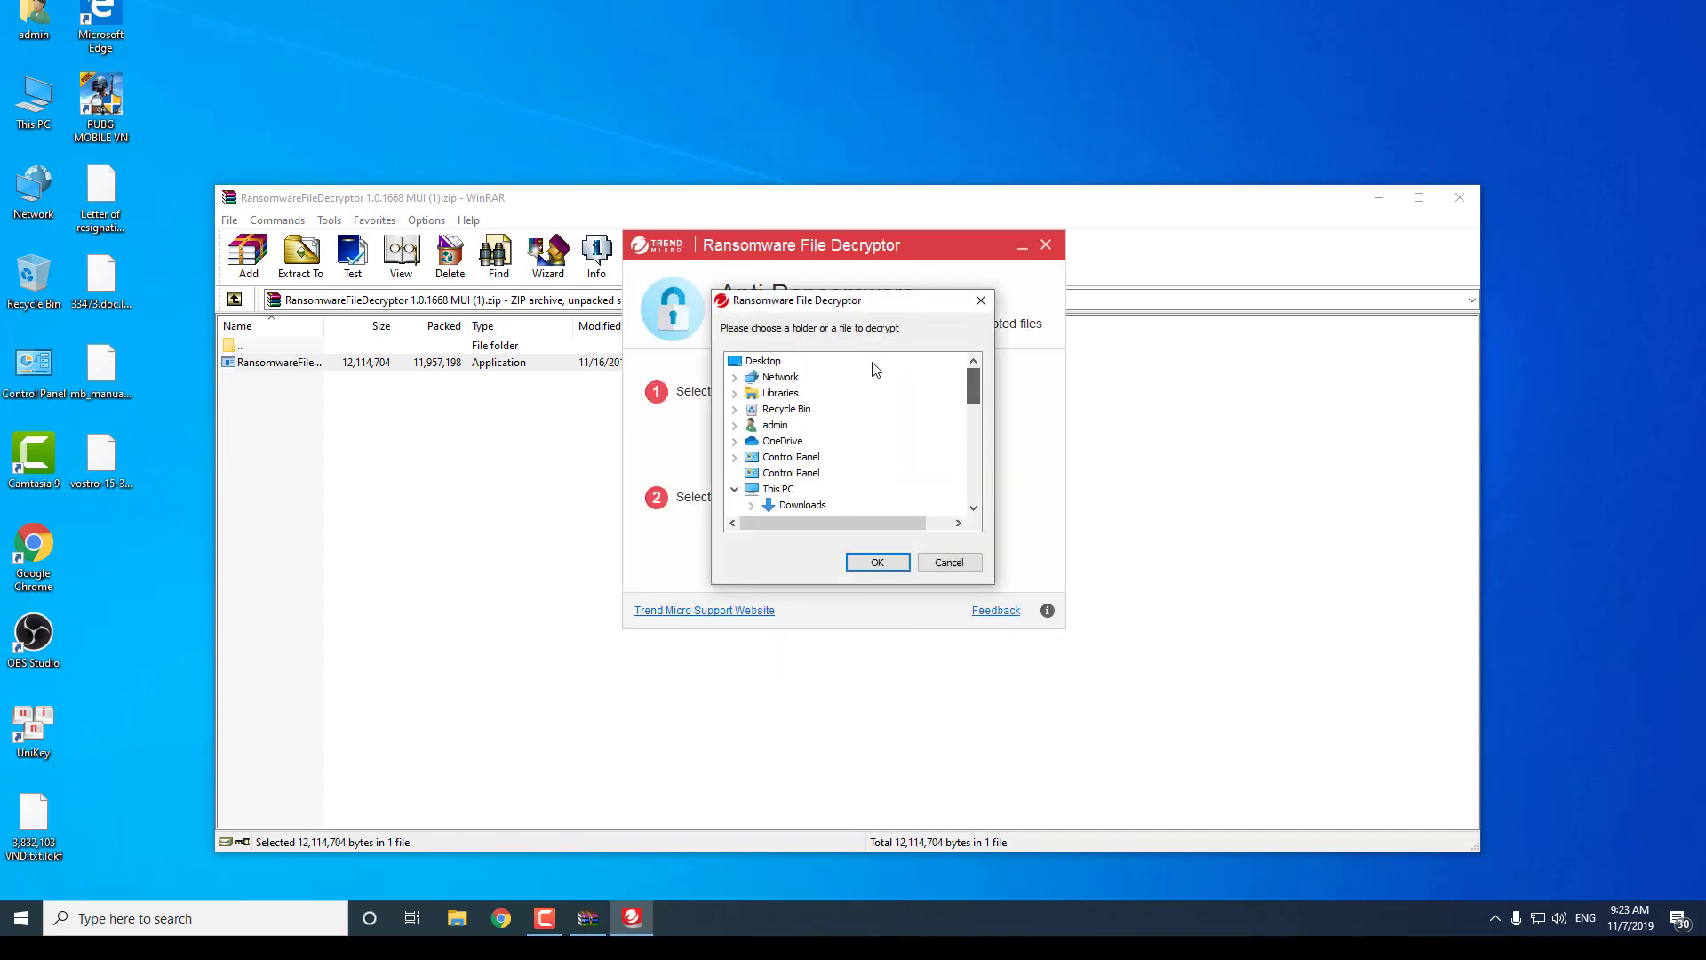
left_click(772, 361)
left_click(878, 562)
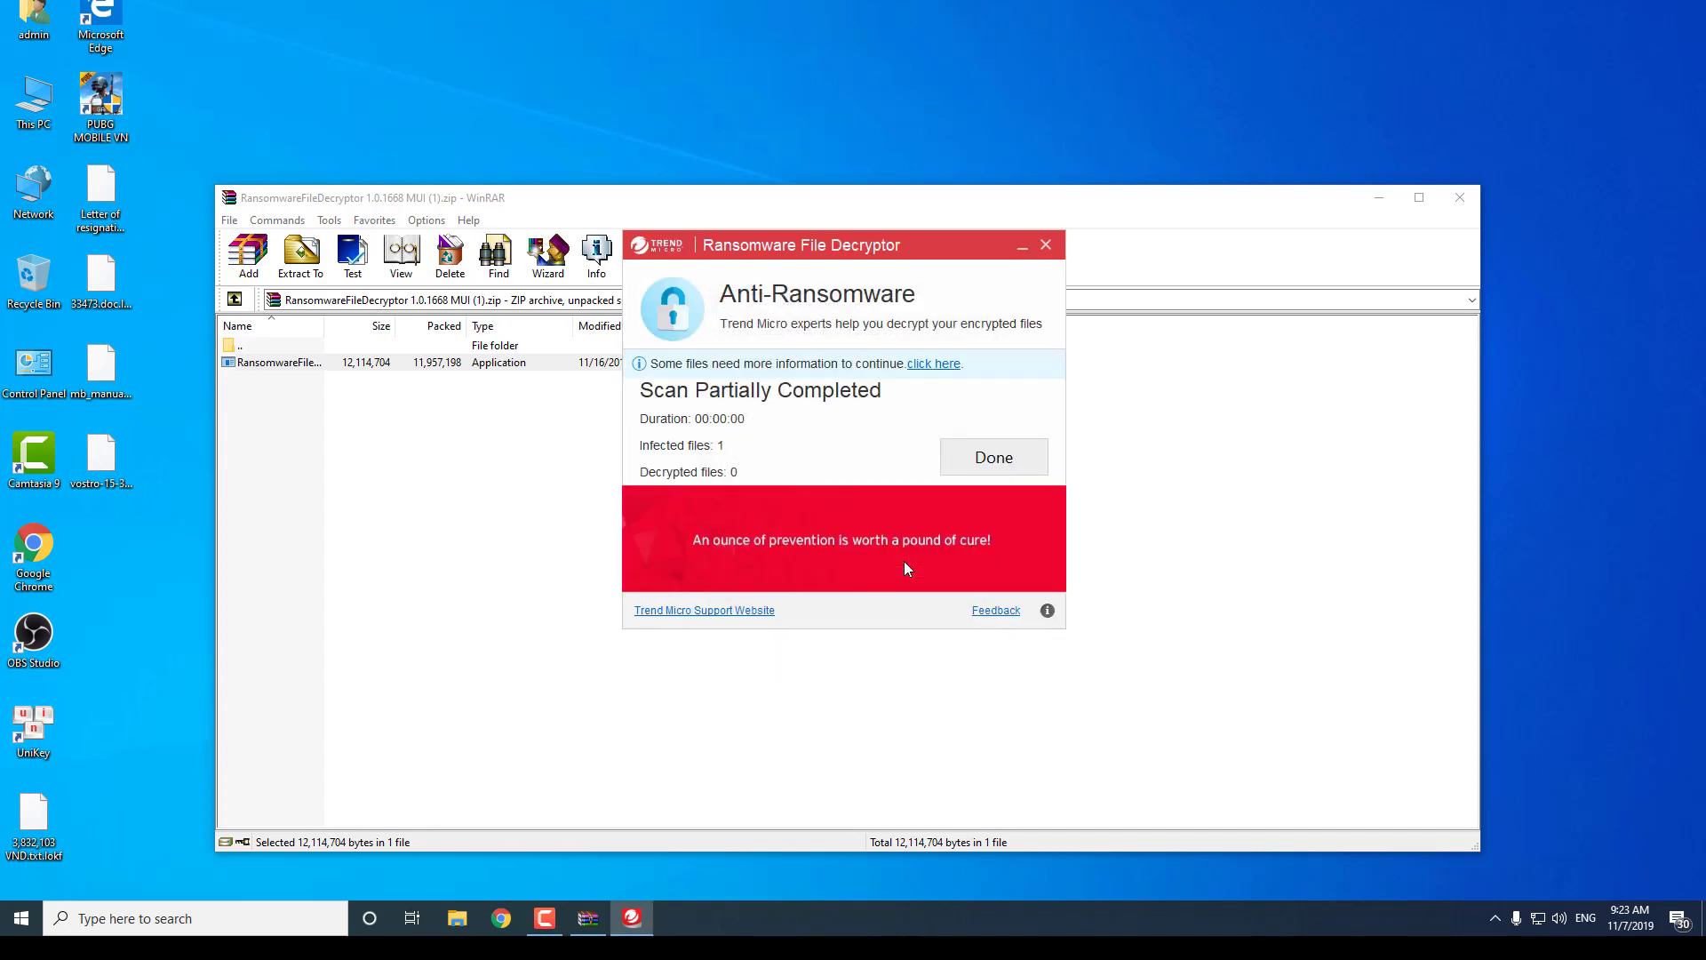
Step: Provide 33473.doc.lokf as both the infected and the non-infected file, and close the decryptor
left_click(940, 364)
left_click(1018, 403)
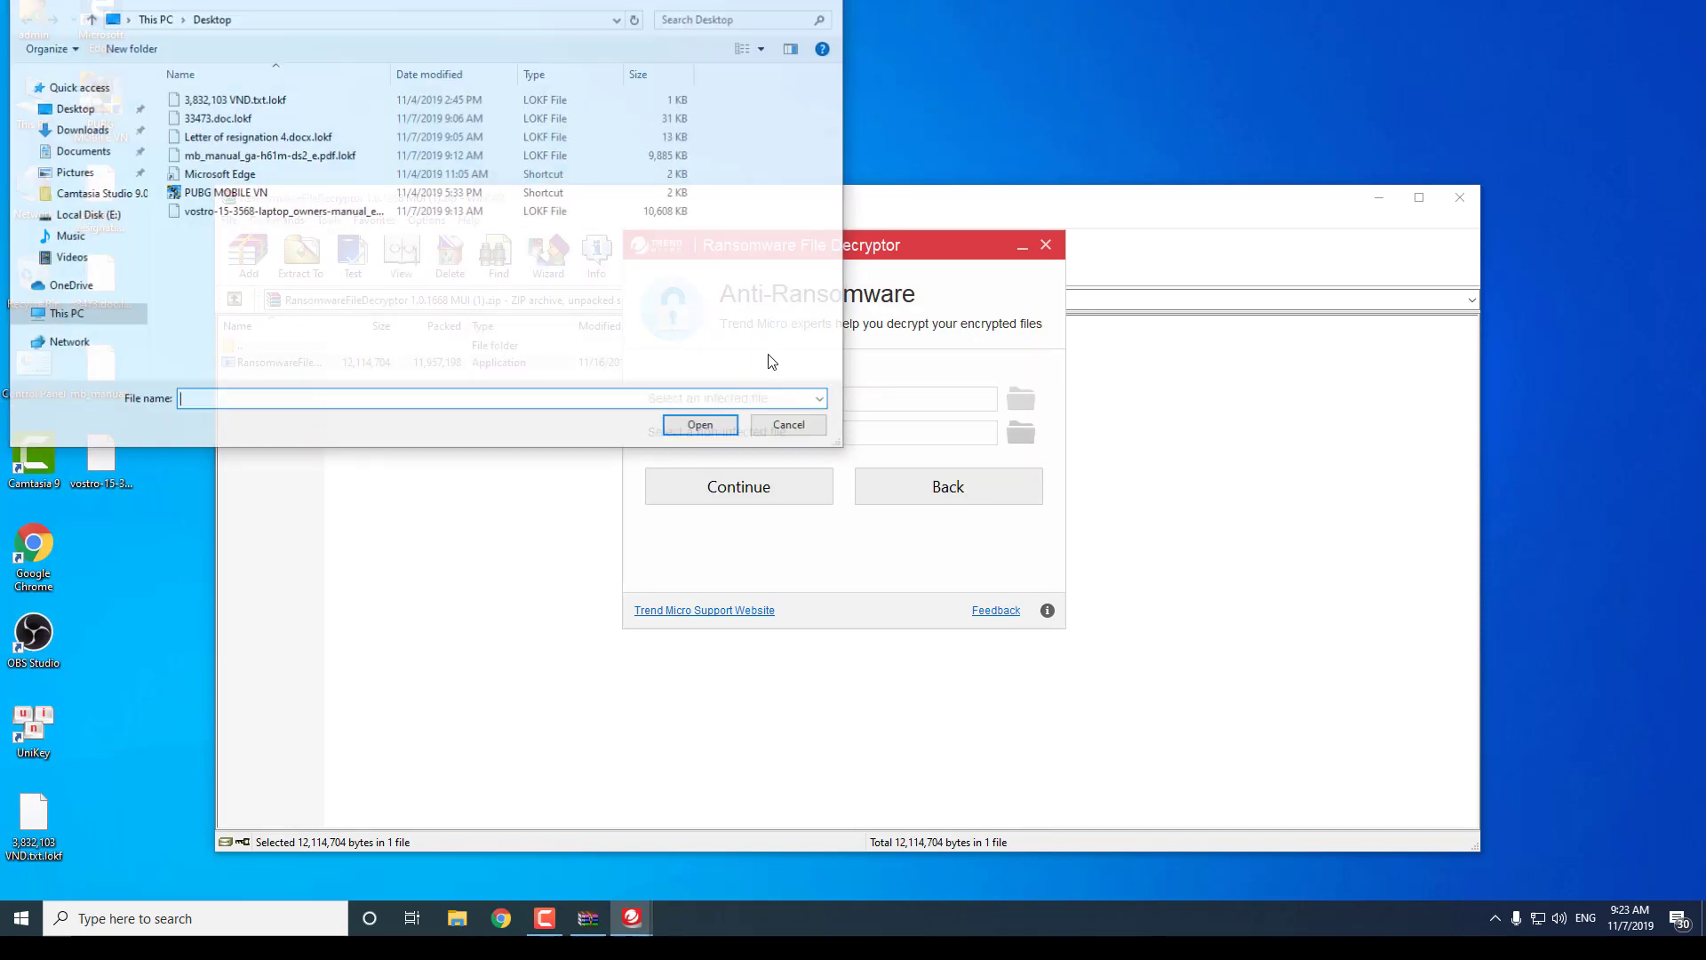
left_click(219, 121)
left_click(715, 428)
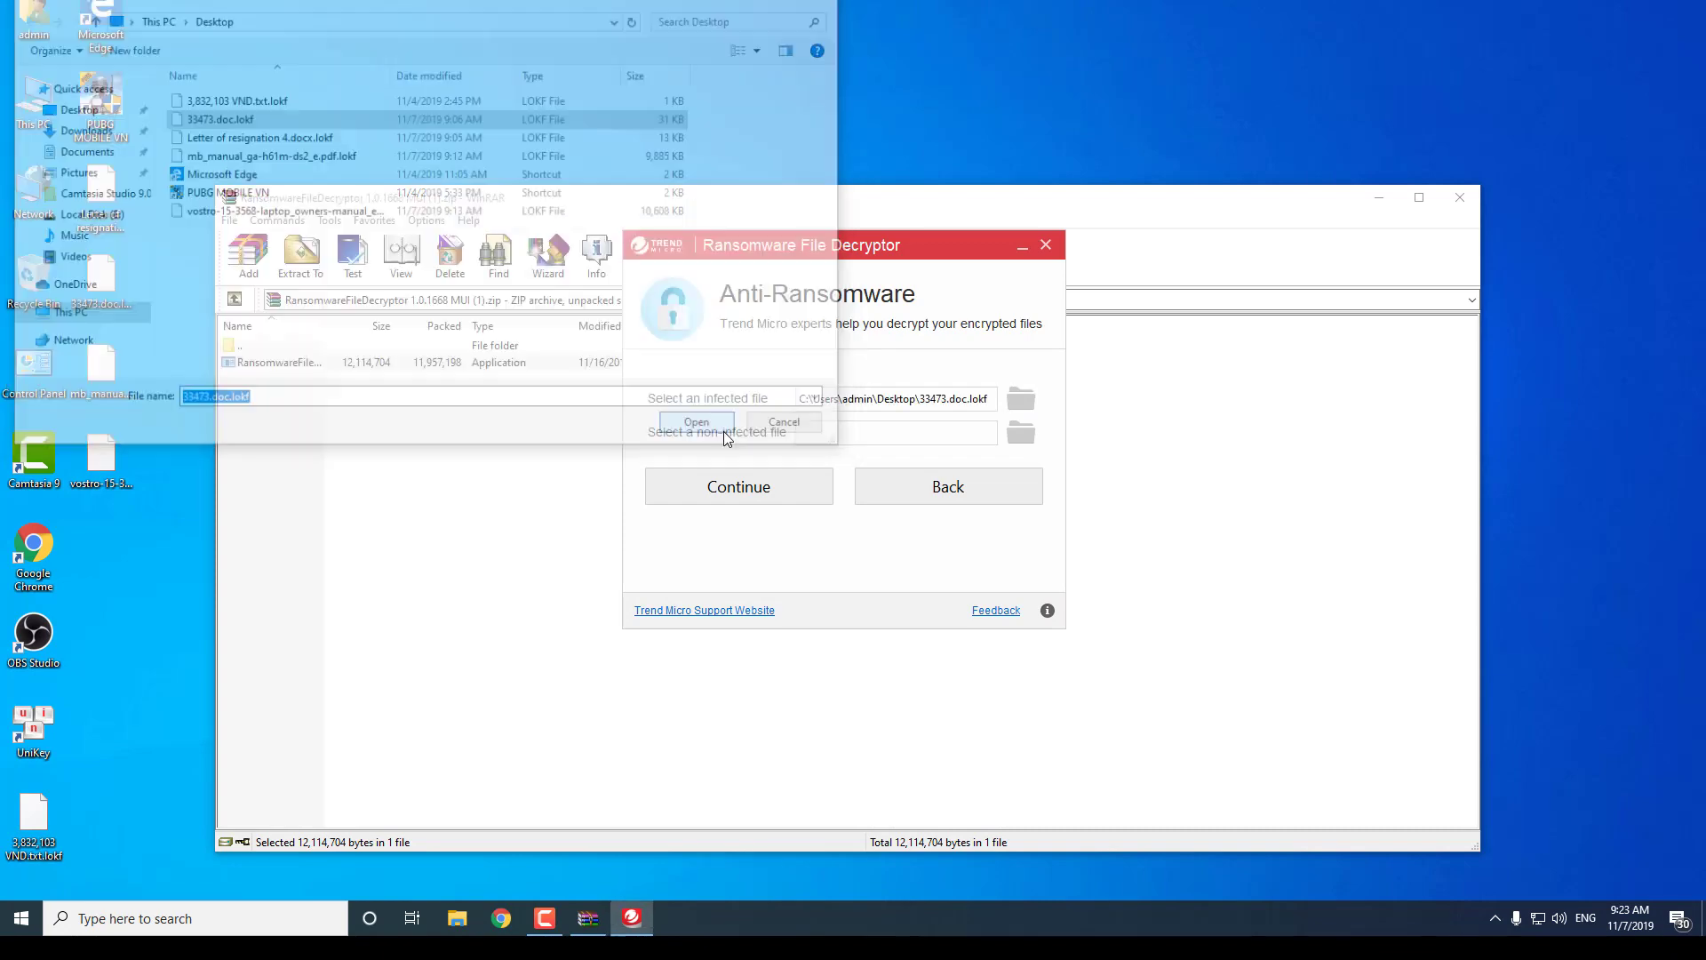
left_click(1021, 433)
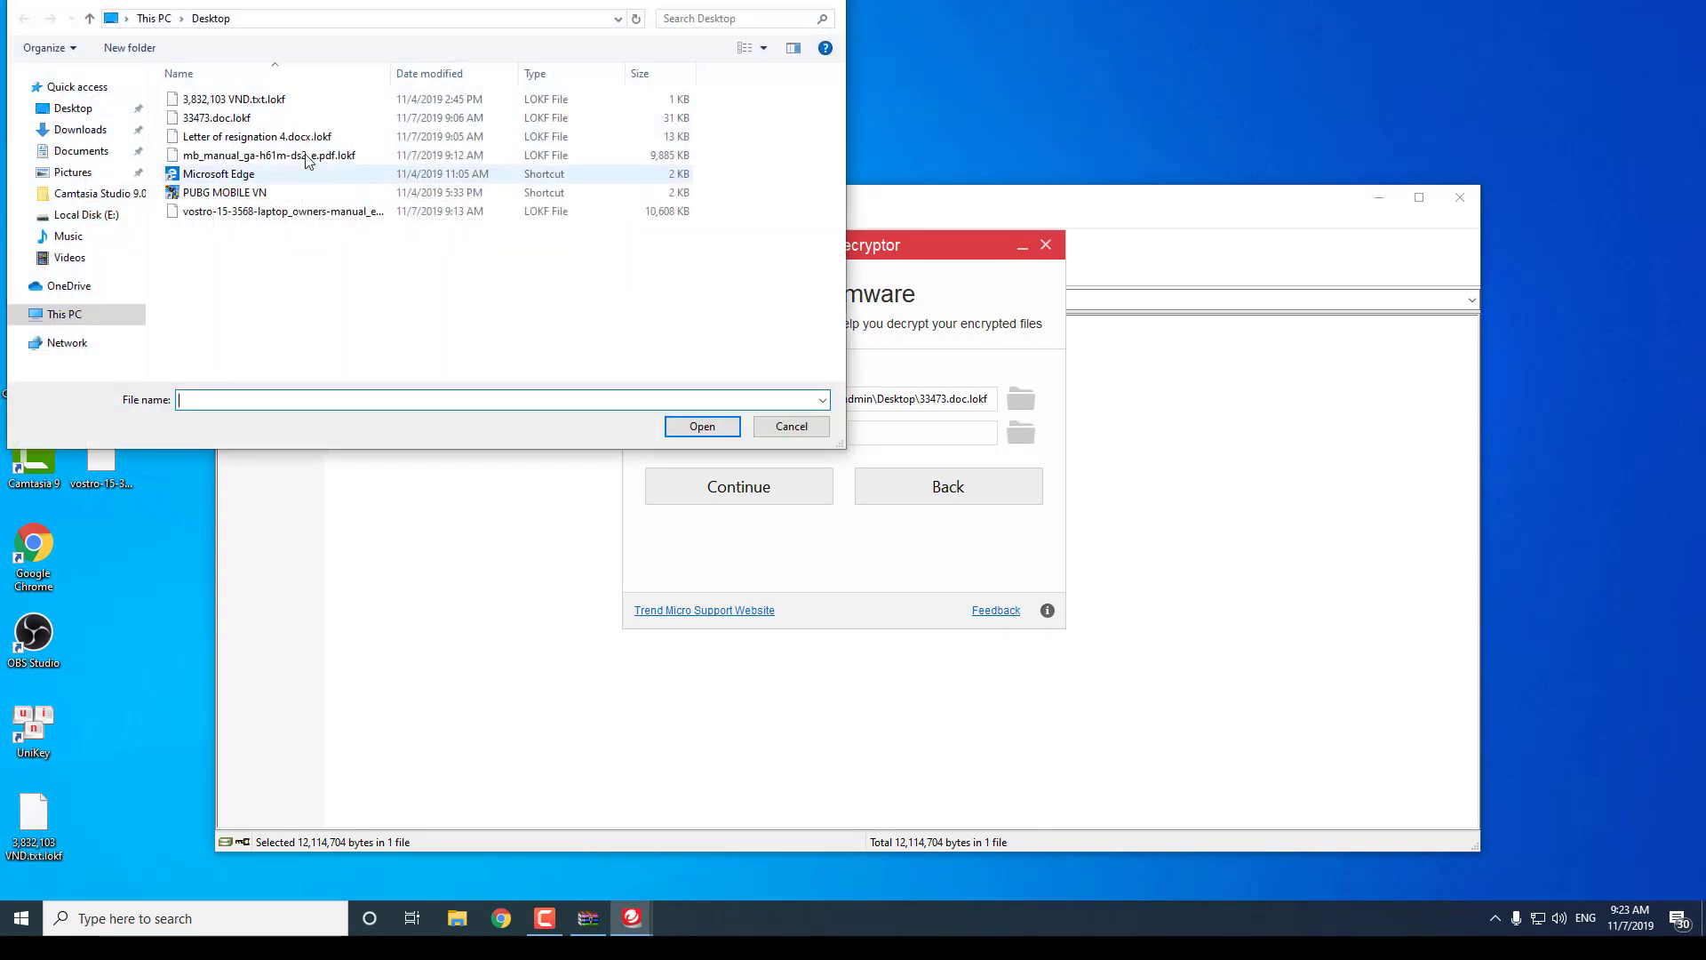
left_click(217, 117)
left_click(701, 426)
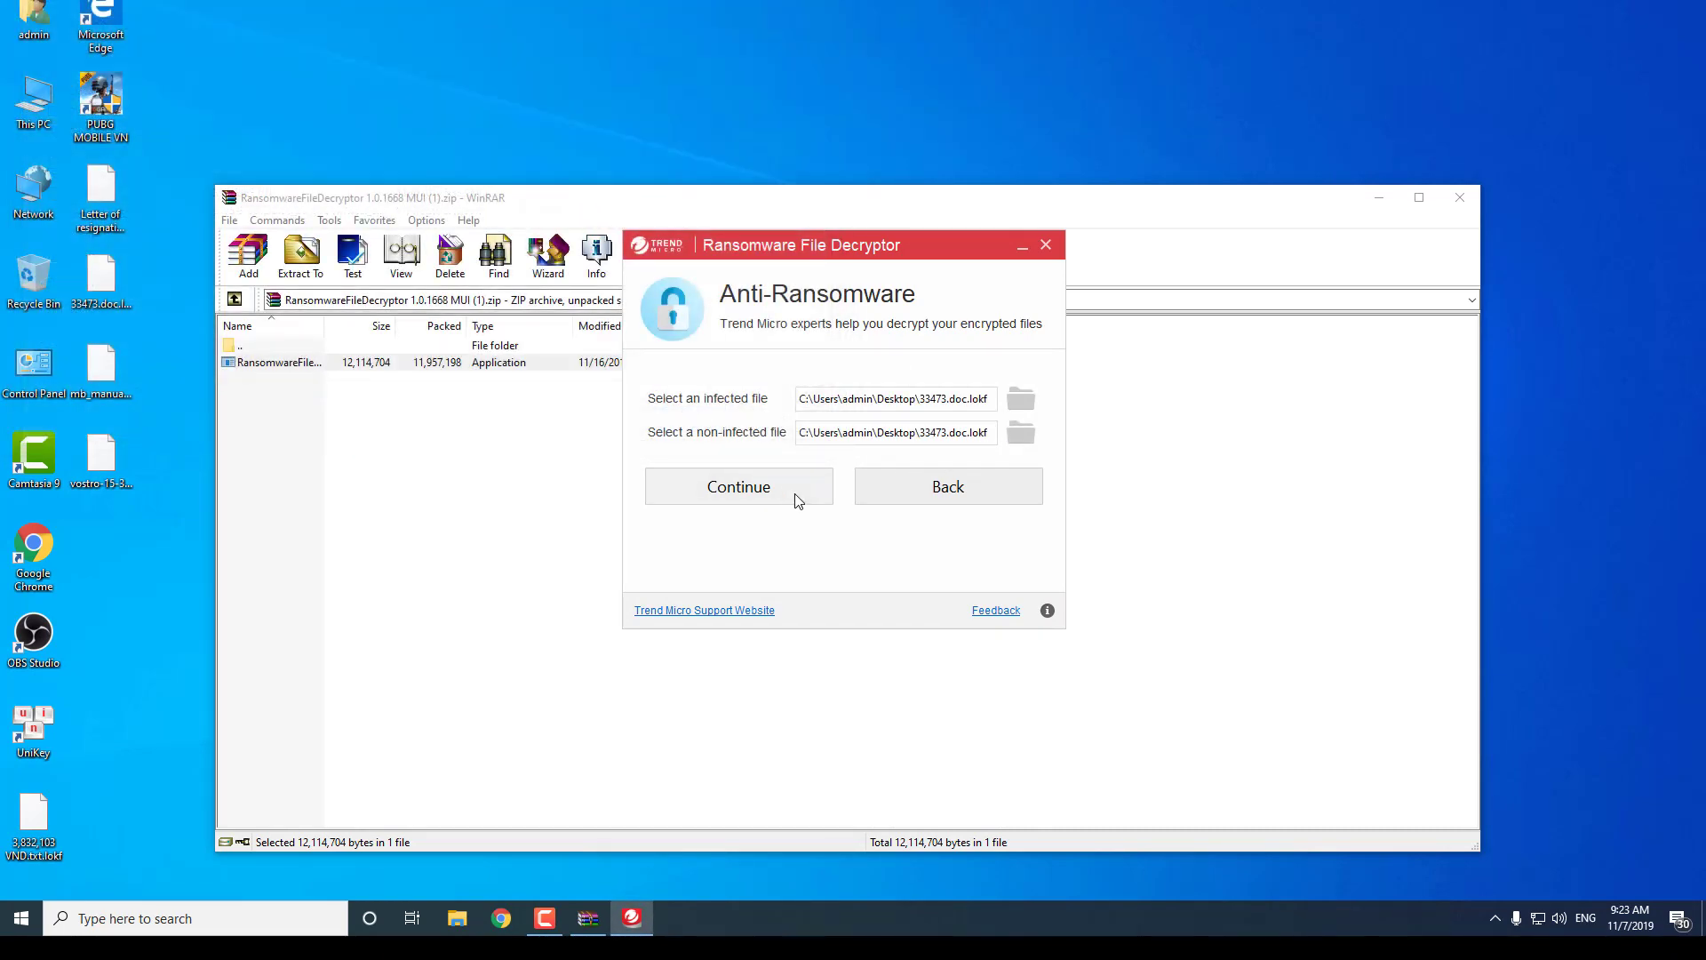
left_click(1044, 247)
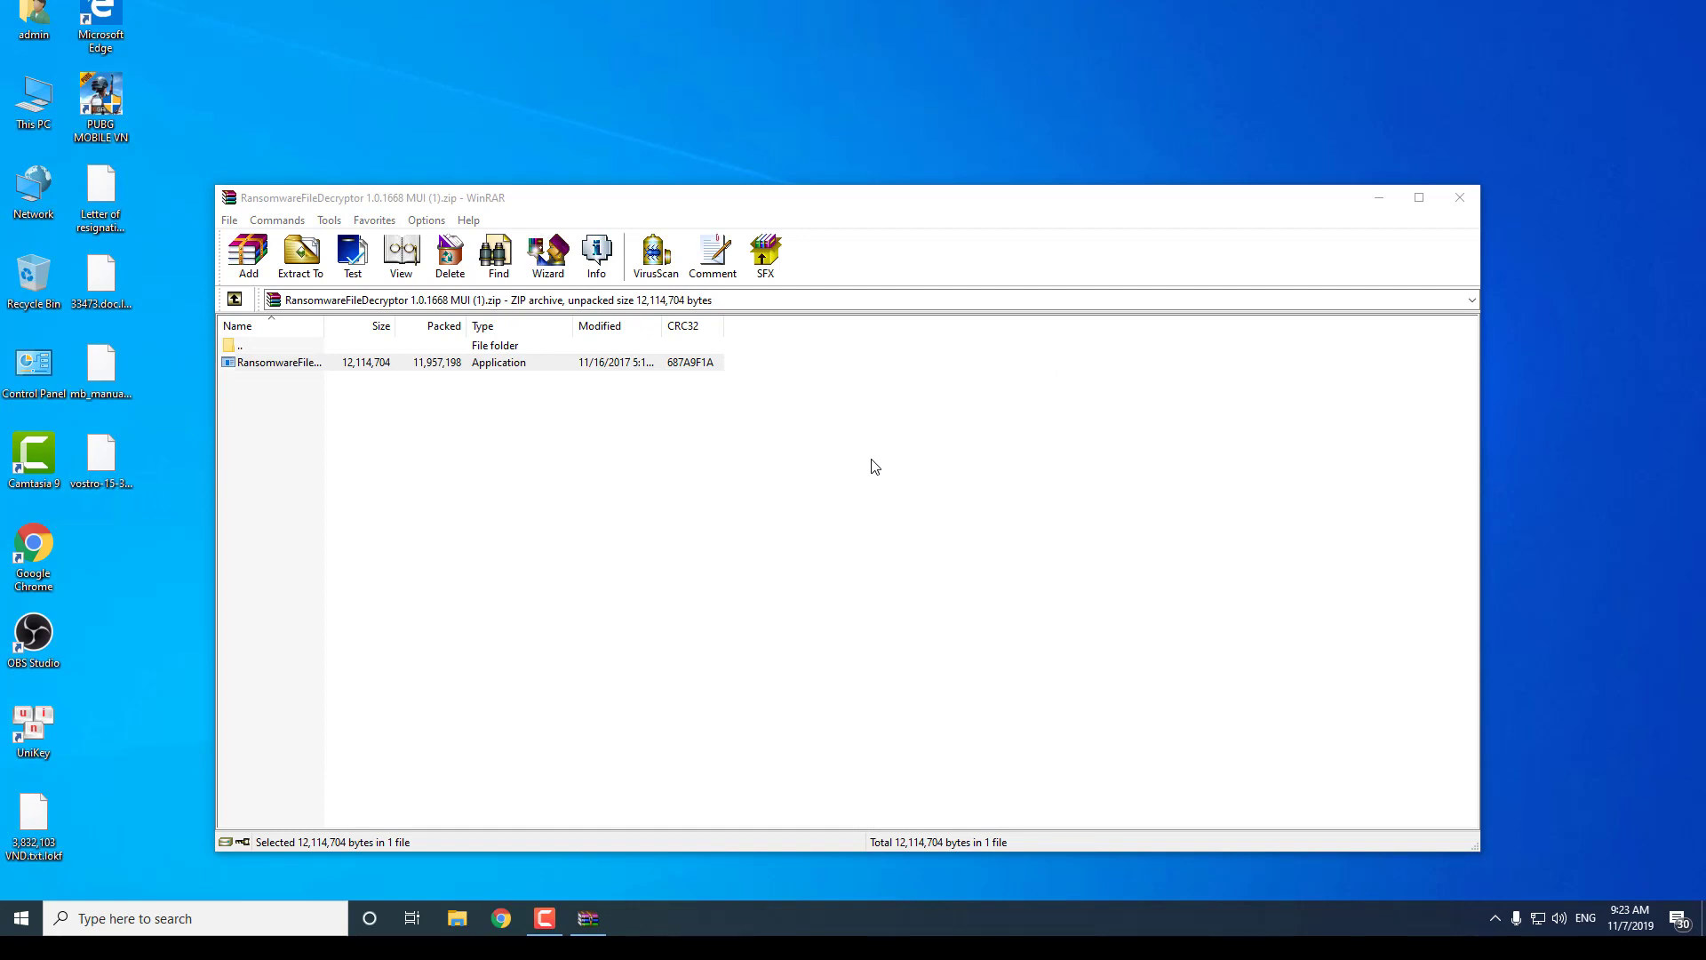
Step: Accept the relaunched decryptor's legal terms, and scan the Desktop with the ransomware name set to TEAMXRAT/XPAN (V2)
left_click(803, 606)
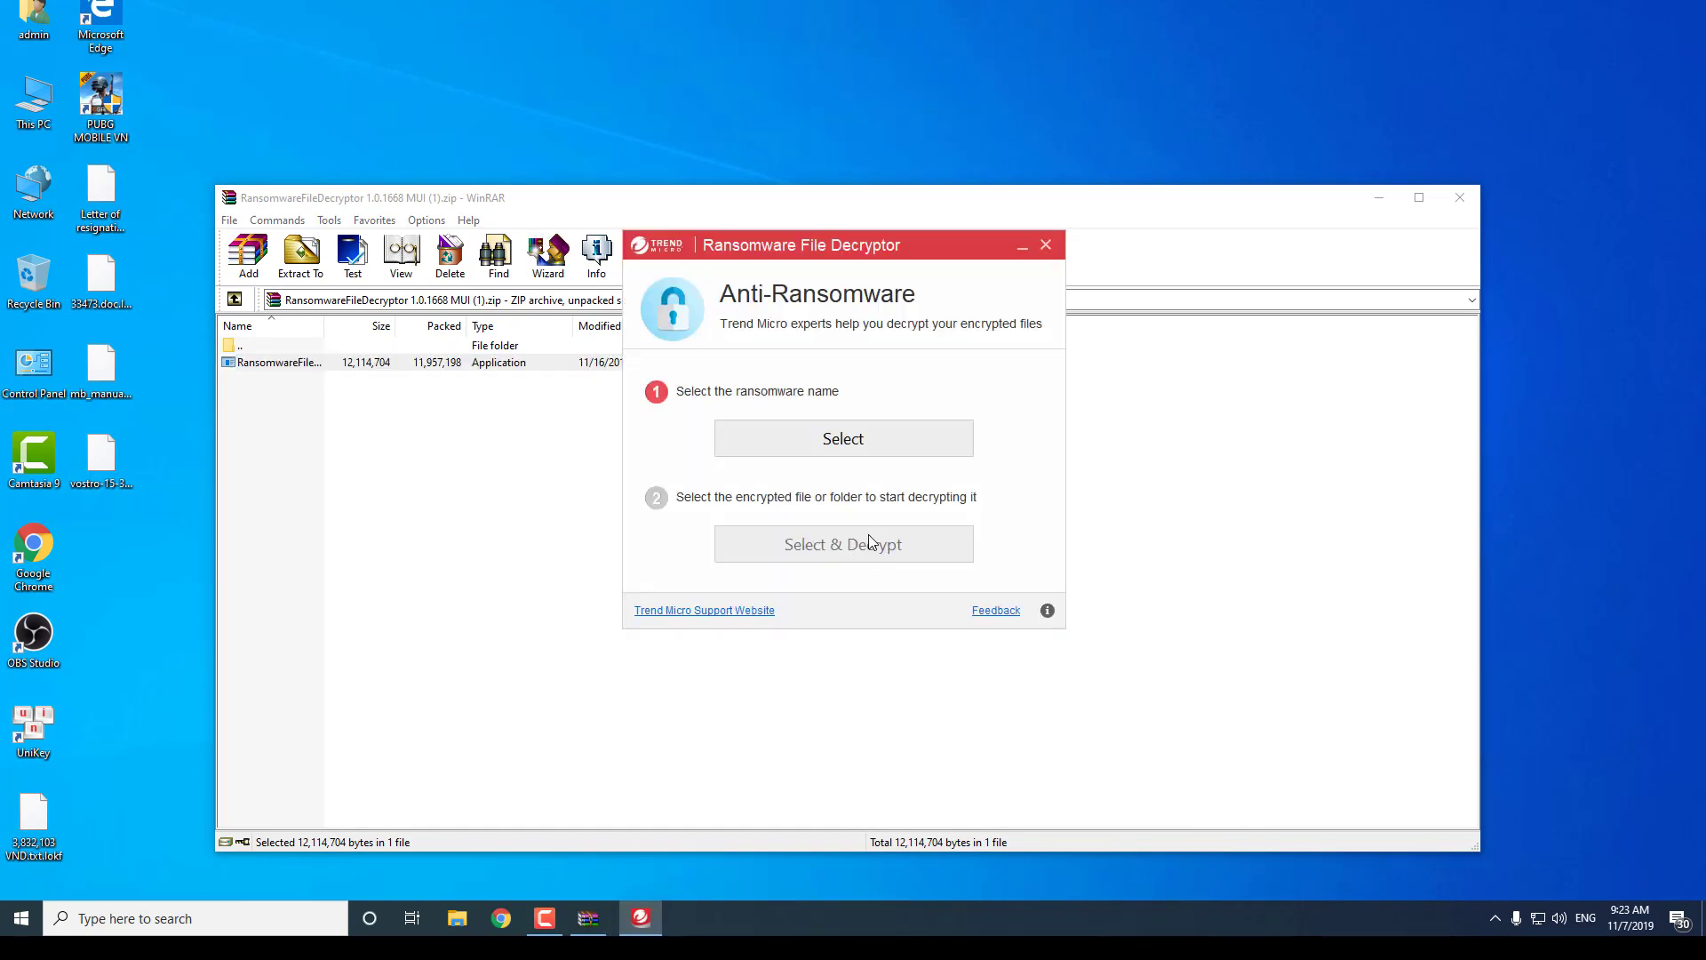
left_click(867, 440)
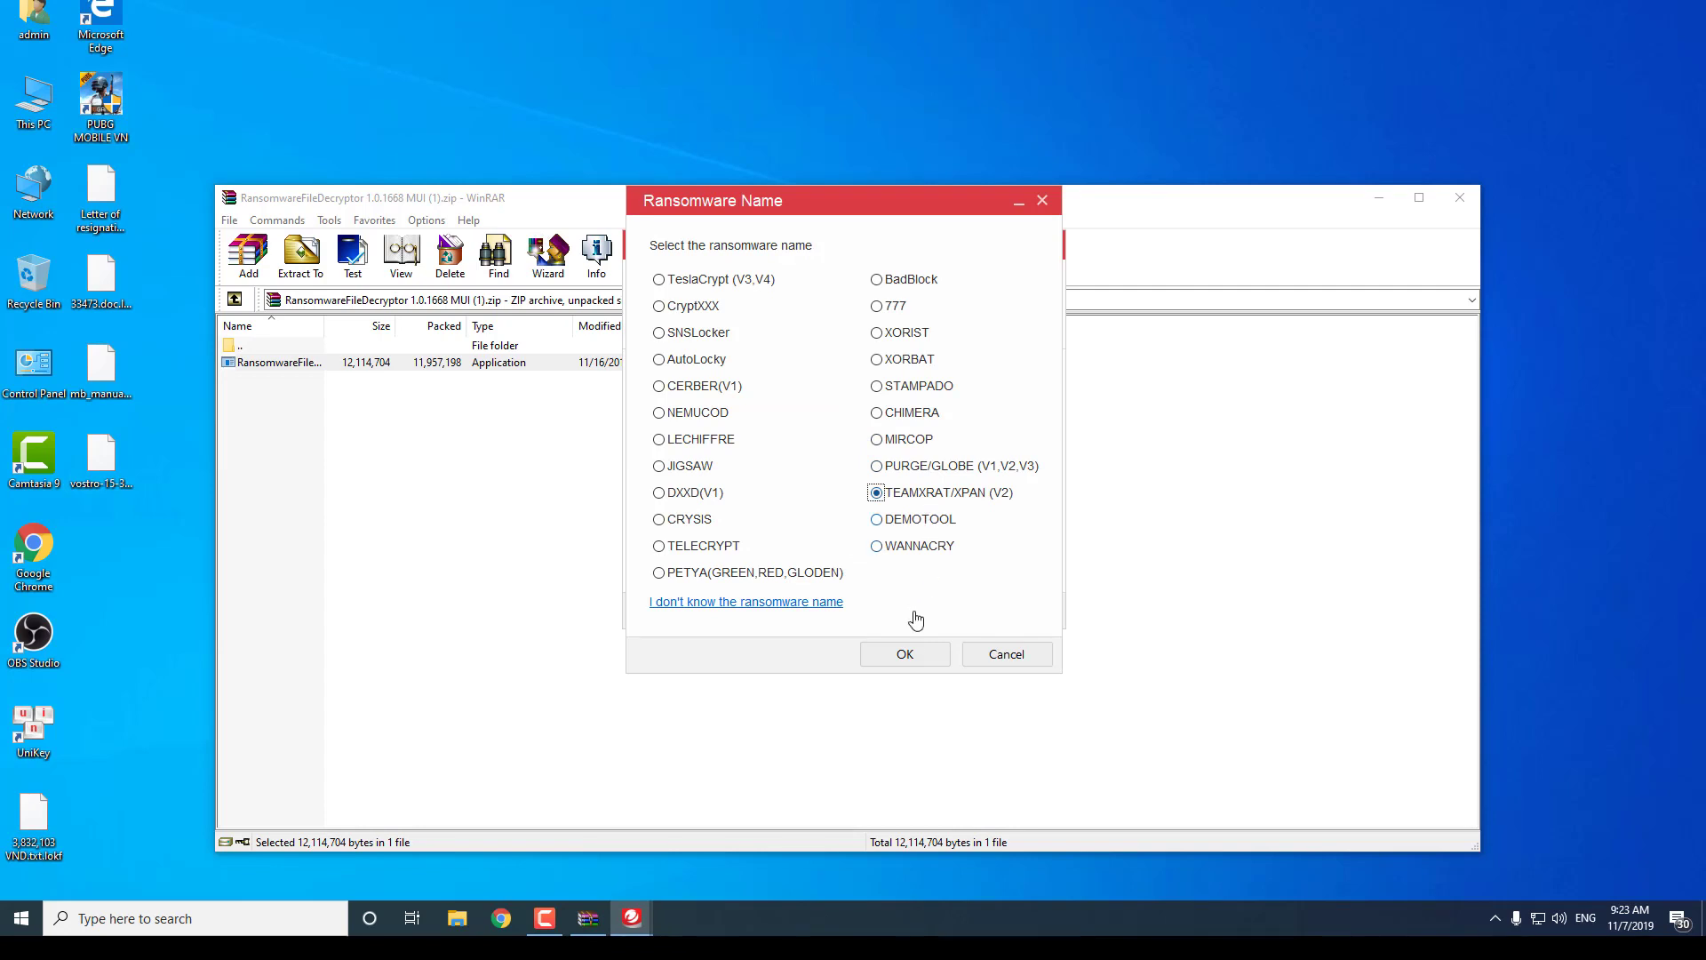
left_click(916, 656)
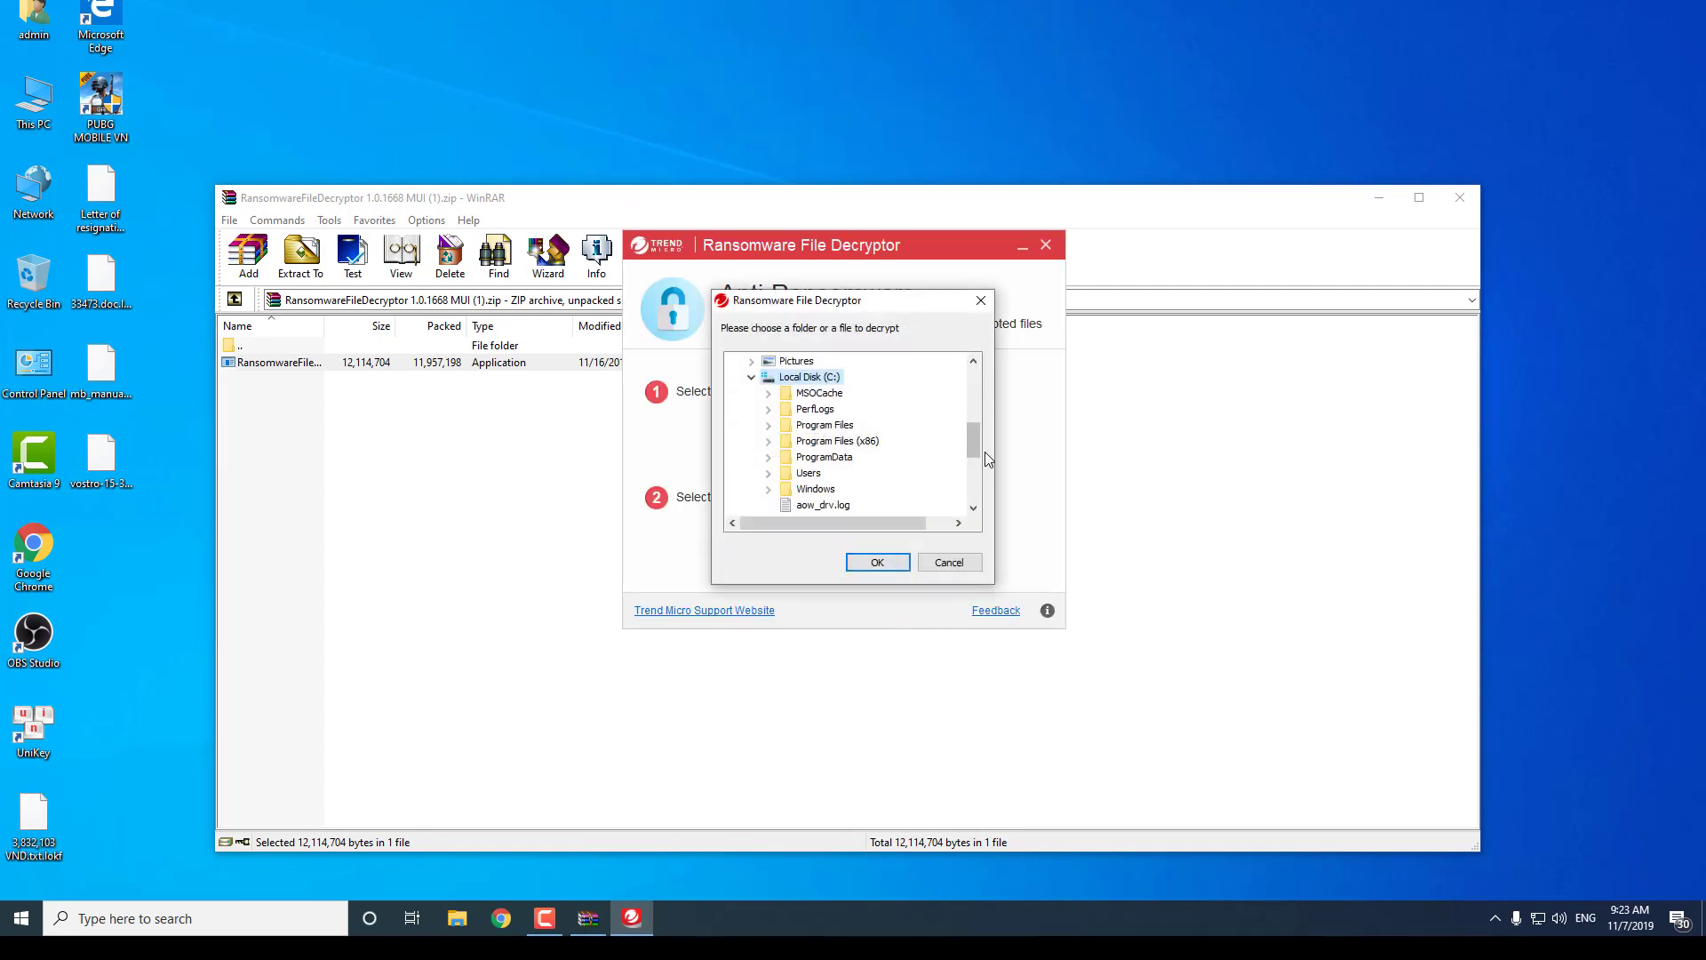
scroll(844, 427, "up", 5)
left_click(878, 561)
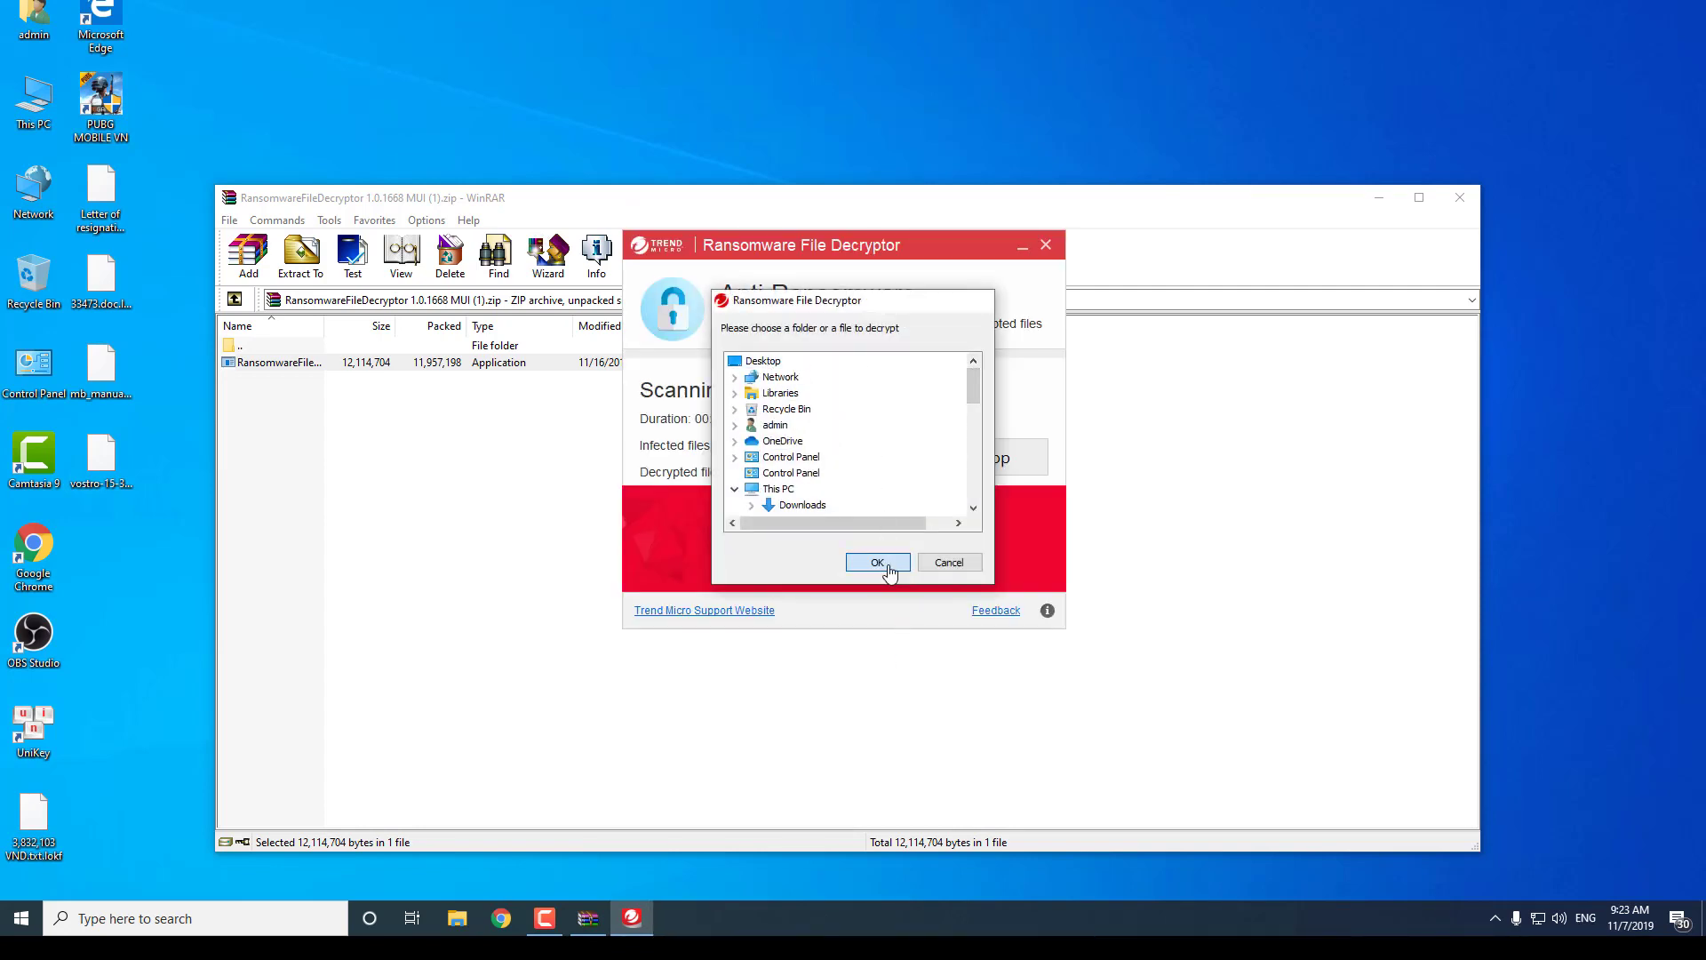
left_click(995, 471)
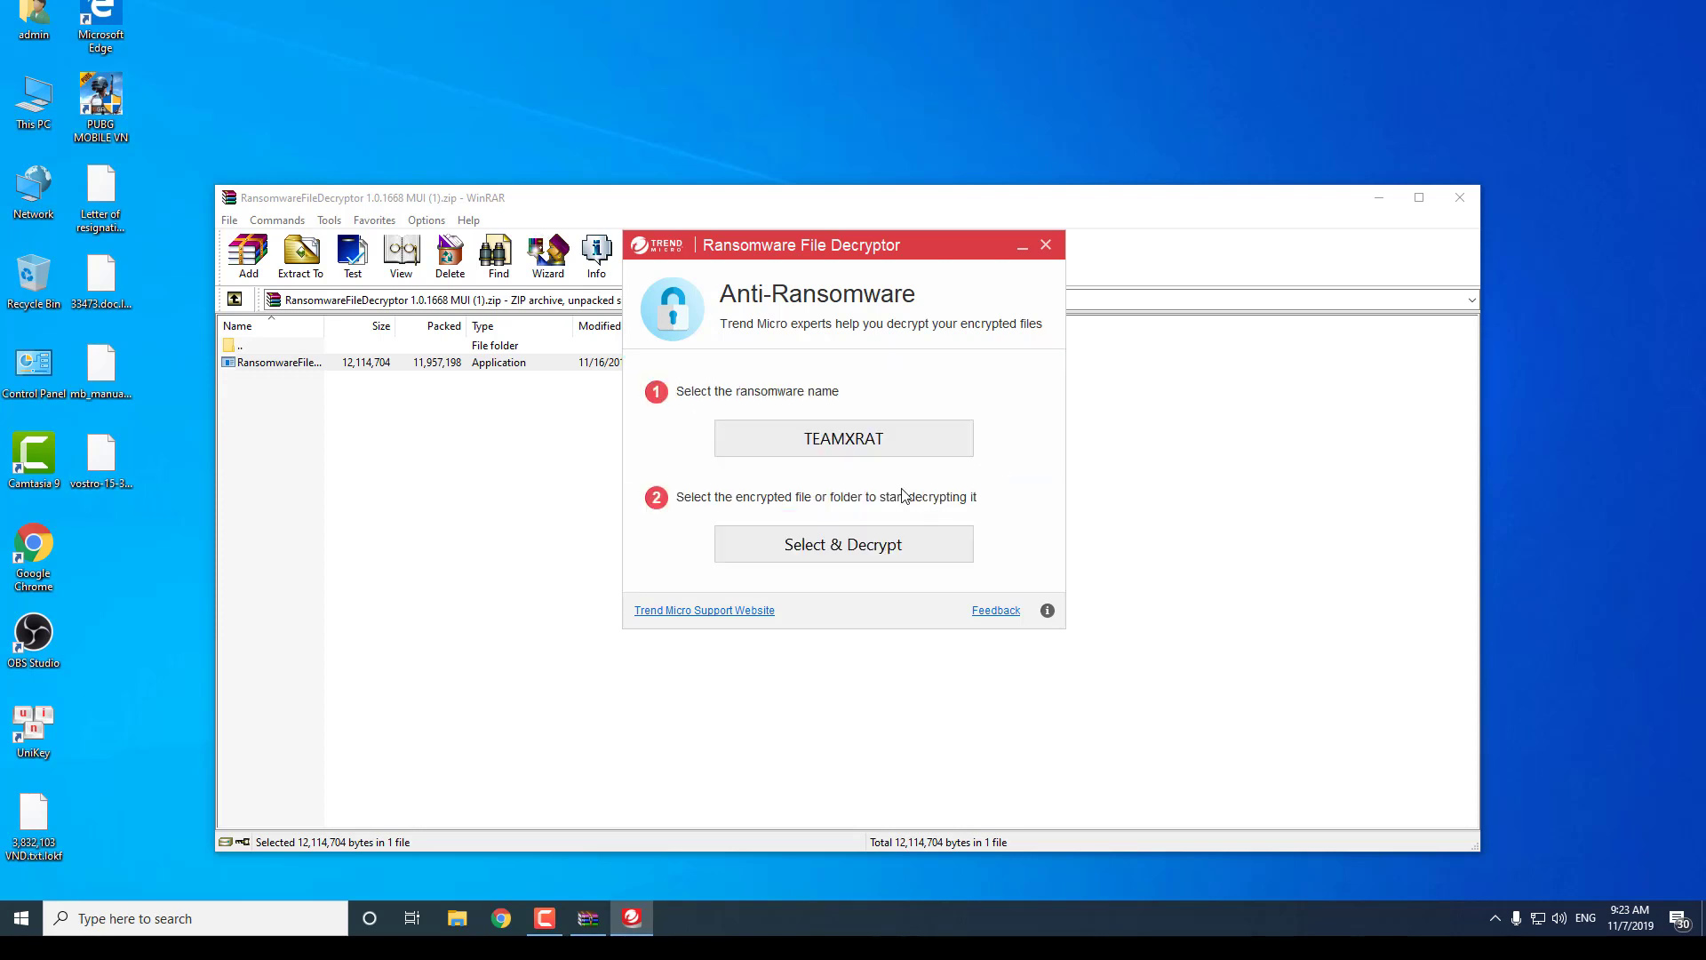
Step: Set the ransomware name to DEMOTOOL, scan the Desktop for files to decrypt, and finish the scan
left_click(897, 453)
left_click(904, 650)
left_click(873, 544)
left_click_drag(978, 441, 976, 382)
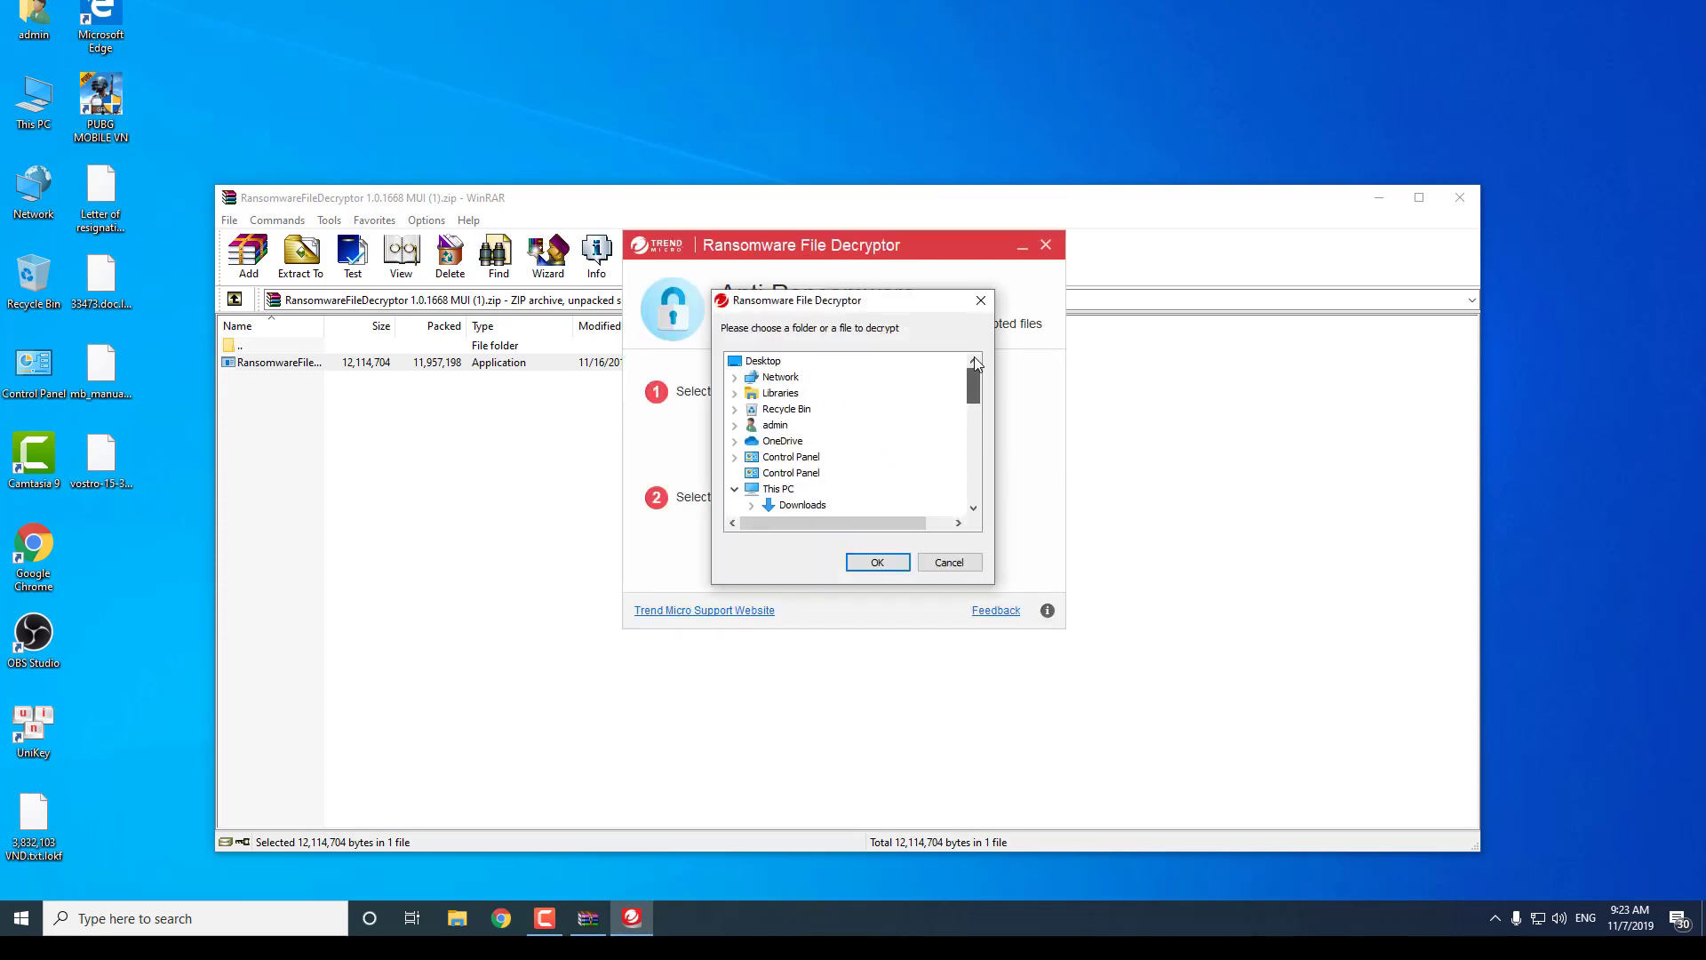
left_click(793, 363)
left_click(878, 564)
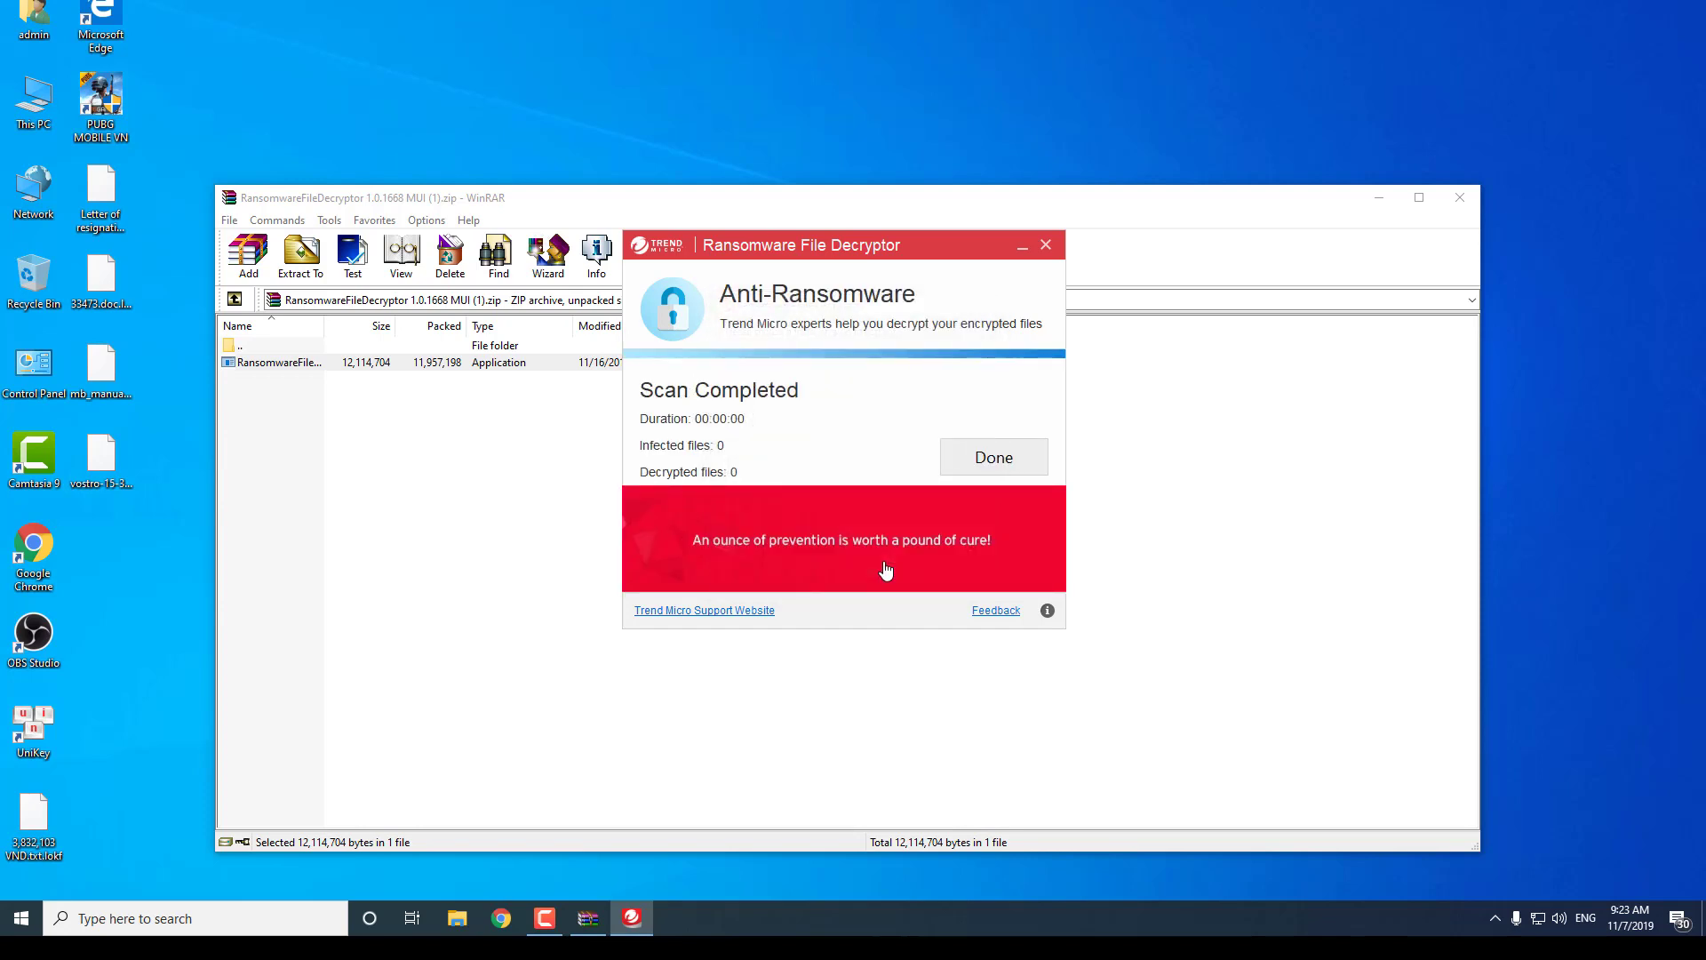
left_click(992, 471)
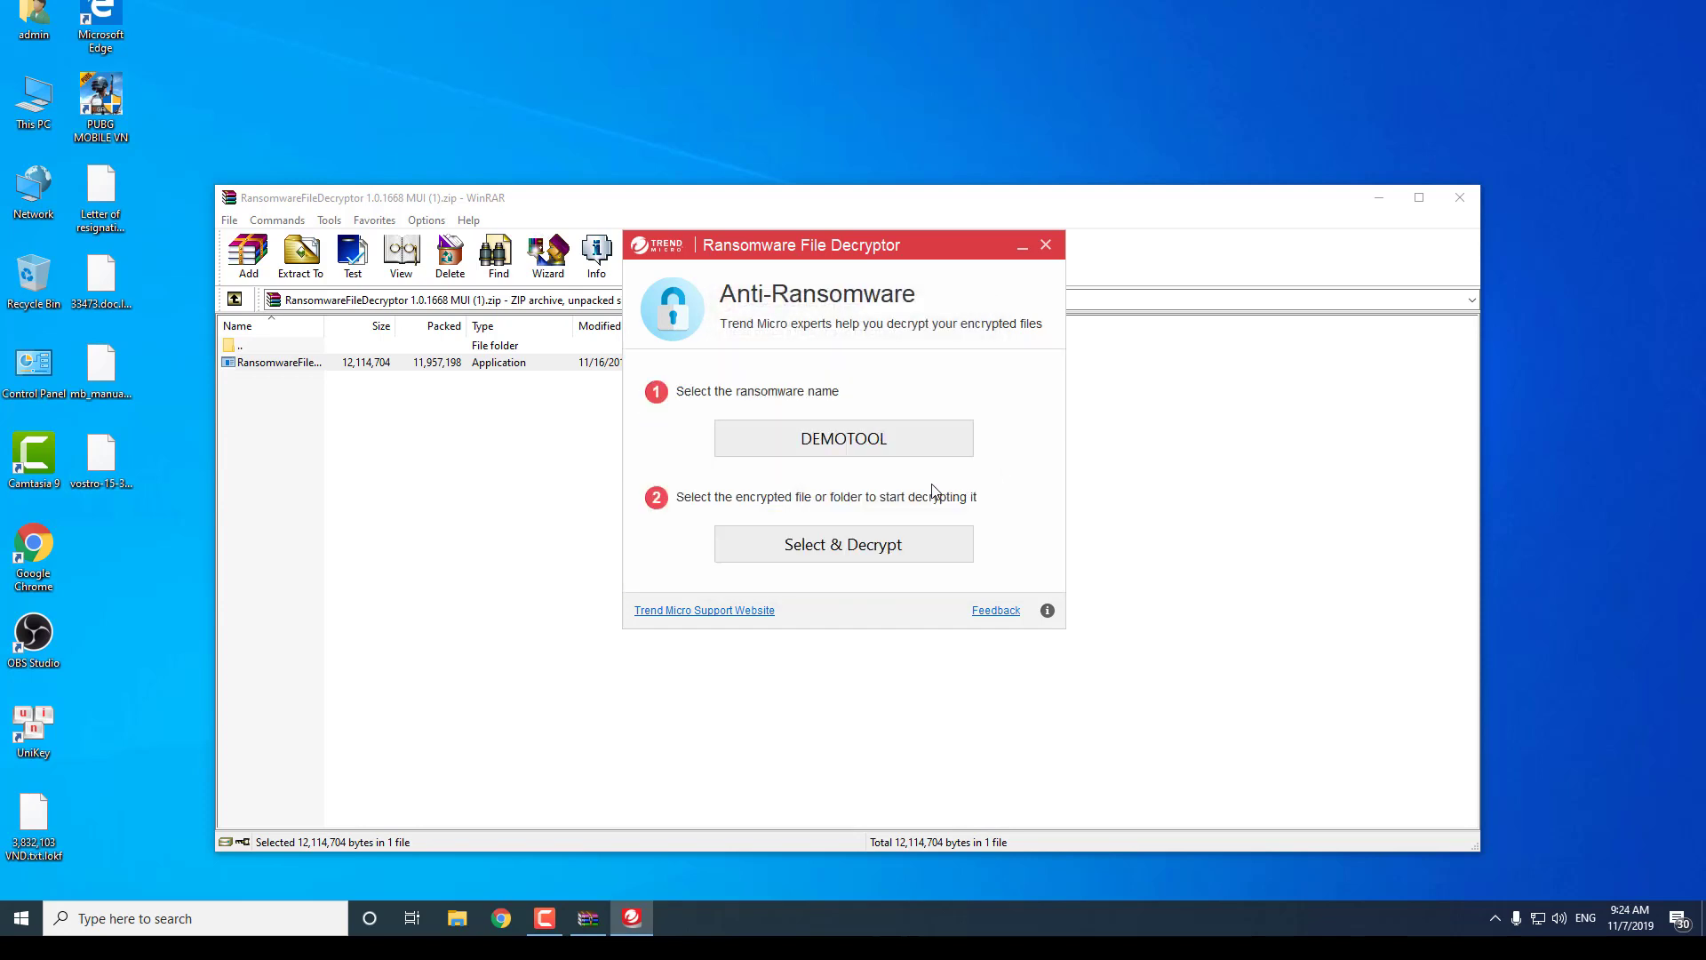
Step: Set the ransomware name to WANNACRY, scan the Desktop for files to decrypt, and finish the scan
left_click(857, 441)
left_click(905, 654)
left_click(858, 544)
scroll(960, 437, "up", 5)
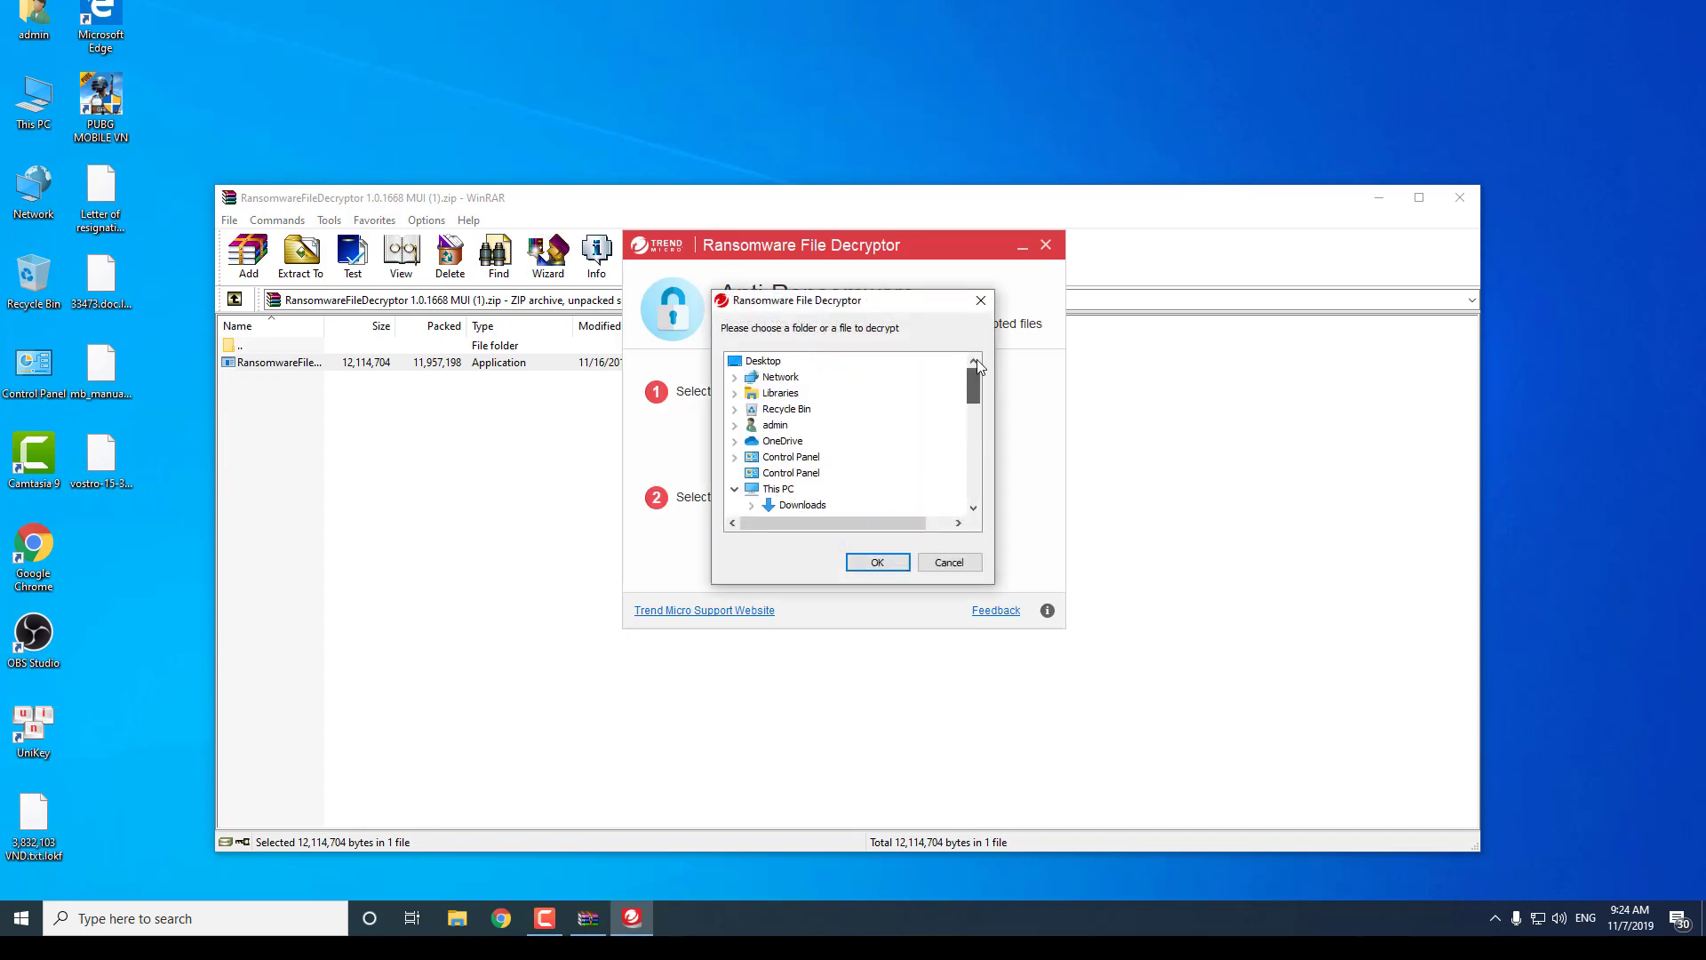
left_click(764, 362)
left_click(904, 563)
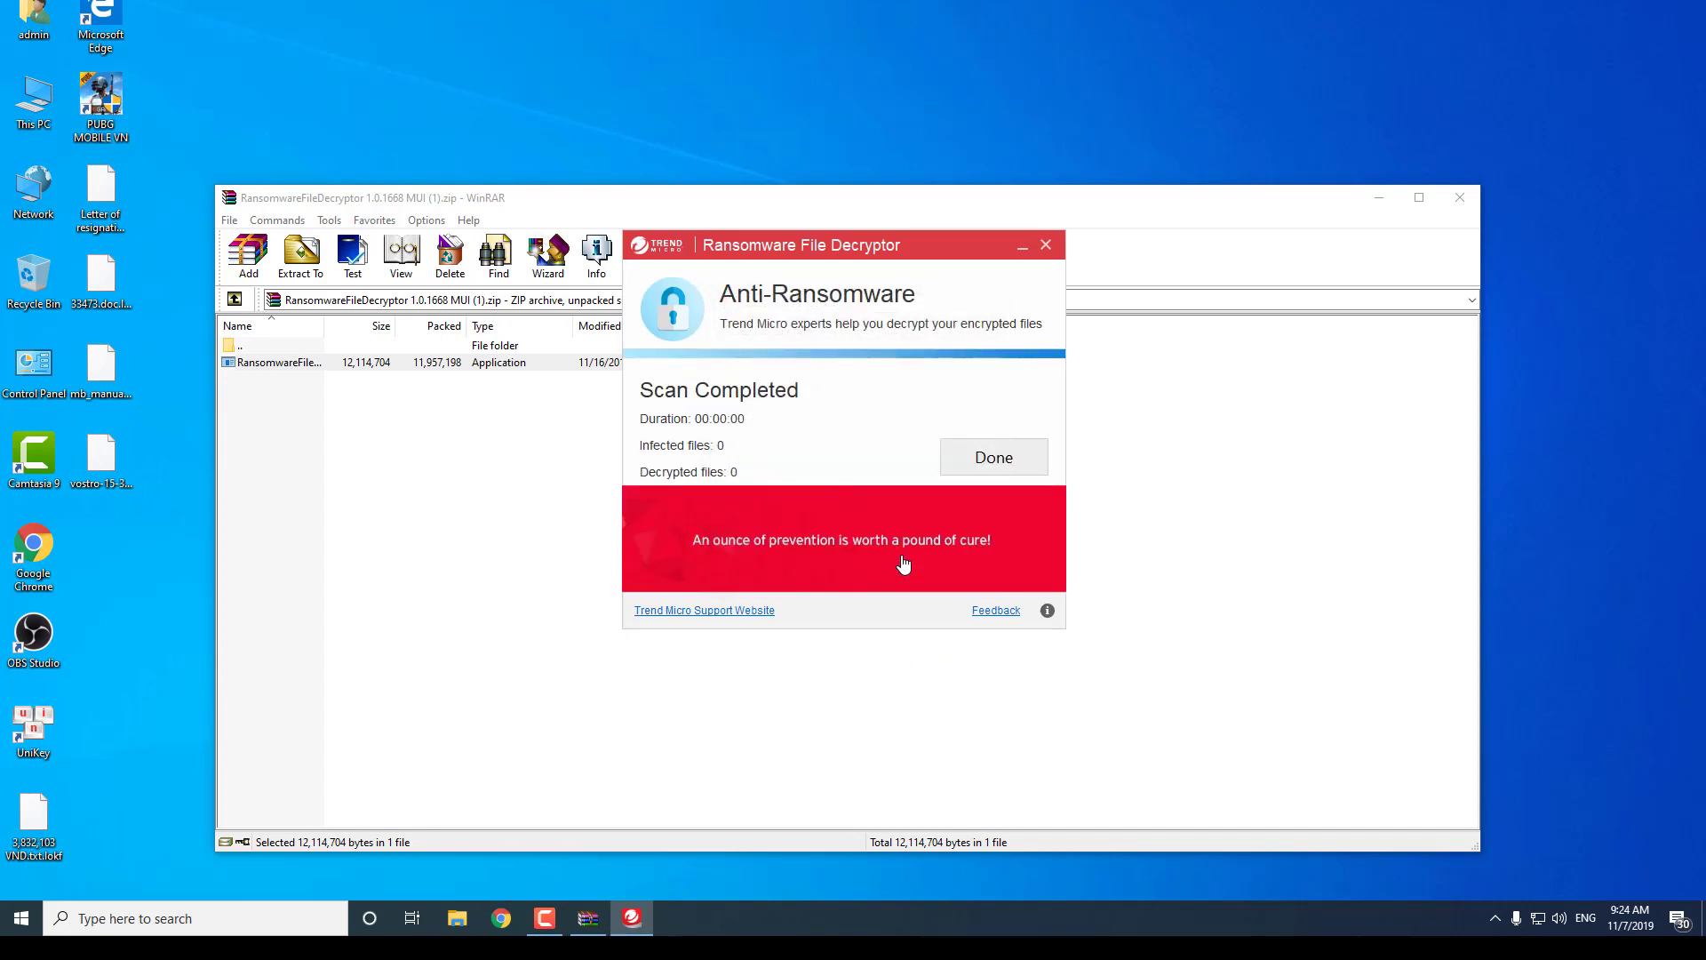
left_click(984, 471)
Step: Set the ransomware name to NEMUCOD and scan the Desktop for files to decrypt
left_click(872, 448)
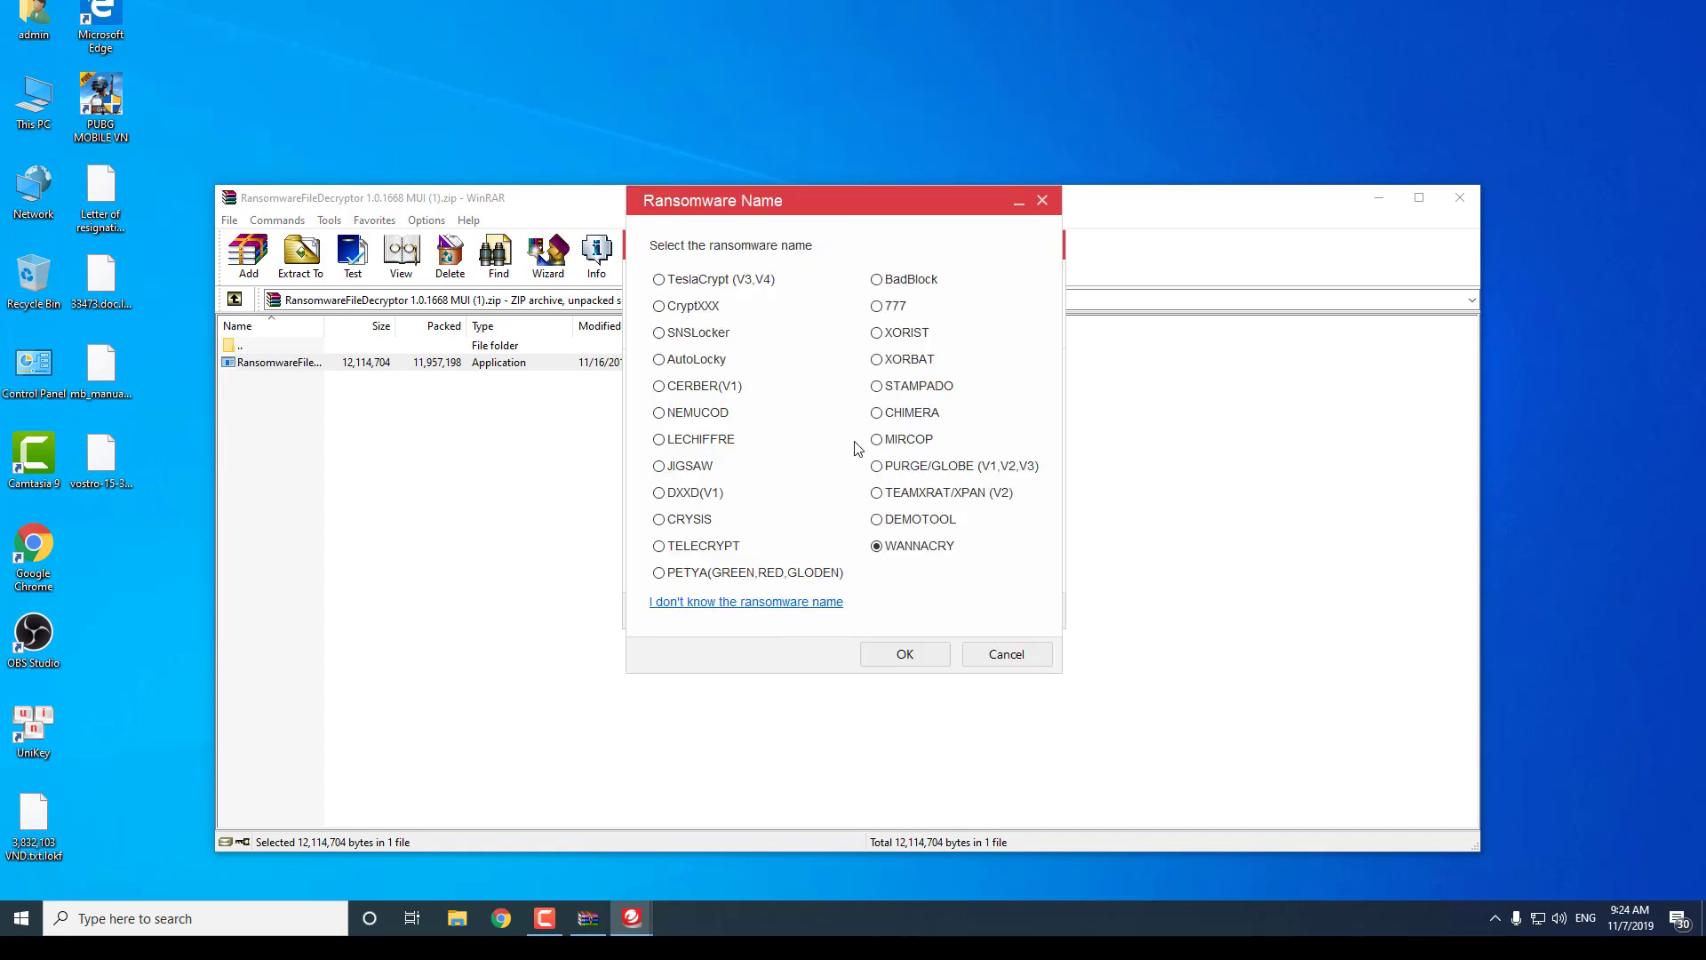
left_click(699, 281)
left_click(697, 307)
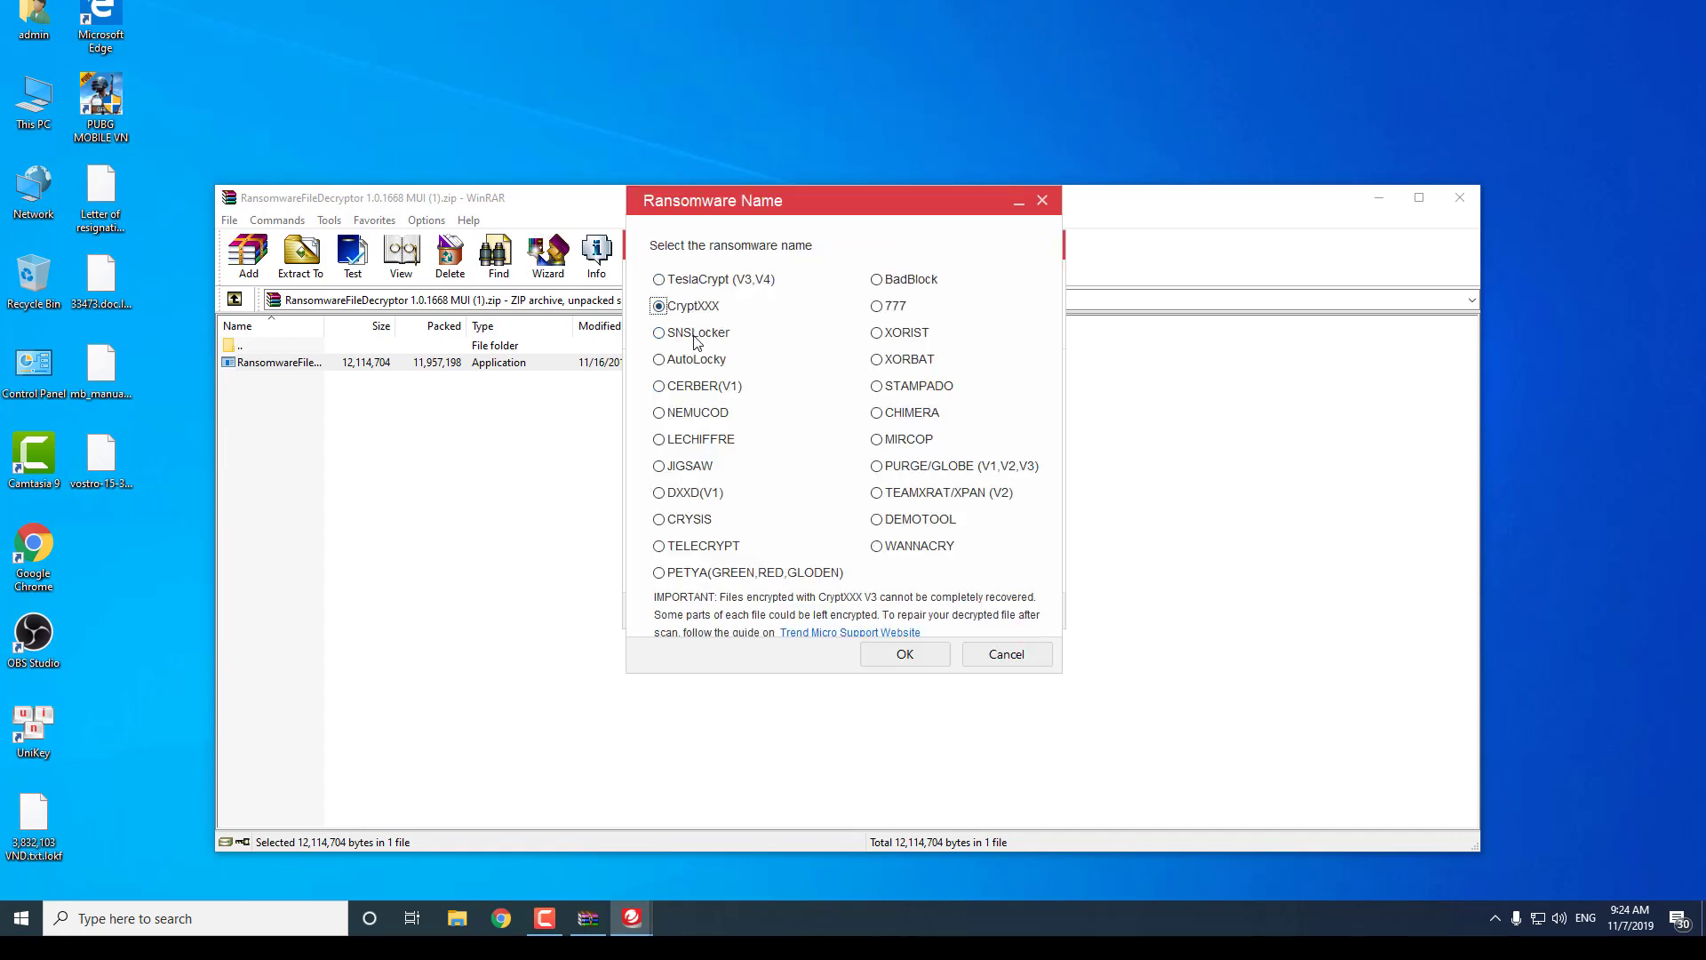
left_click(700, 333)
left_click(707, 360)
left_click(709, 387)
left_click(711, 410)
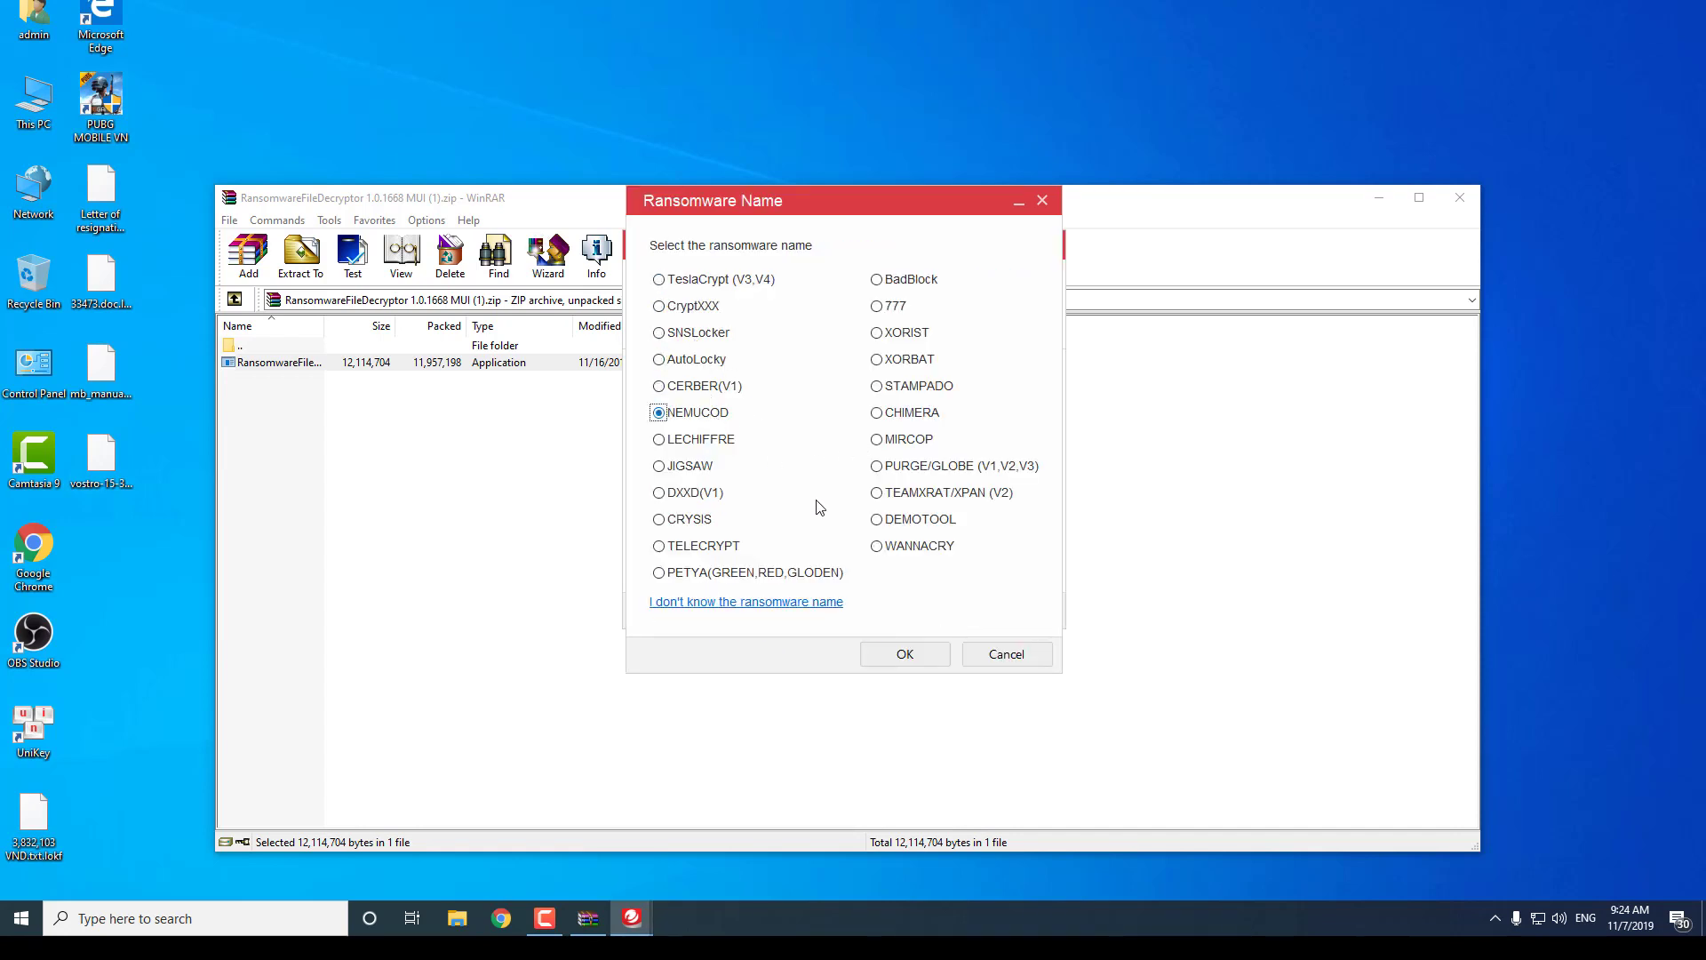
left_click(906, 655)
left_click(870, 556)
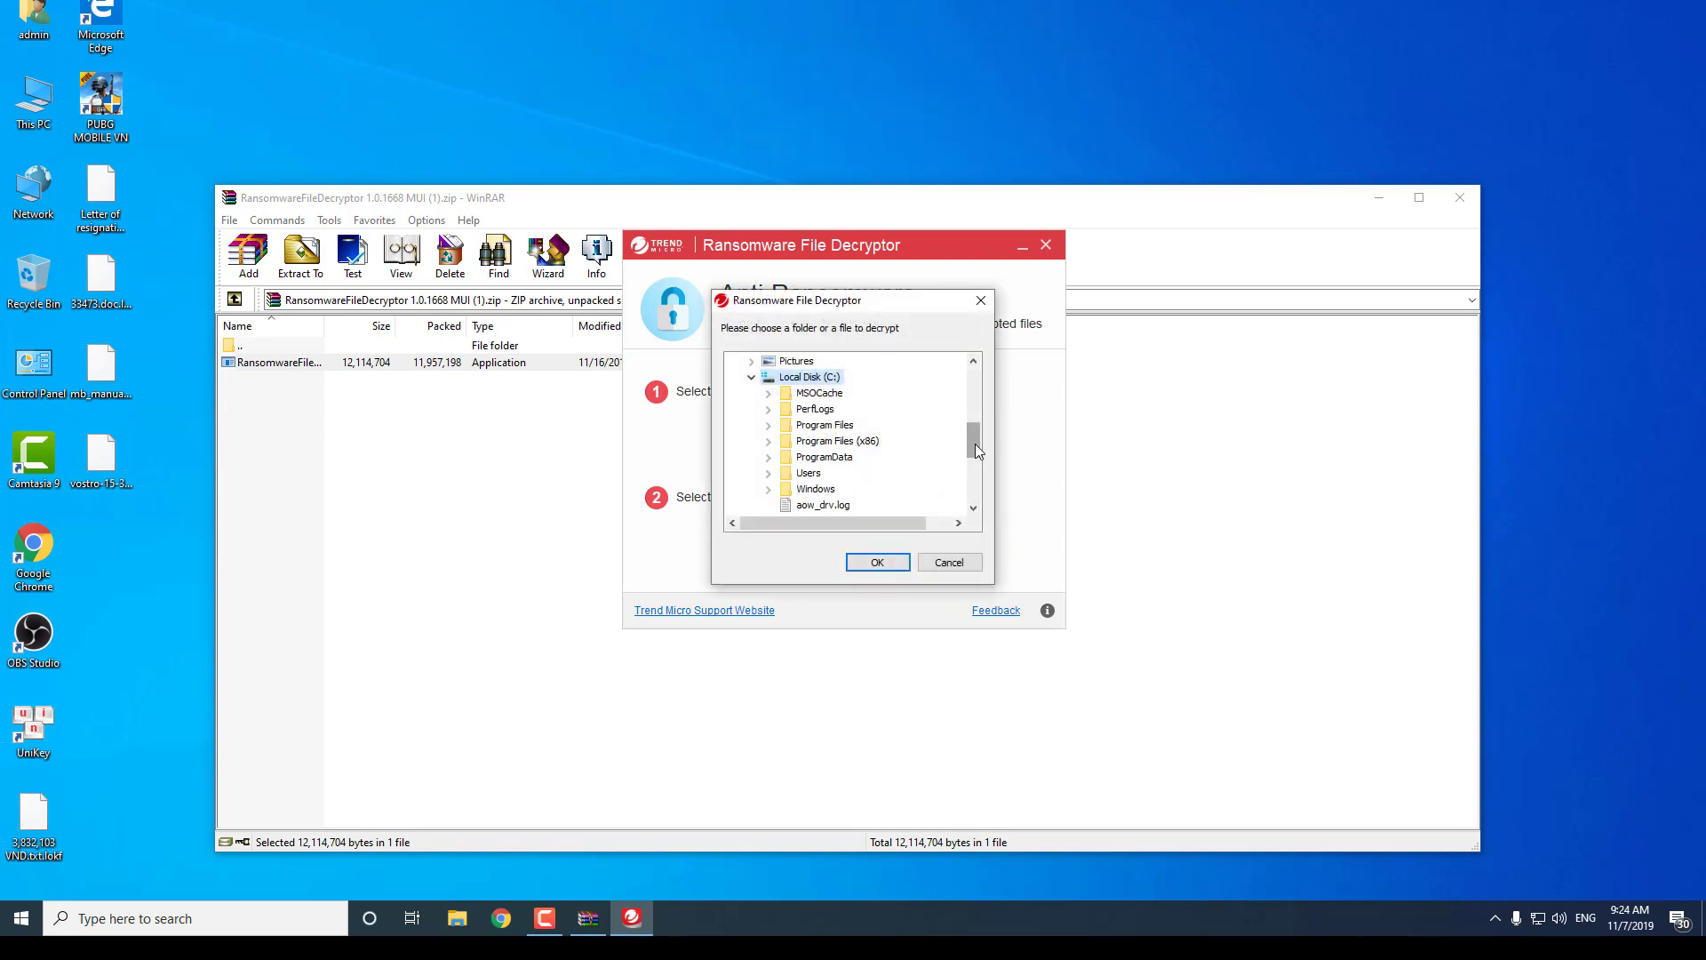
left_click_drag(975, 444, 974, 400)
left_click(777, 365)
left_click(877, 562)
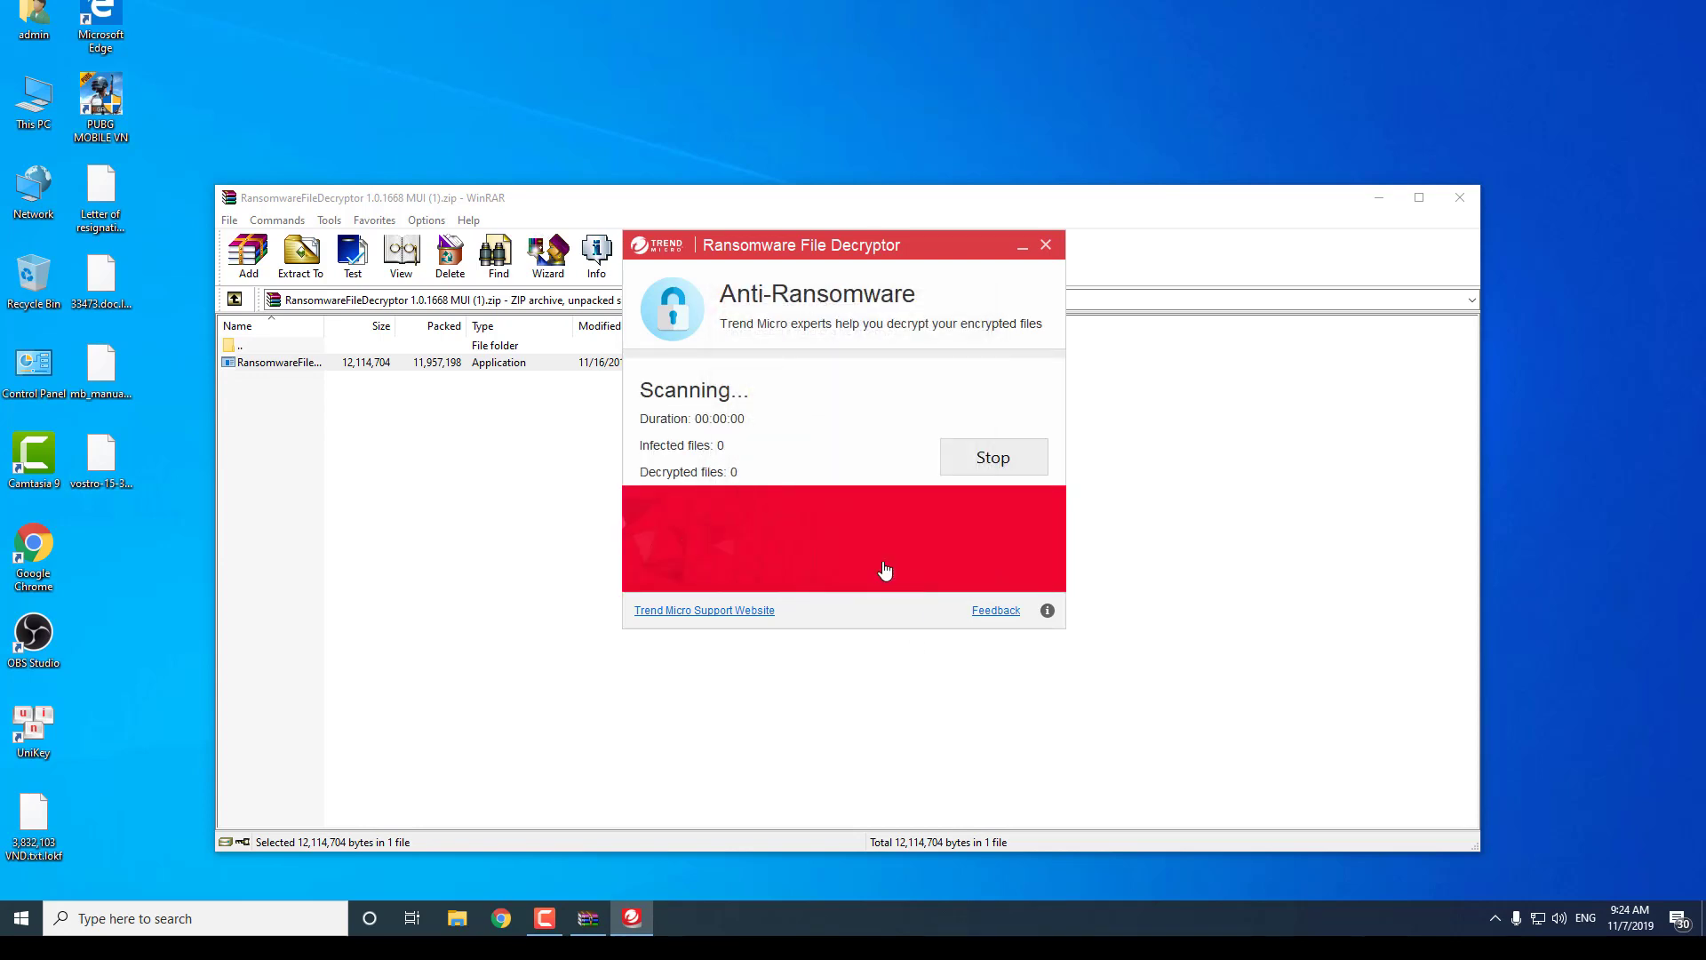
Step: Continue to the extra file information for NEMUCOD and choose 3,832,103 VND.txt.lokf as the infected file
left_click(928, 364)
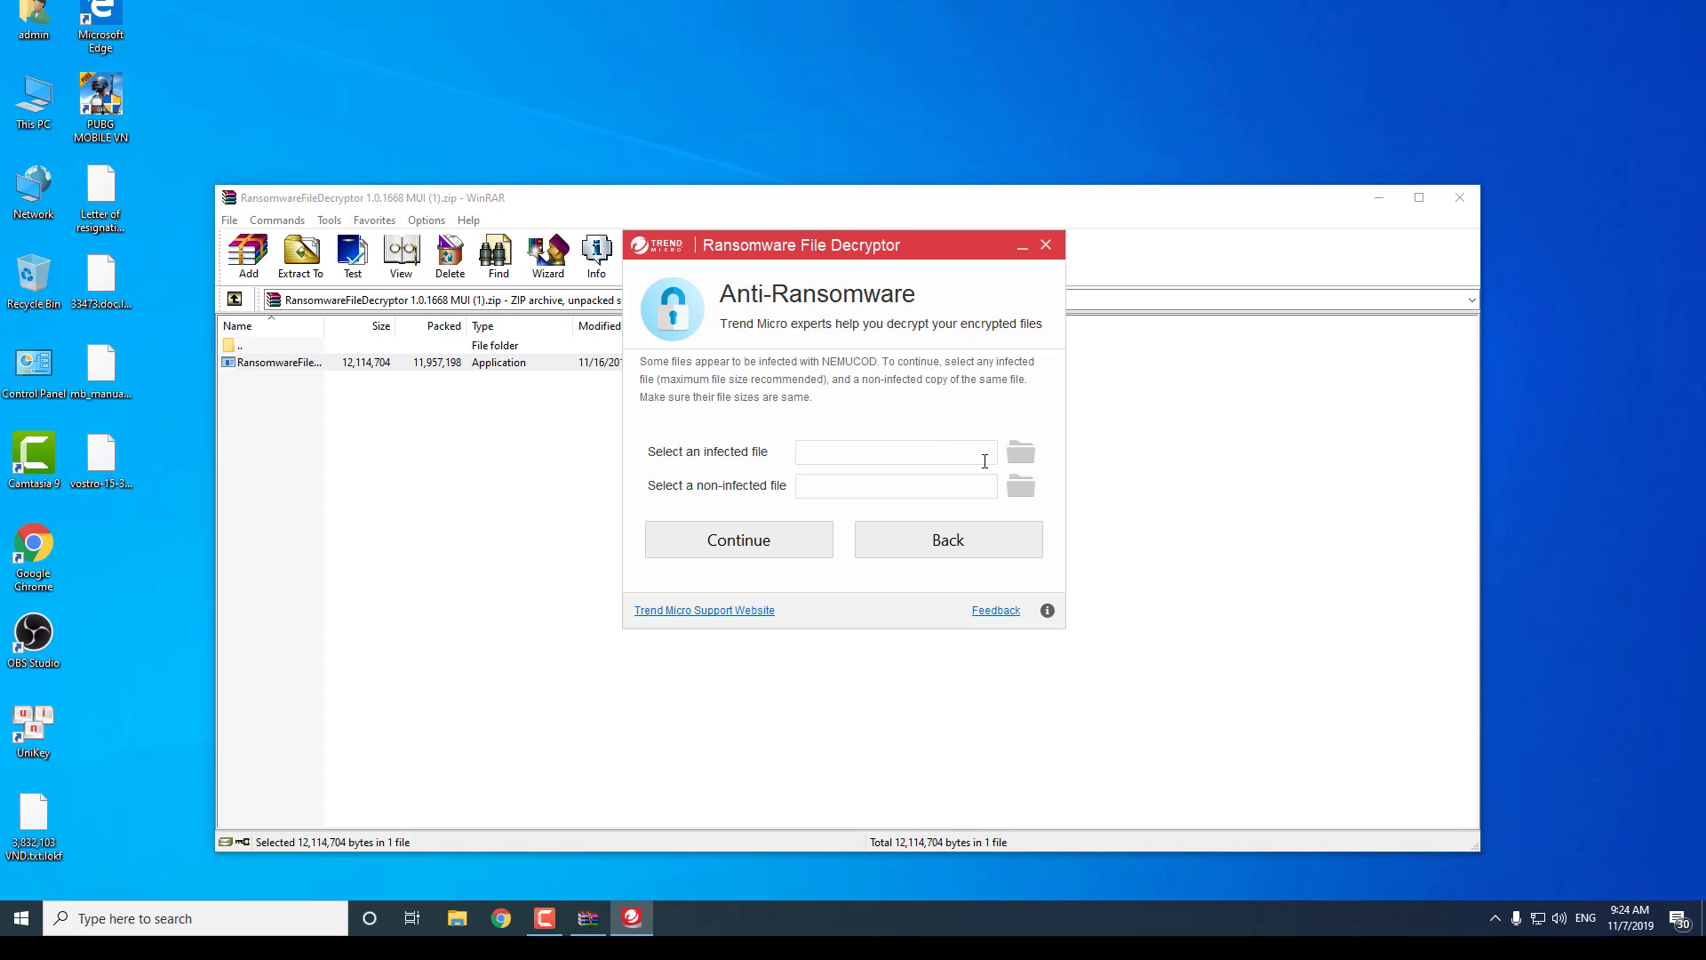
left_click(1022, 453)
left_click(259, 116)
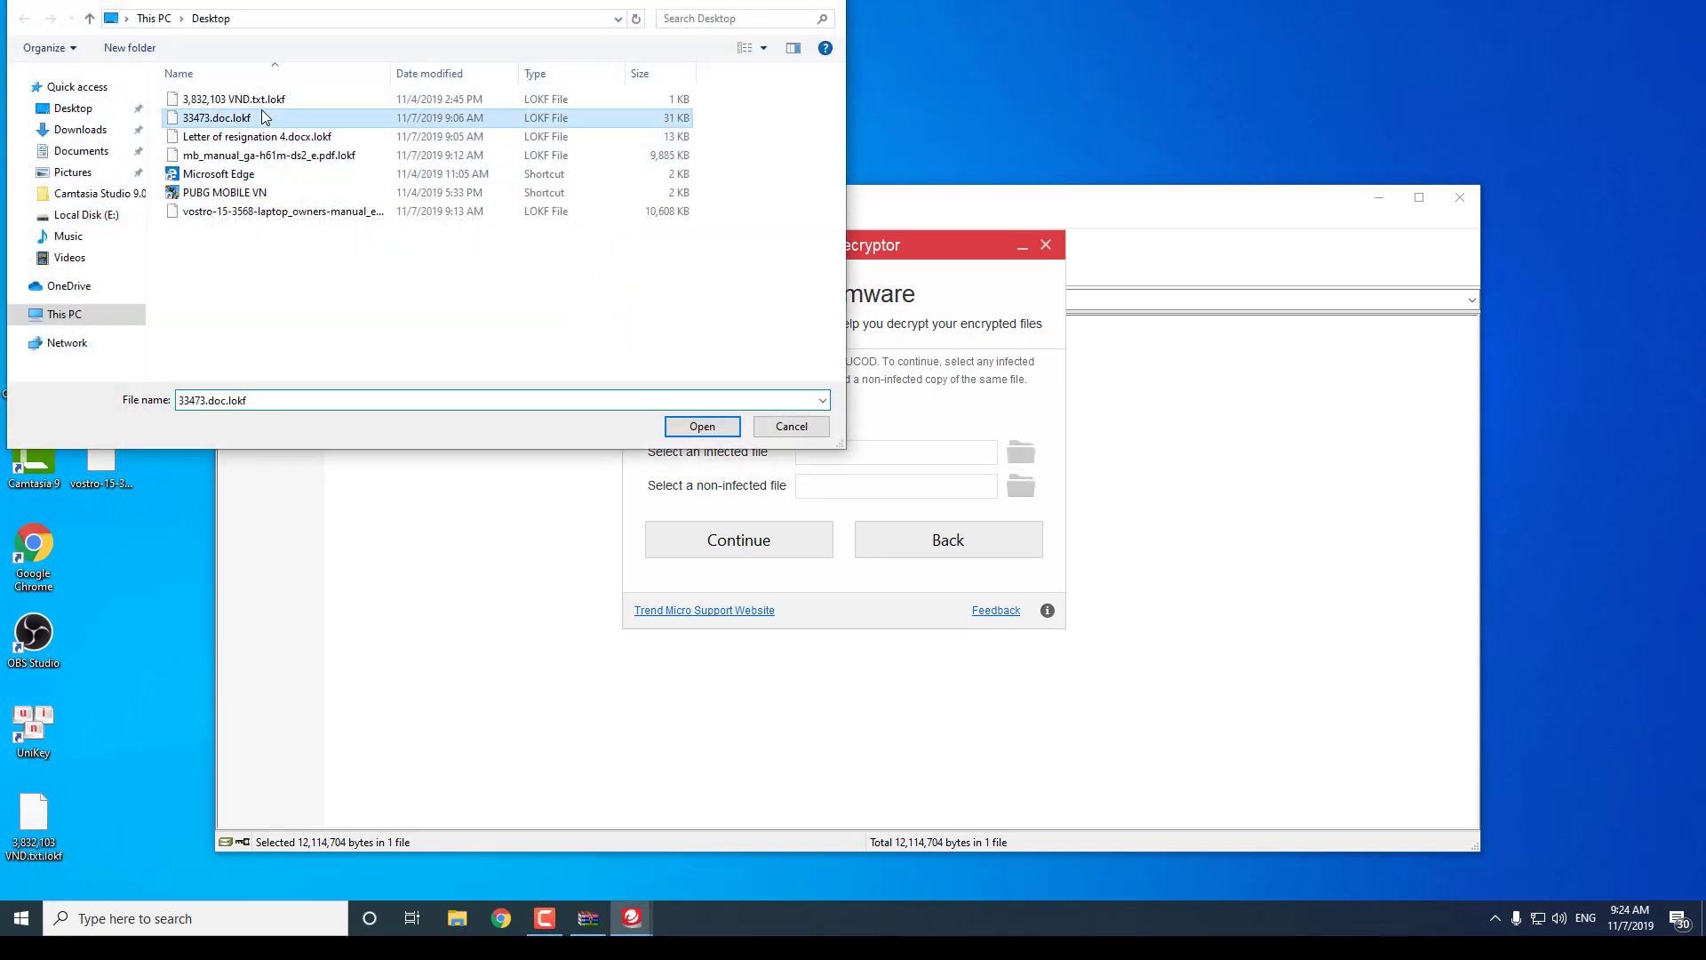
left_click(260, 99)
left_click(702, 428)
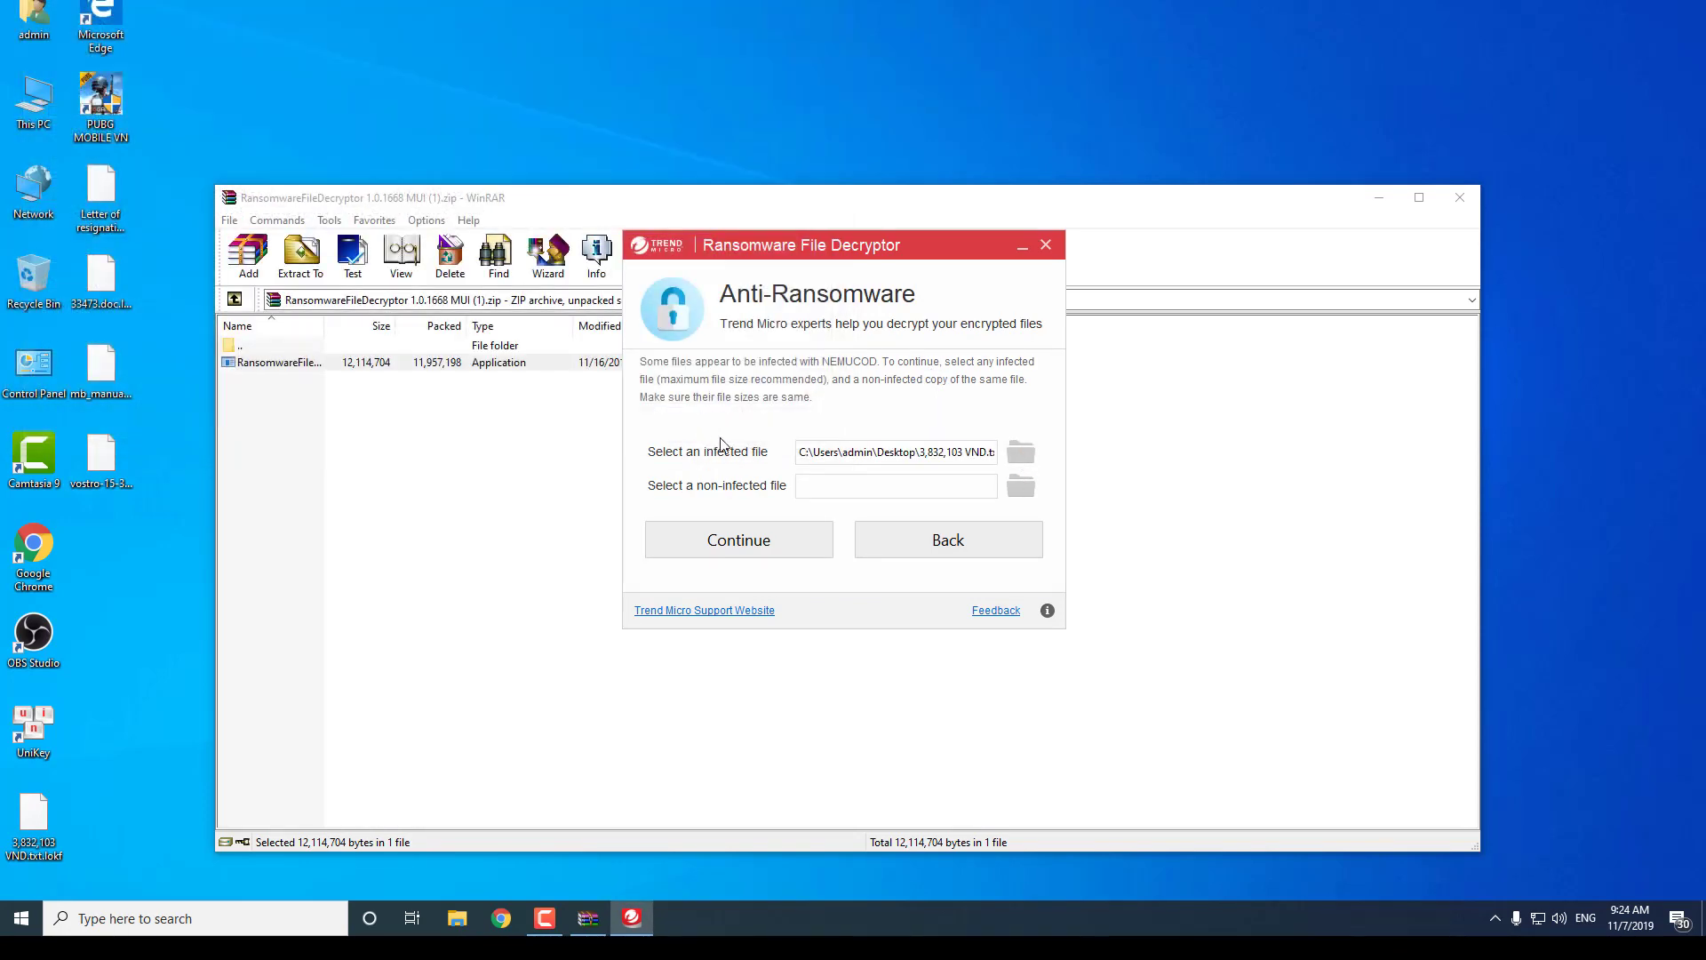
Step: Try to continue with 3,832,103 VND.txt.lokf also chosen as the non-infected file, and close the decryptor
left_click(1018, 495)
left_click(259, 100)
left_click(702, 425)
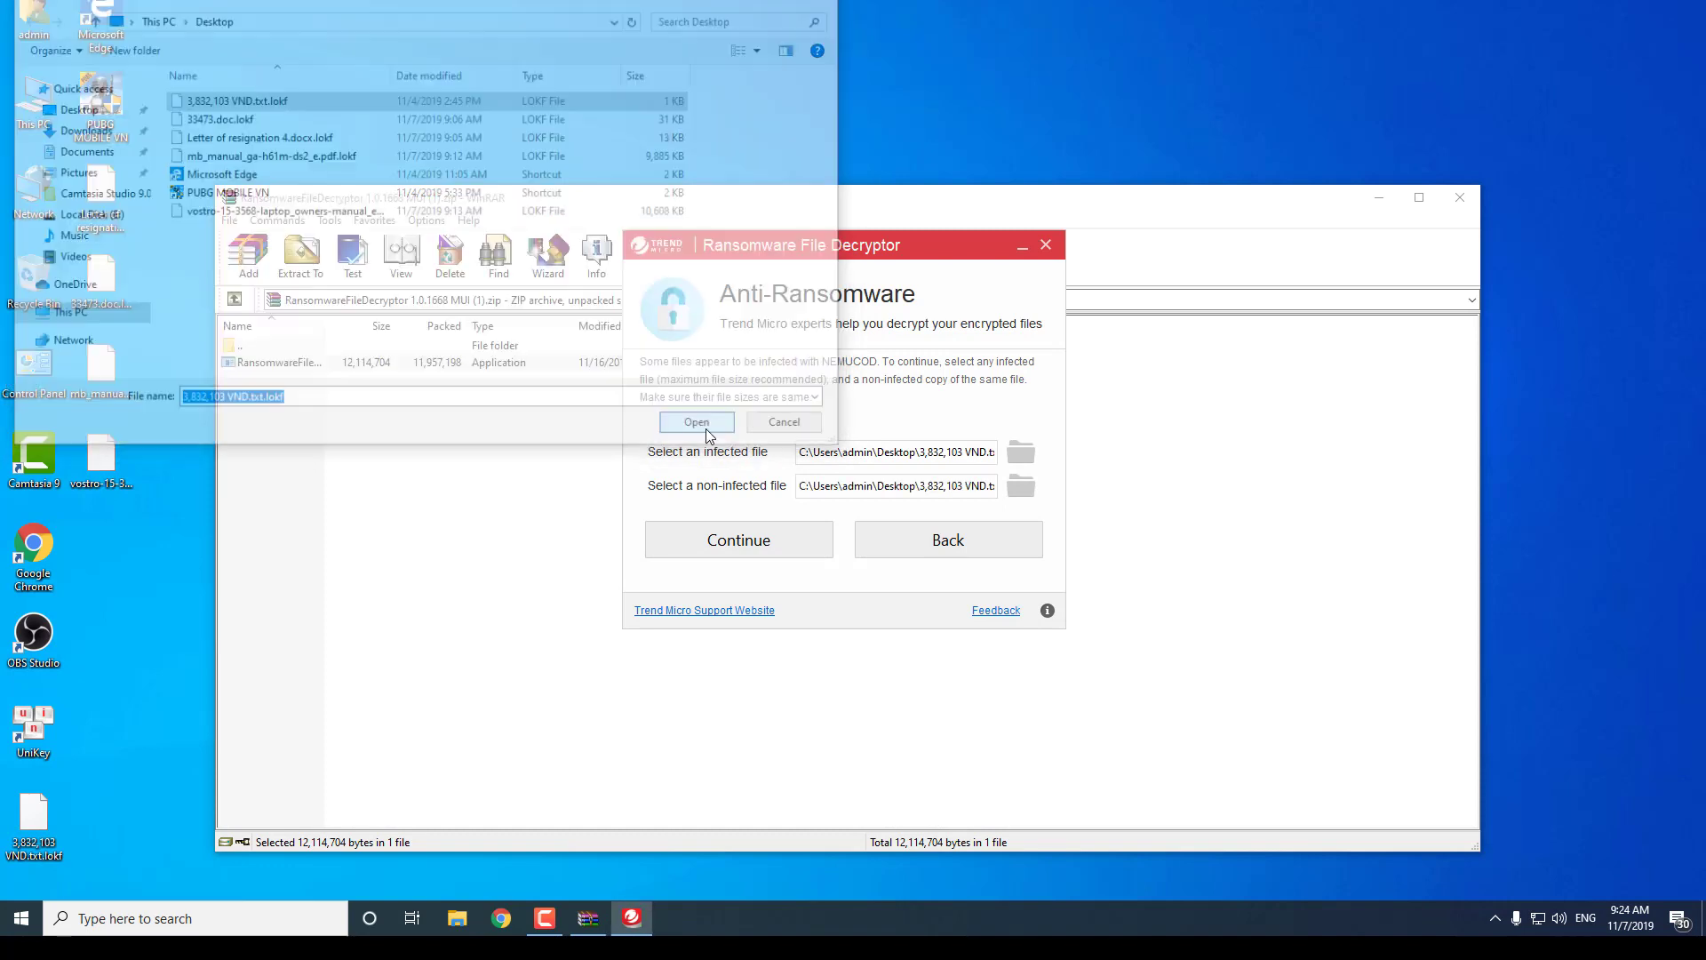
left_click(784, 544)
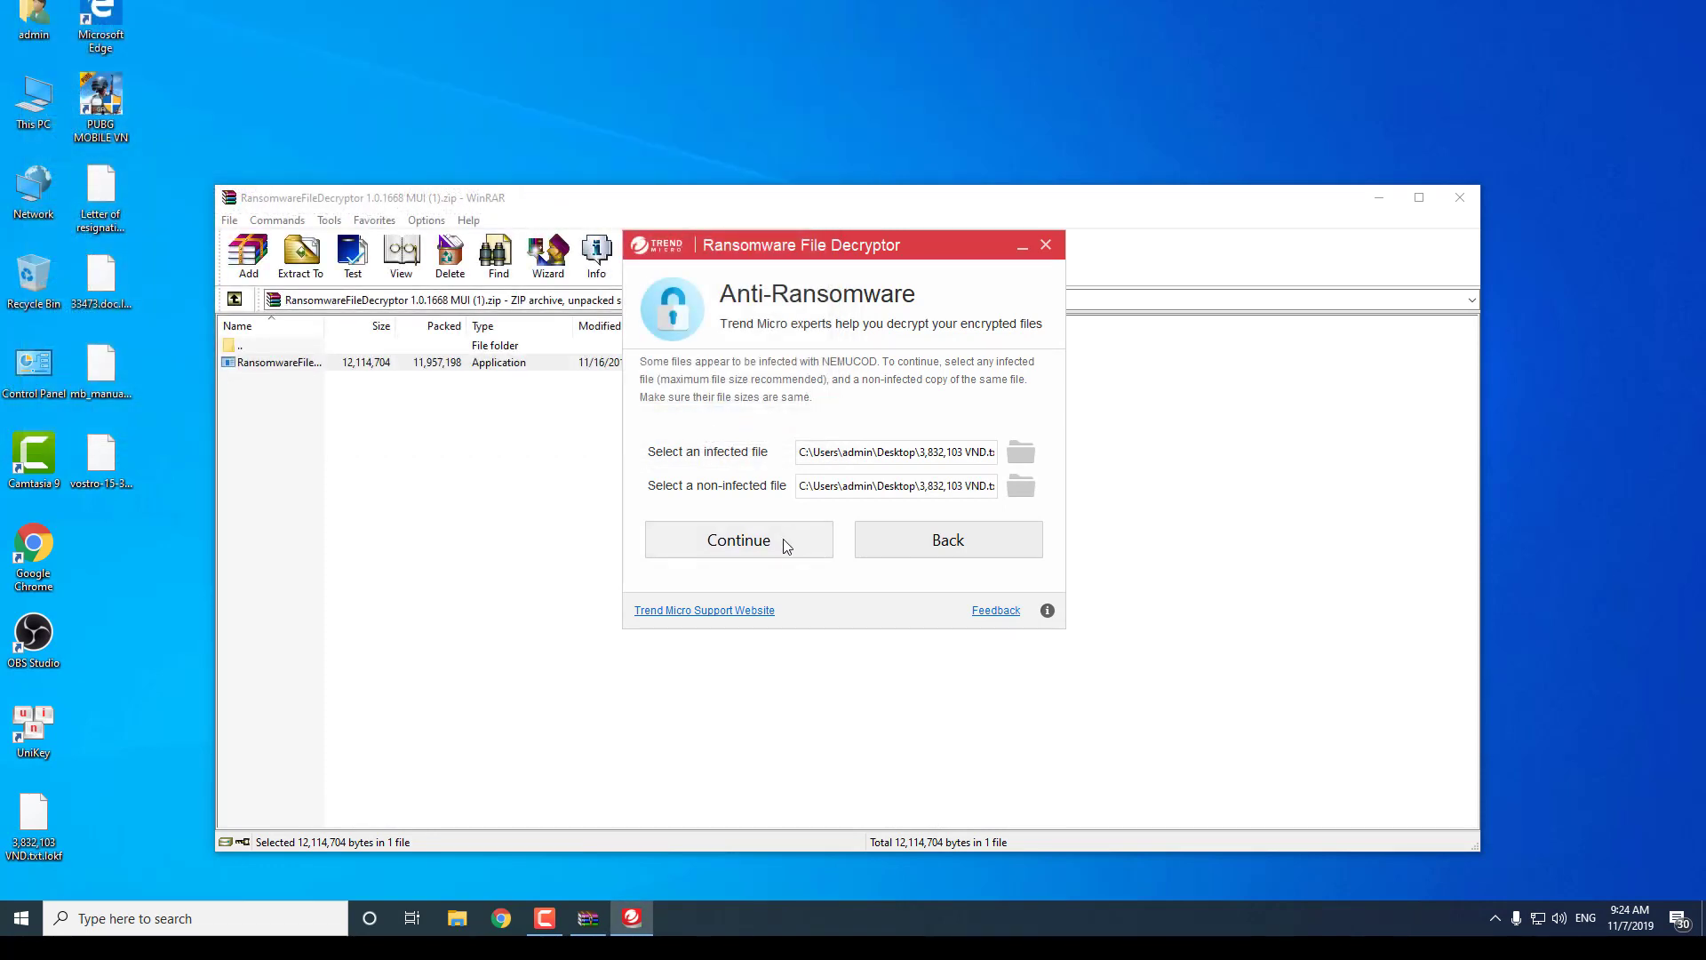
left_click(1052, 245)
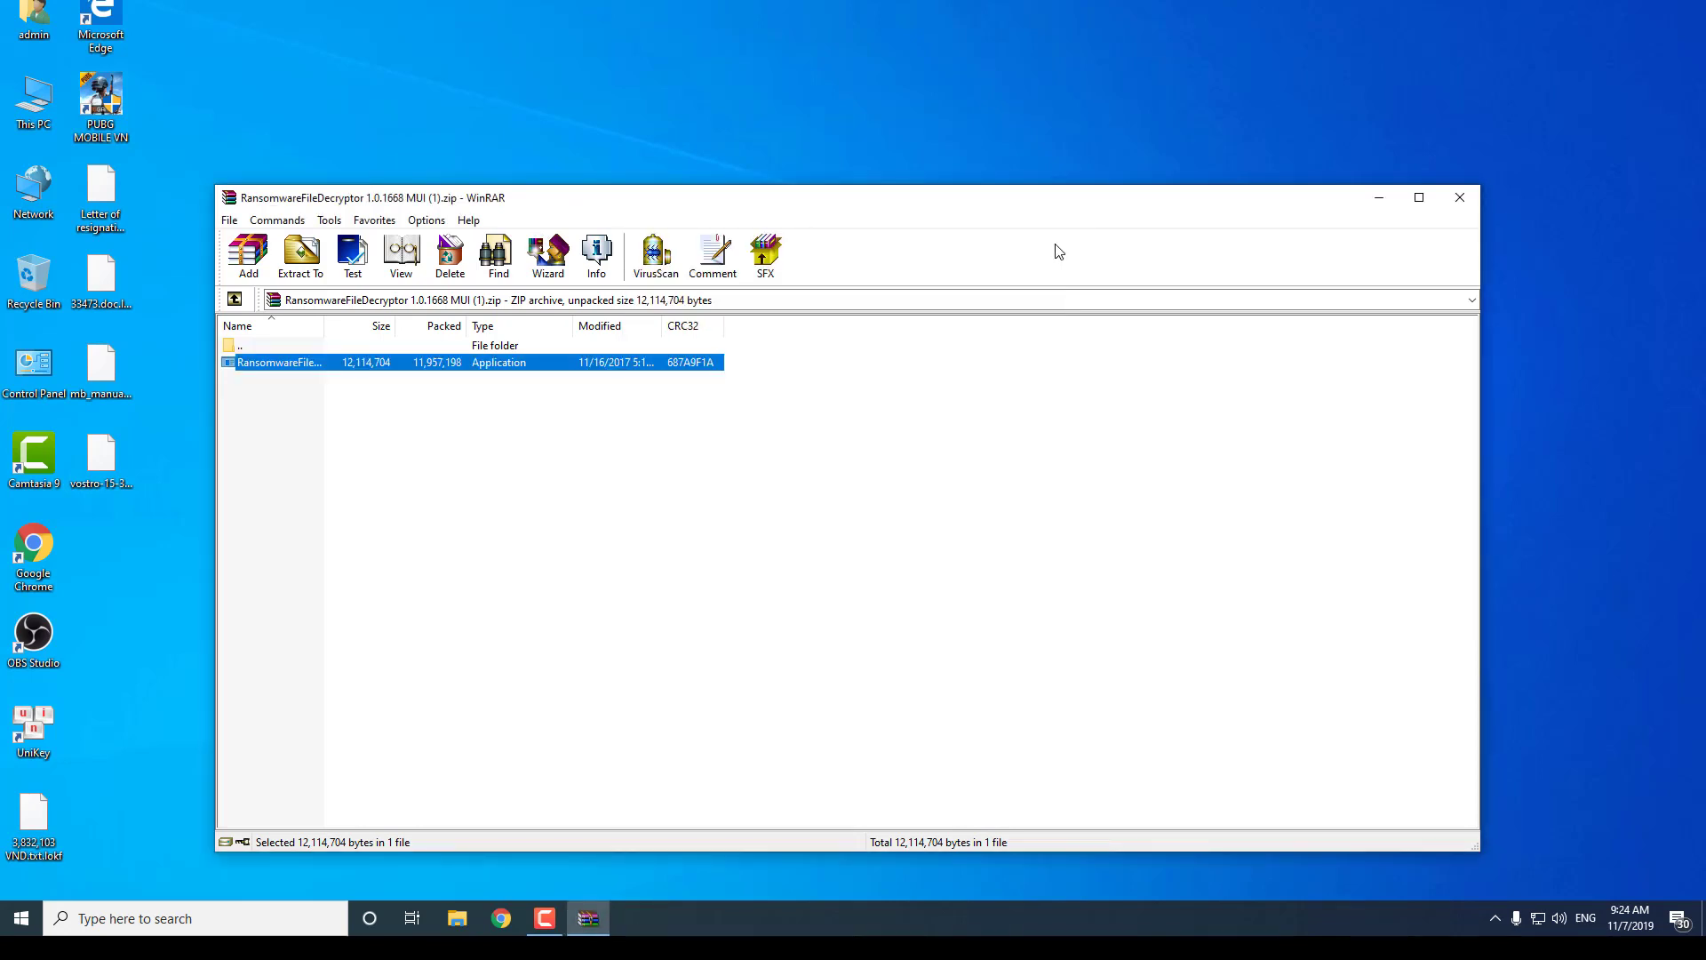
key("super+d")
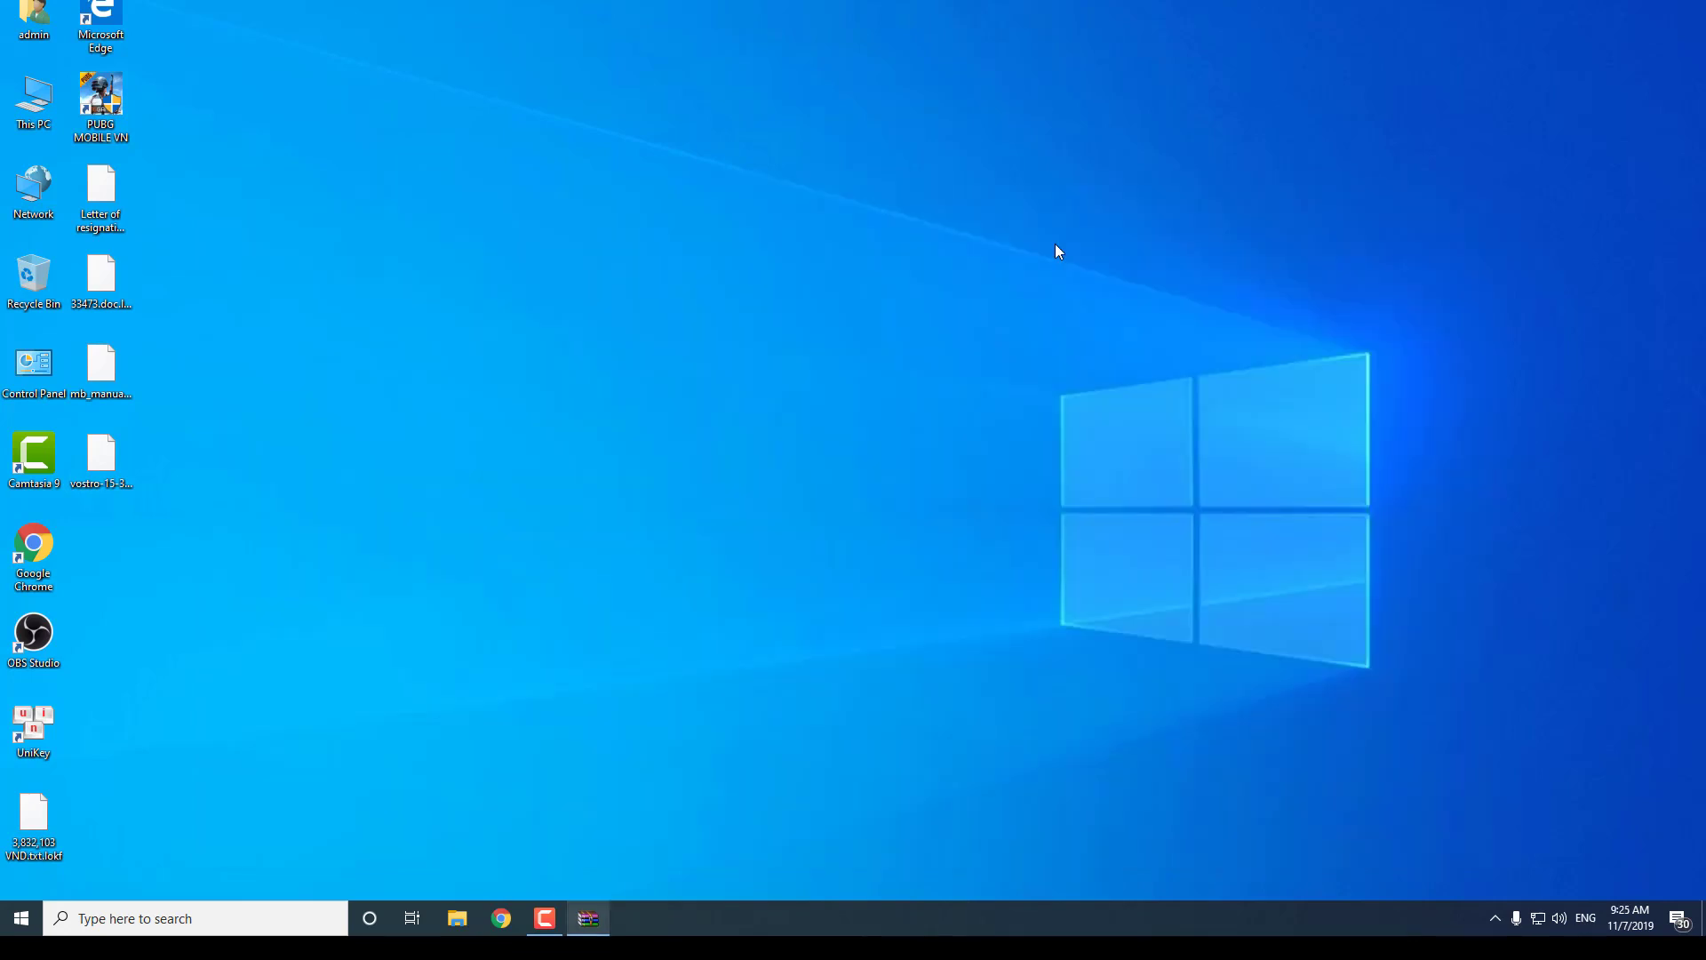
left_click(587, 918)
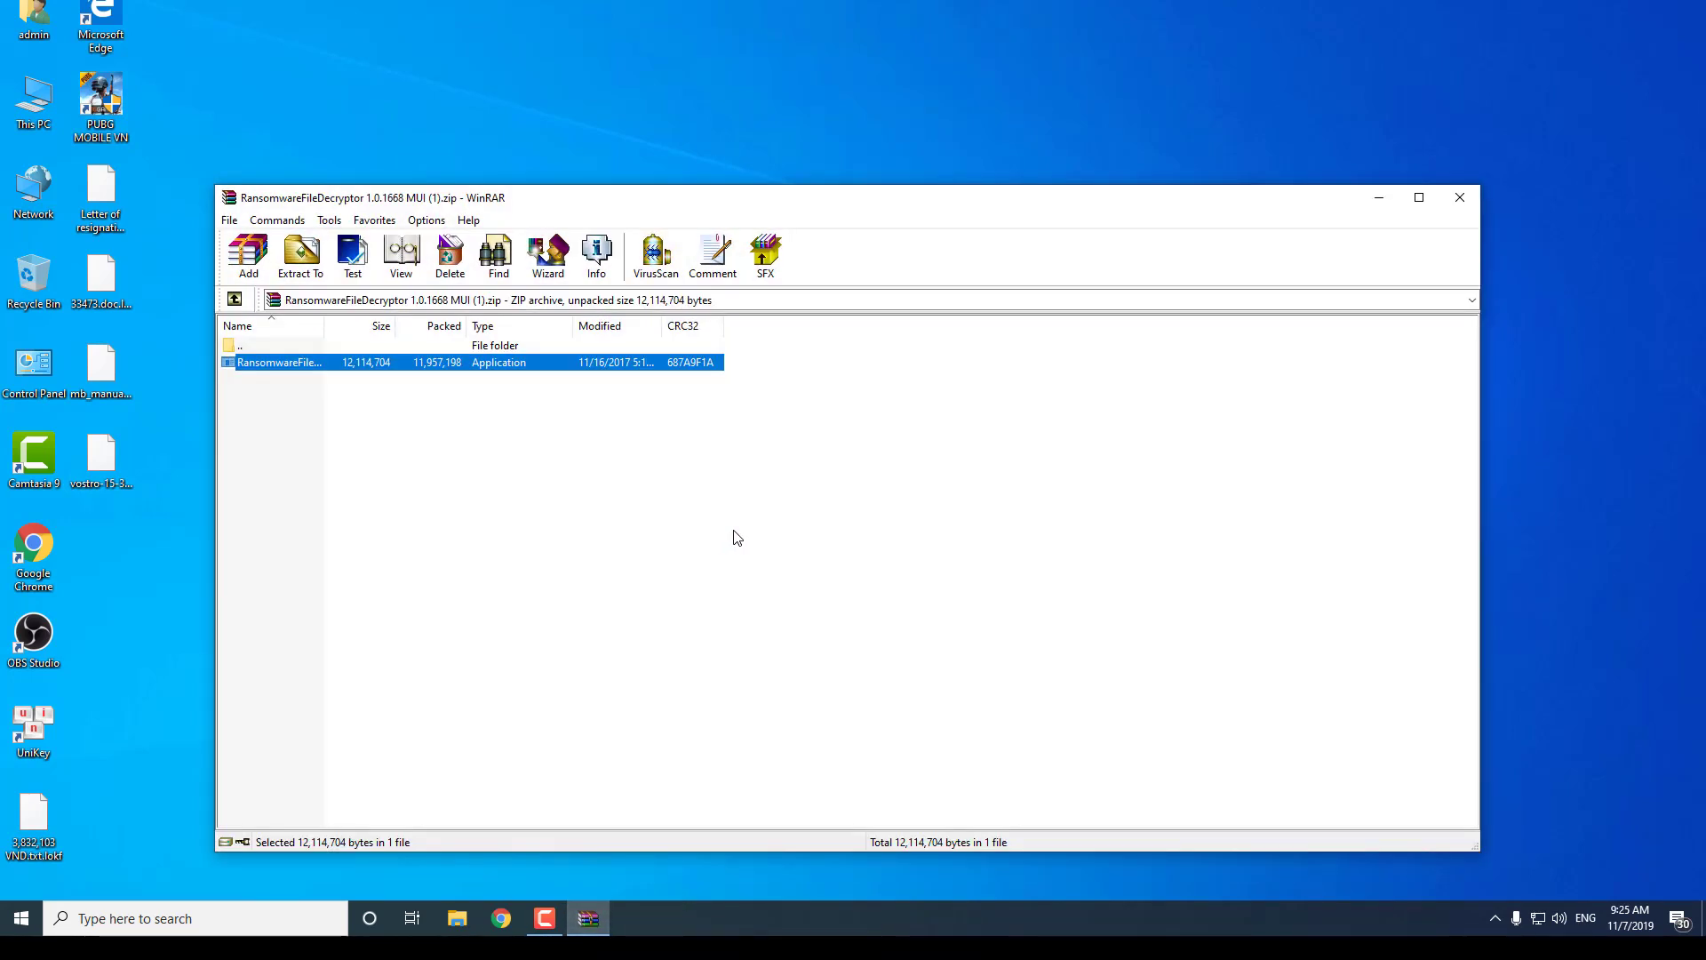
left_click(545, 920)
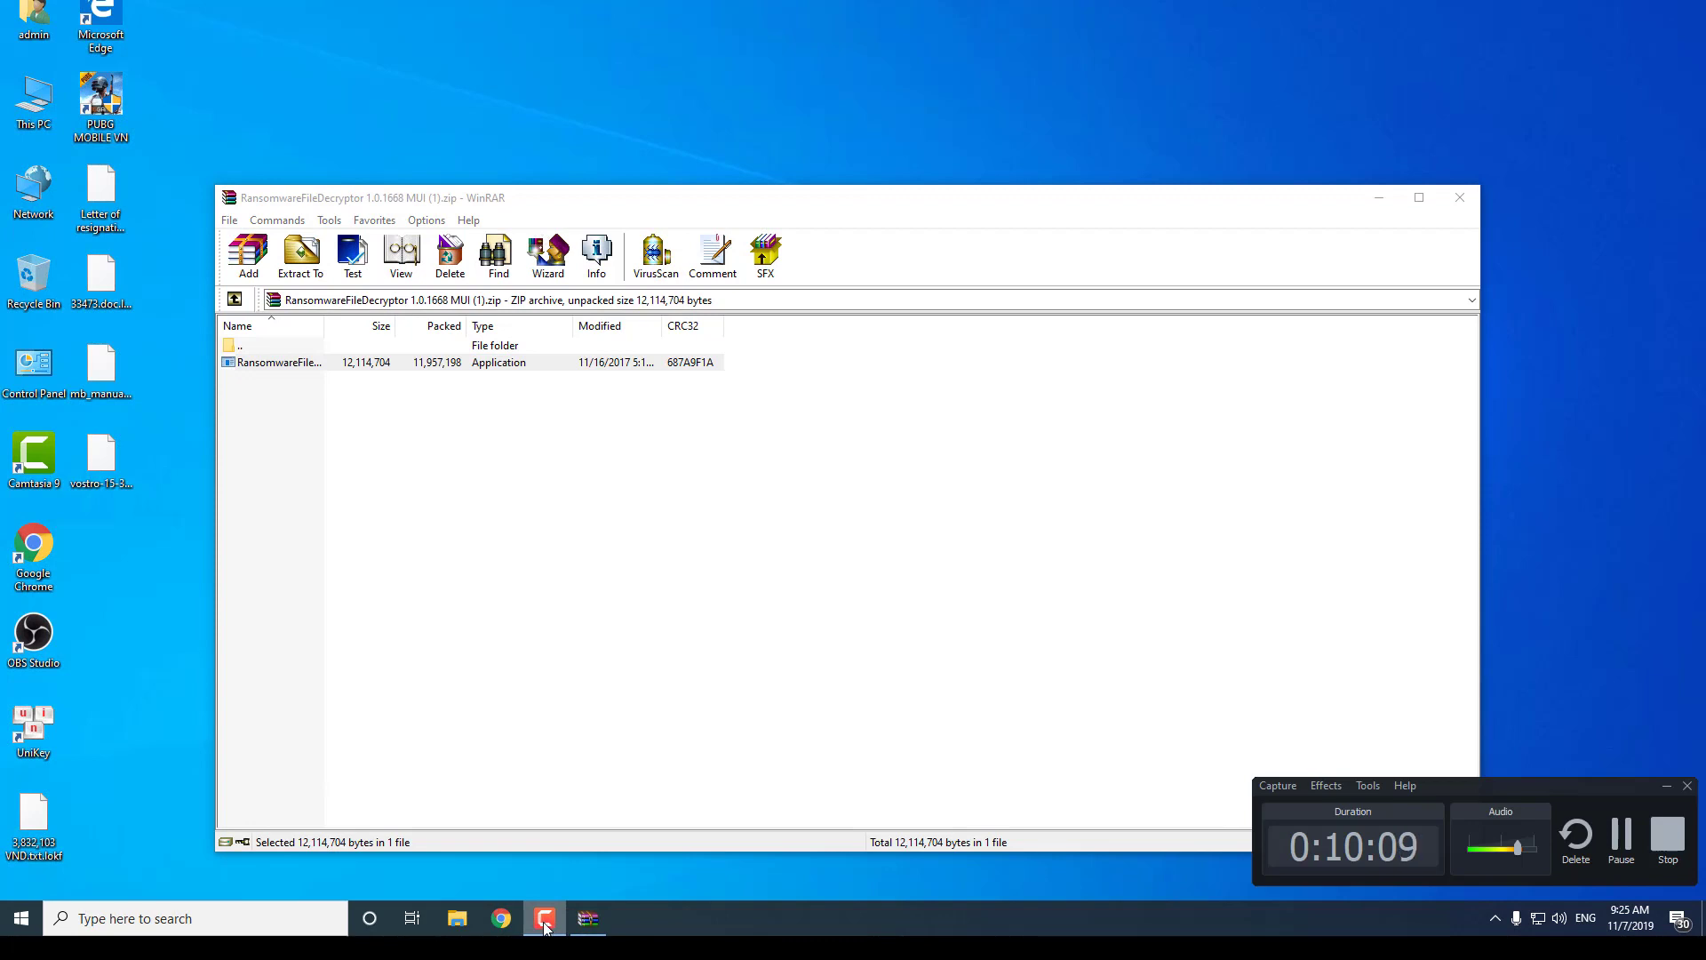
left_click(545, 920)
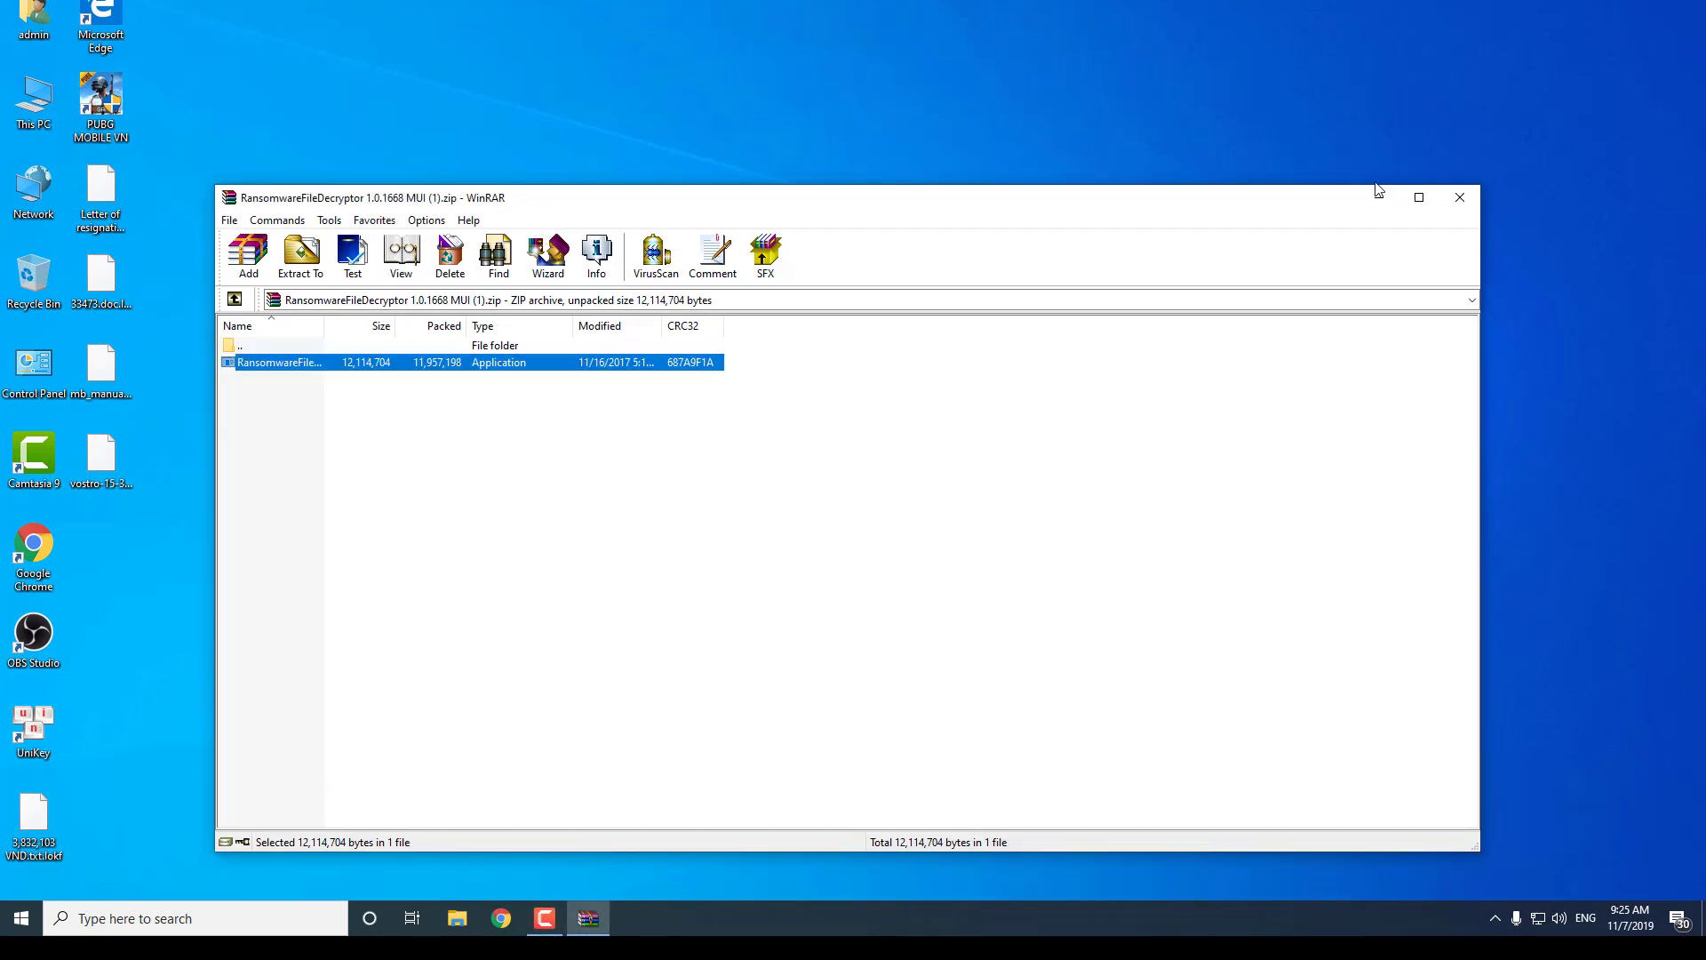
Step: Close the current archive and start the decryptor from trendmicroransomware Full.rar on drive D:, agreeing to its licence terms
left_click(1473, 199)
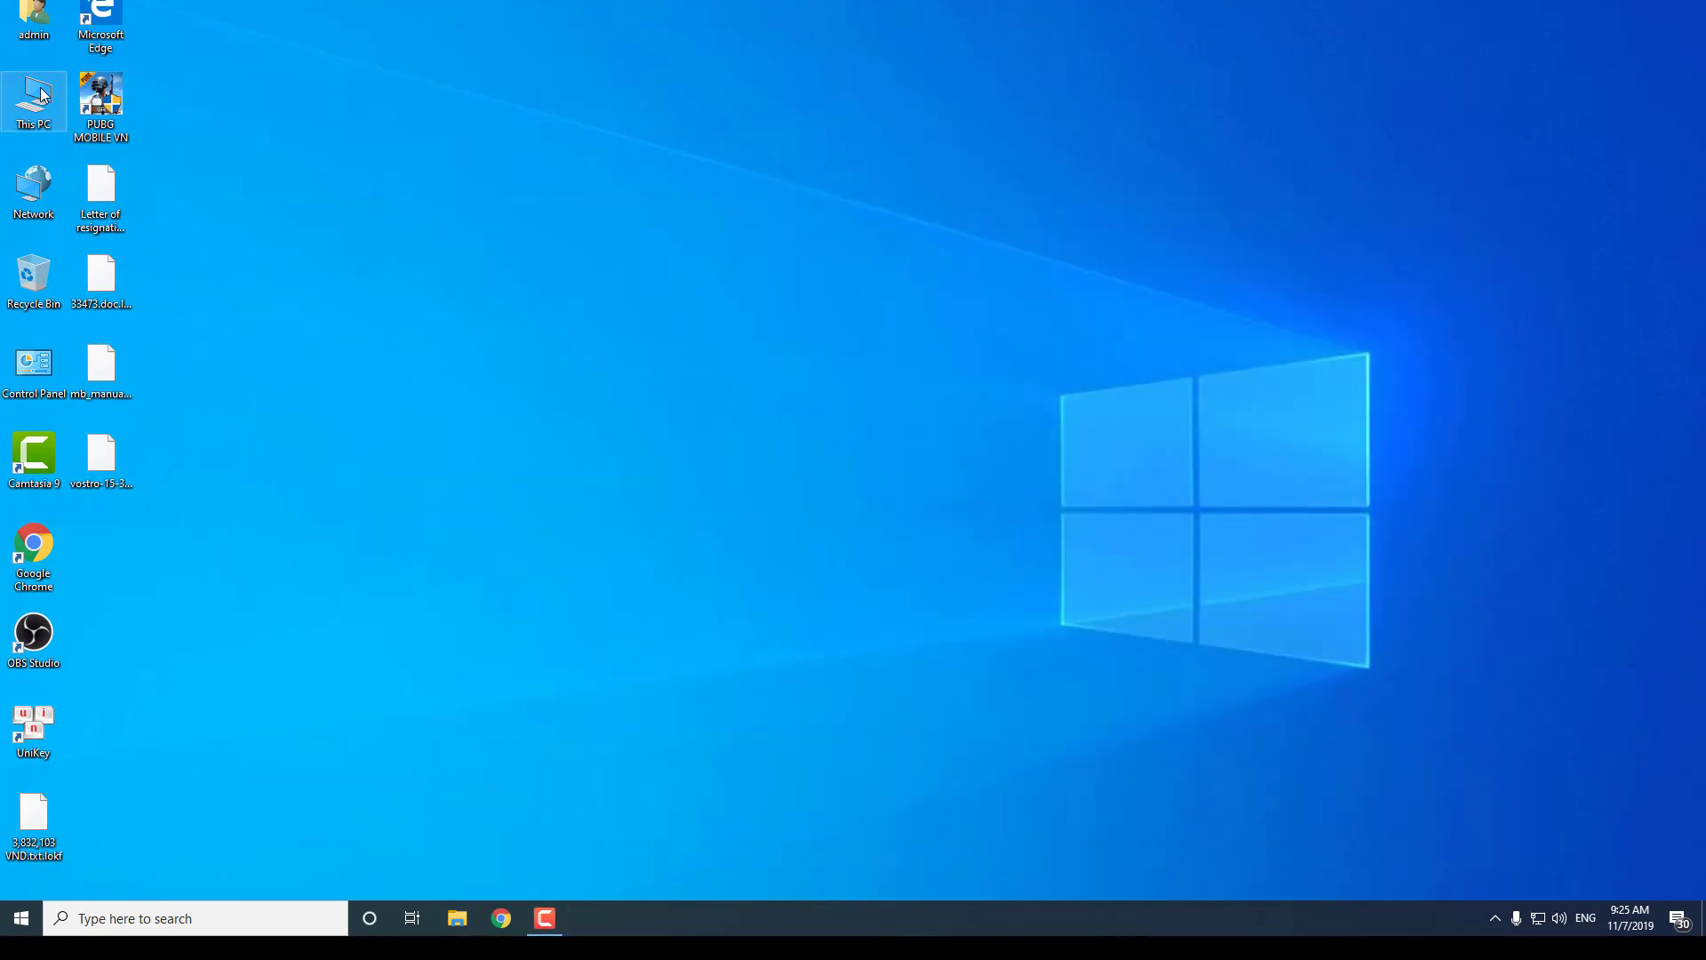
double_click(42, 95)
double_click(1071, 304)
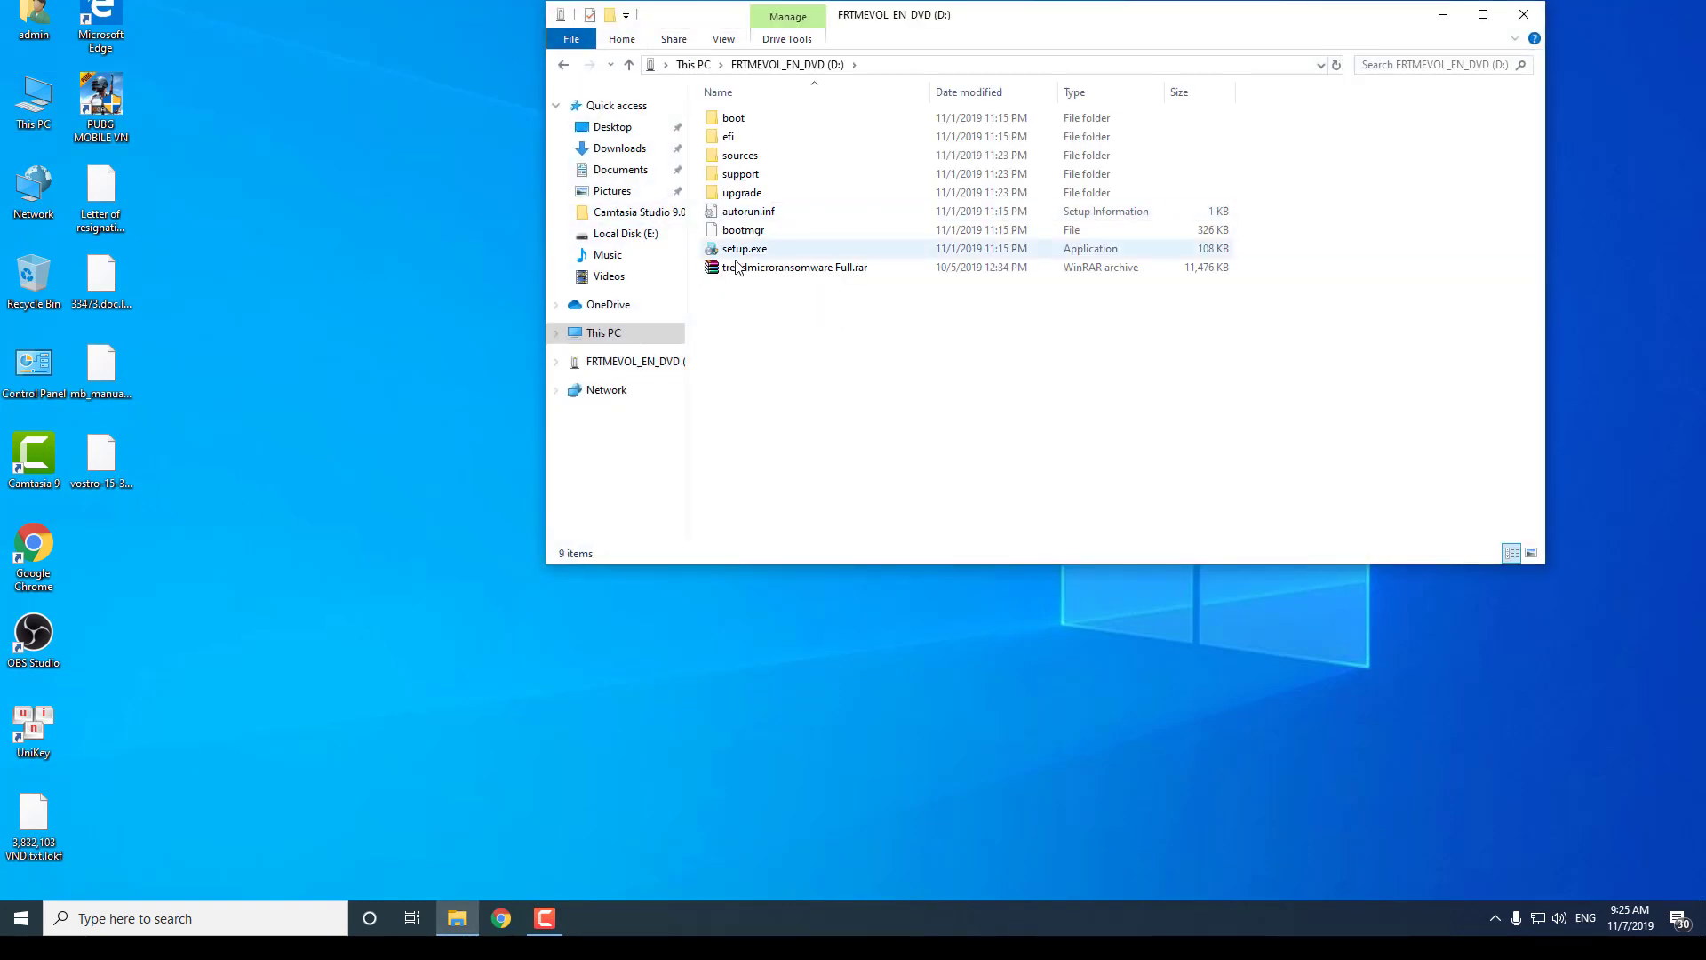
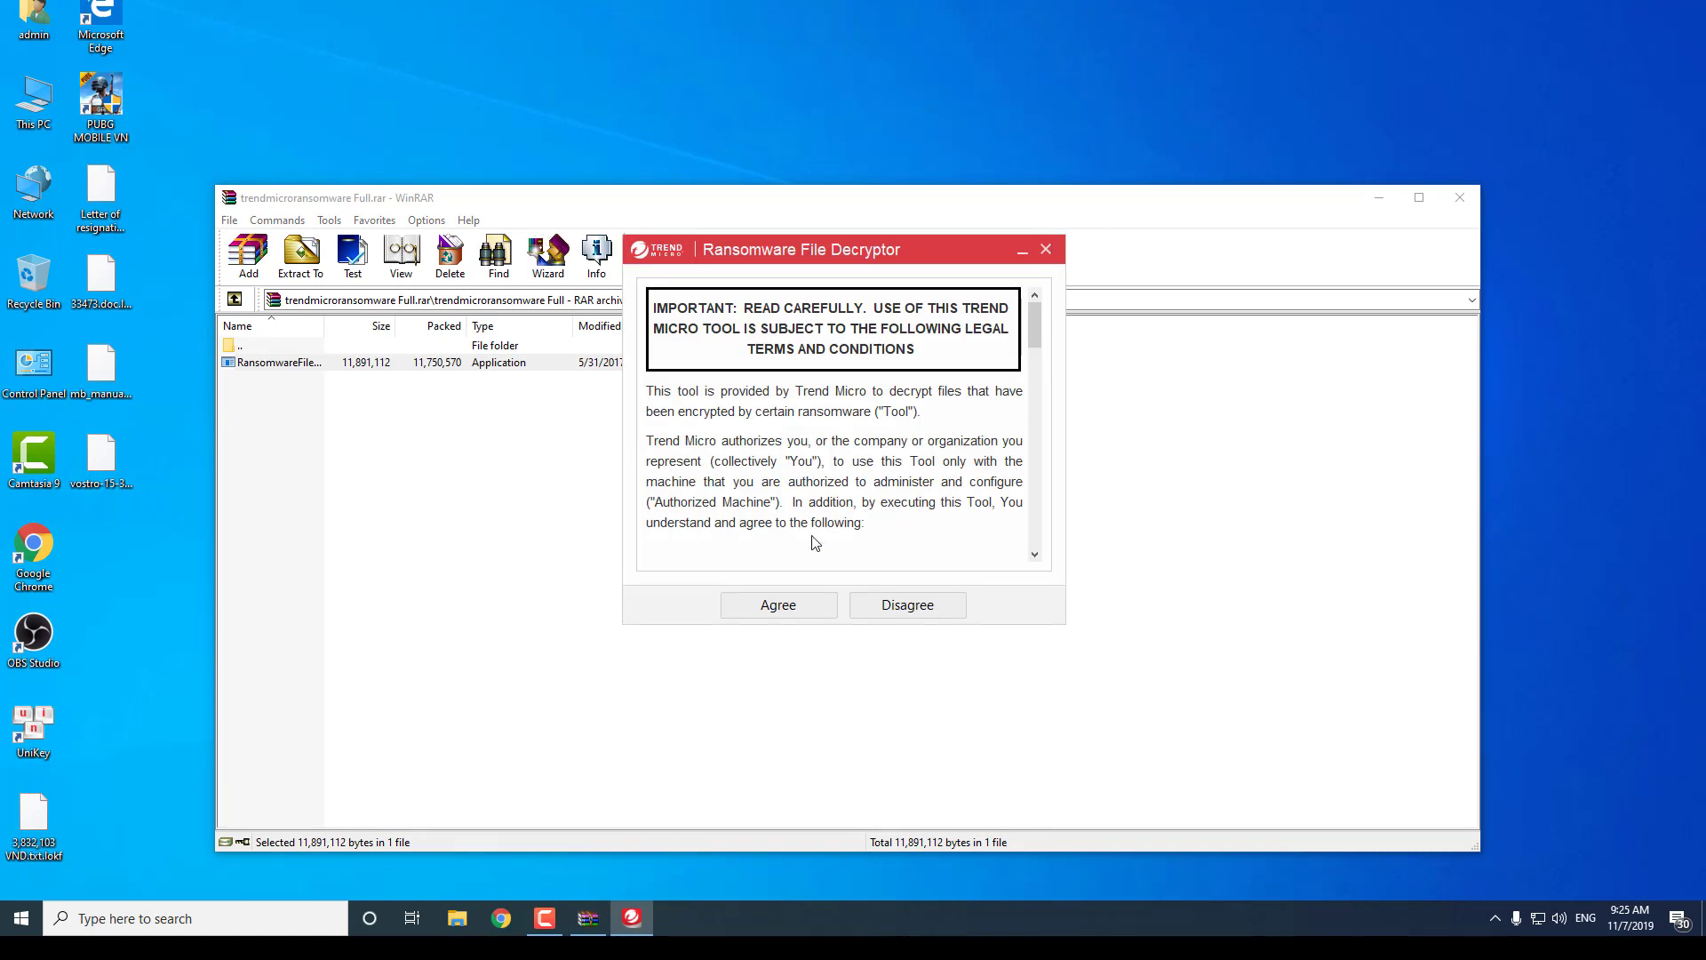
left_click(801, 604)
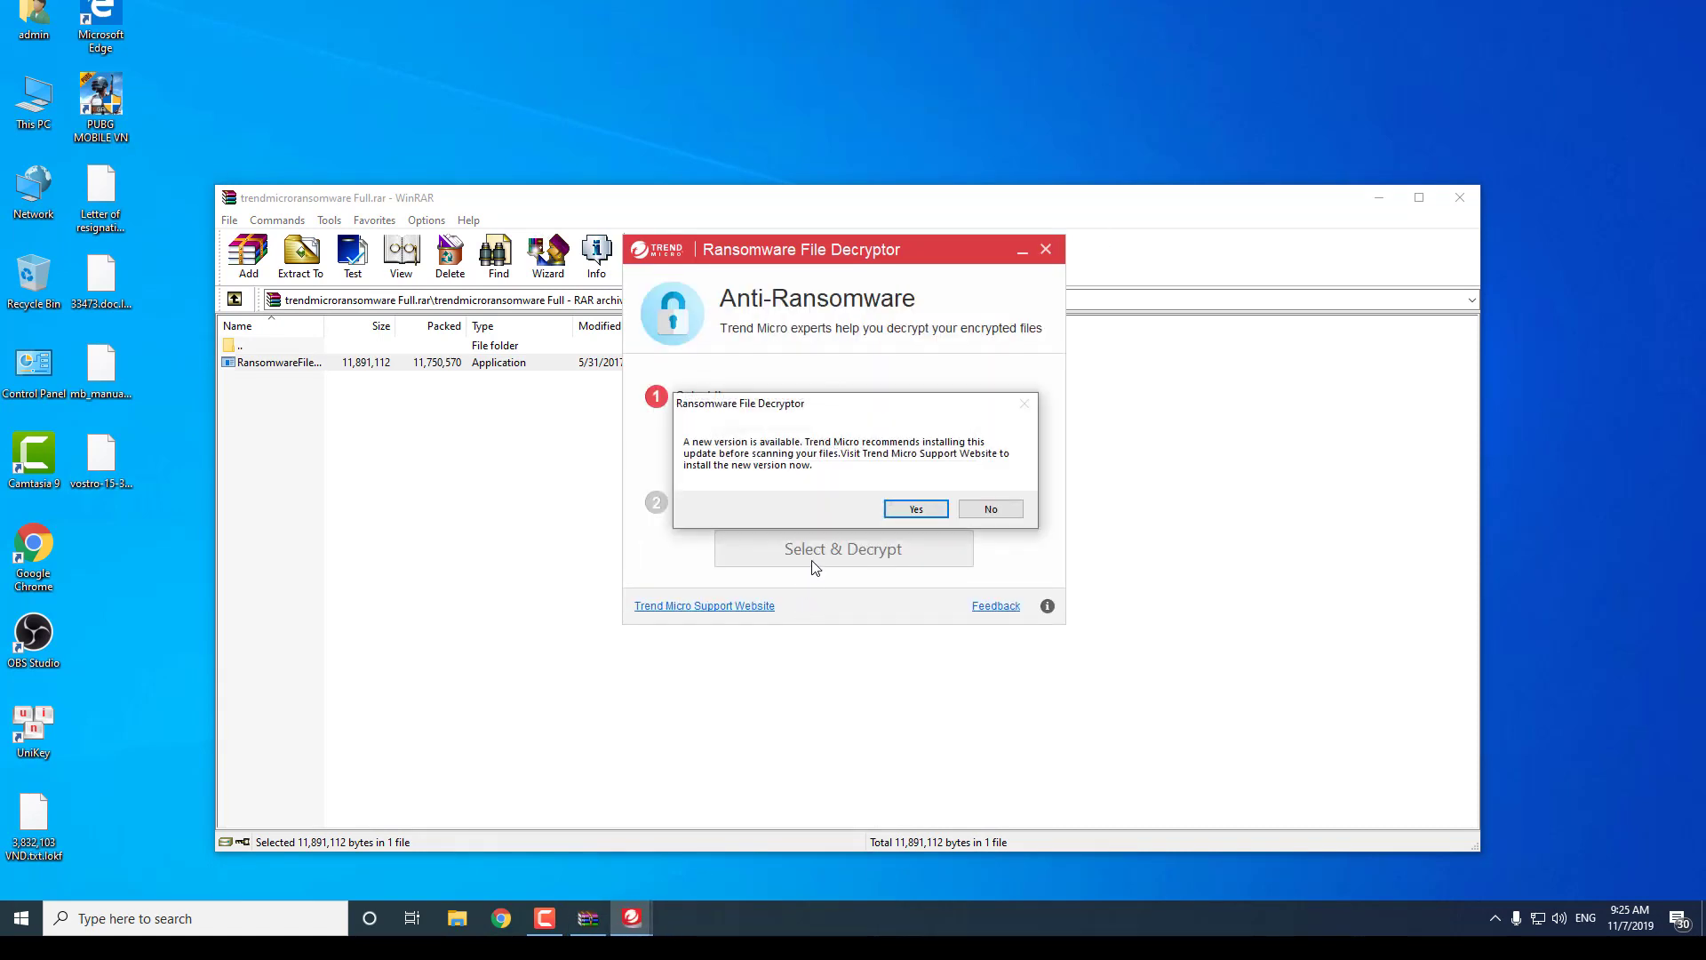
Step: Accept the update offer, choose the Asia Pacific region on the Trend Micro support site, and look through the page
left_click(929, 511)
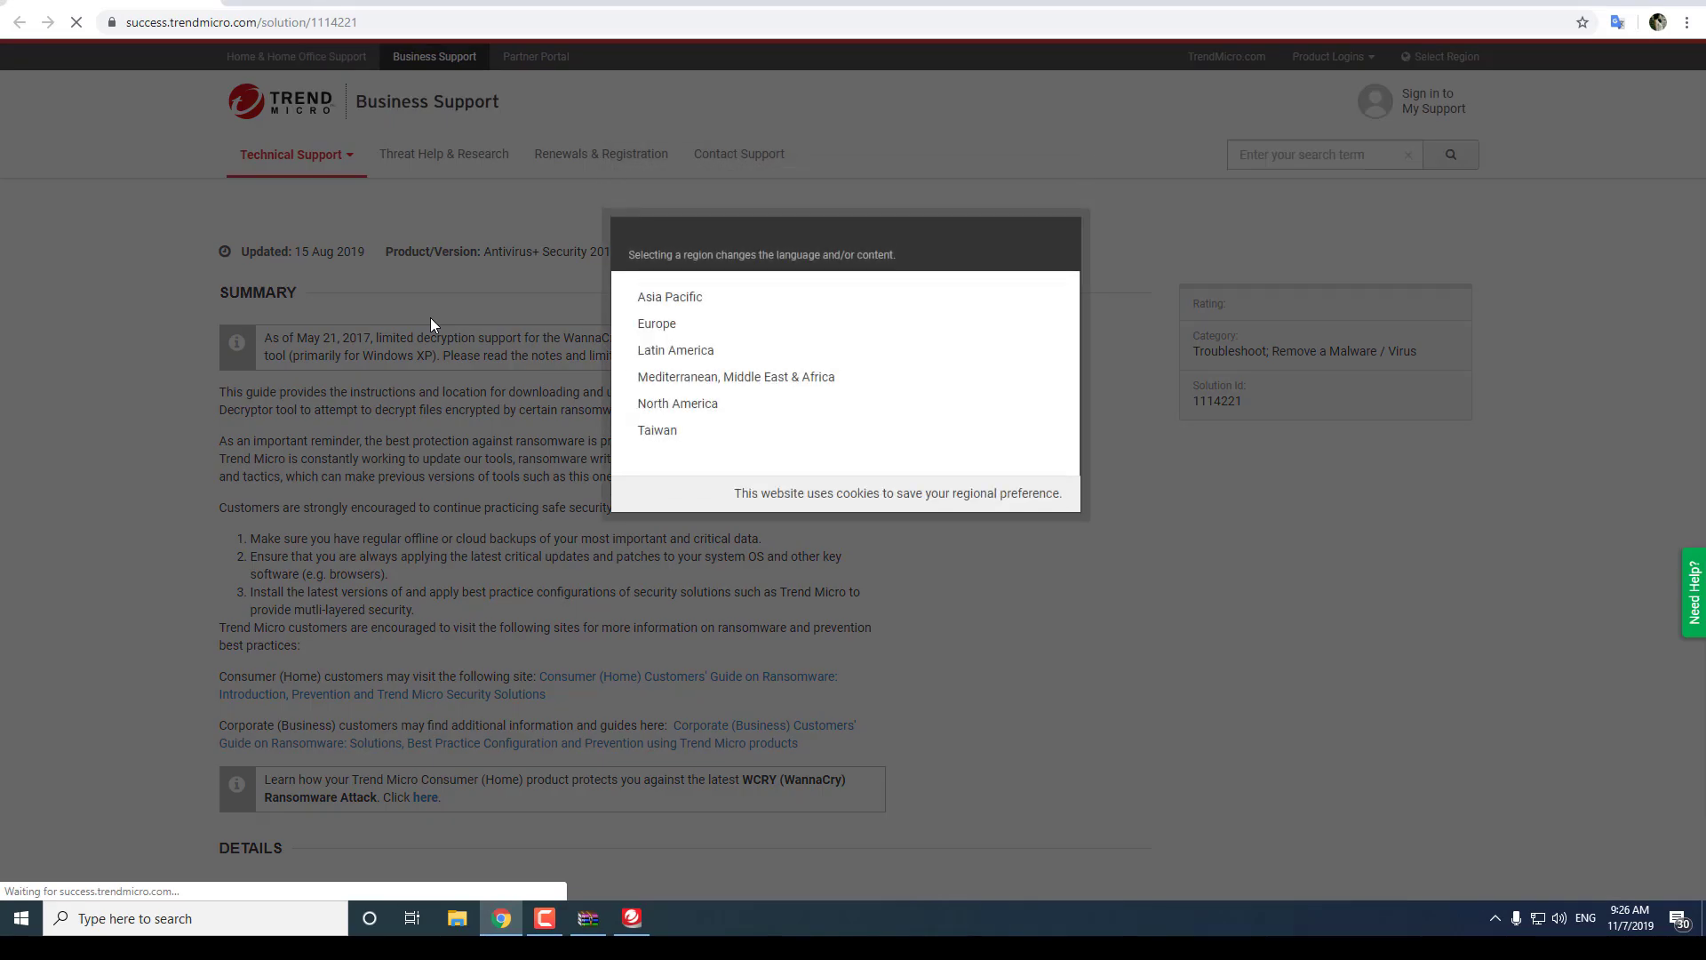
left_click(668, 300)
scroll(596, 396, "down", 15)
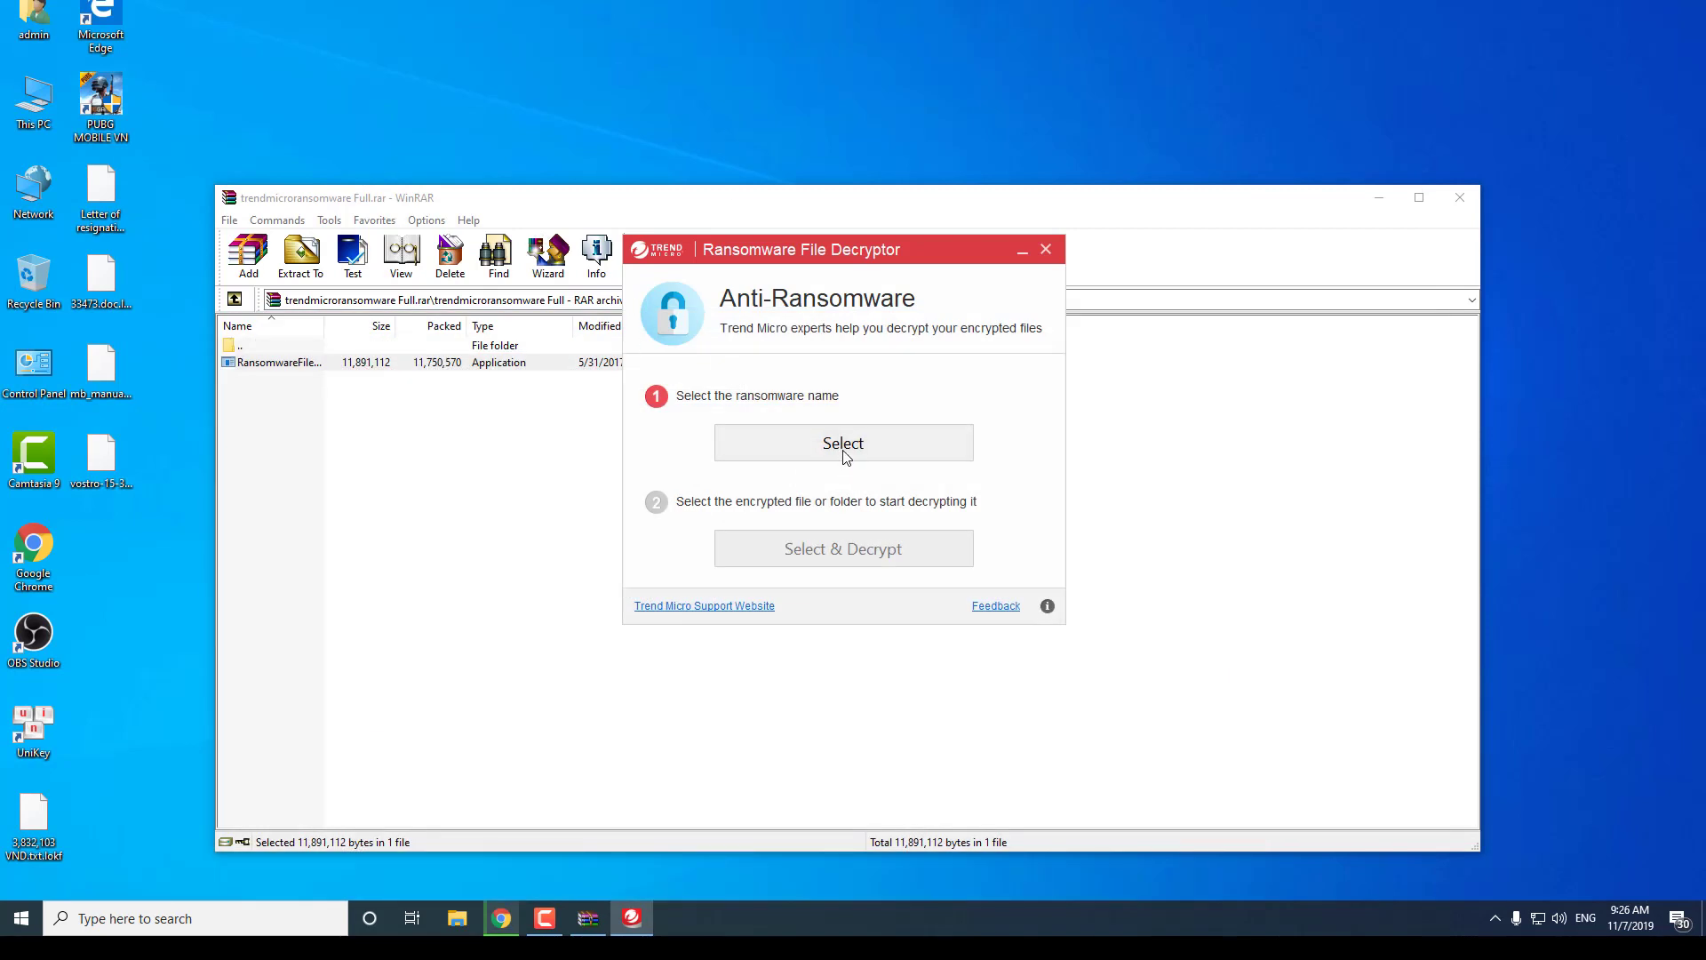
Step: Set the ransomware name to NEMUCOD in the decryptor
left_click(845, 457)
left_click(694, 319)
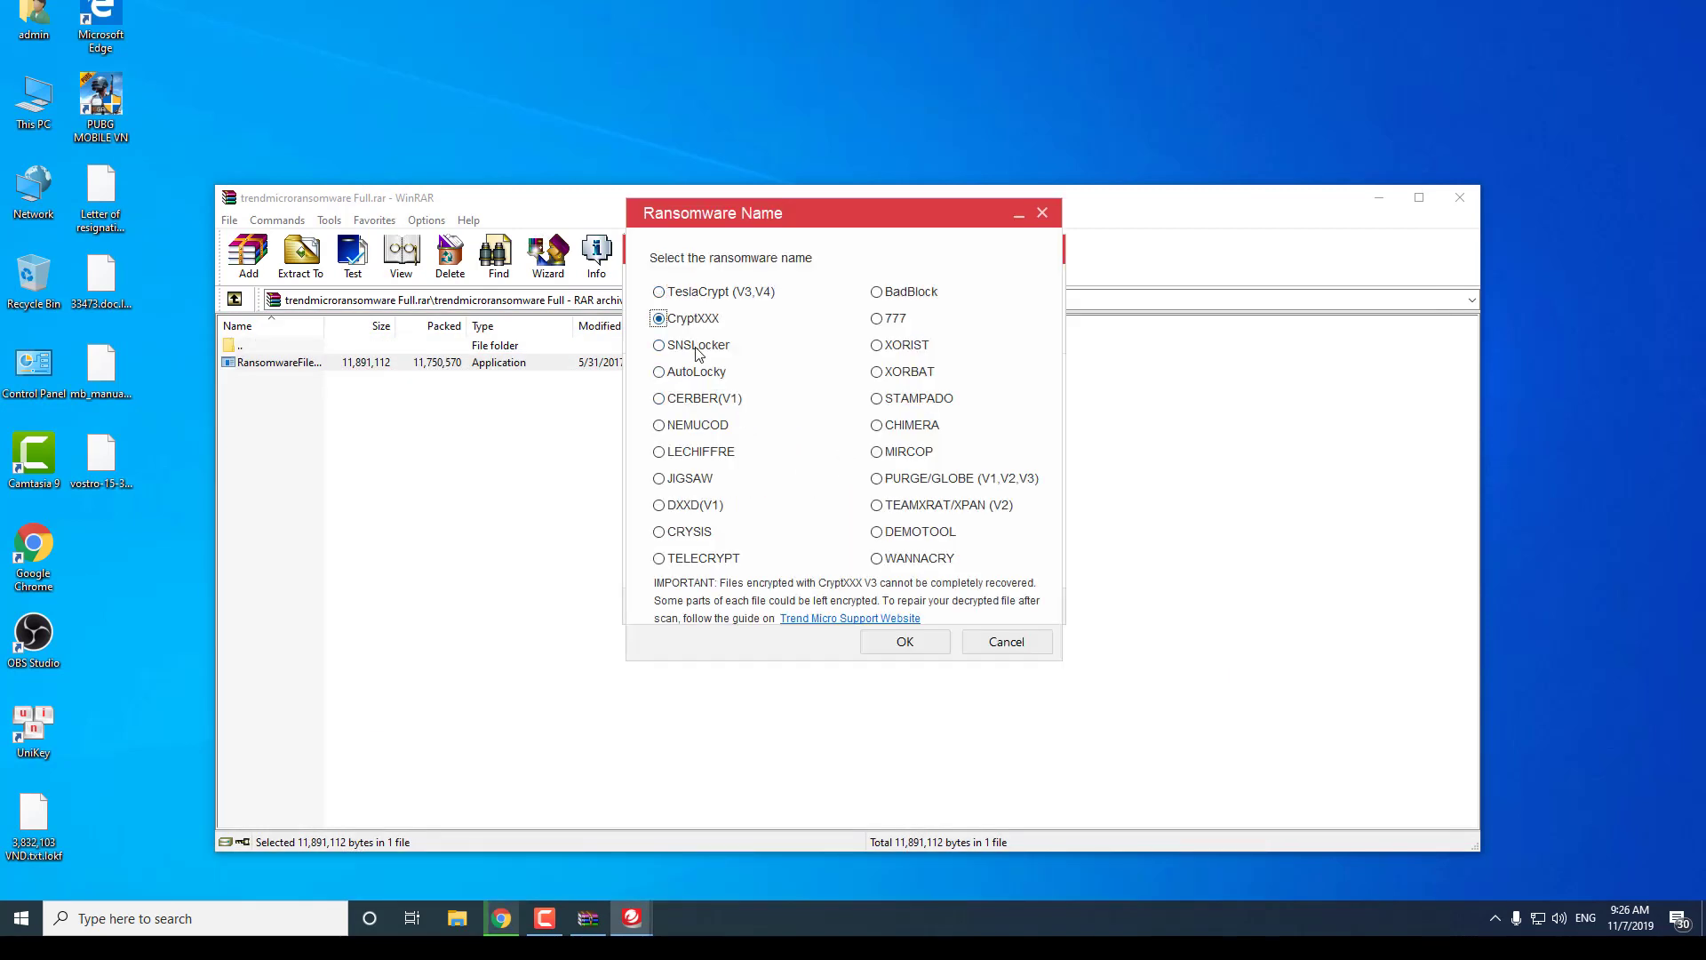
left_click(696, 345)
left_click(696, 372)
left_click(702, 398)
left_click(699, 425)
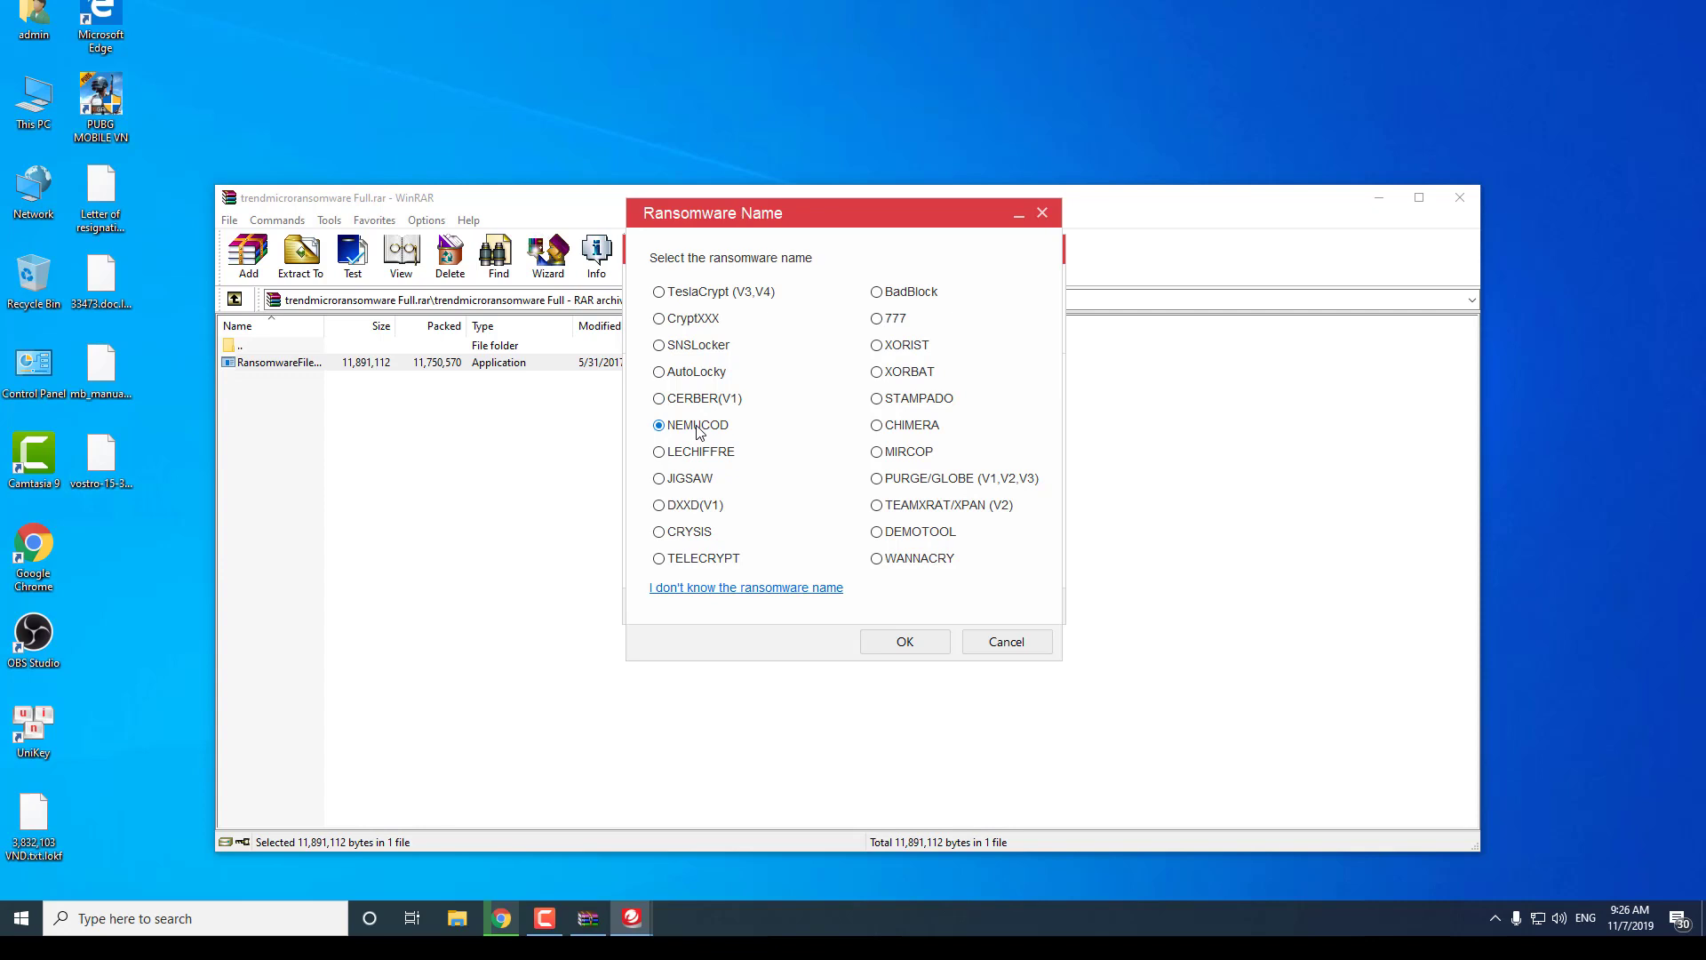
left_click(916, 642)
Step: Scan the Desktop for files to decrypt and open the form for the additional file information
left_click(893, 551)
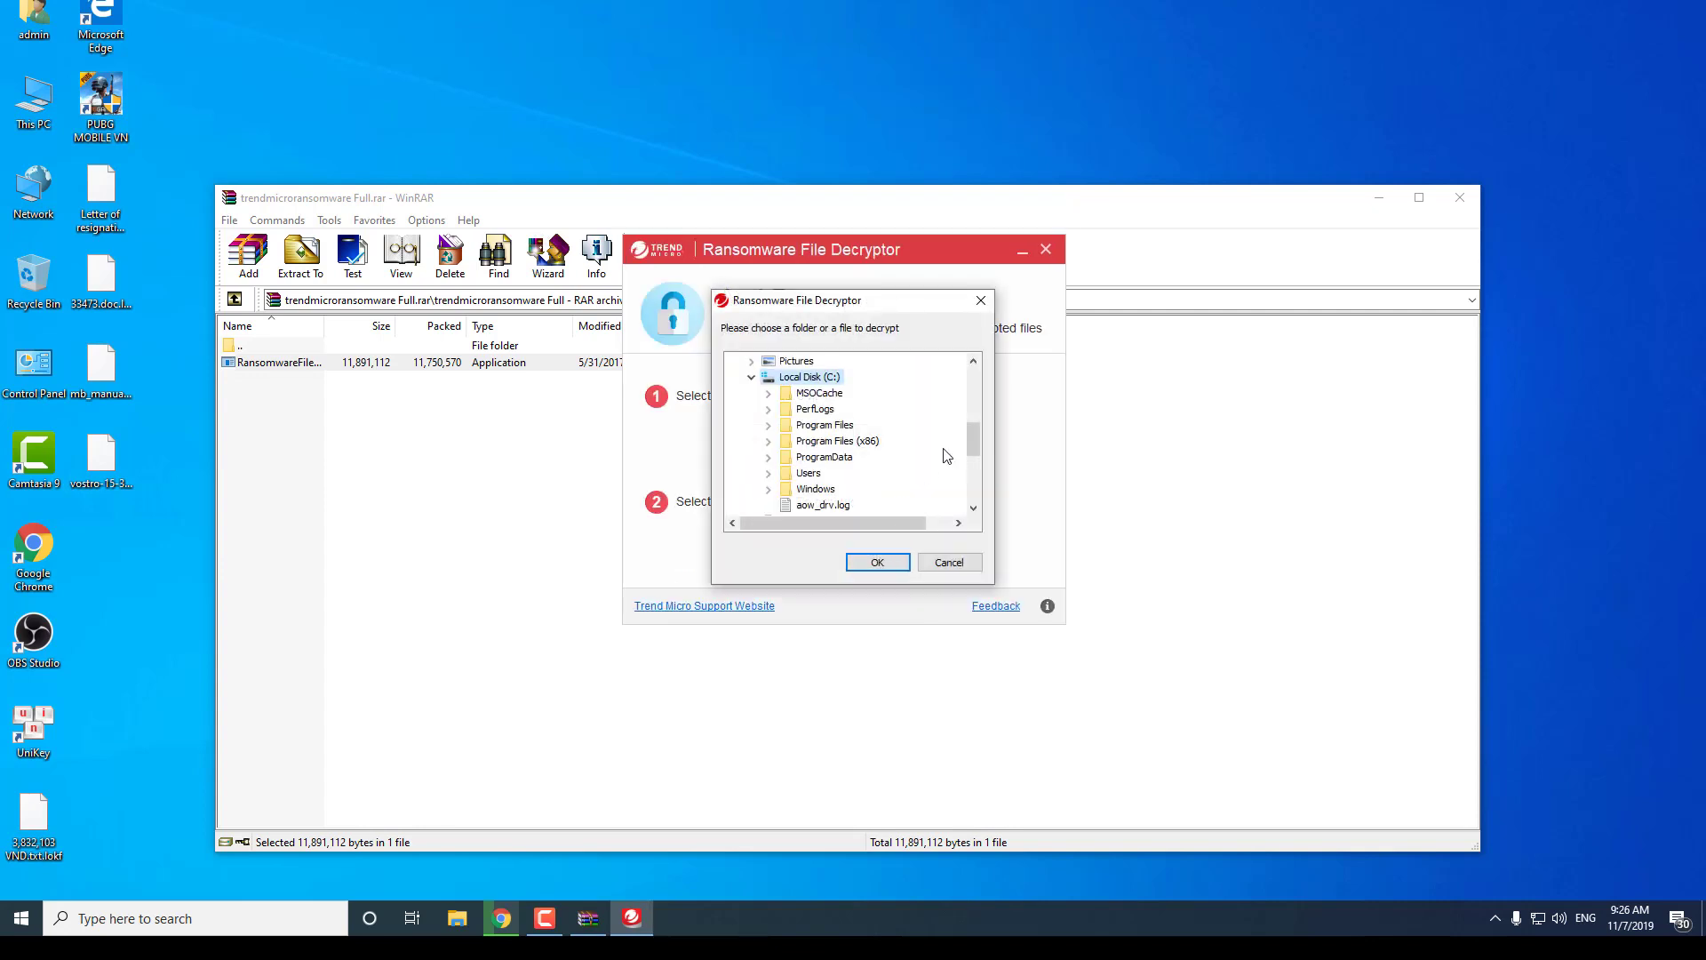
left_click_drag(977, 445, 982, 356)
left_click(786, 364)
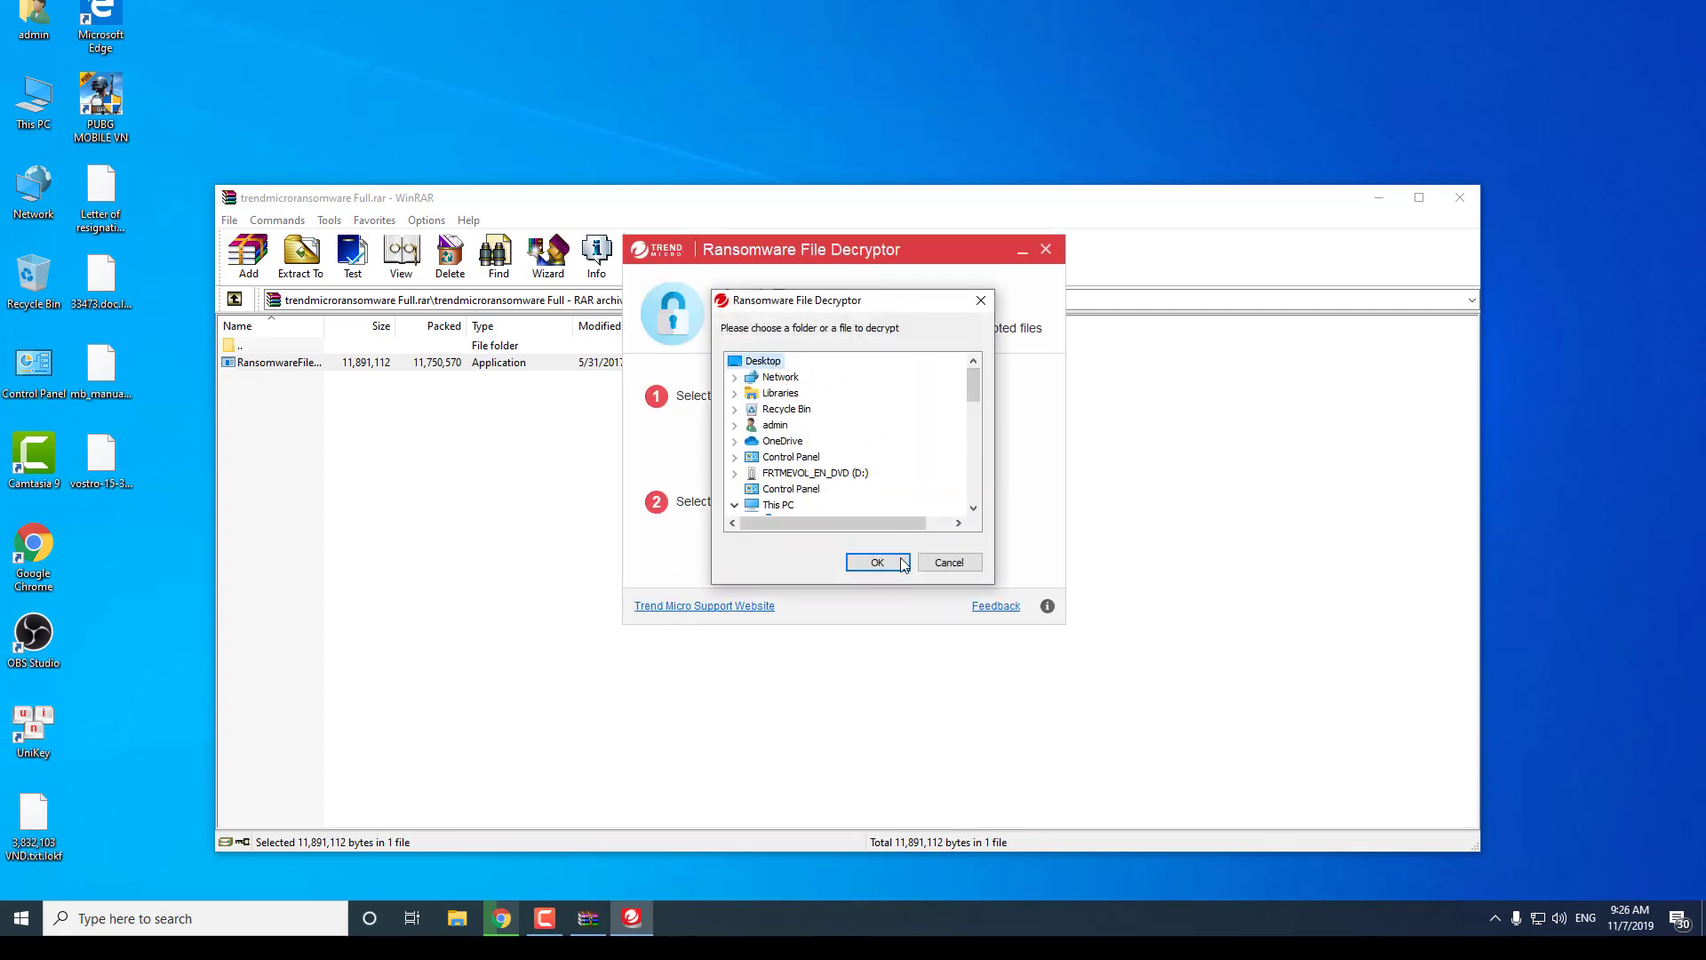
left_click(893, 563)
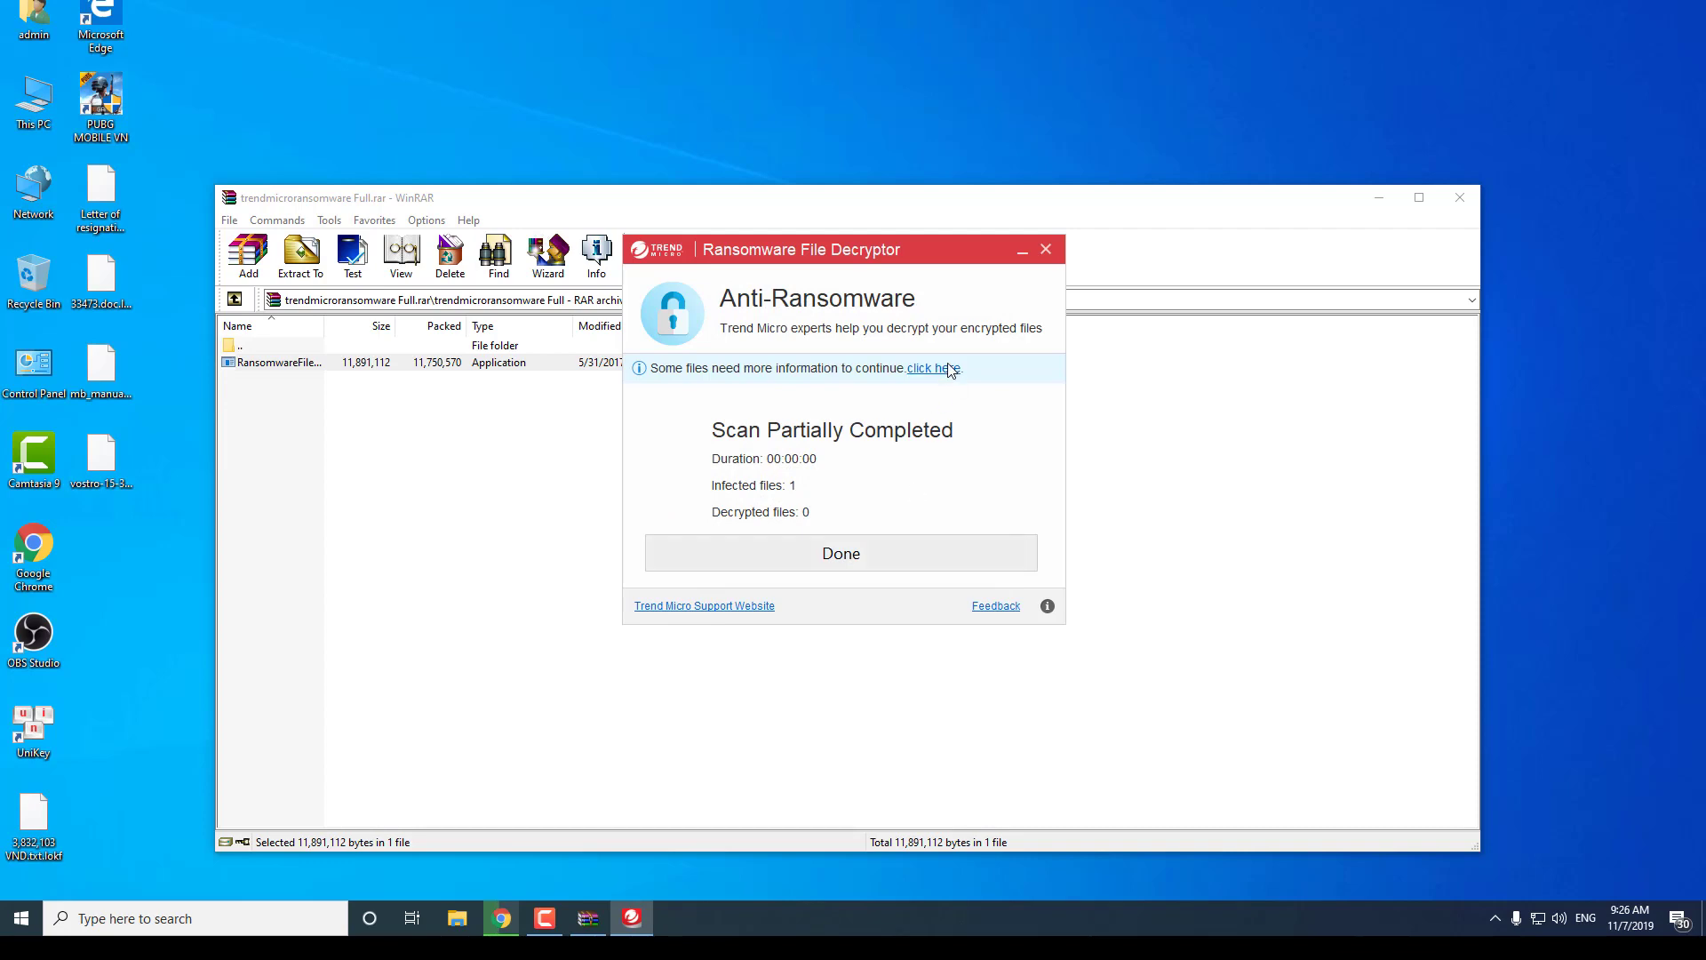
left_click(934, 368)
Step: Try to continue the decryption with 3,832,103 VND.txt.lokf as both the infected and the non-infected file
left_click(1001, 456)
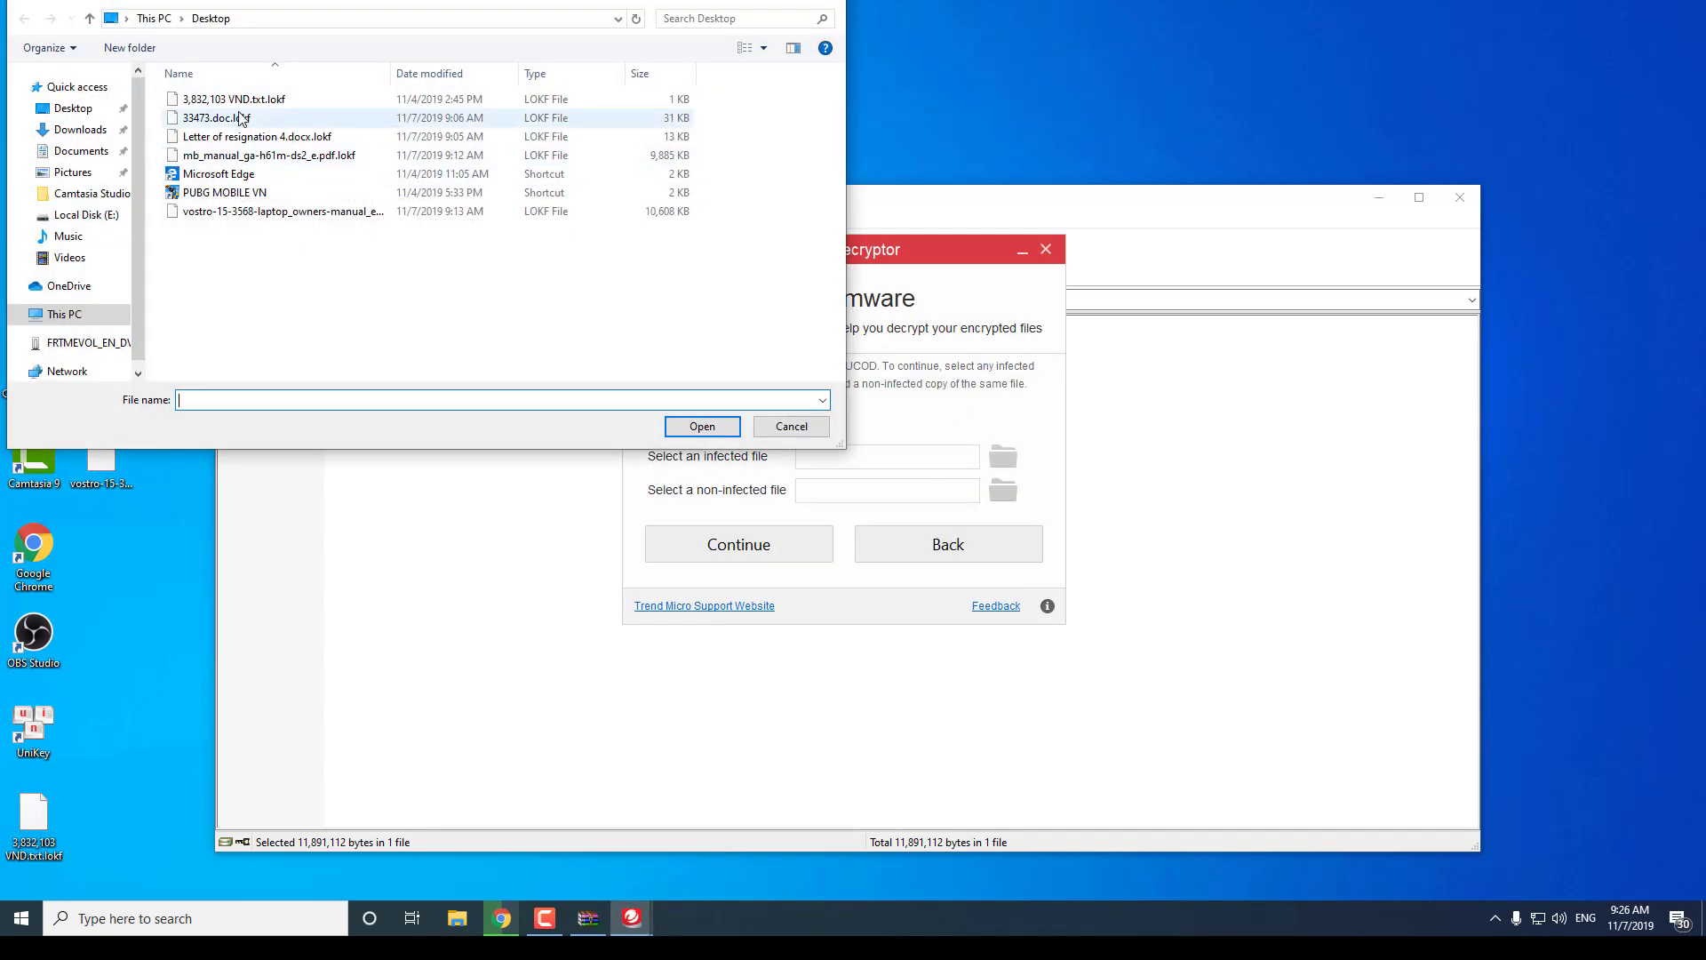
left_click(233, 99)
left_click(702, 426)
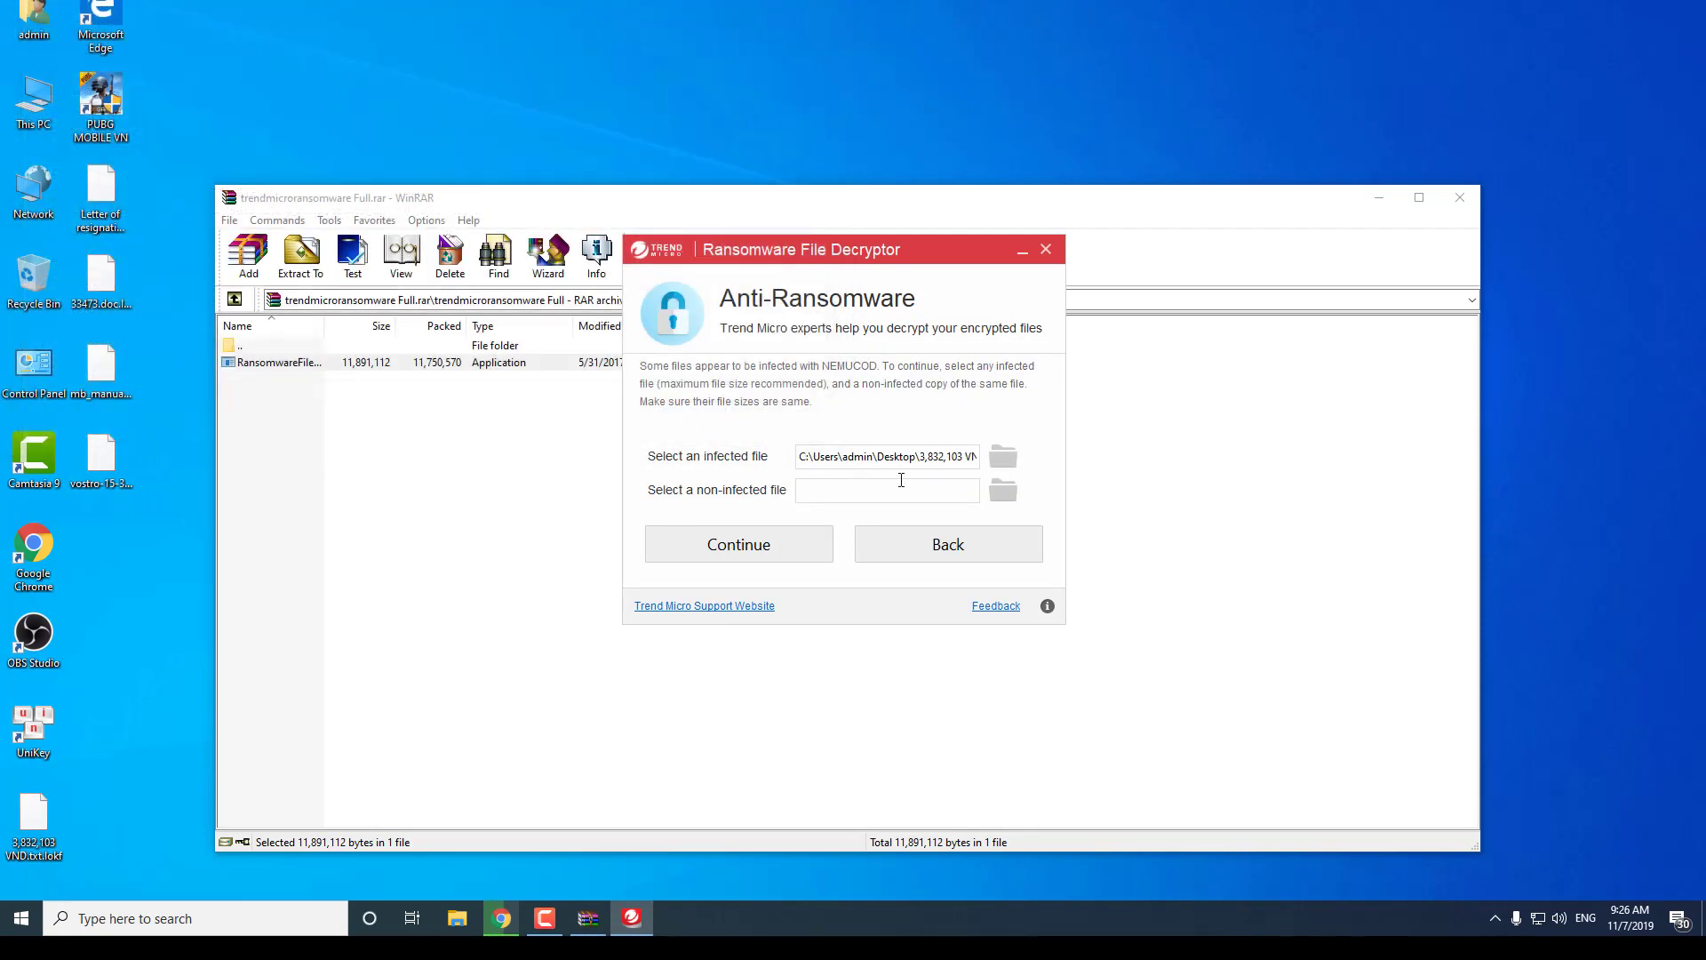
left_click(1004, 492)
left_click(233, 99)
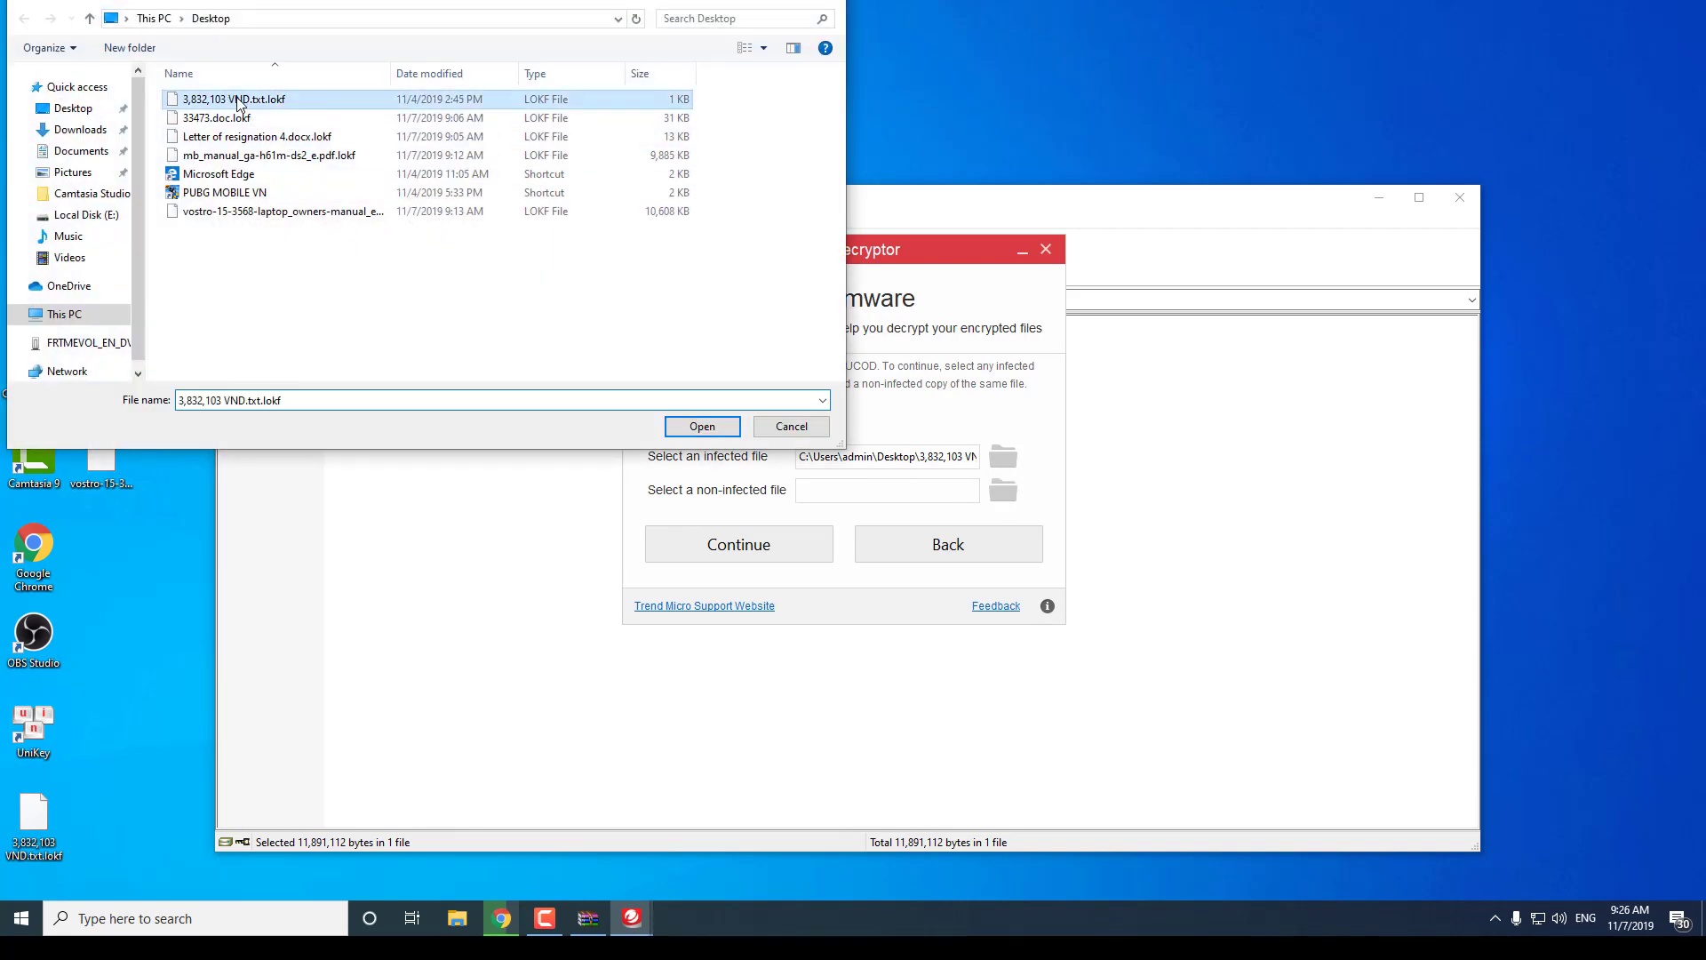
left_click(702, 426)
left_click(769, 545)
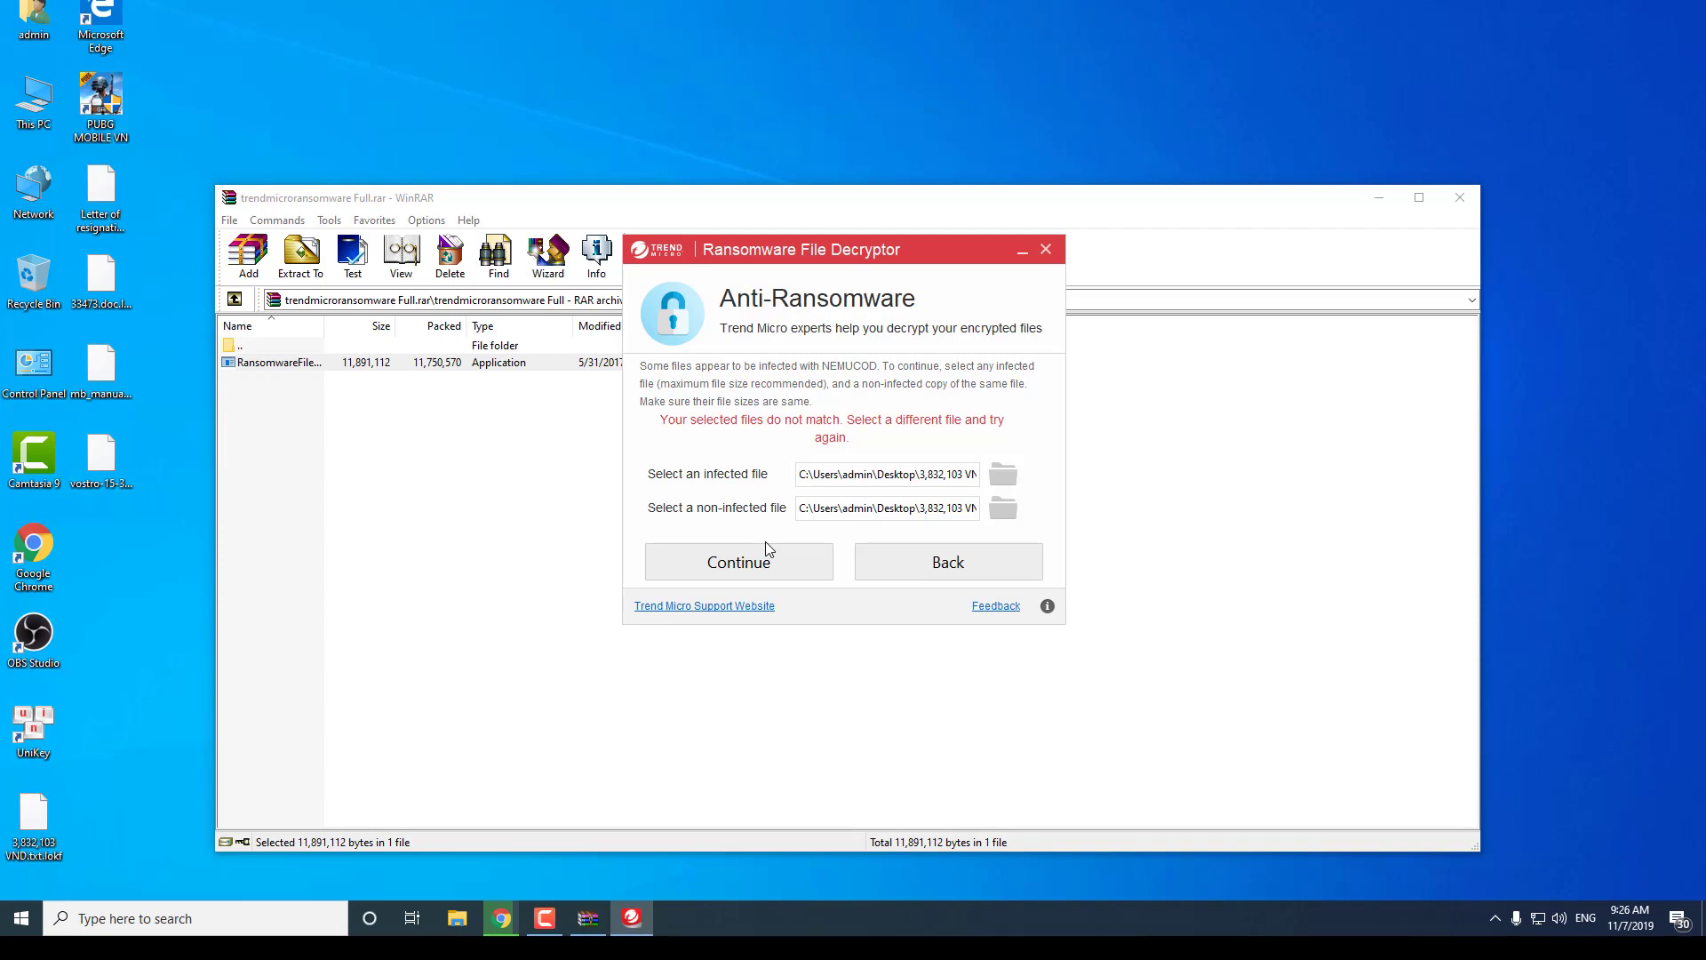
Step: Choose 33473.doc.lokf as both the infected and the non-infected file and continue the decryption
left_click(1004, 477)
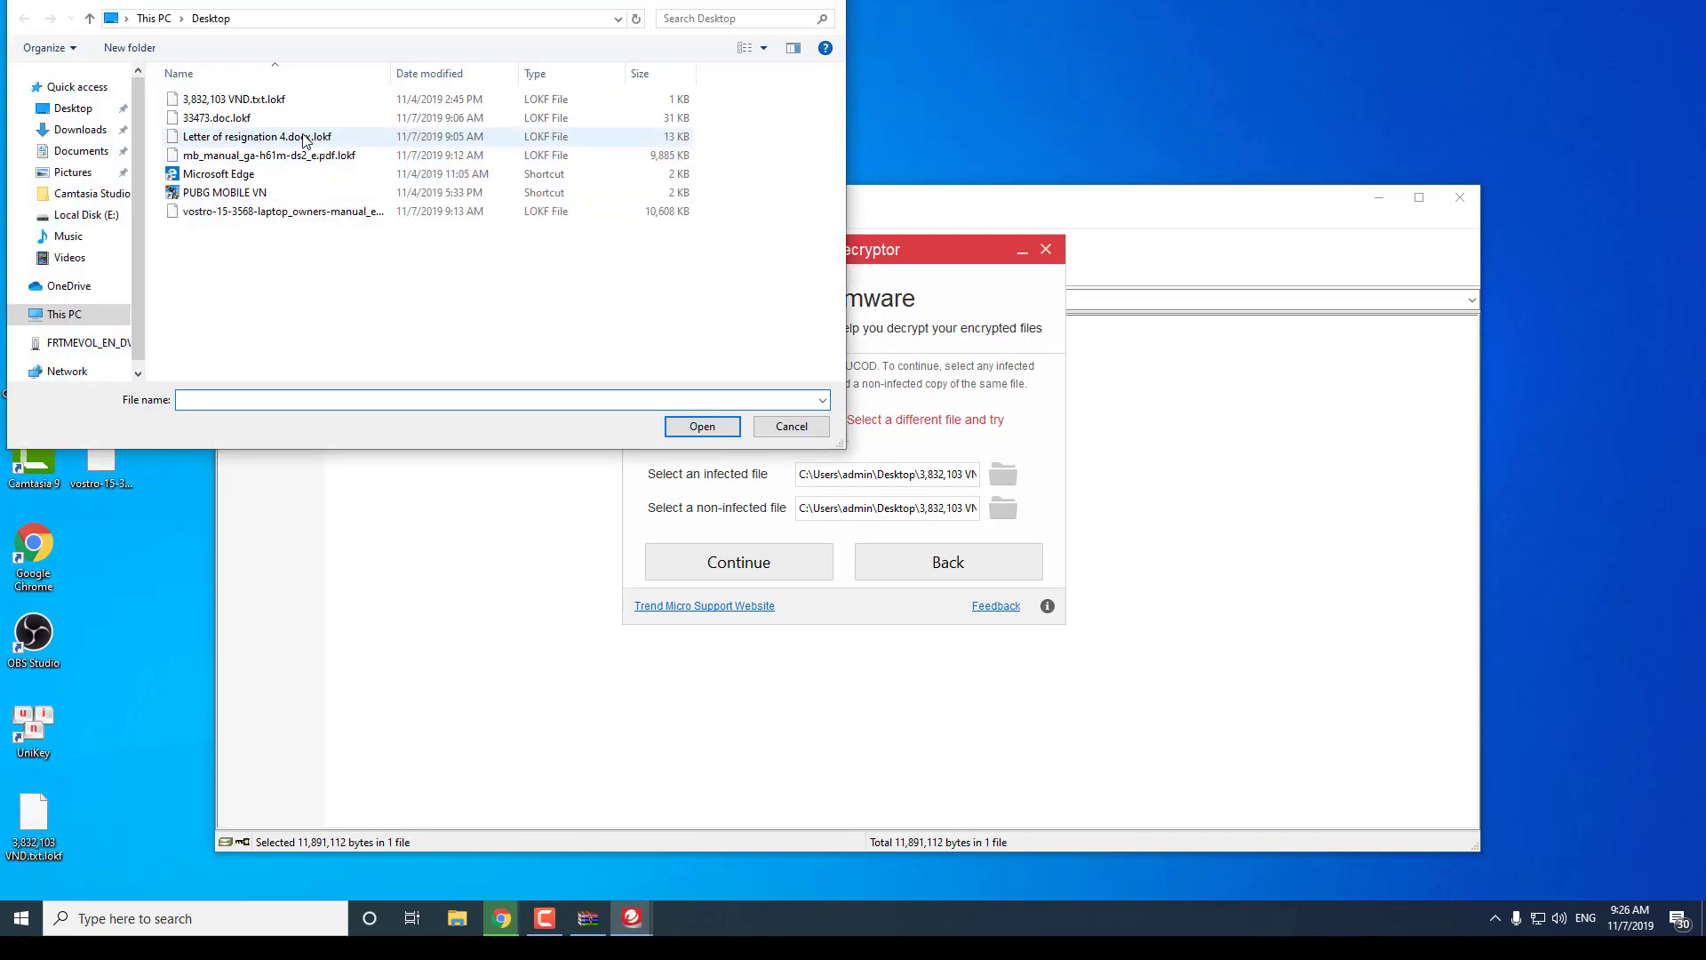
left_click(258, 118)
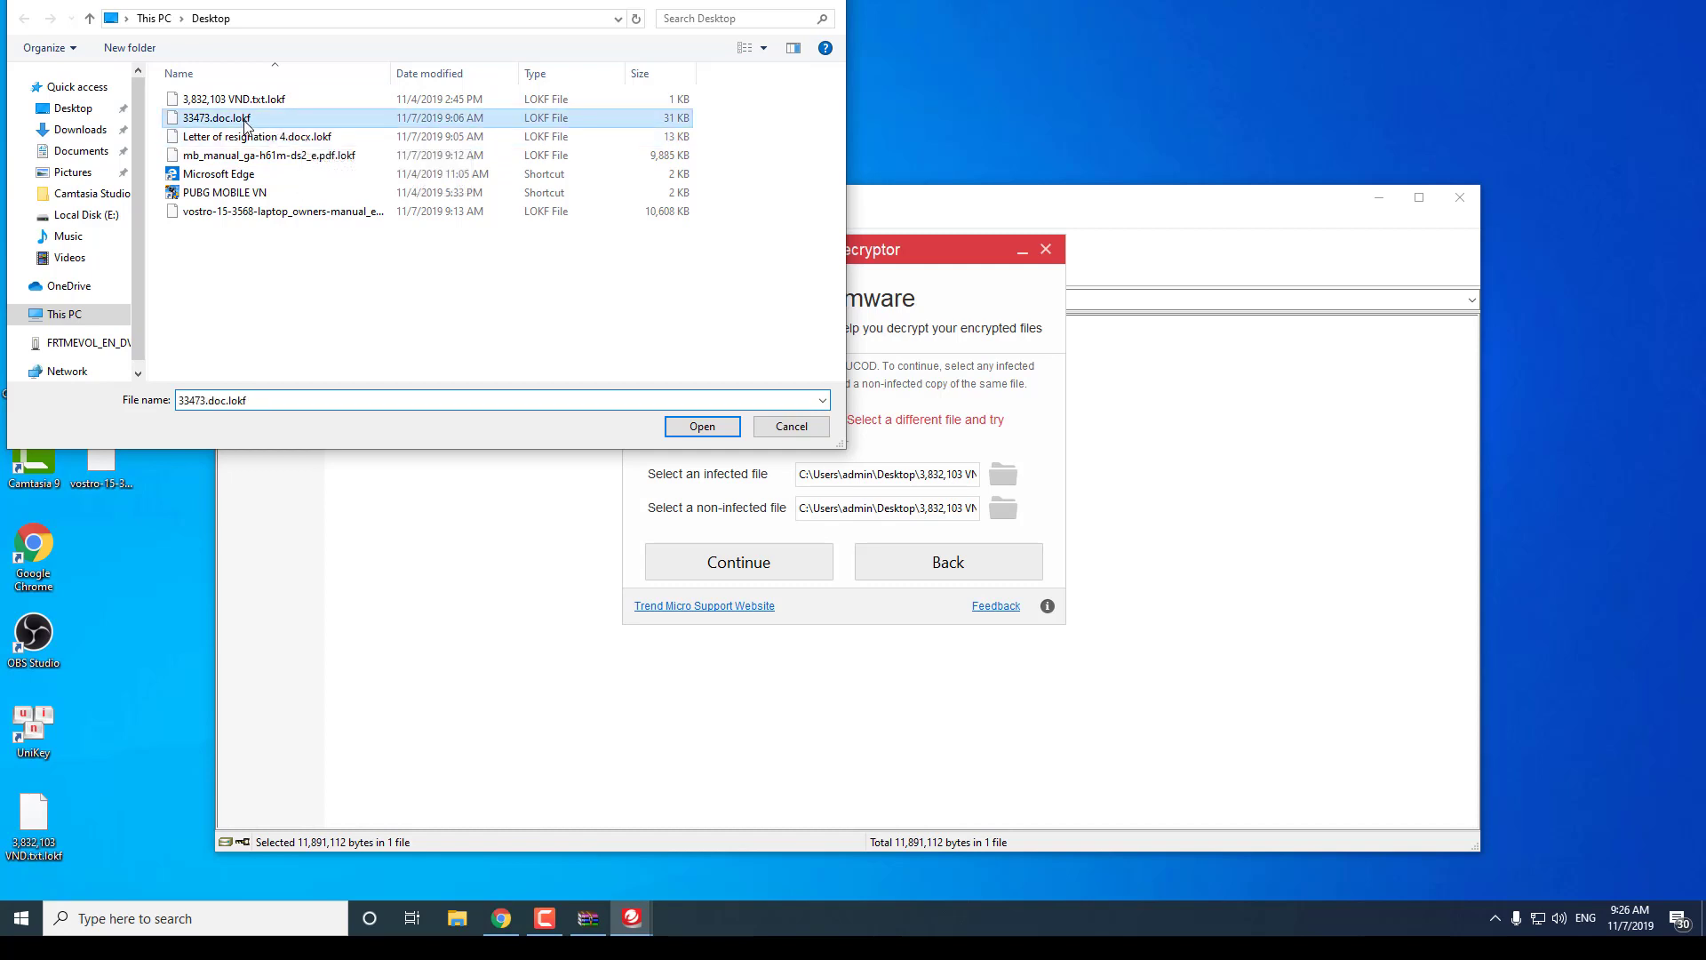
left_click(702, 426)
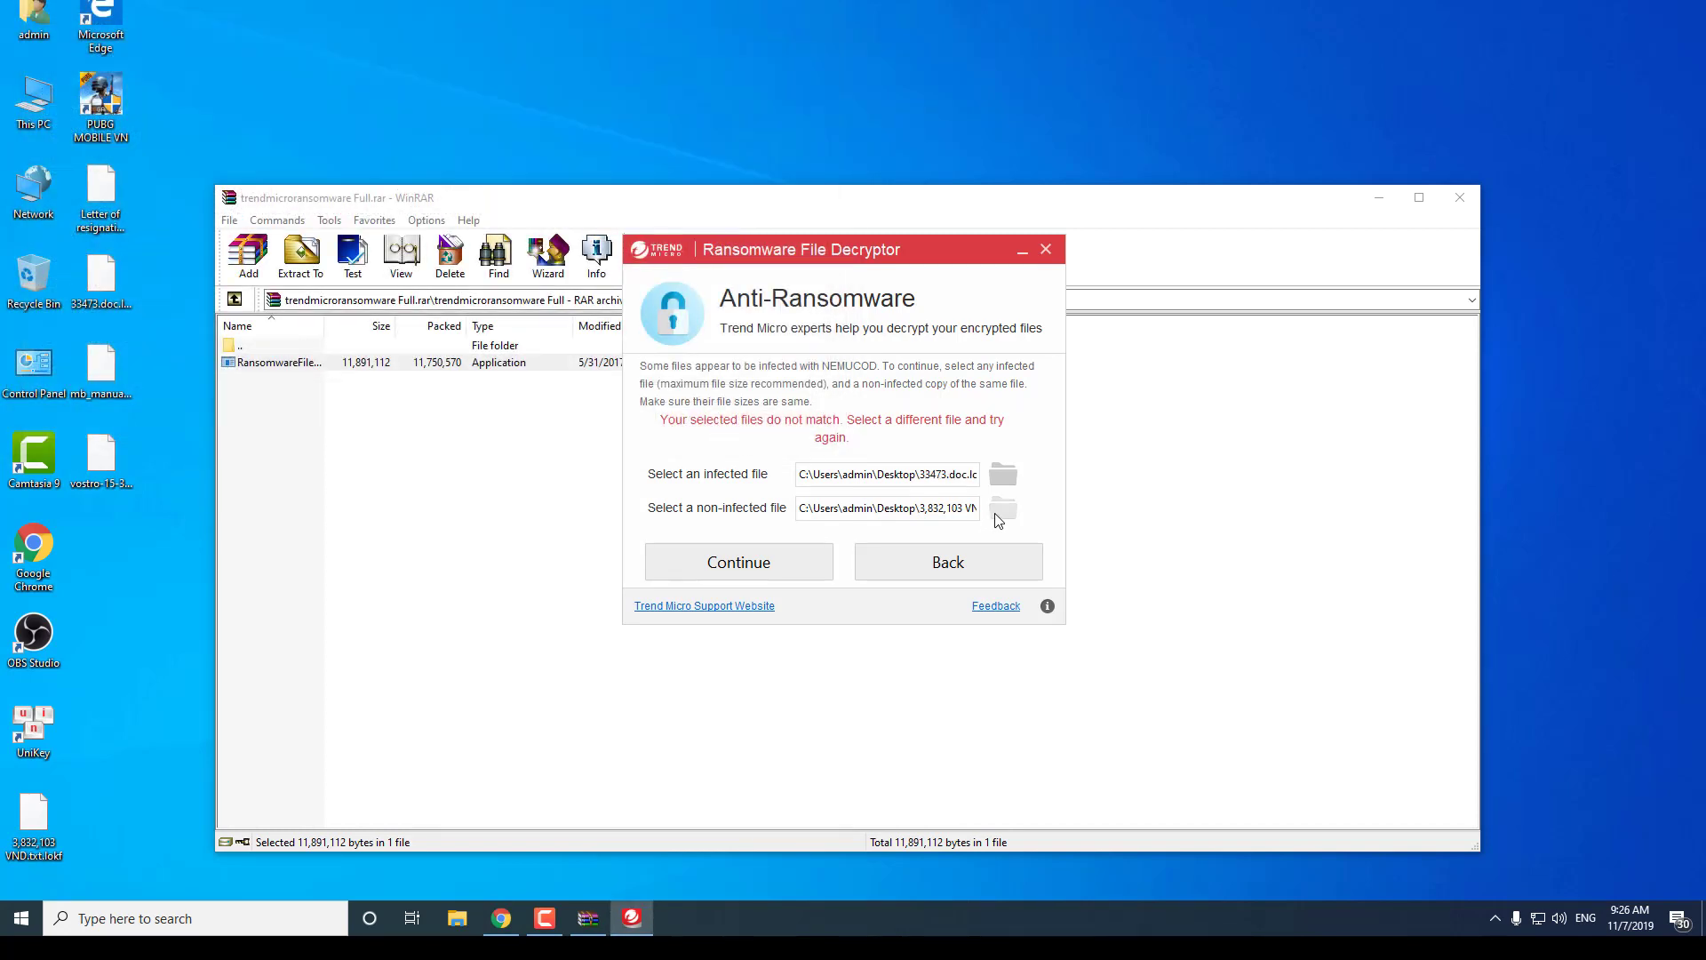
left_click(1000, 514)
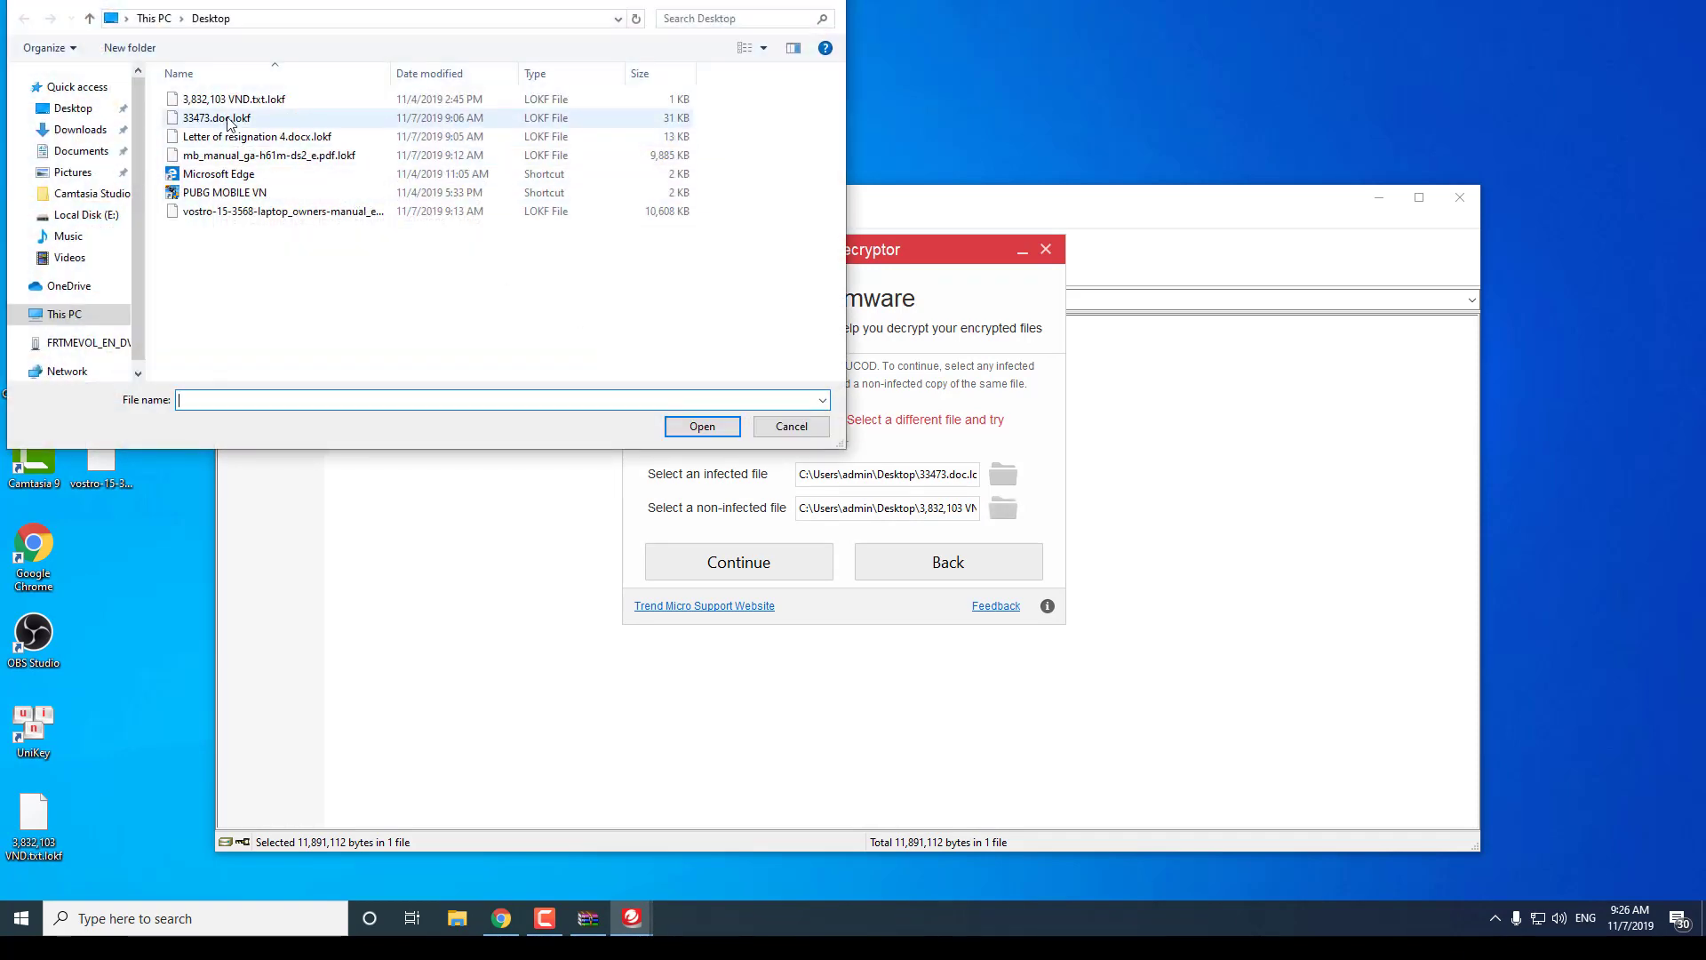
left_click(228, 118)
left_click(702, 425)
left_click(783, 560)
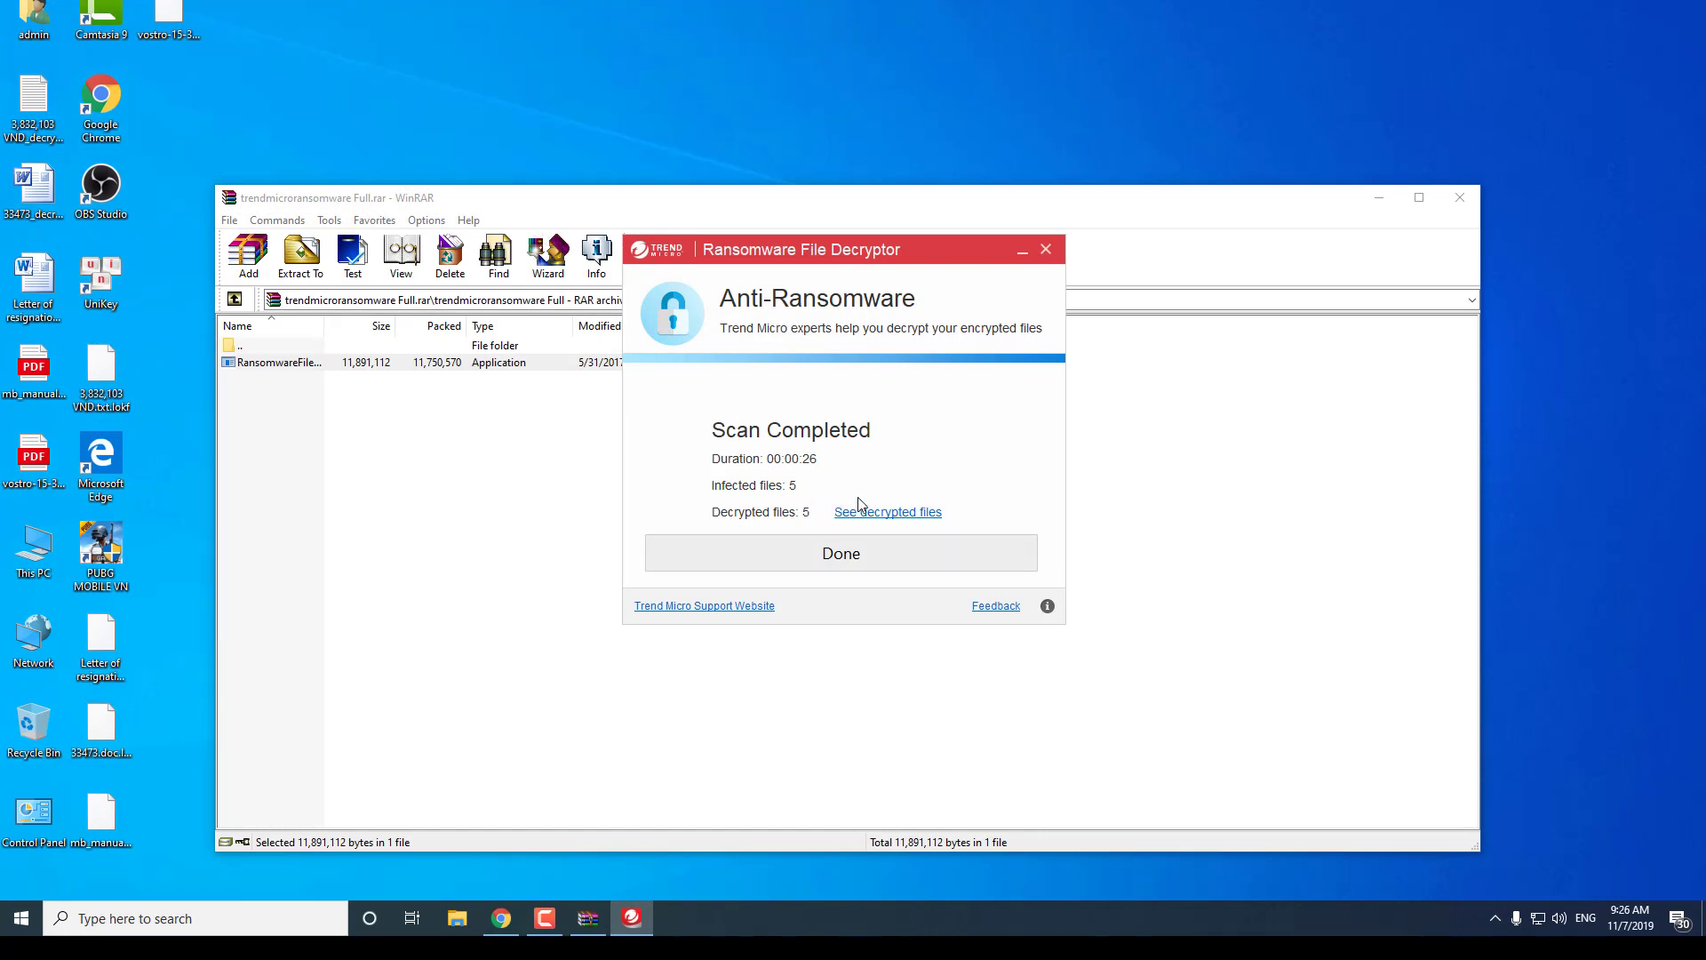
Step: Finish the completed scan and close the decryptor and the WinRAR archive
left_click(899, 568)
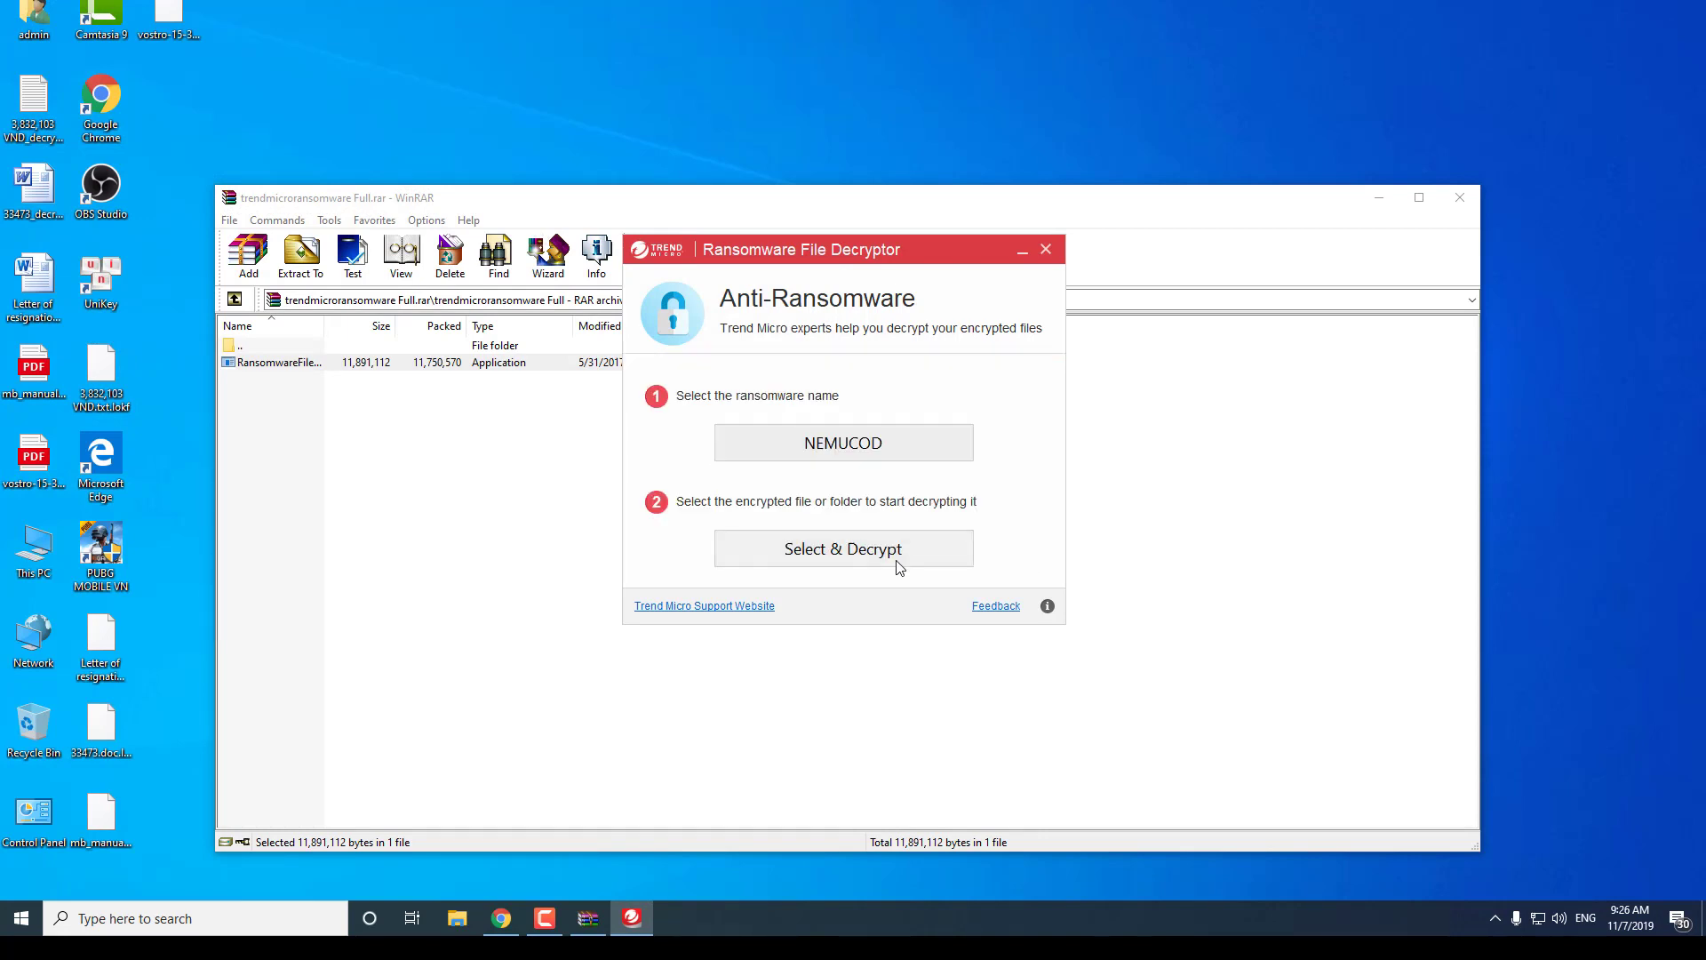
left_click(1047, 251)
left_click(1459, 198)
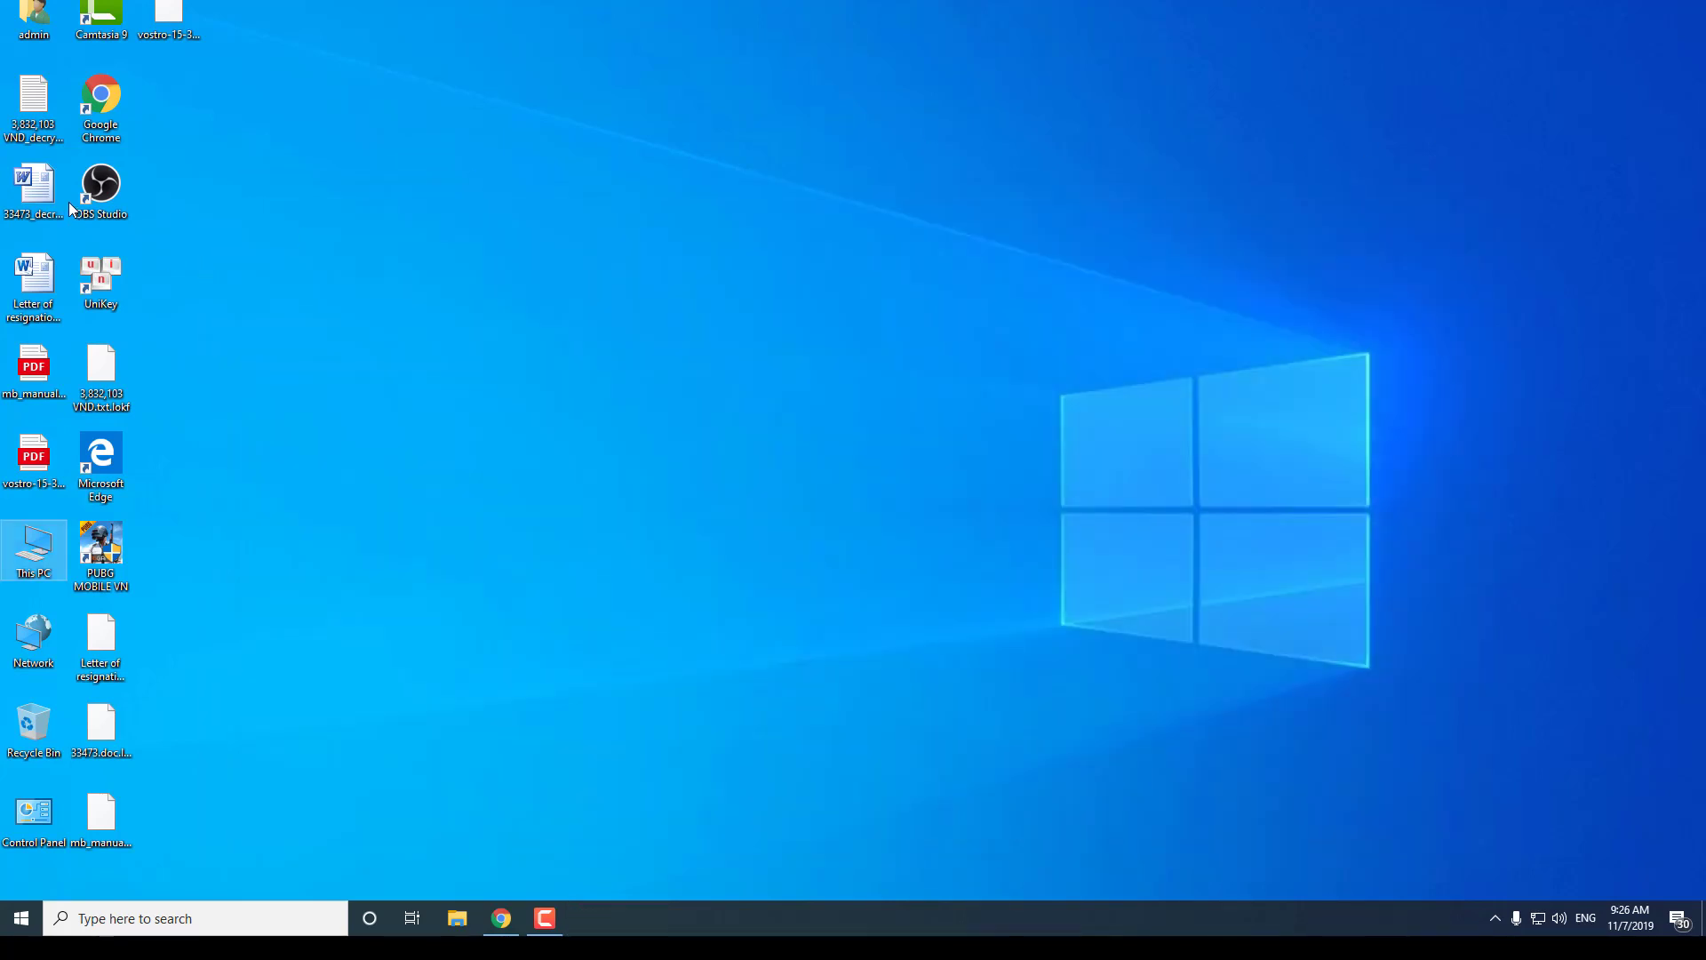
Step: Check the contents of 3,832,103 VND_decrypted.txt and 33473_decrypted.doc from the desktop, closing each file
double_click(40, 105)
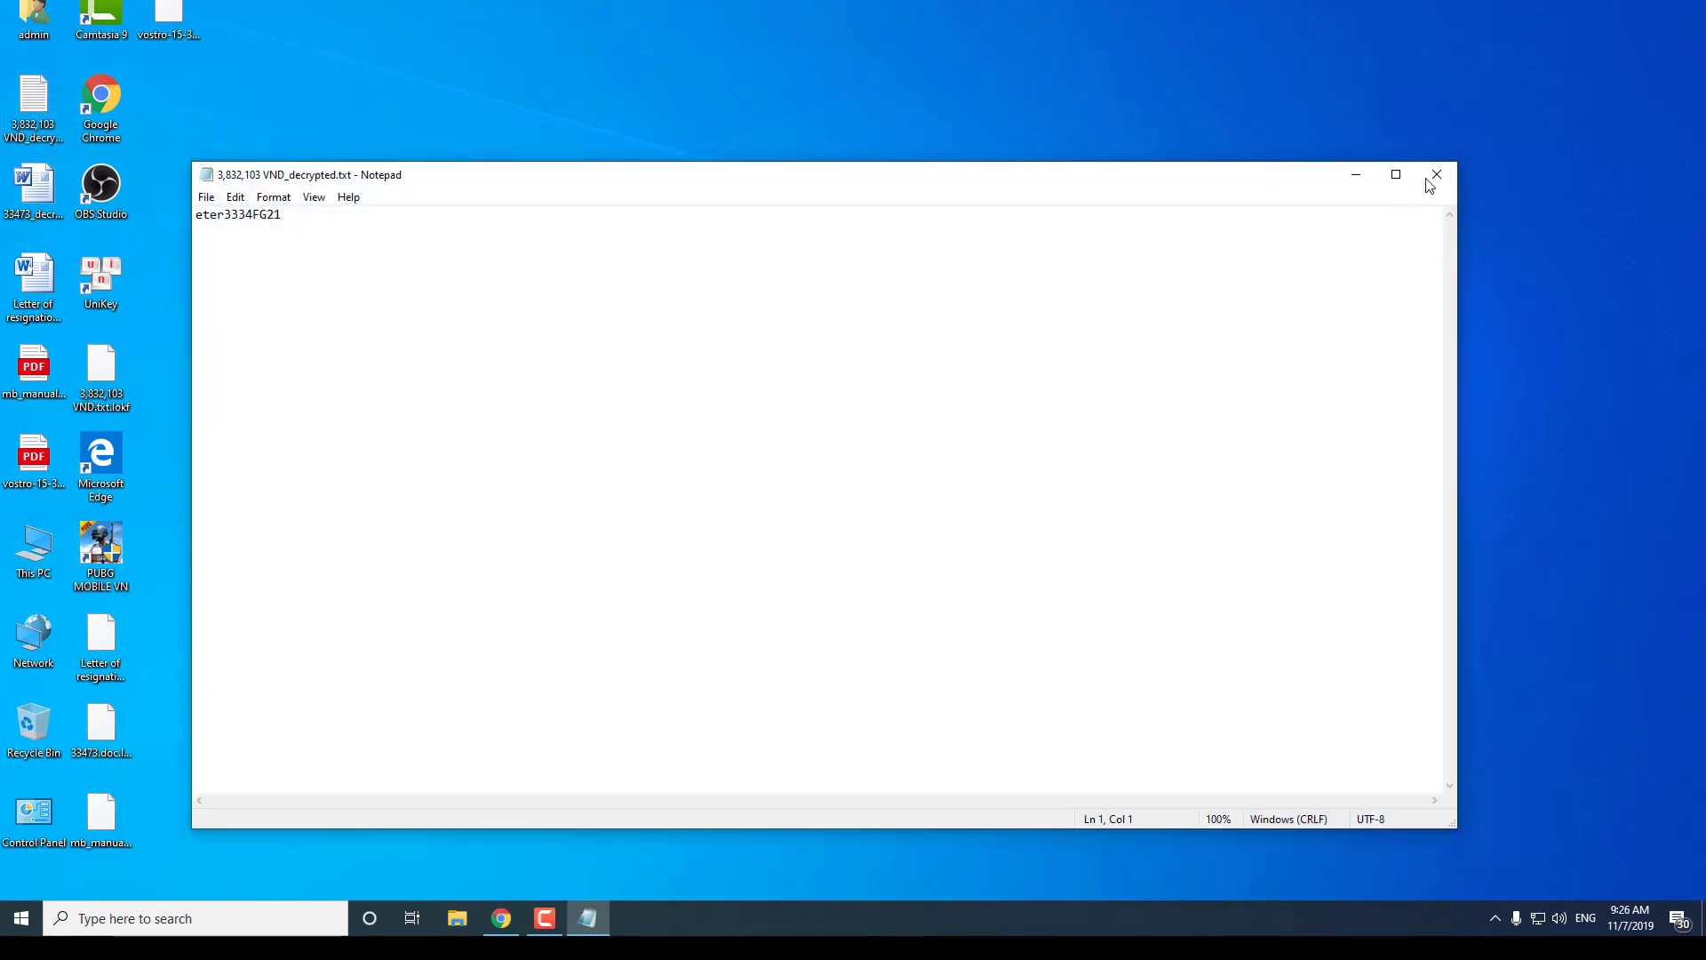
left_click(1431, 178)
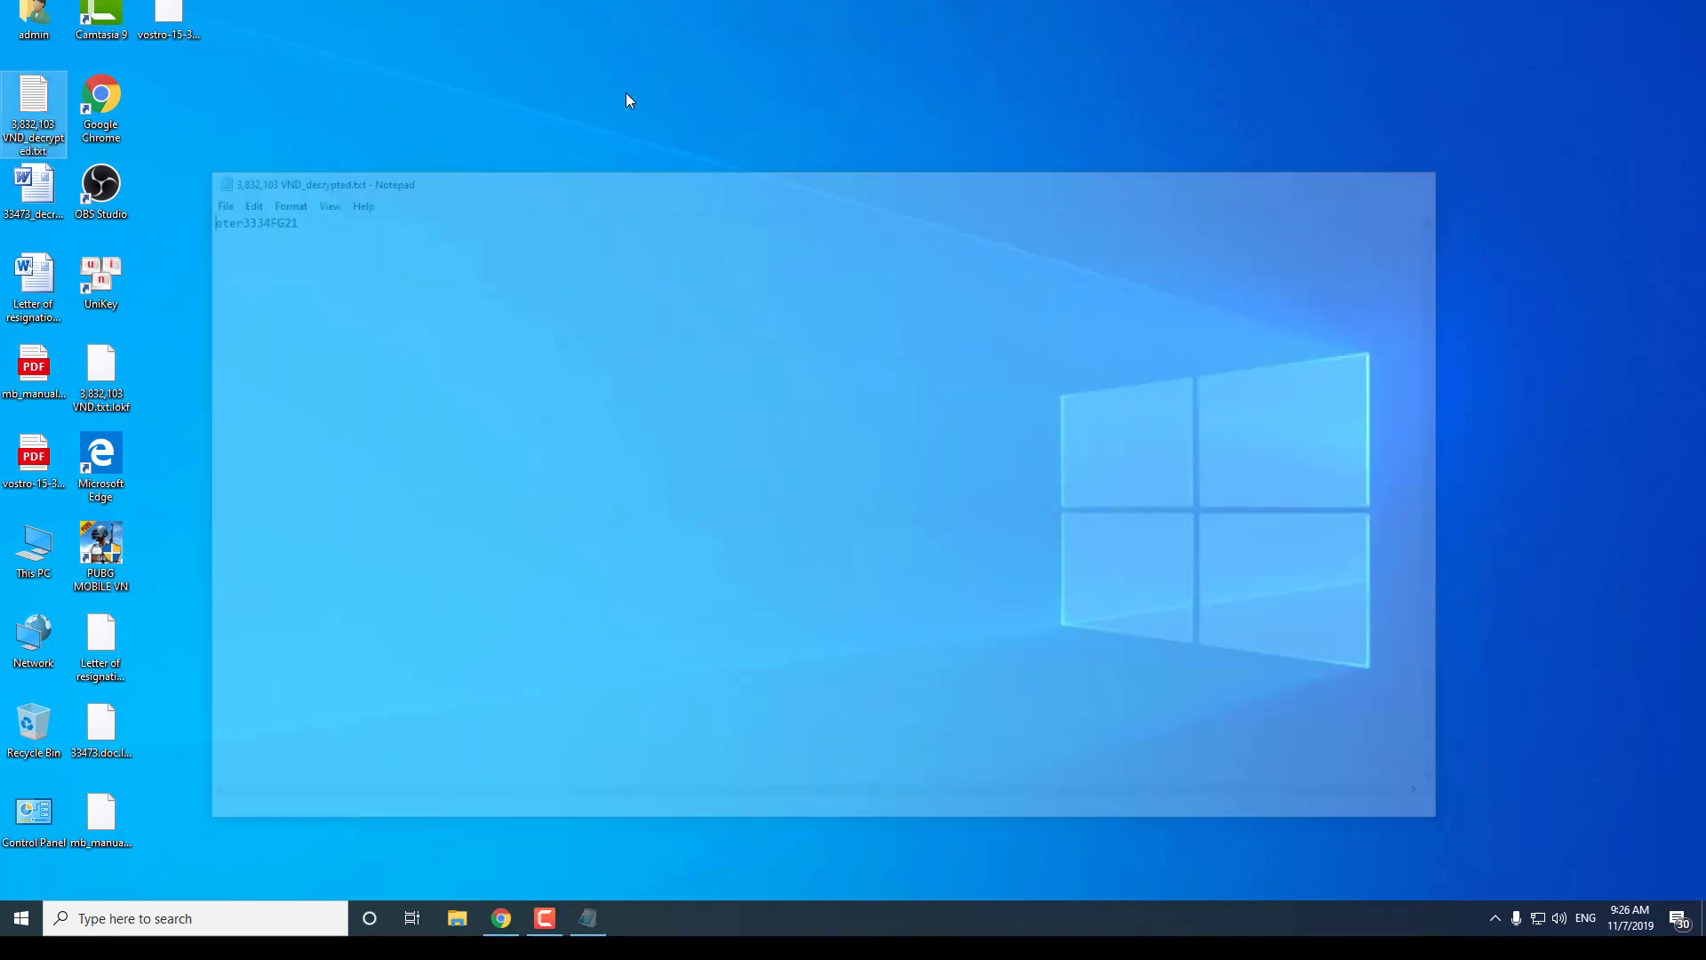
left_click(34, 200)
double_click(40, 182)
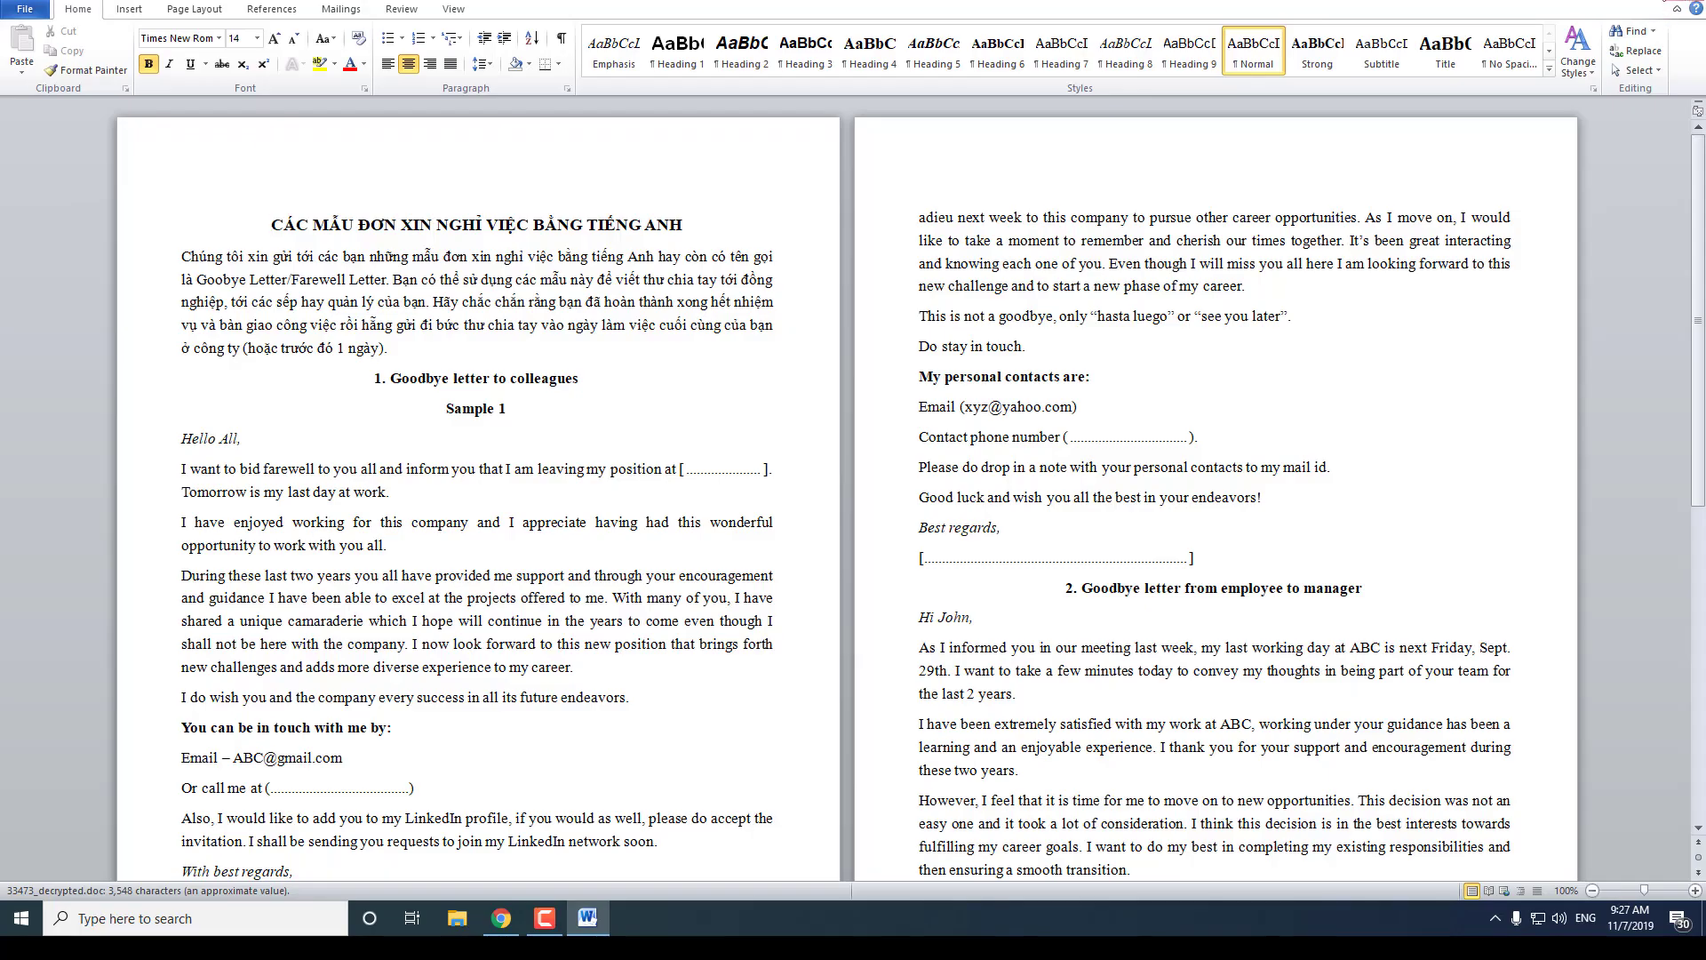
key("alt+F4")
Step: Look through Letter of resignation 4_decrypted.docx, close it, and open mb_manual_ga-h61m-ds2_e_decrypted.pdf
double_click(35, 283)
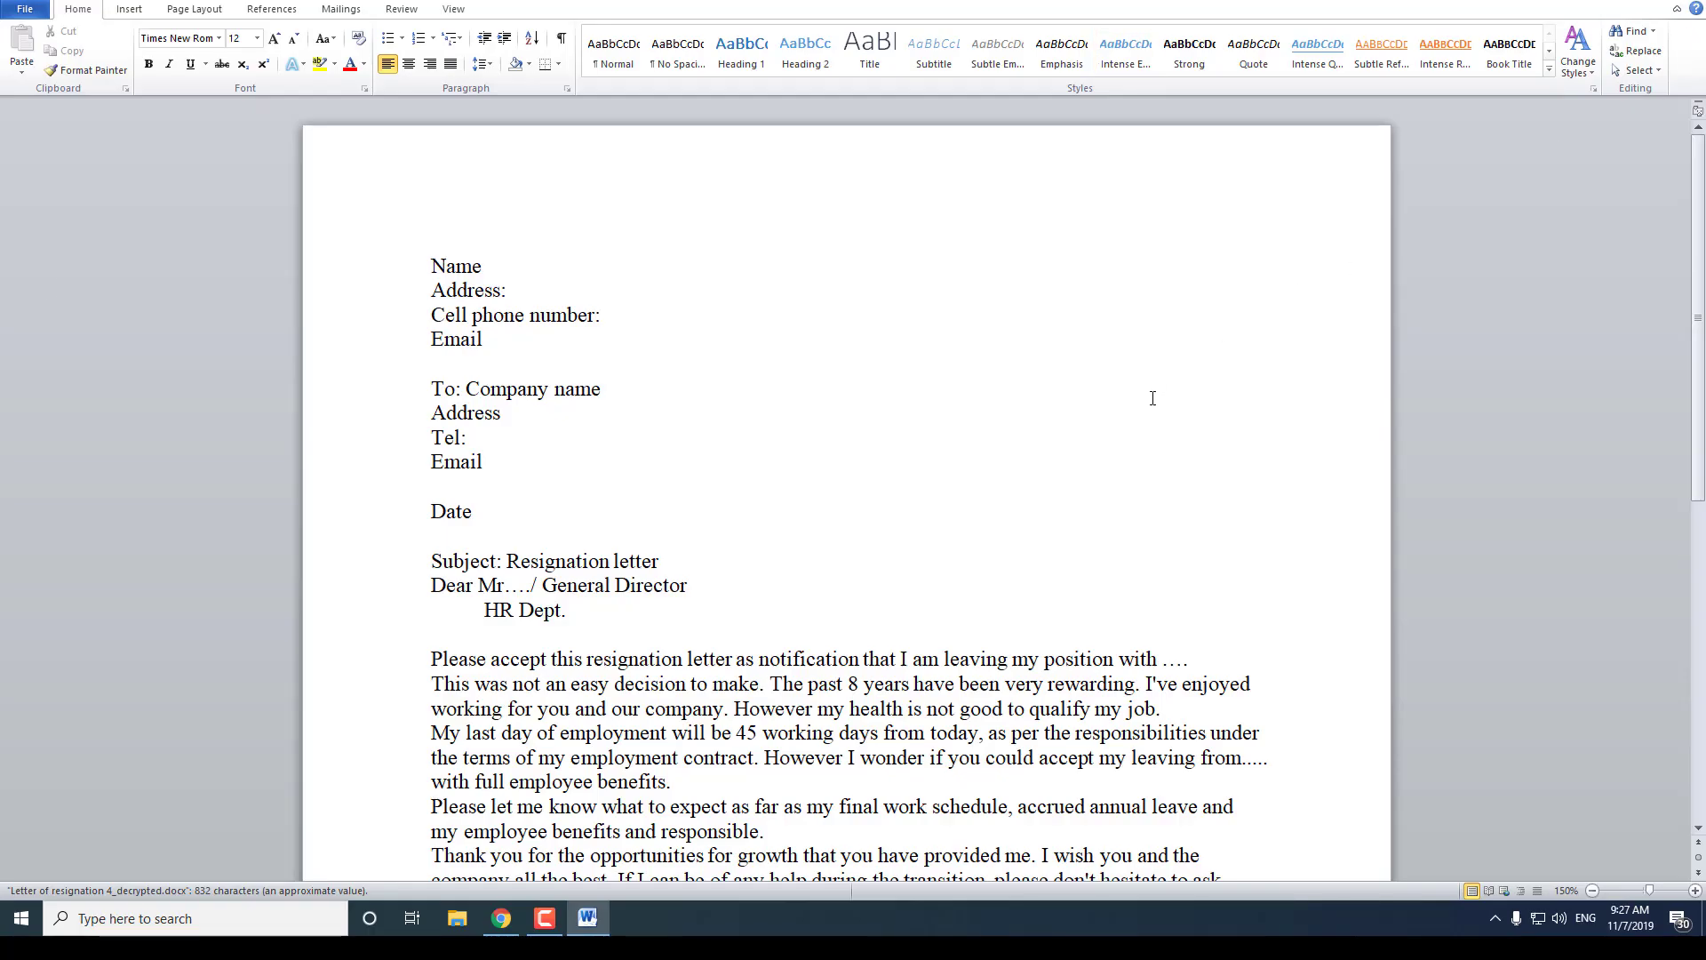
scroll(1152, 398, "down", 9)
key("alt+F4")
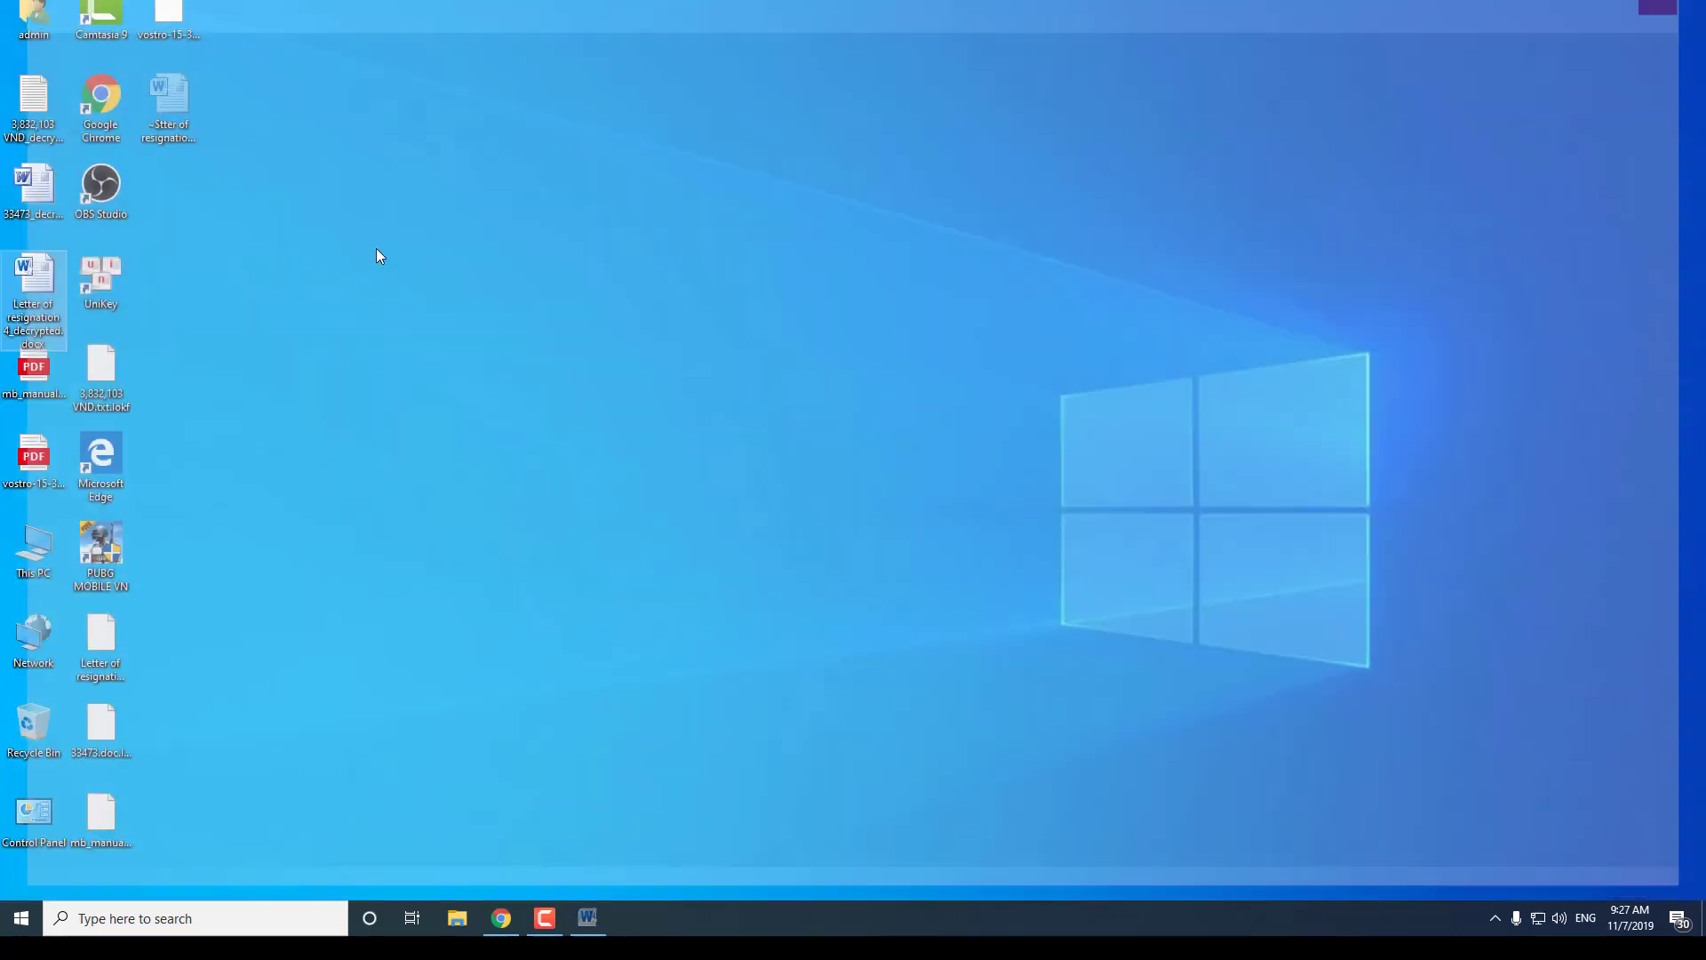
double_click(42, 373)
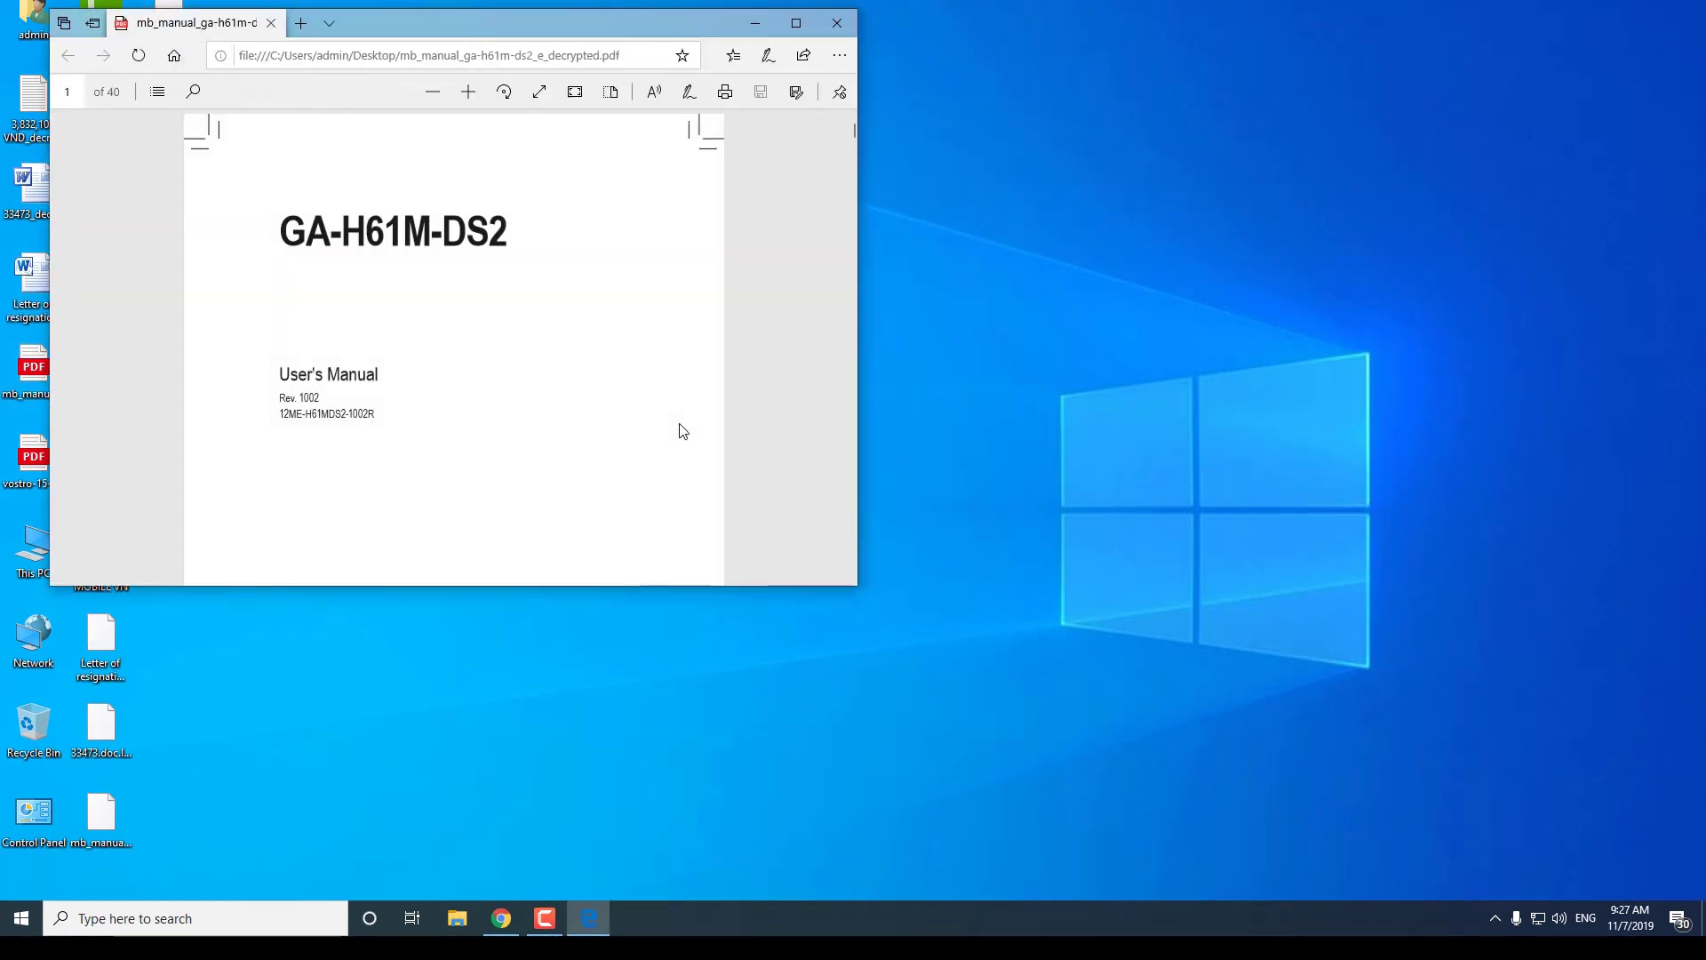
Step: Maximize mb_manual_ga-h61m-ds2_e_decrypted.pdf, look through its pages to the motherboard layout, and return to the desktop
scroll(682, 431, "down", 5)
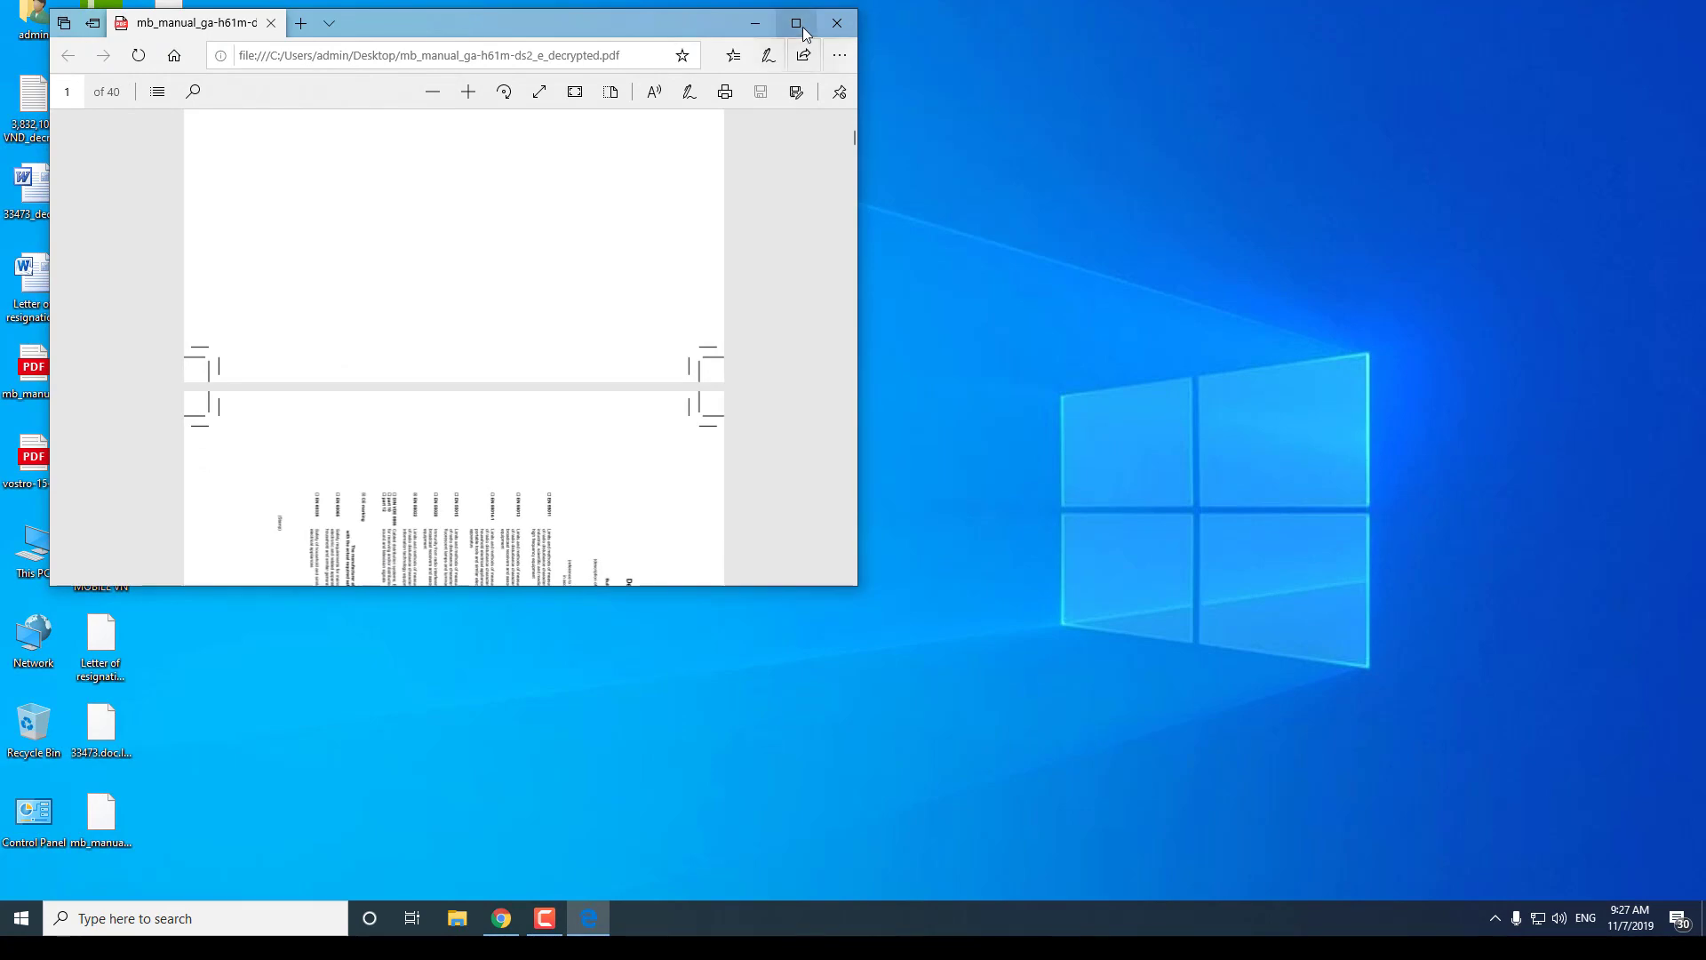
left_click(796, 22)
scroll(637, 435, "down", 20)
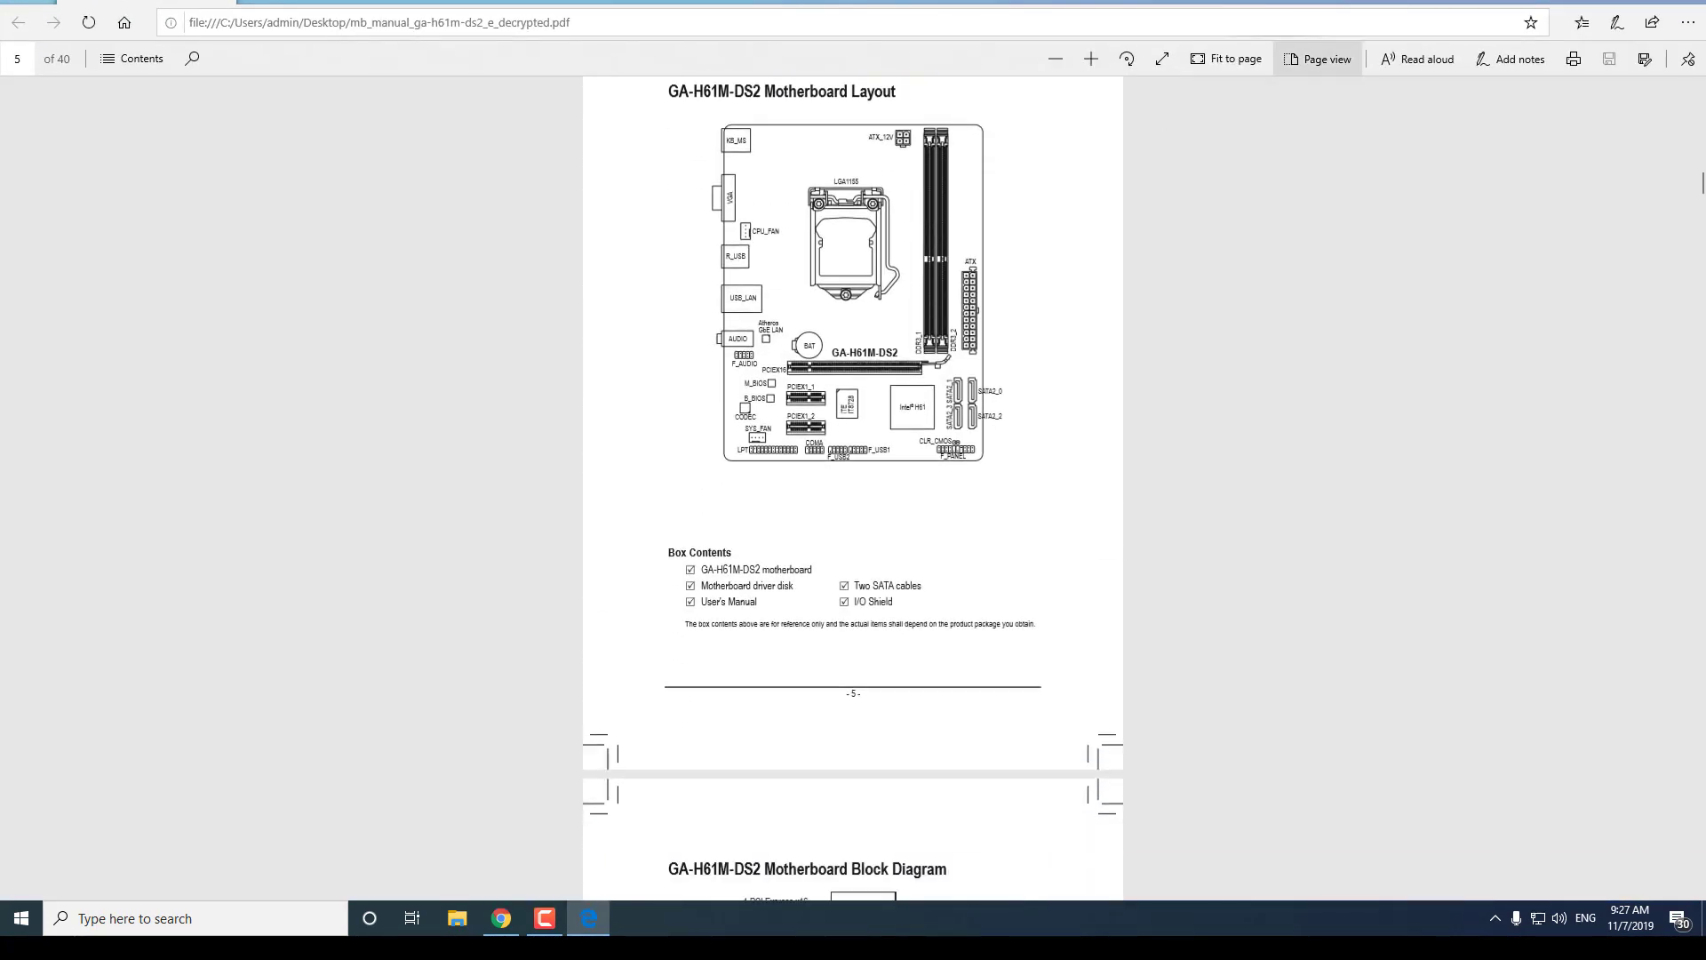
key("super+d")
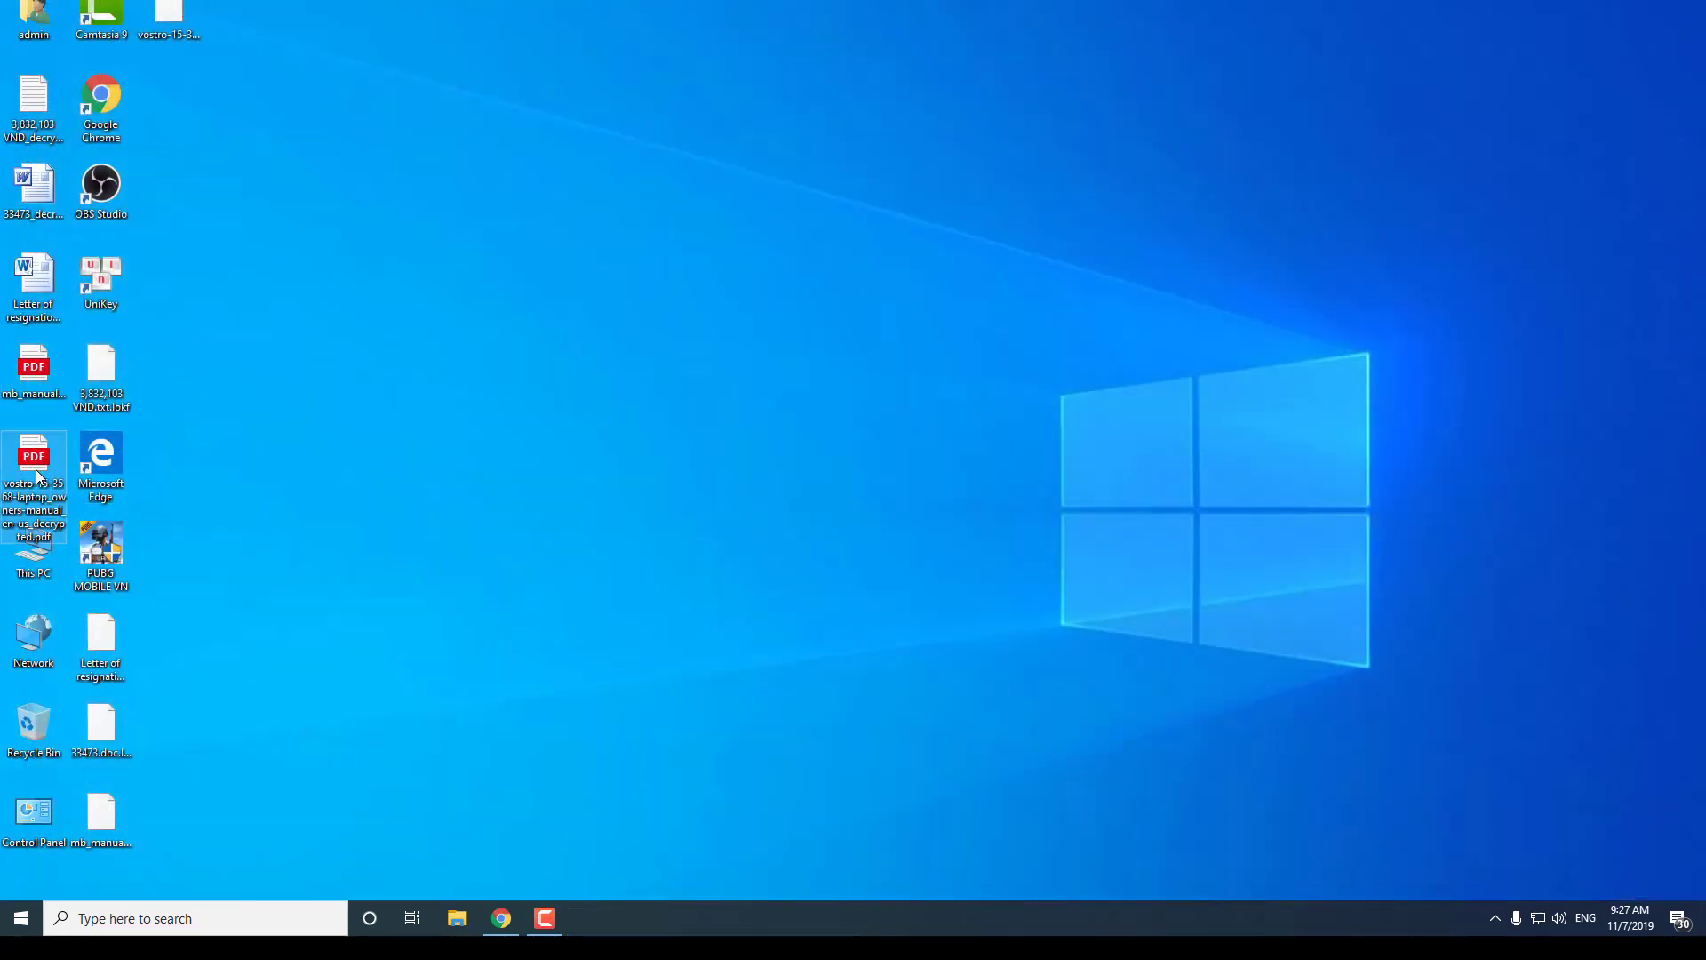
Step: Open vostro-15-3568-laptop_owners-manual_en-us_decrypted.pdf from the desktop, look through its first pages, and close it
key("super+d")
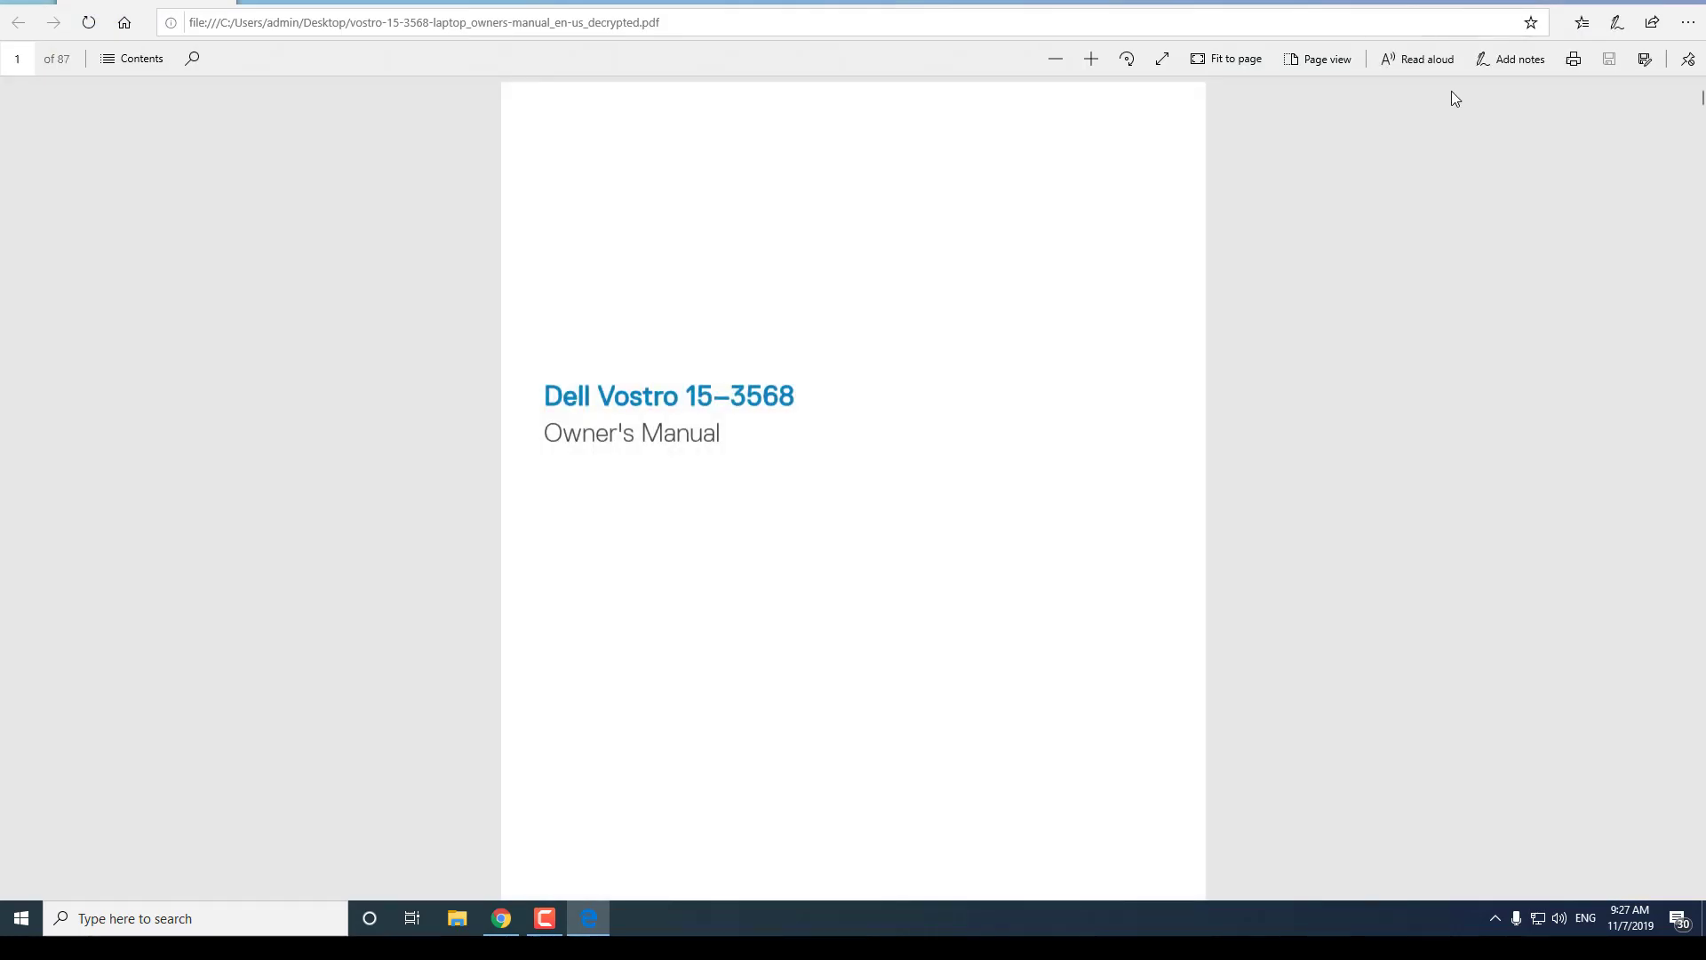
scroll(1230, 329, "down", 20)
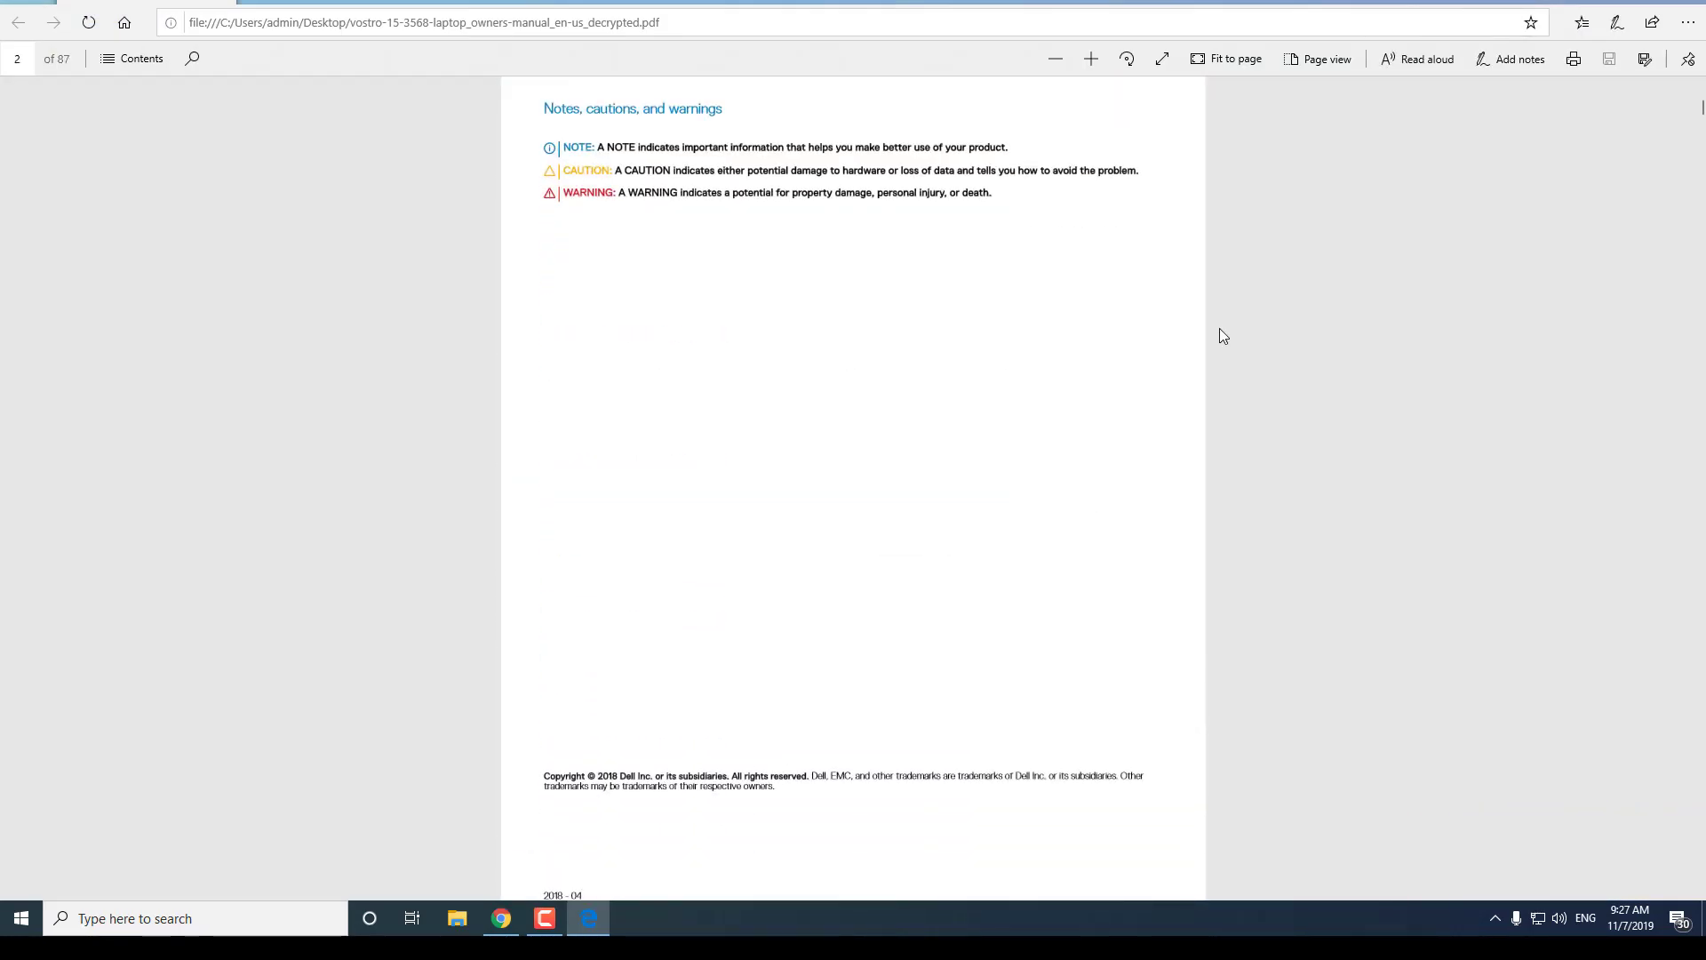
scroll(1219, 336, "down", 10)
key("alt+F4")
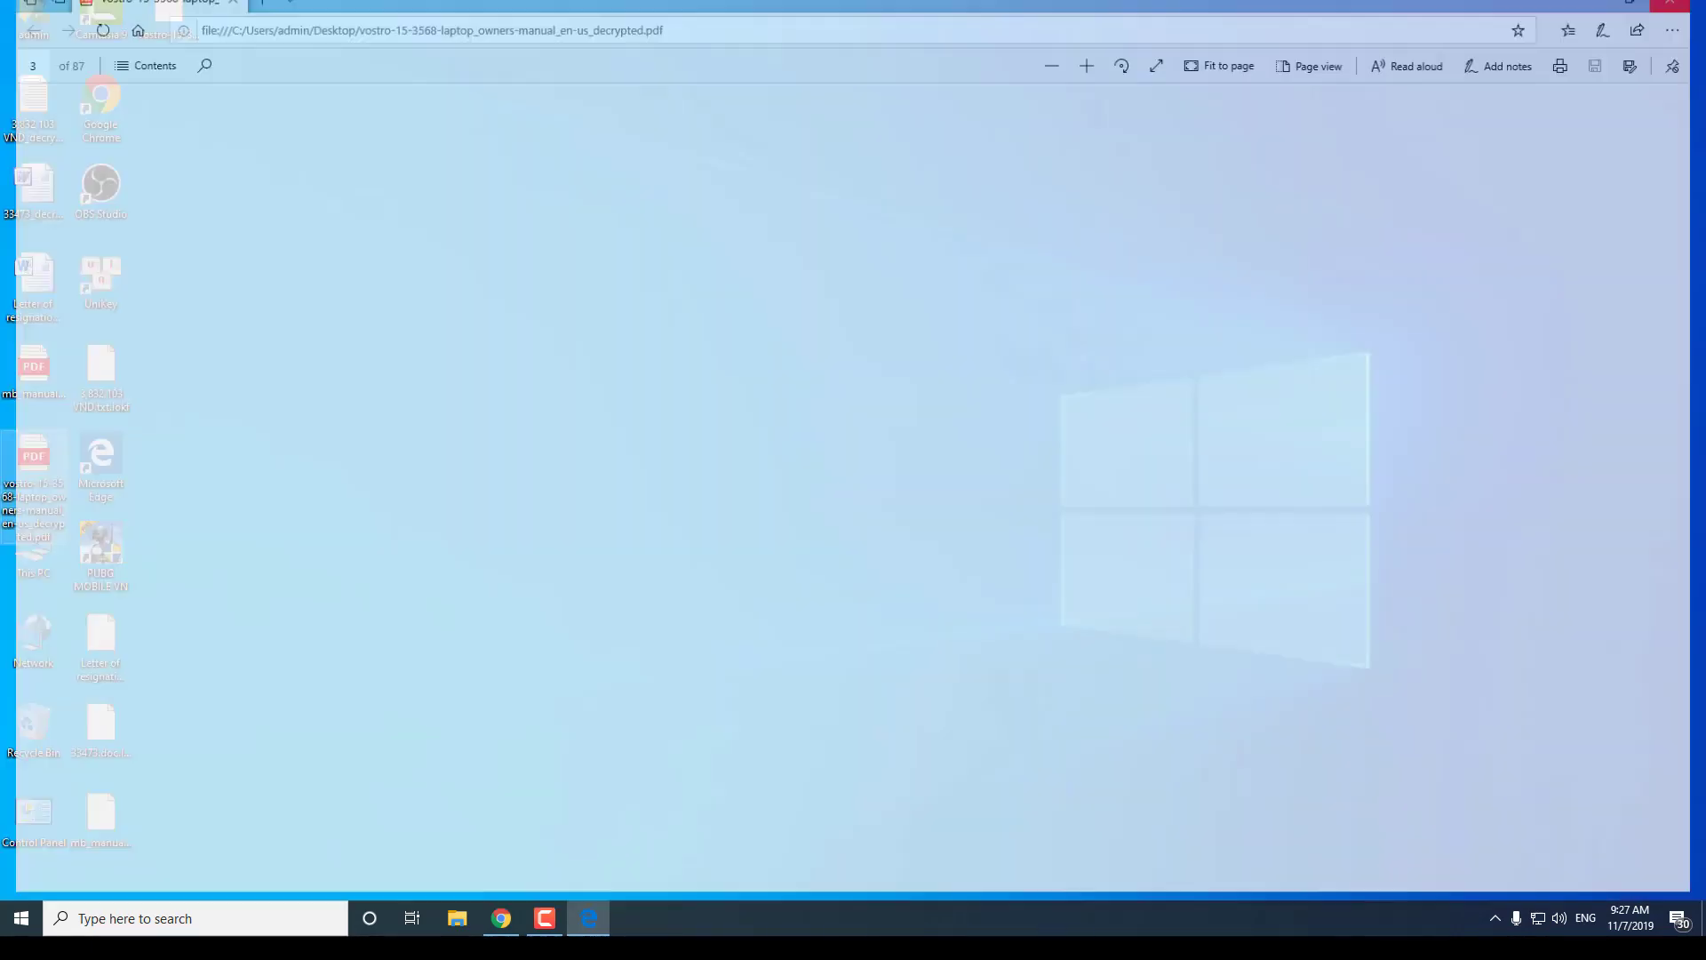
Step: Try to open the original .lokf files of the Vostro manual, resignation letter, 33473.doc and motherboard manual, dismissing the app chooser each time
double_click(181, 29)
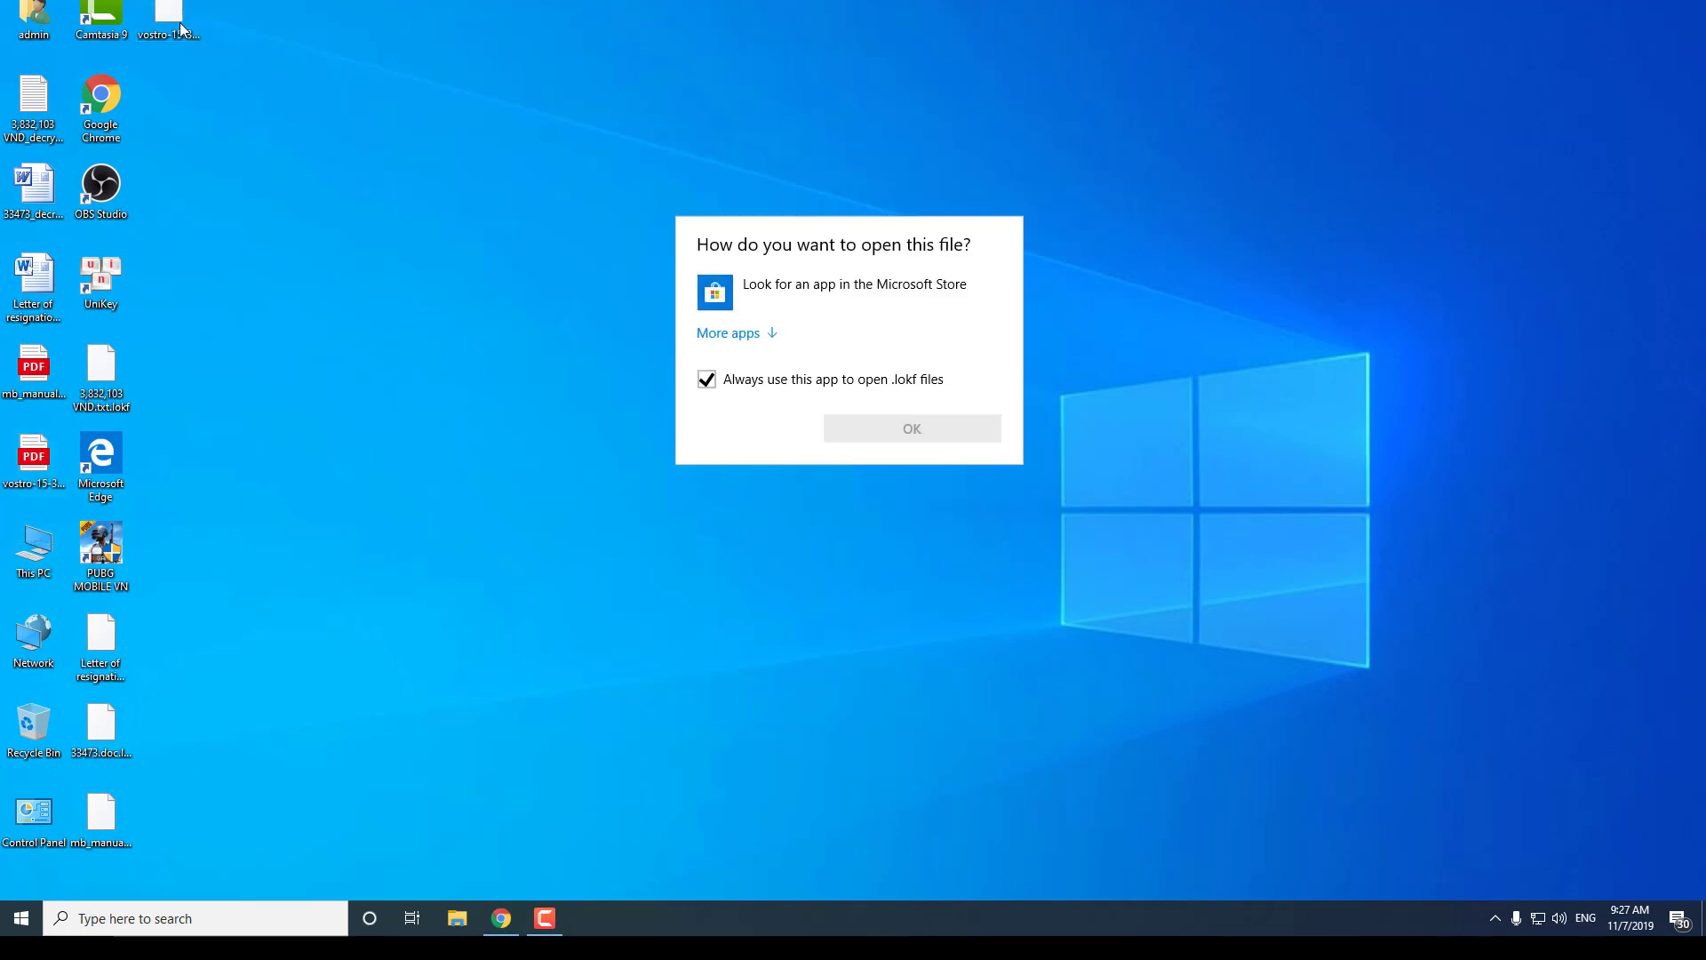
left_click(1152, 315)
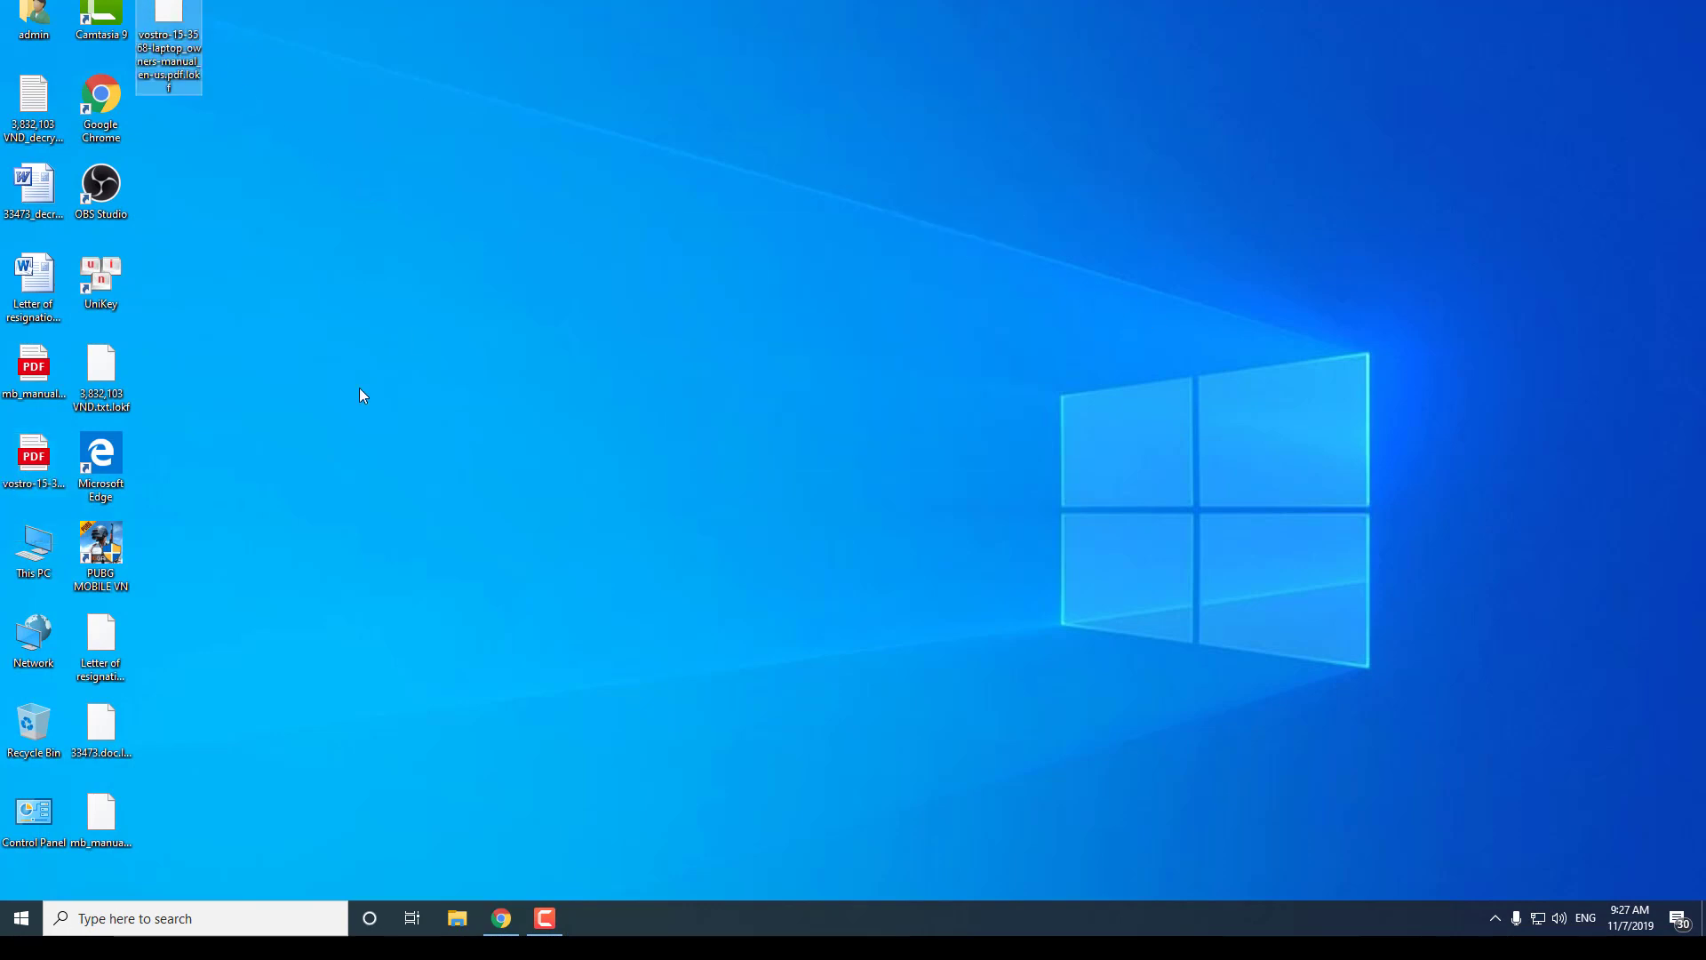
double_click(100, 656)
left_click(1164, 322)
double_click(101, 738)
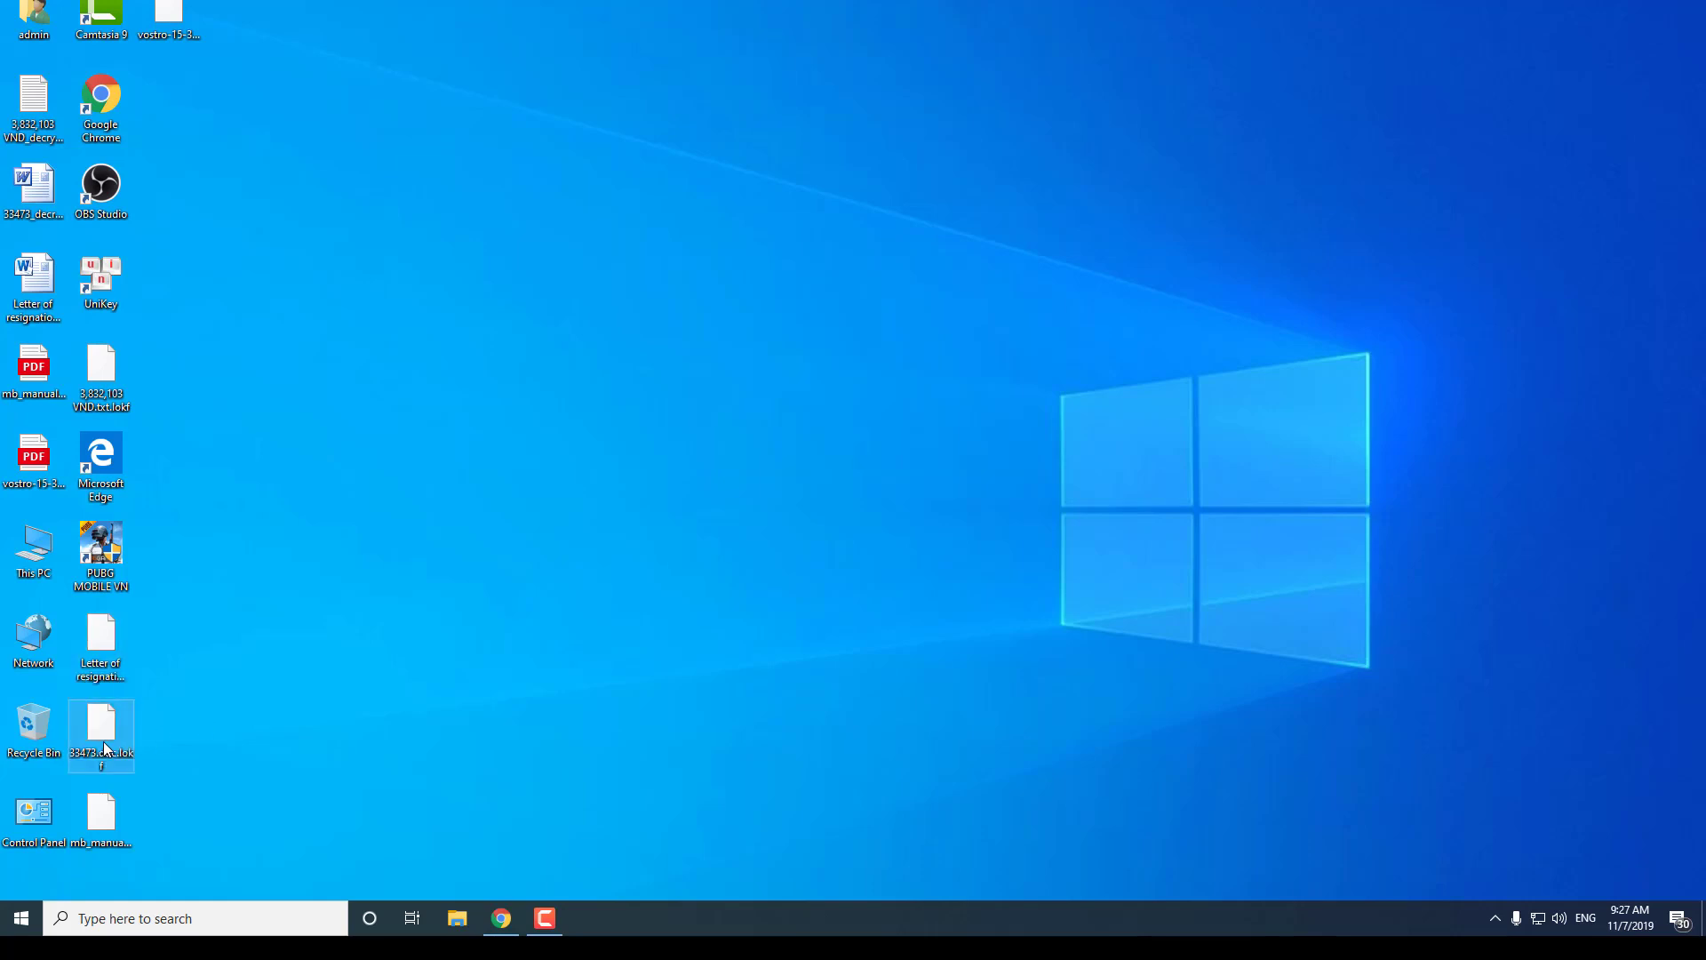
left_click(1184, 397)
double_click(99, 821)
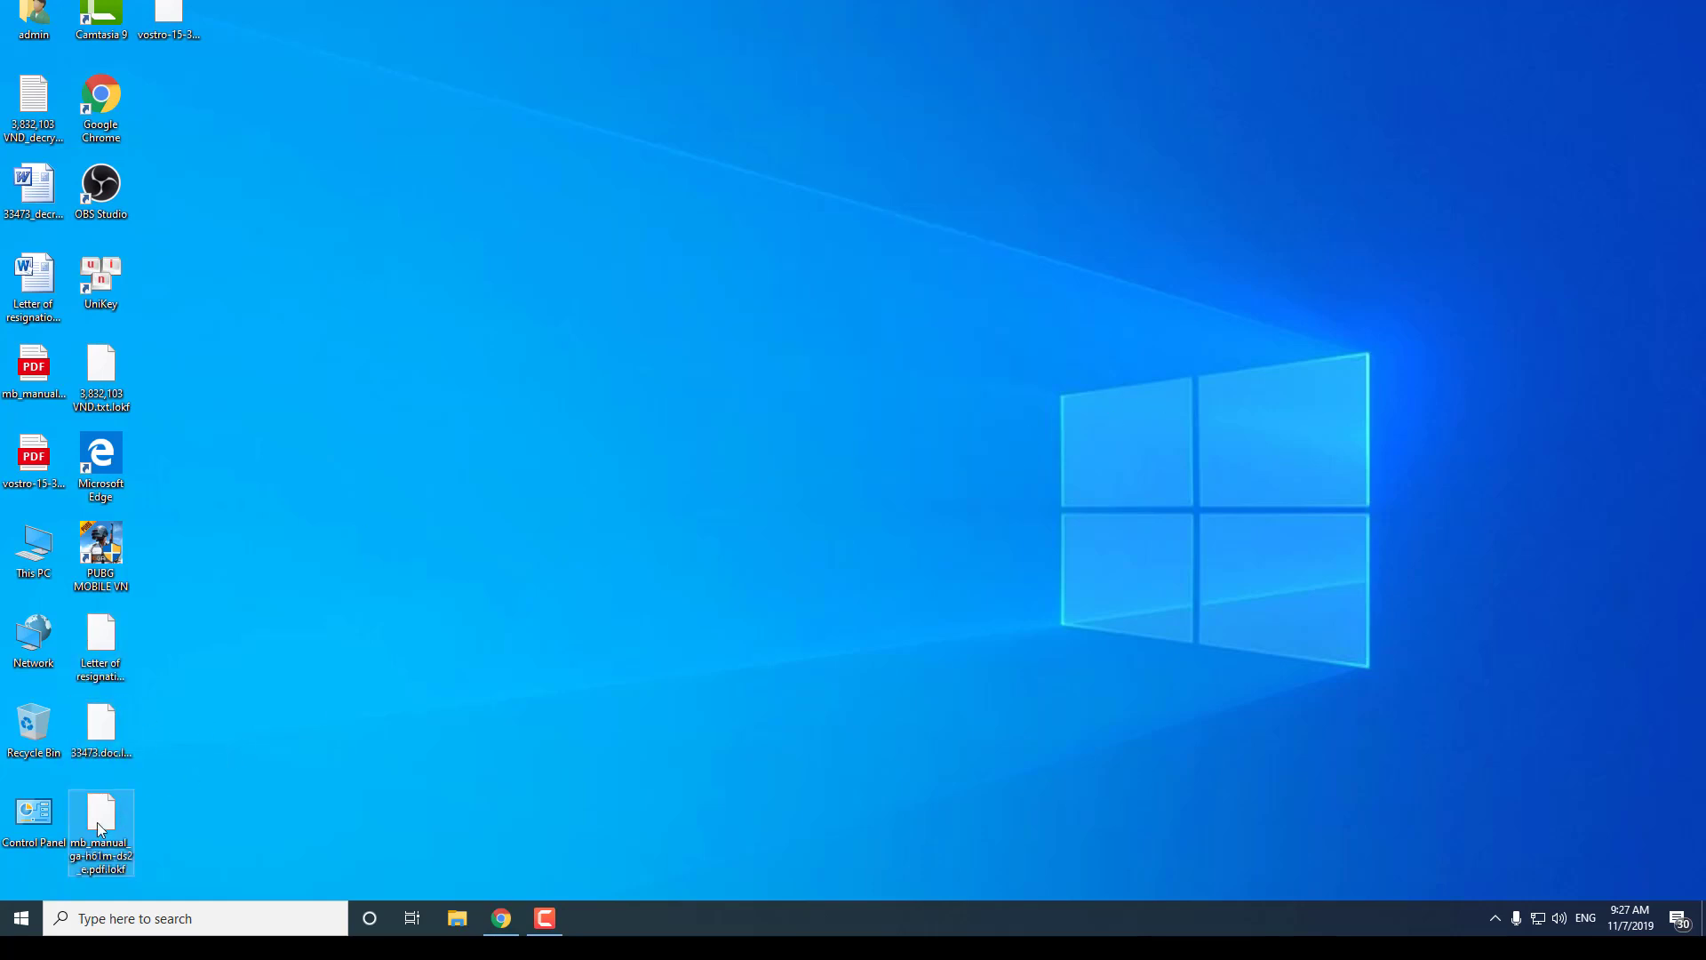
left_click(1167, 354)
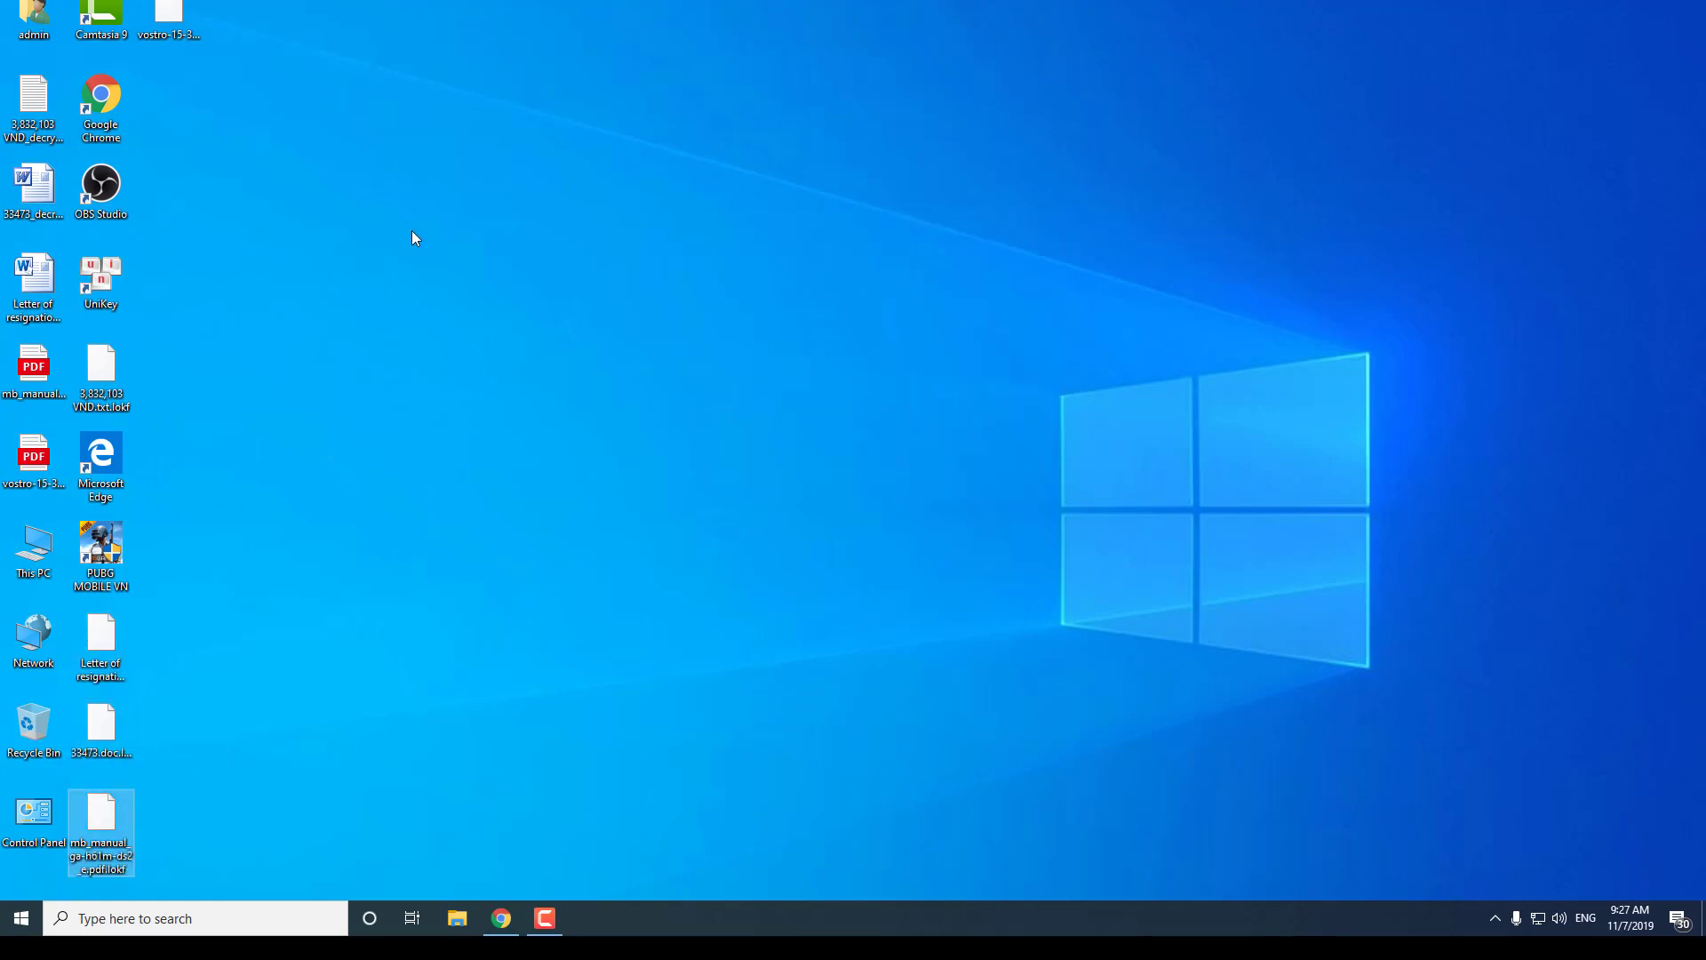